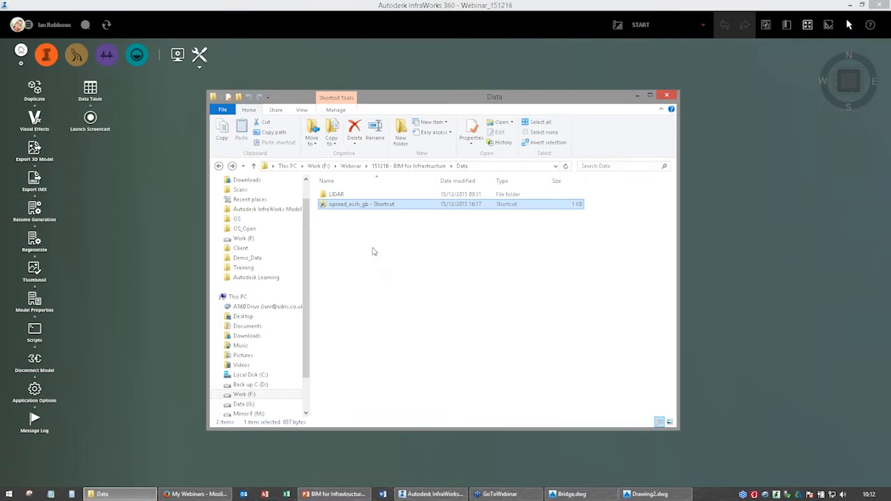
Import the terrain file sx9192_DTM_1m.asc from the LIDAR folder into the model as a data source.
click(335, 196)
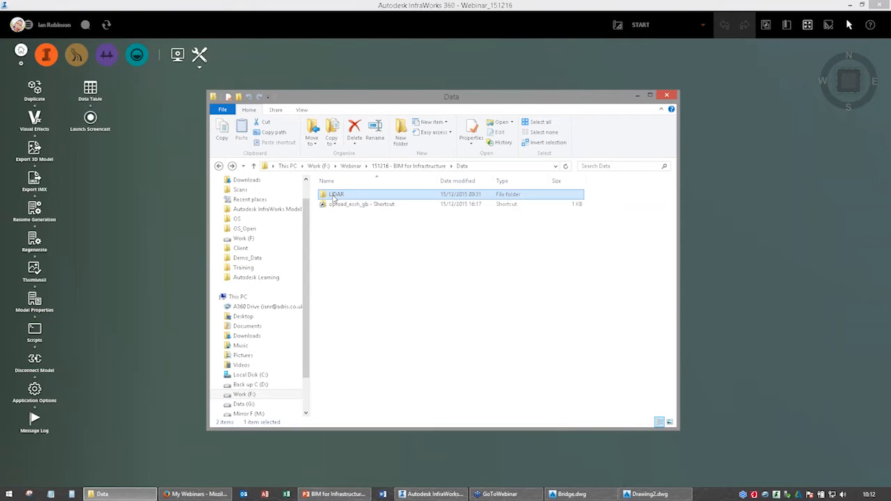
double_click(334, 196)
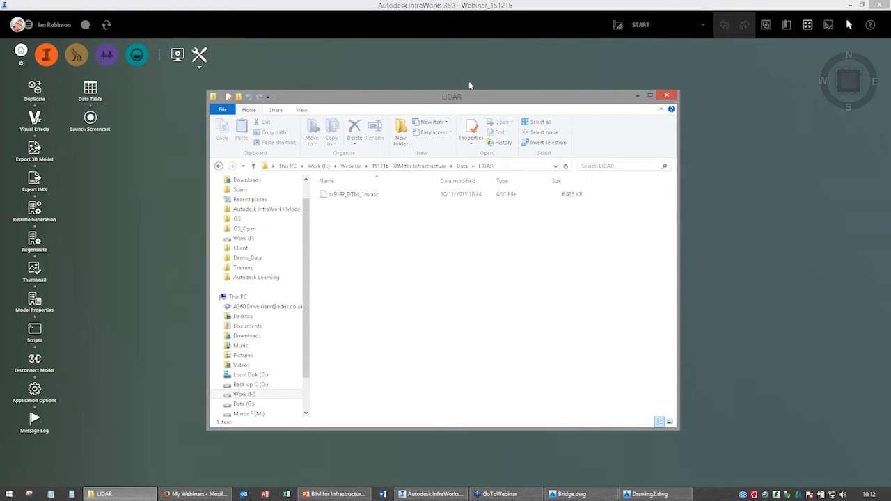
drag(372, 97, 485, 55)
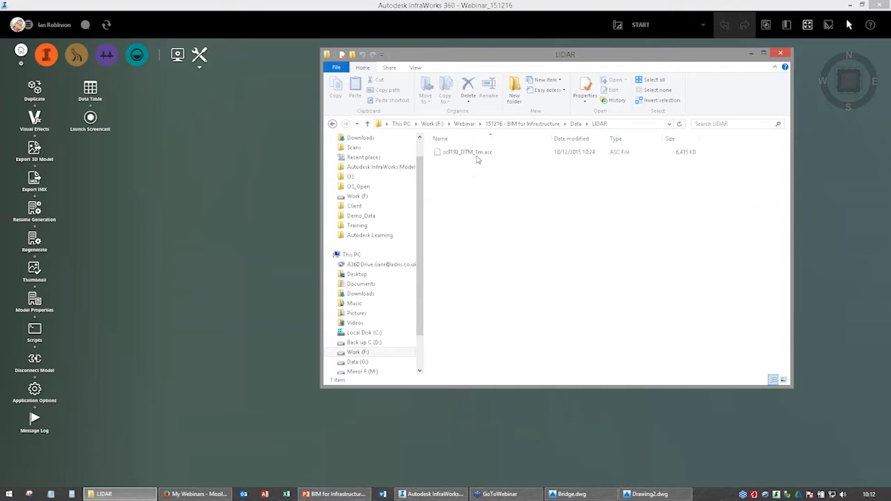
click(477, 156)
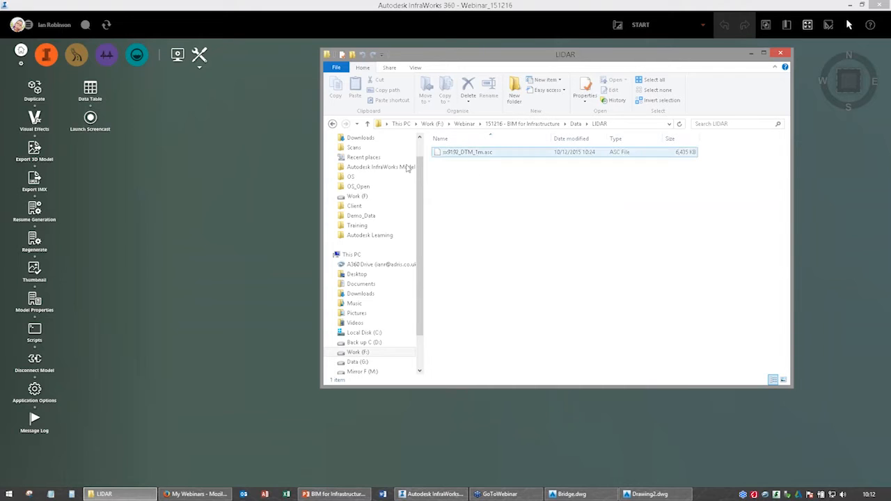
drag(407, 169, 261, 182)
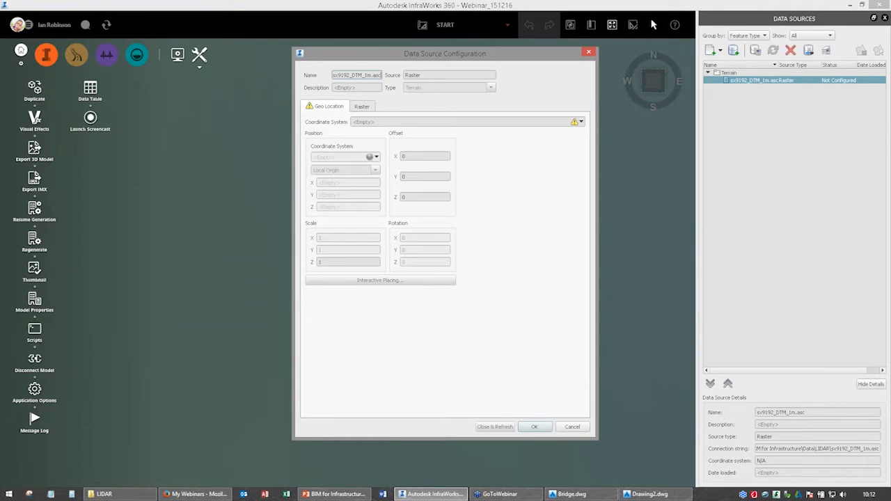
Configure the terrain raster with coordinate system BritishNatGrid and a no-data value of -9999, and refresh it into the model.
click(382, 121)
text(BritishNatGrid)
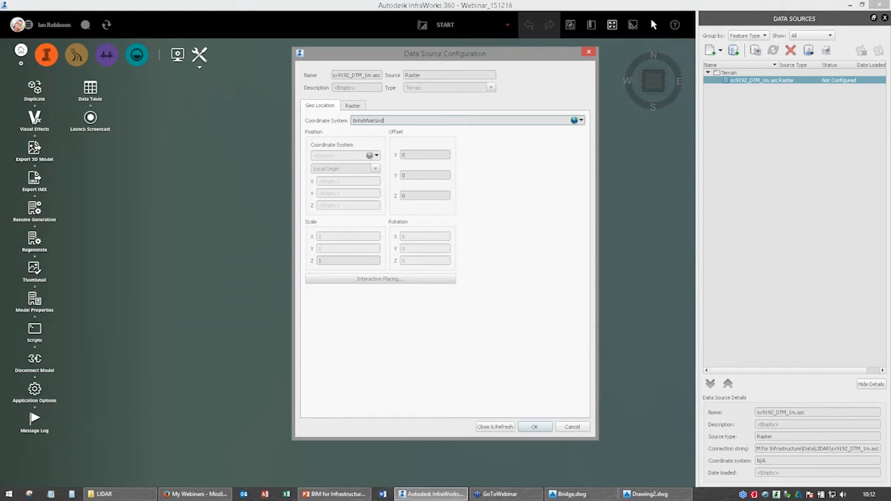
click(352, 105)
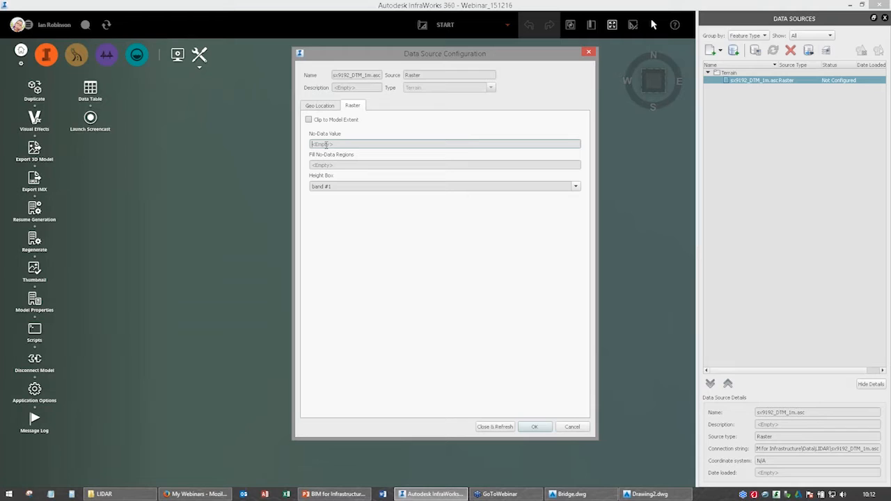
click(325, 144)
text(-9999)
click(319, 105)
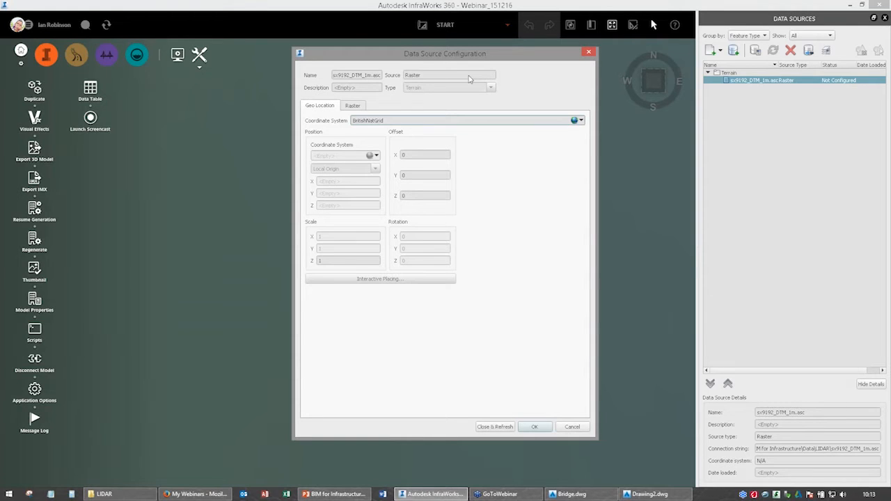
click(494, 427)
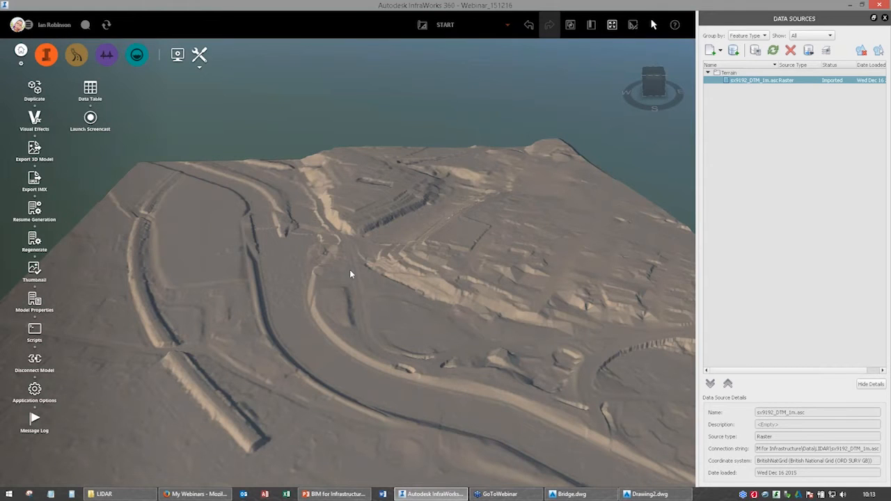
Connect Bing Maps imagery at tile level 17 as a ground imagery source and refresh it into the model.
drag(350, 269, 290, 189)
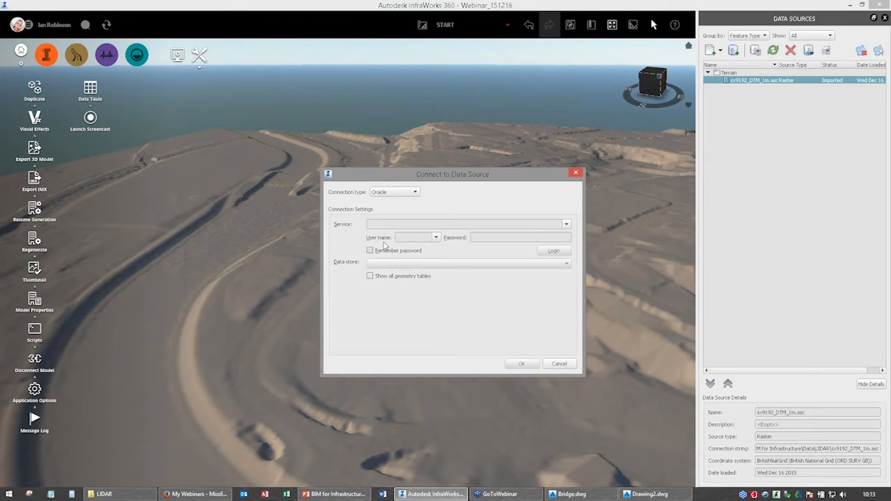
click(394, 193)
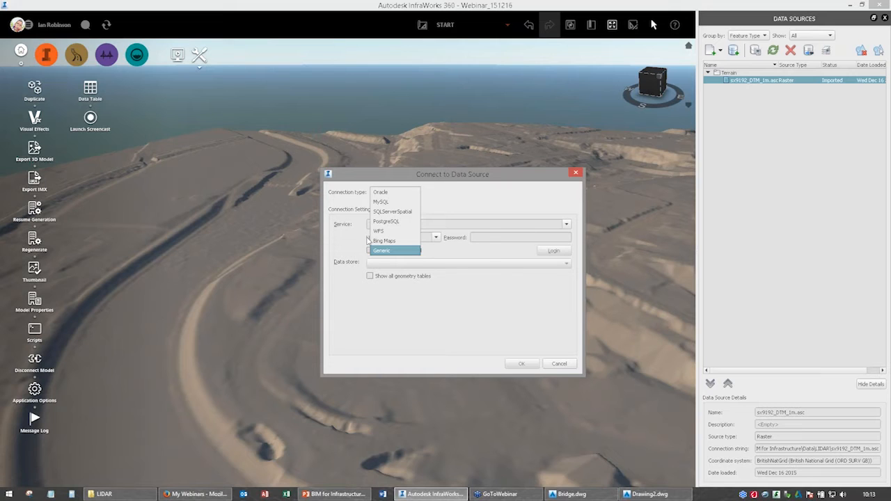
click(370, 240)
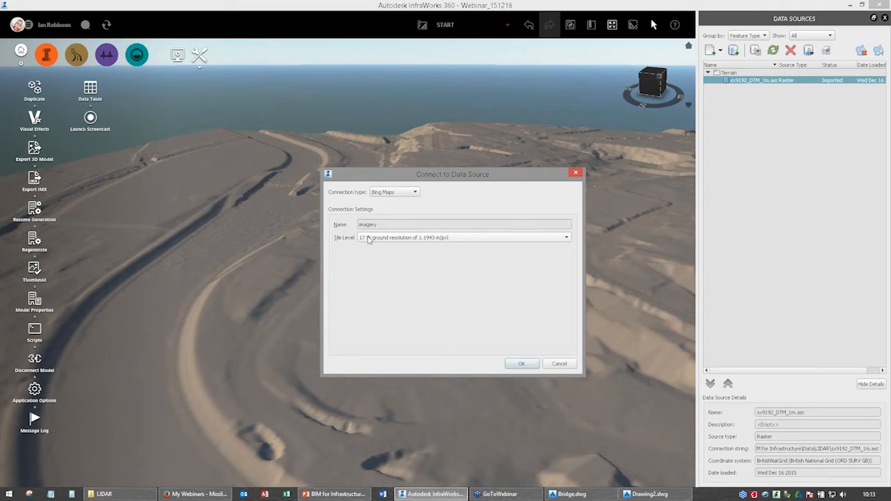
click(369, 239)
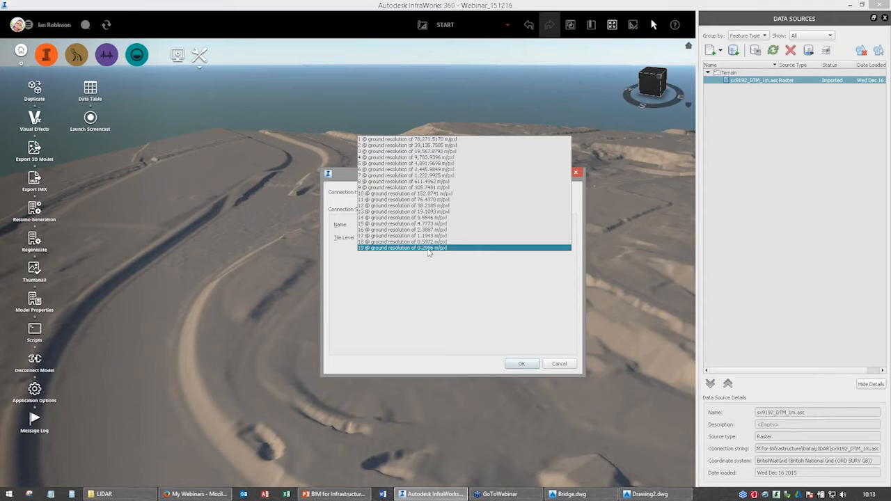
click(383, 236)
click(374, 243)
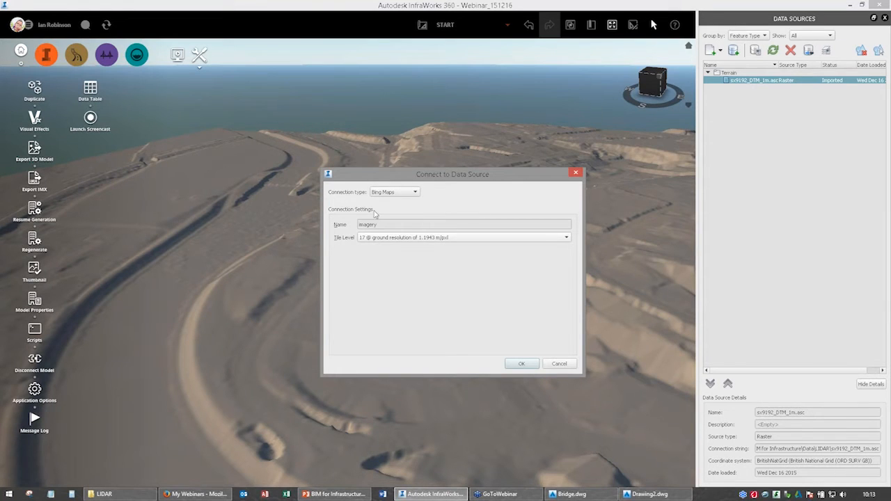
click(522, 364)
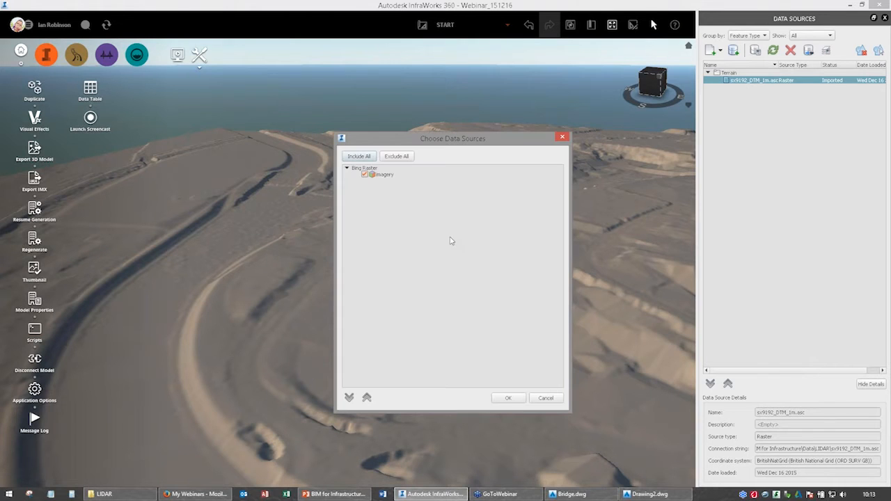
click(509, 399)
click(772, 53)
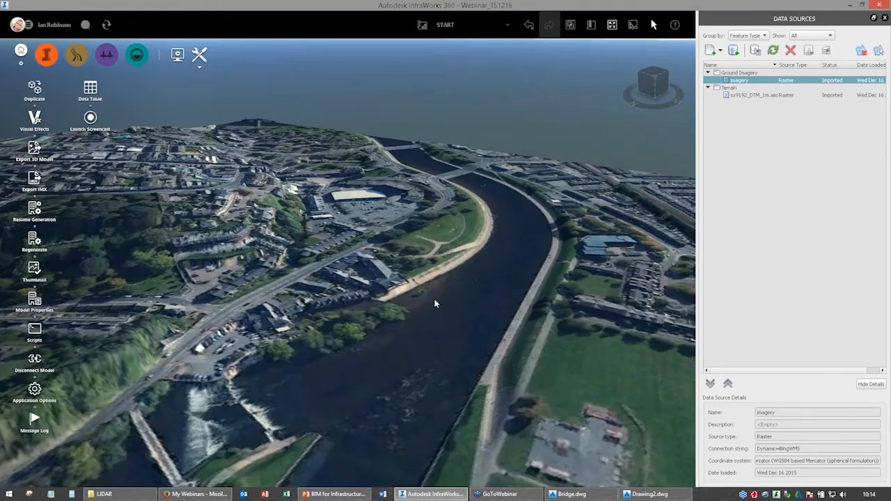
Examine the aerial imagery draped over the terrain around the river, bridges and railway line.
drag(435, 299, 409, 288)
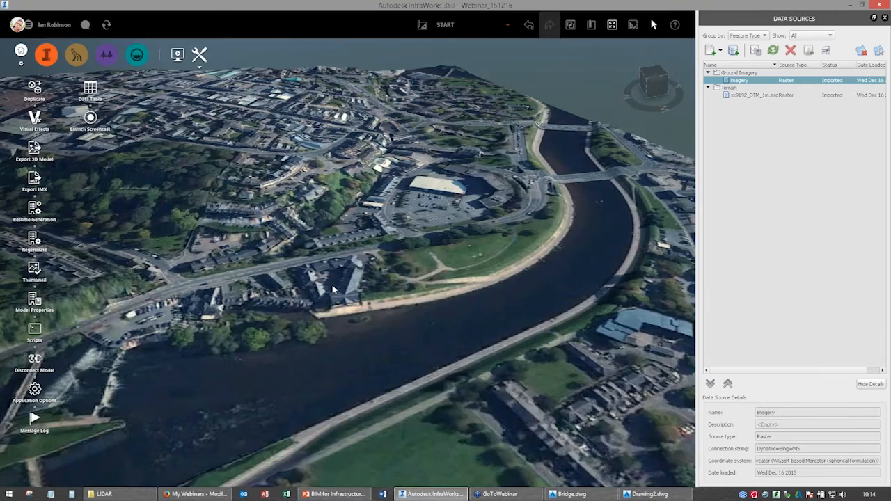
drag(332, 285, 293, 243)
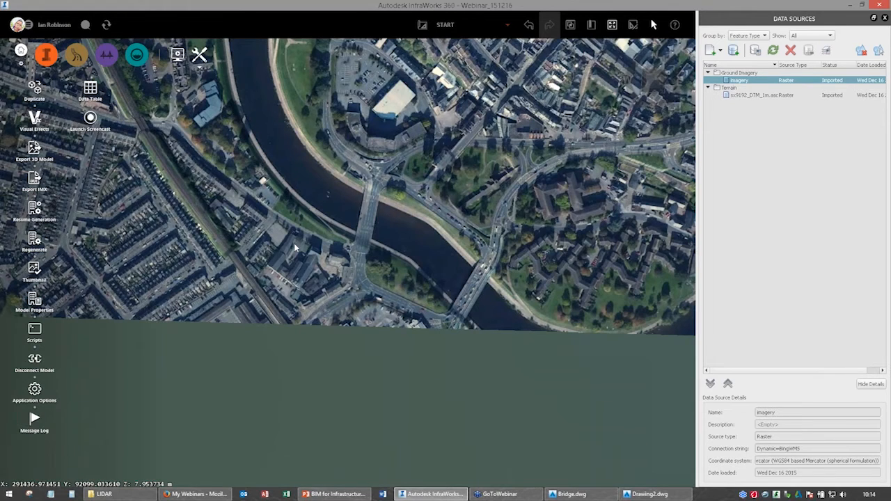
middle_drag(341, 326, 373, 441)
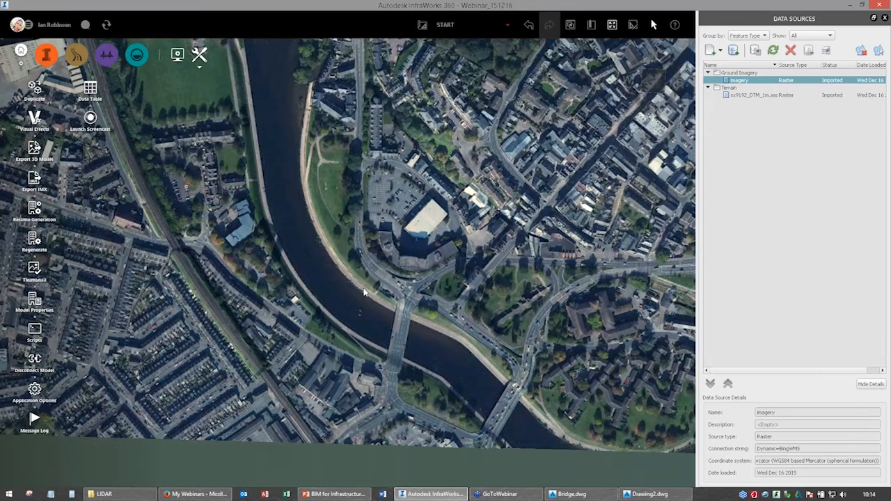
middle_drag(363, 292, 371, 355)
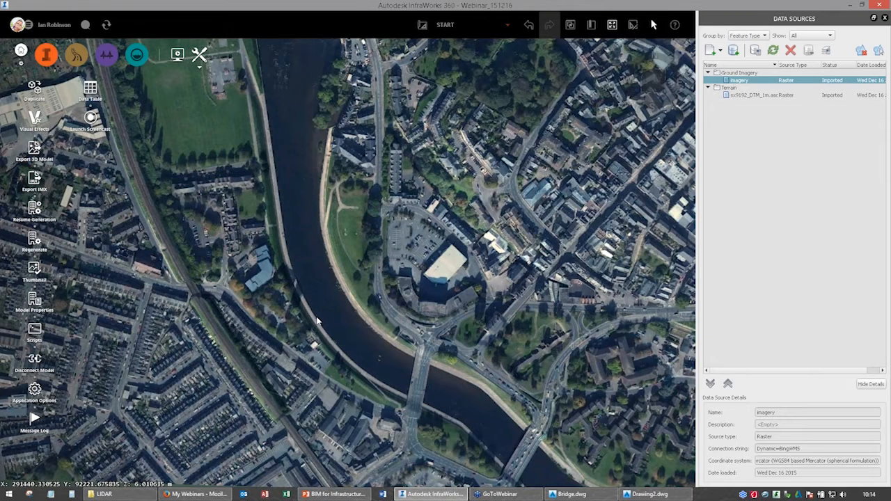
middle_drag(330, 281, 328, 244)
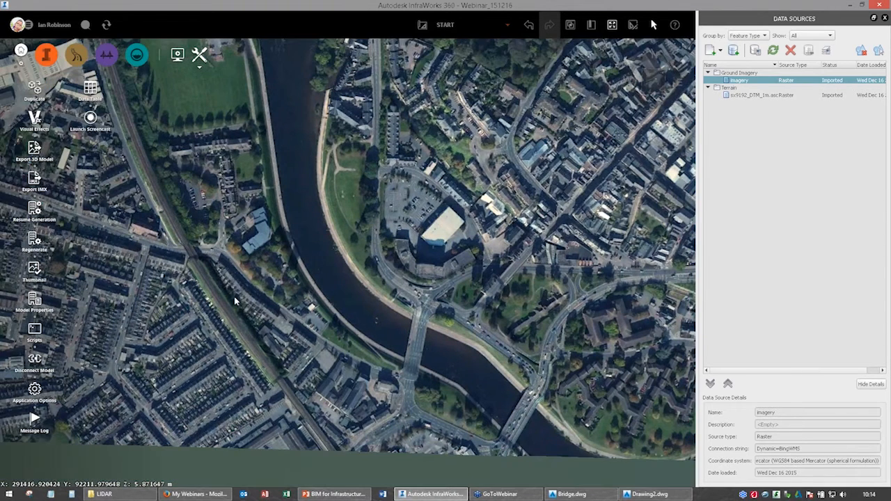
click(231, 271)
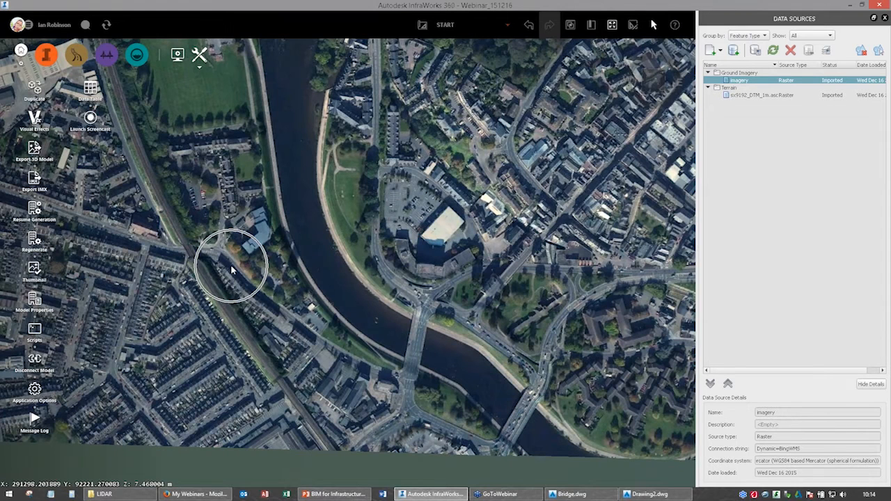
Import the road shapefile ROADLINK.shp from the oproad_essh_gb Data folder into the model as a data source.
click(125, 496)
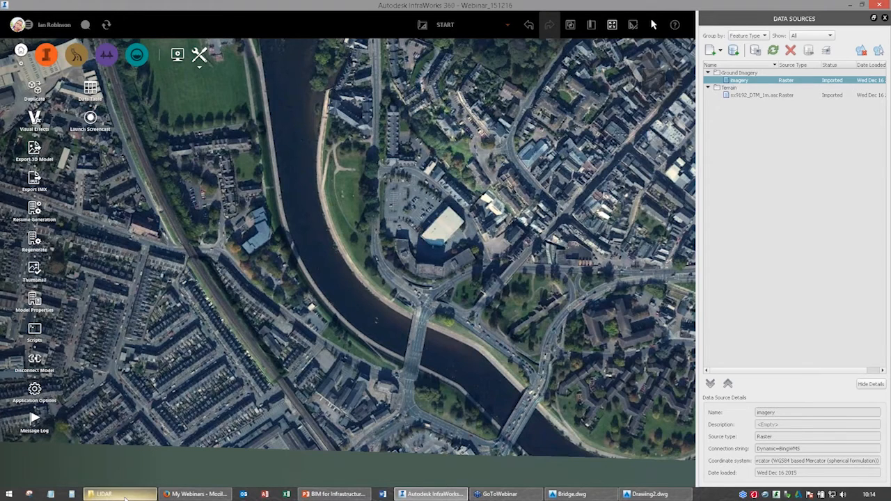
click(575, 123)
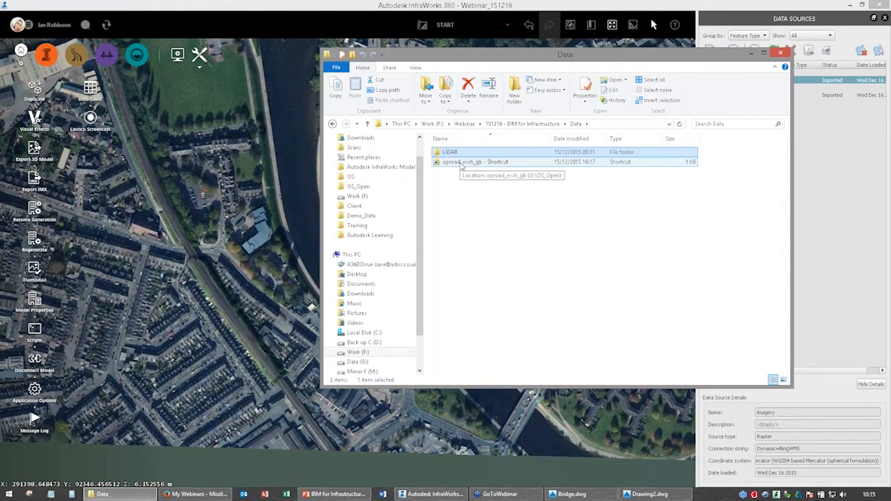
double_click(460, 162)
double_click(463, 152)
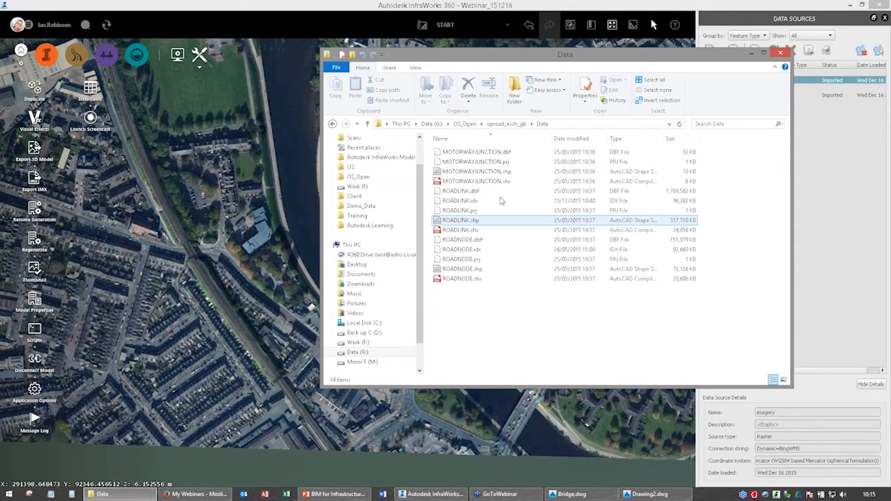
click(470, 192)
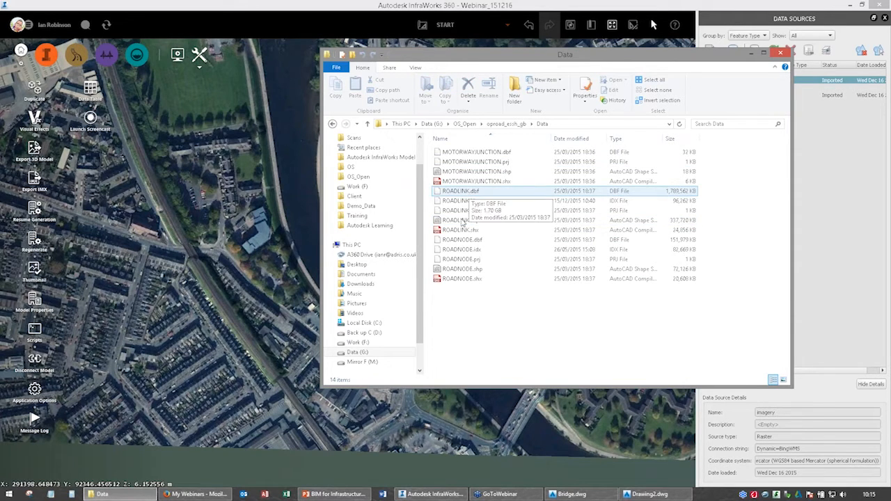
ctrl+click(459, 220)
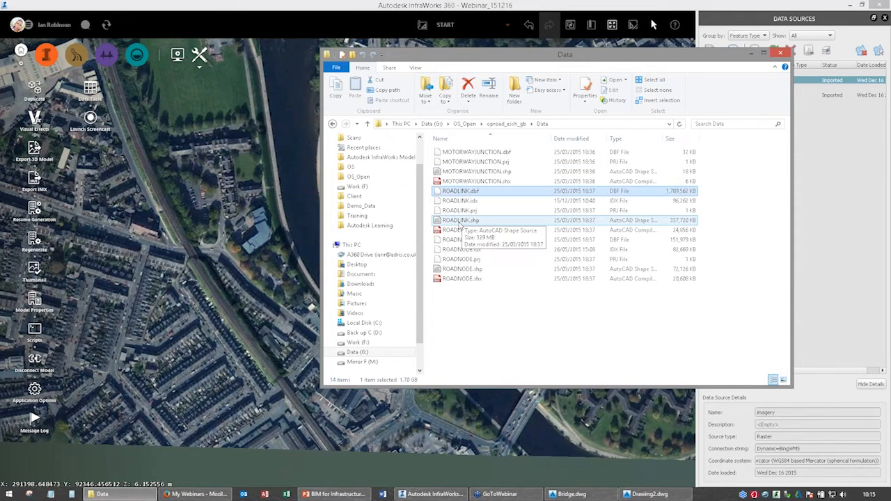
shift+click(487, 220)
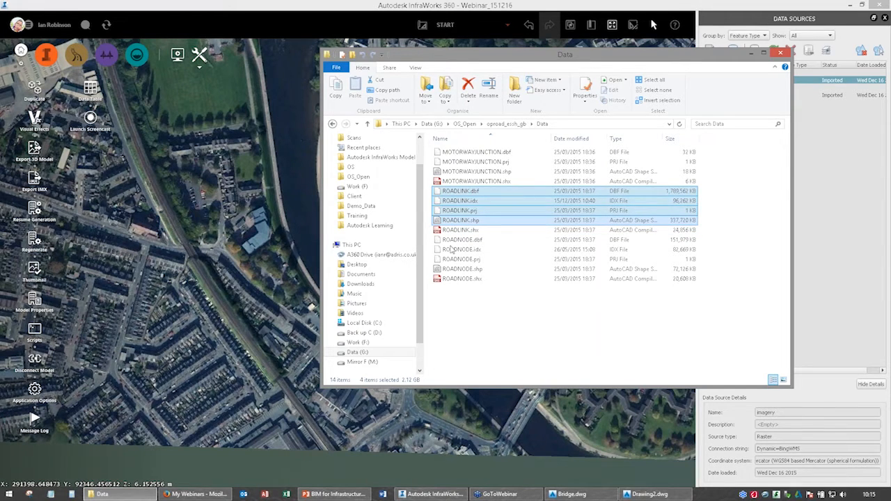
click(465, 229)
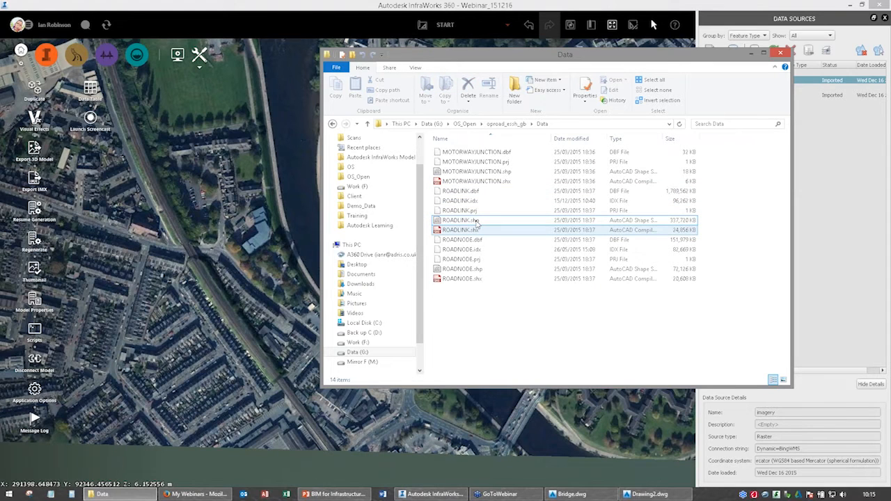
click(479, 221)
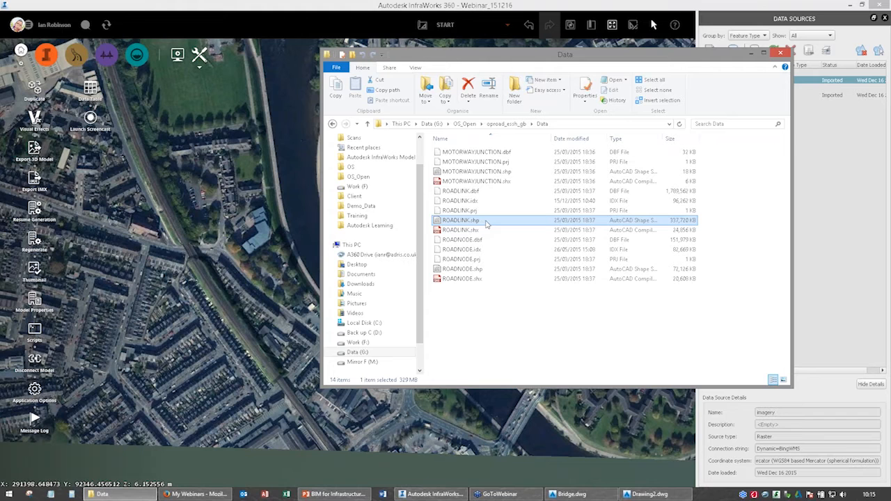
drag(493, 222, 224, 213)
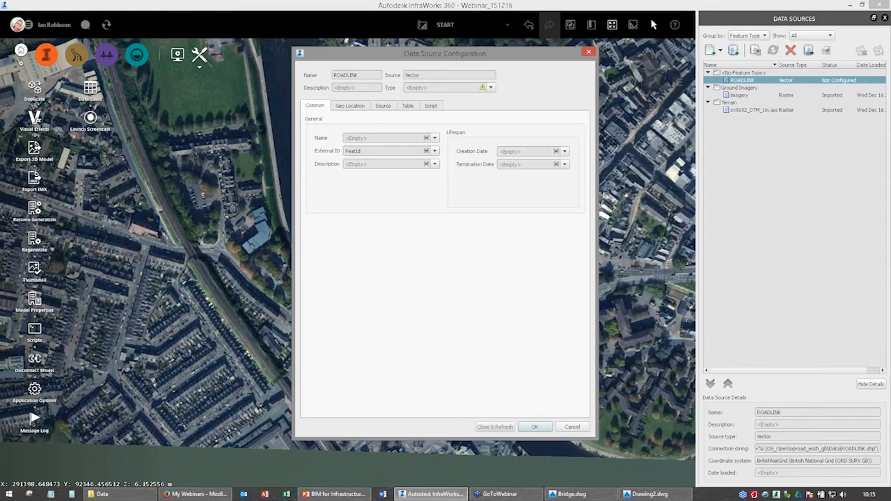
Set the ROADLINK source's type to Roads, with draping on the terrain and clipping to the model extent.
click(490, 87)
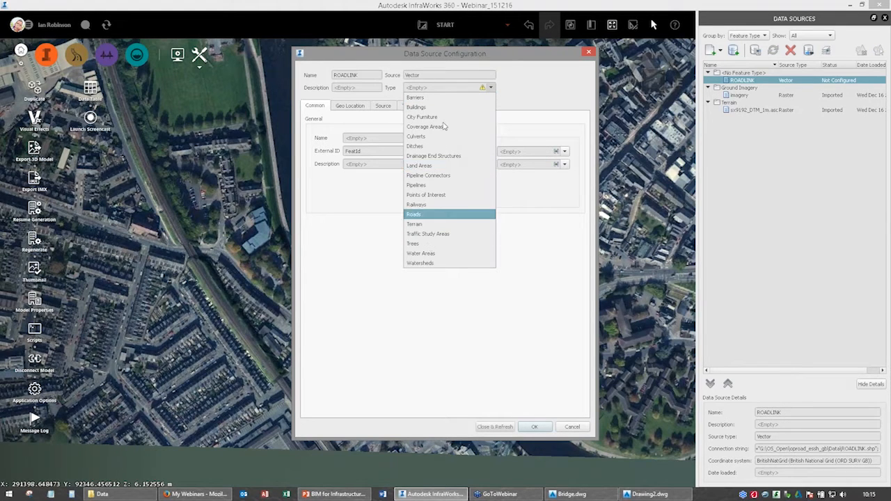
click(426, 216)
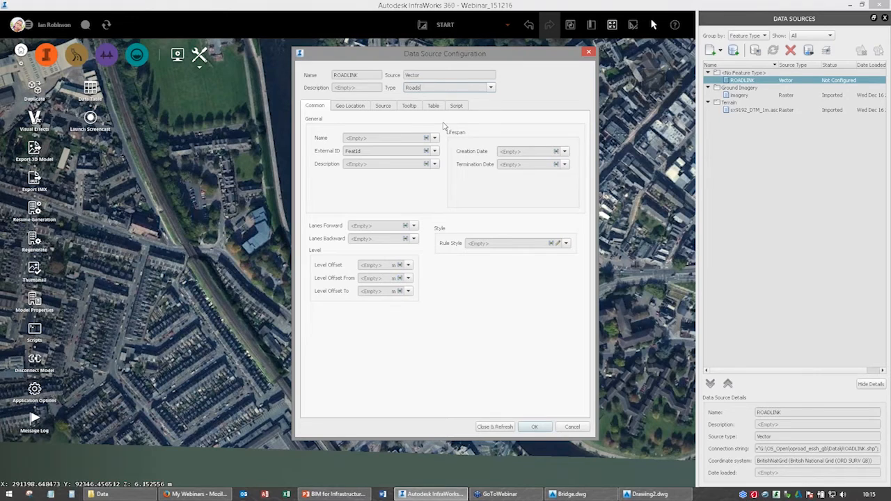
click(383, 105)
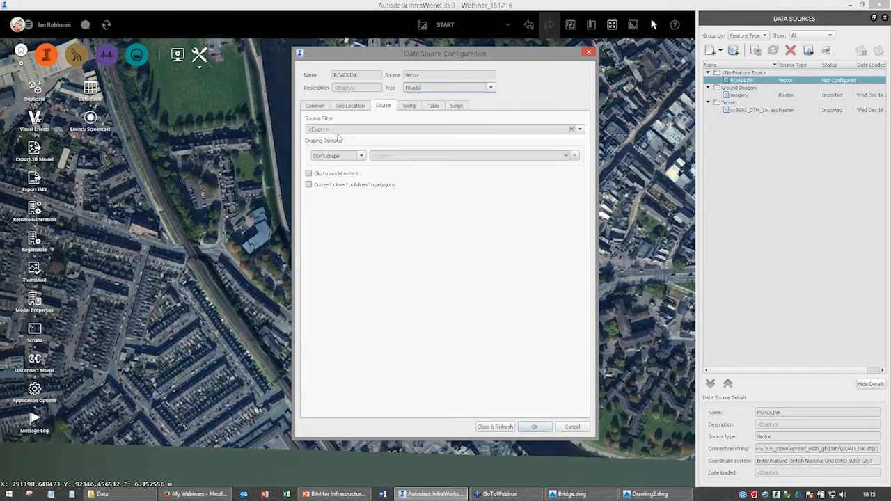
click(361, 156)
click(318, 176)
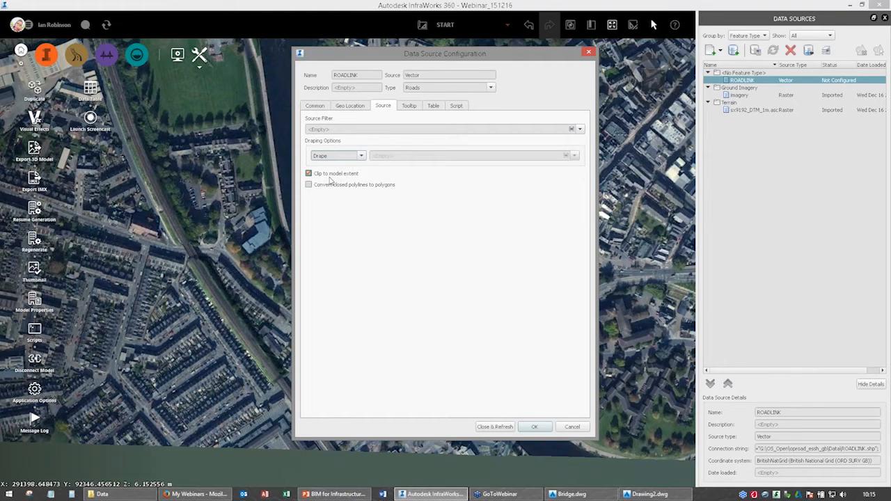
click(345, 107)
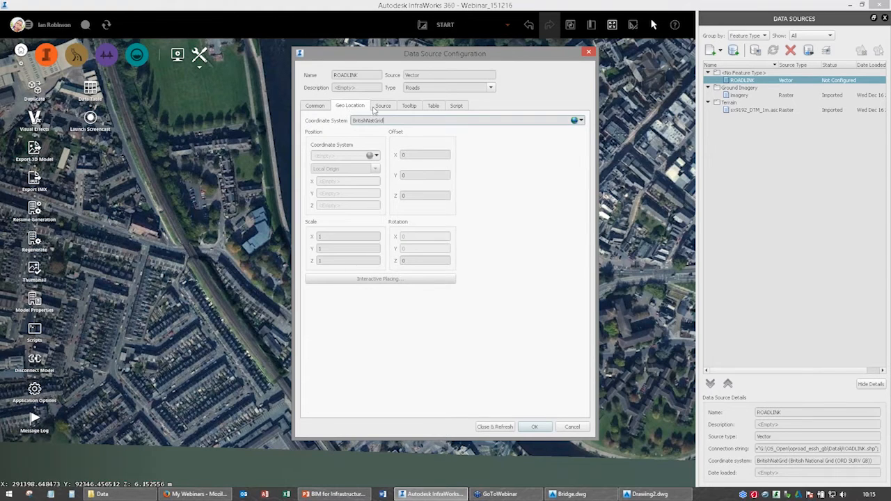
key(alt+Tab)
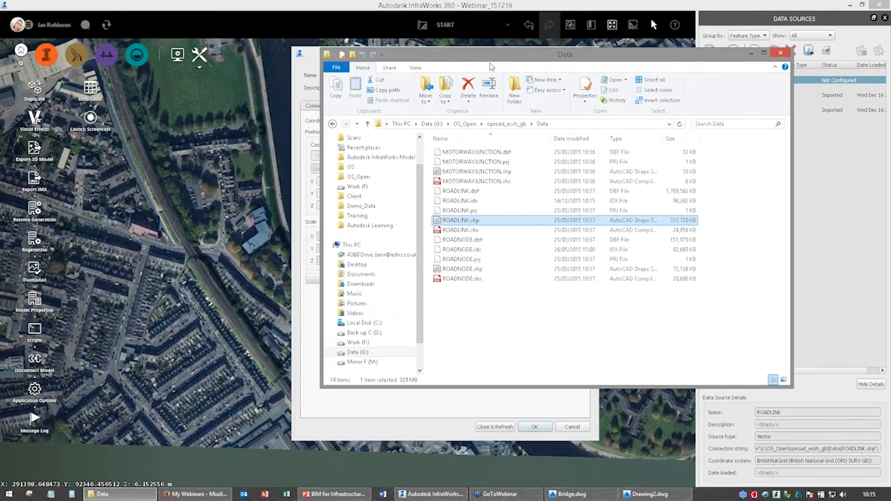
click(781, 53)
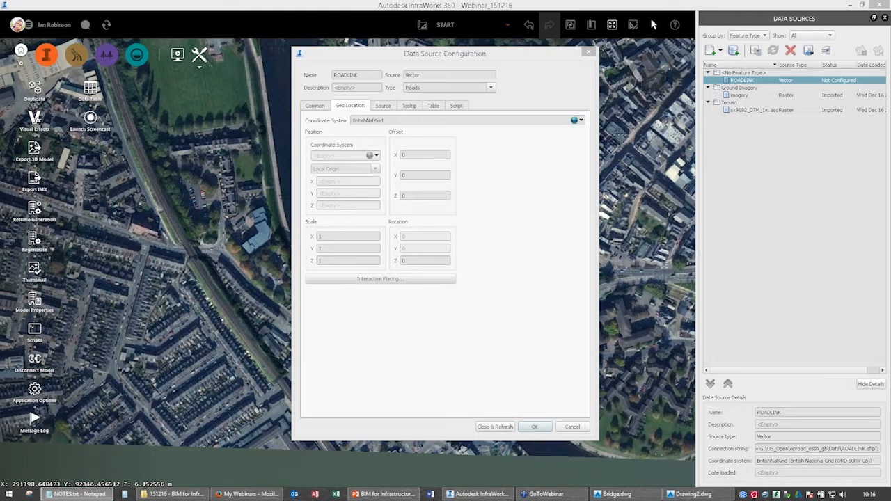
Build the road description from the expression Concat ( name1 , ' ',roadNumber ) taken from the notes file.
click(314, 106)
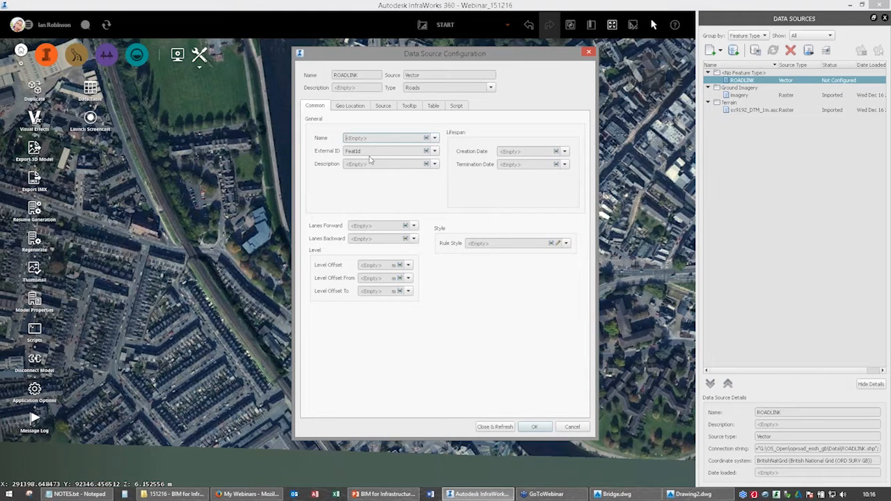
click(372, 163)
click(426, 165)
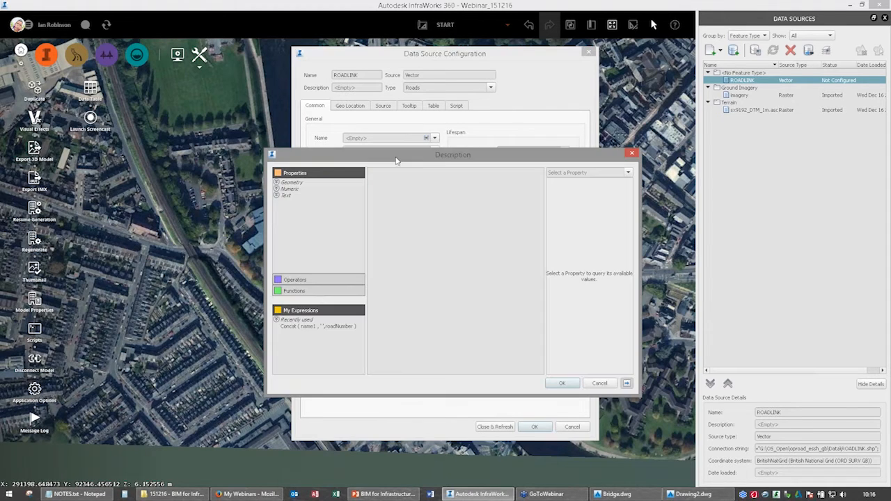
drag(396, 157, 395, 125)
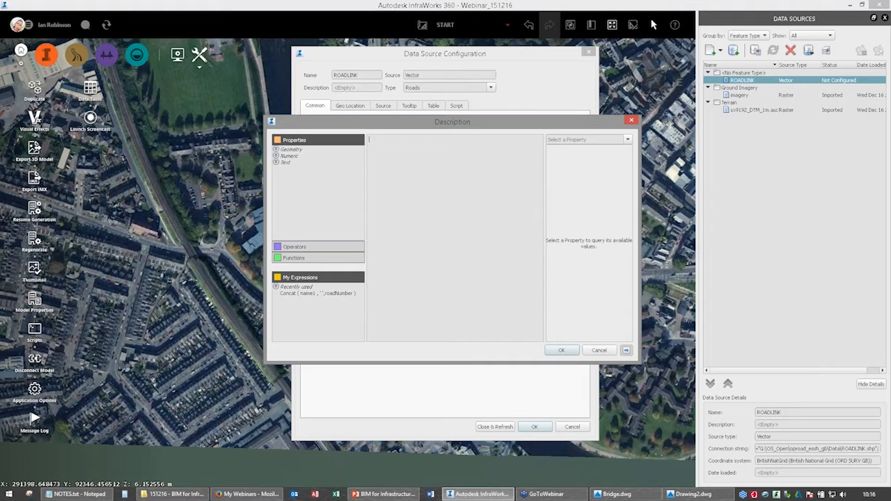
key(alt+Tab)
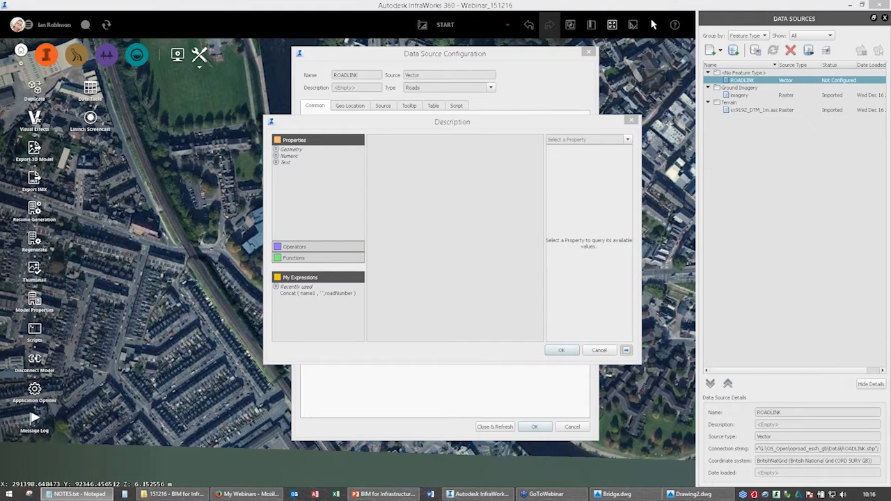
click(458, 149)
text(Concat ( name1 , ' ',roadNumber ))
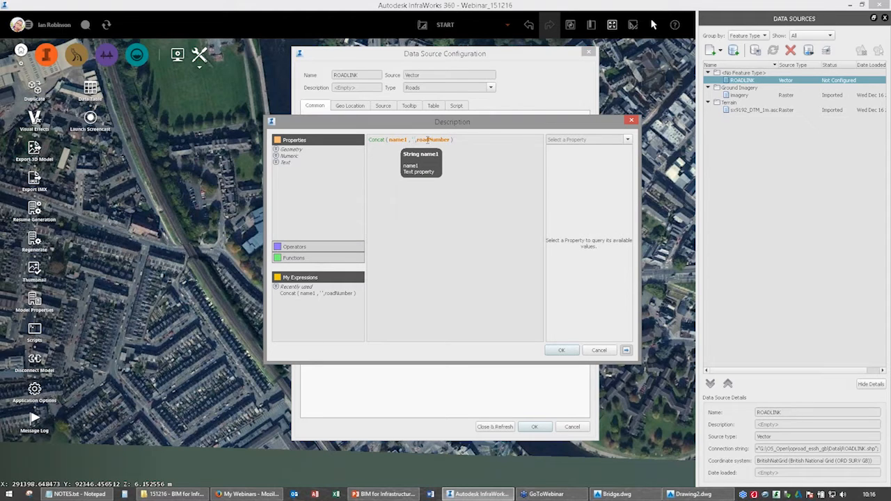
Try to query the available values of a road property in the description's expression editor.
click(627, 140)
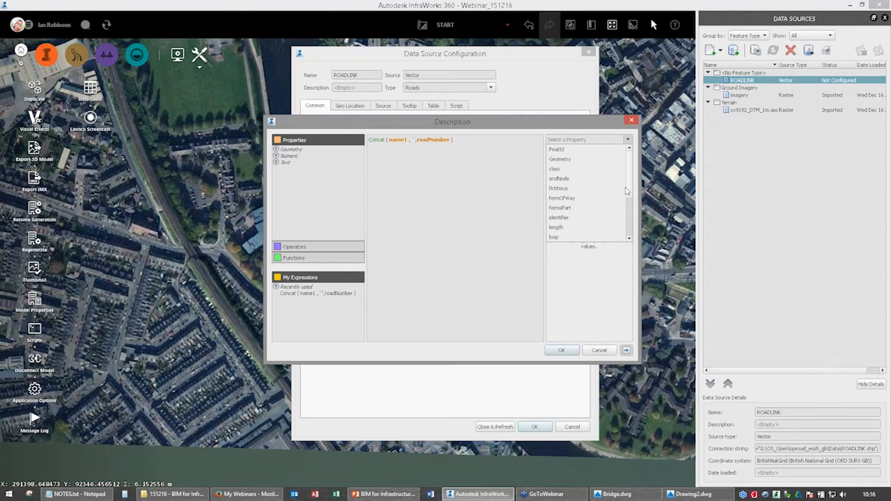
drag(630, 192, 634, 200)
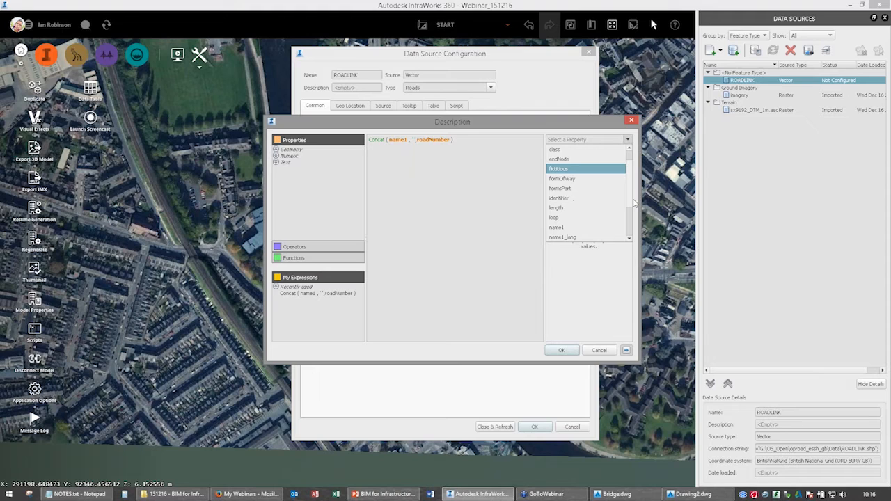
scroll(575, 194, down, 1)
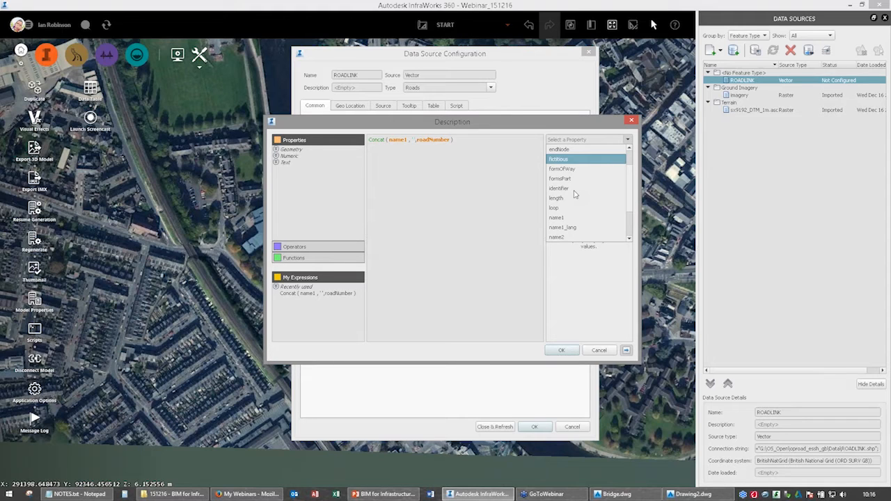
click(575, 195)
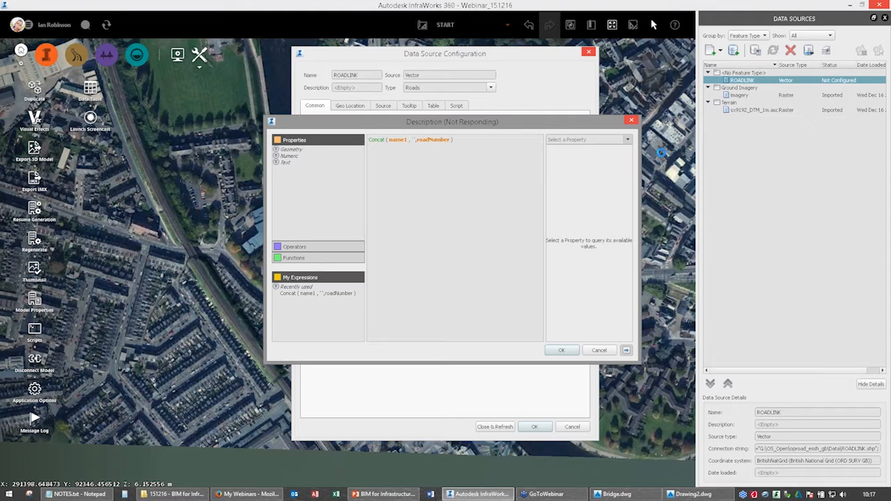
click(477, 202)
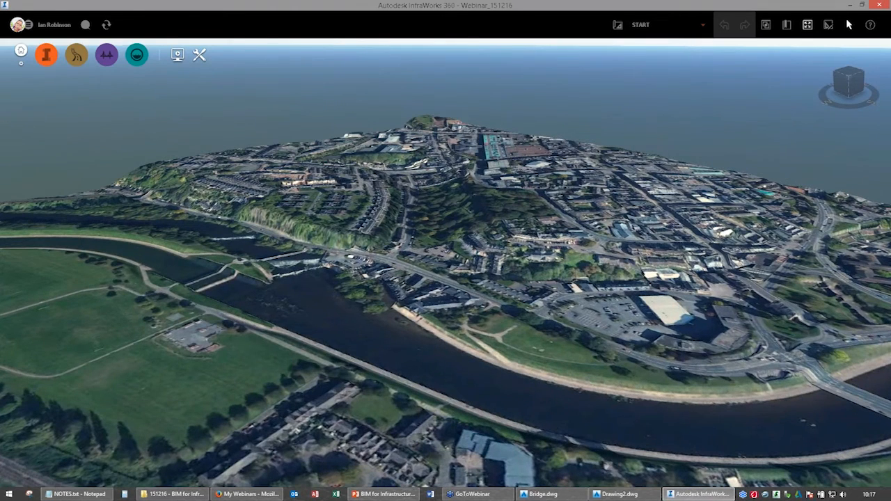
Open the configuration of the ROADLINK data source from the model's data sources and set its type to Roads.
click(46, 55)
click(81, 55)
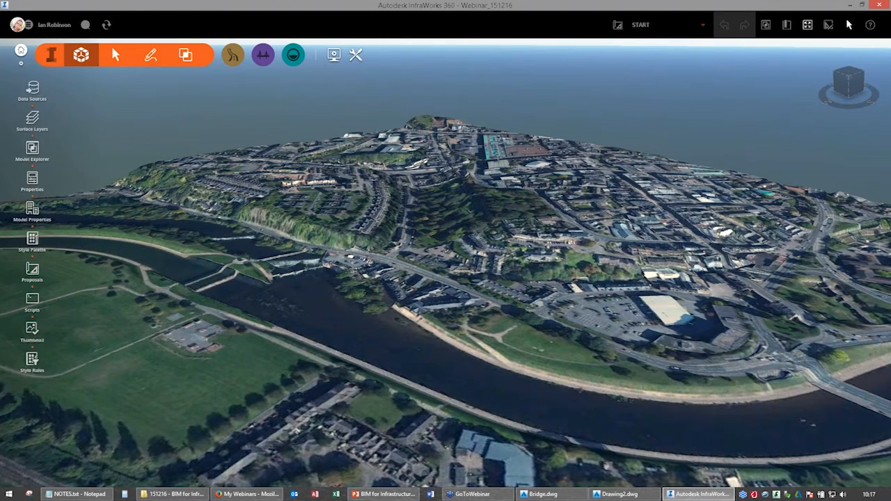
click(32, 88)
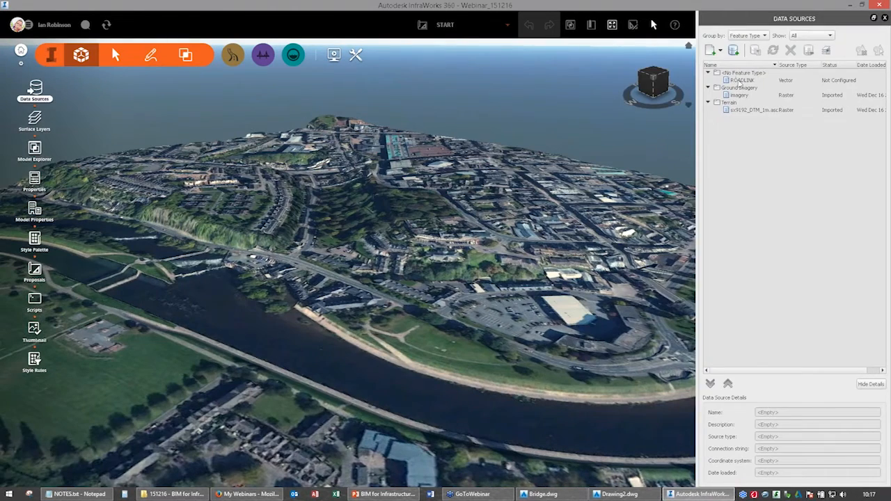
click(740, 81)
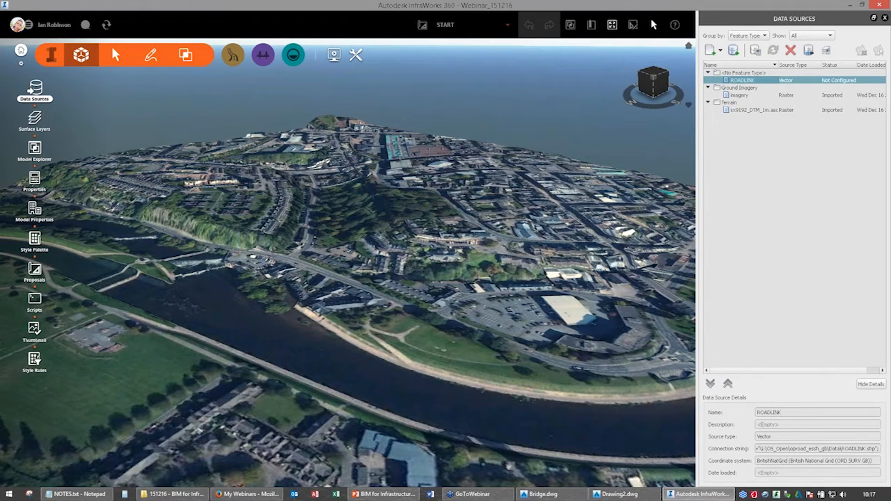
click(491, 87)
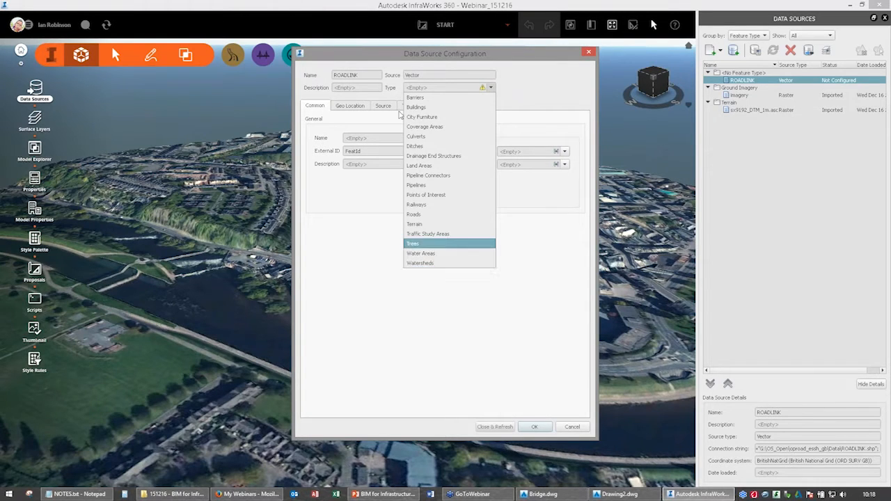
click(413, 214)
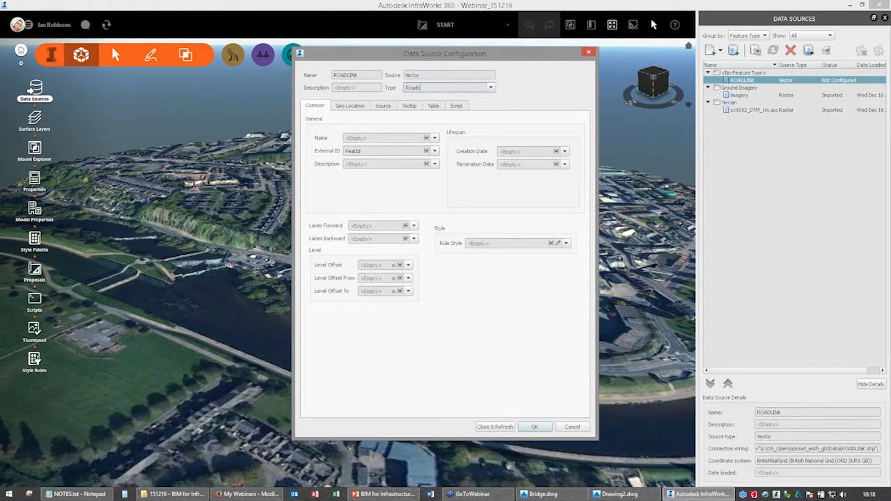
Set the roads' description to the recently used expression Concat ( name1 , ' ',roadNumber ).
click(426, 164)
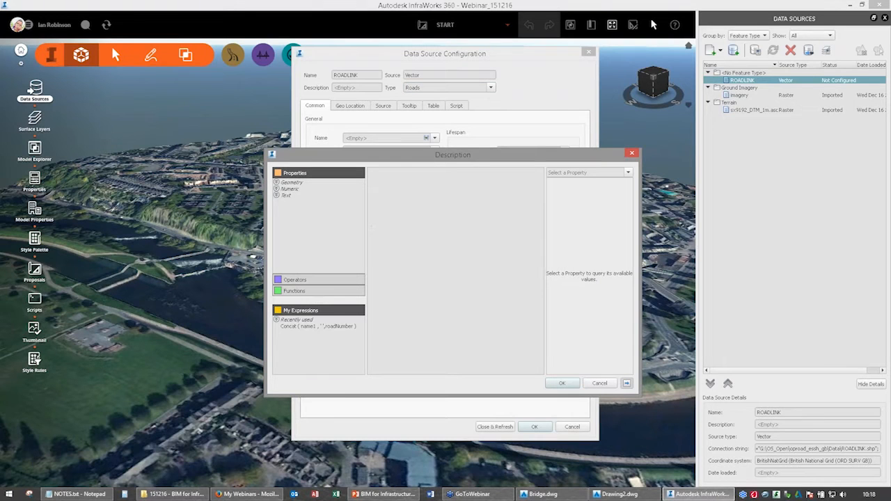
double_click(318, 326)
click(561, 383)
Set the ROADLINK source to drape over the terrain and clip to the model extent.
click(378, 107)
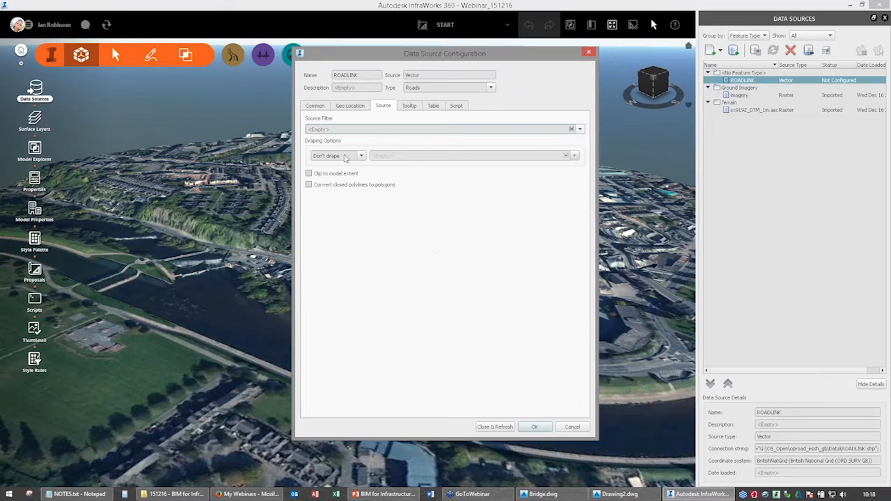
click(361, 156)
click(323, 170)
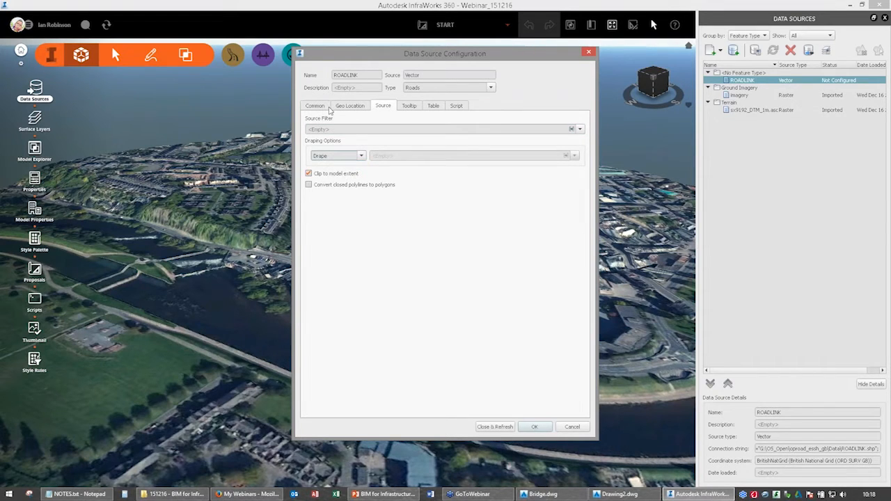
Set the roads' rule style to the class attribute.
click(315, 106)
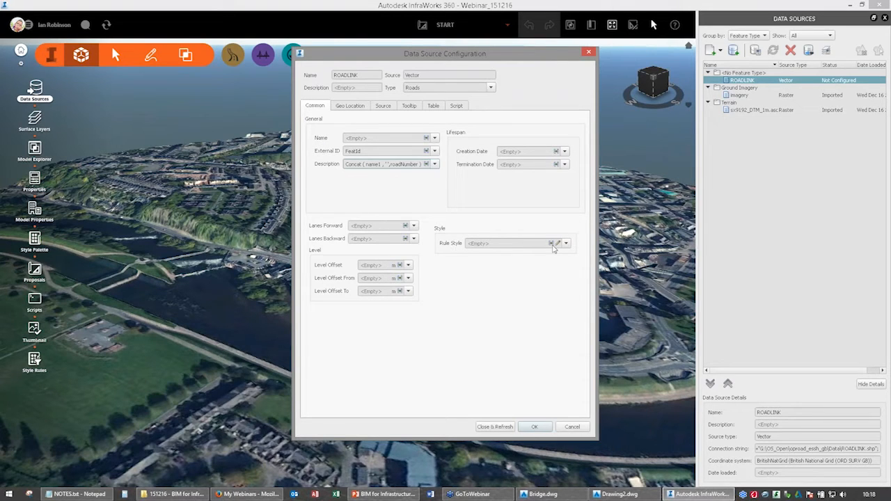
click(566, 244)
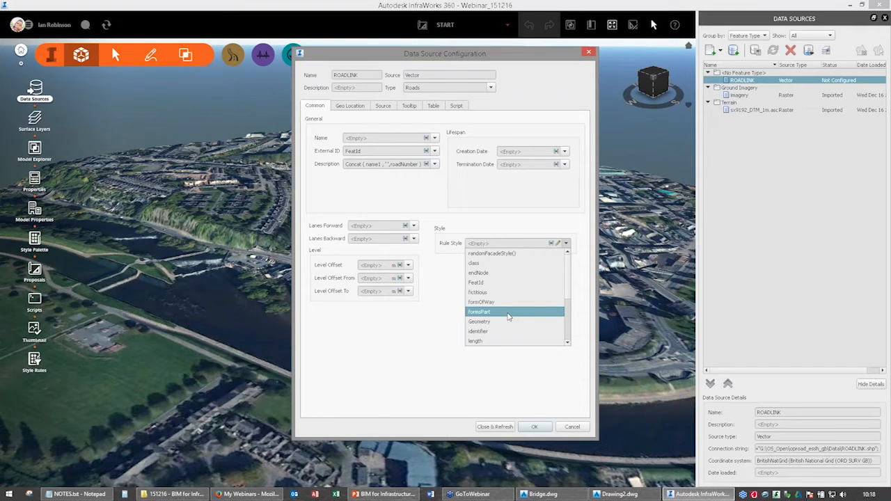
click(494, 265)
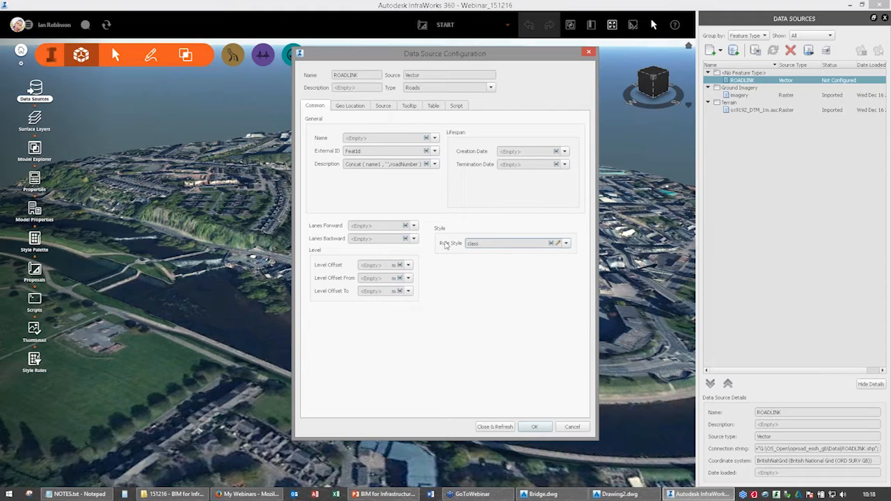
Map the roads' User Data property to formOfWay and refresh the configured ROADLINK source into the model.
click(433, 106)
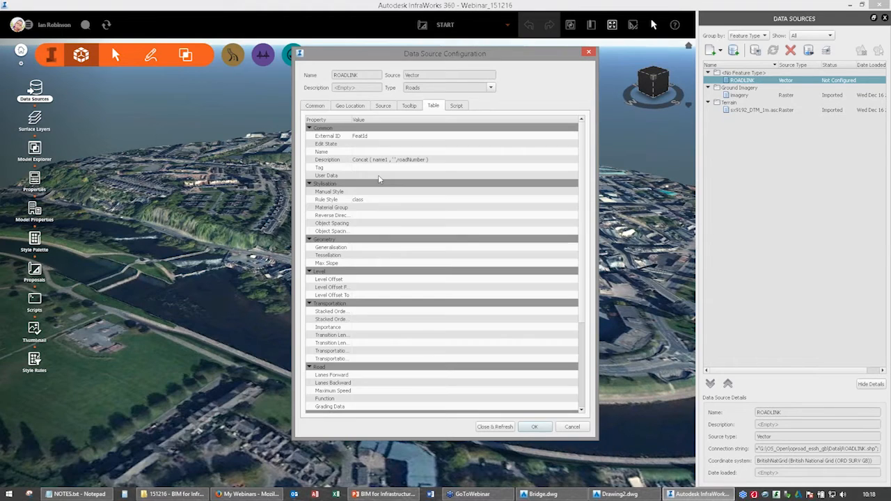
click(363, 176)
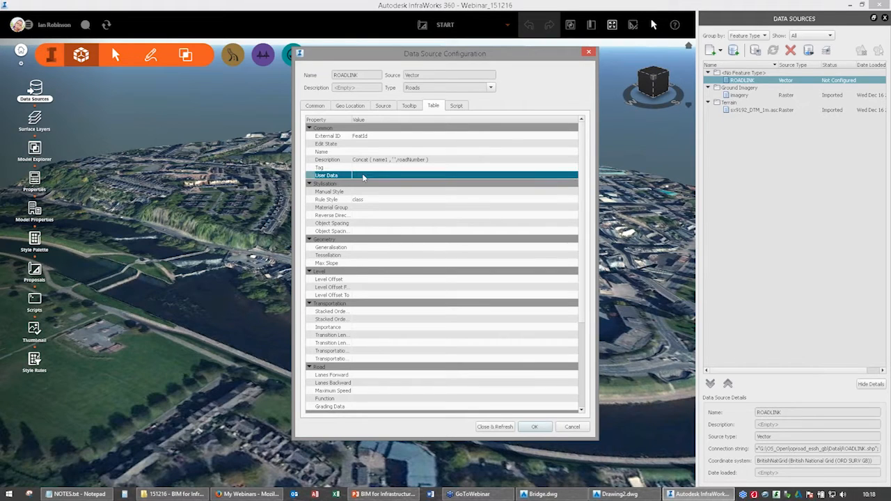
click(363, 177)
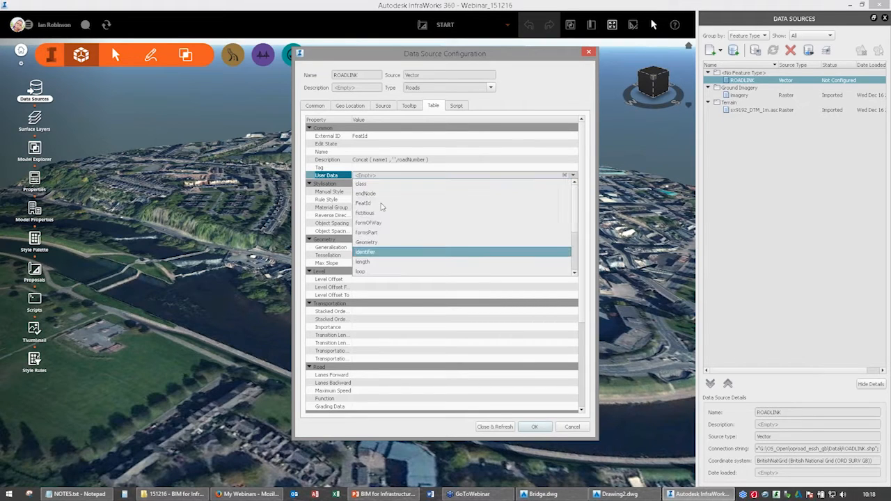
click(369, 222)
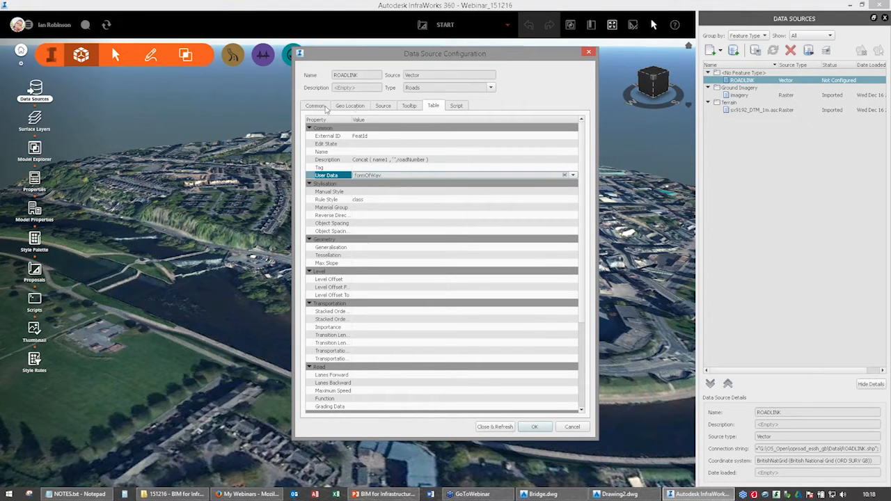
click(325, 108)
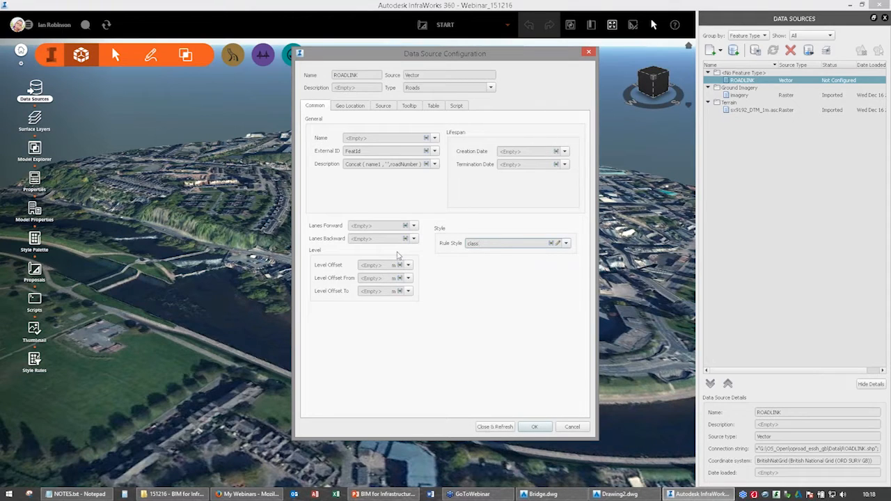
click(495, 426)
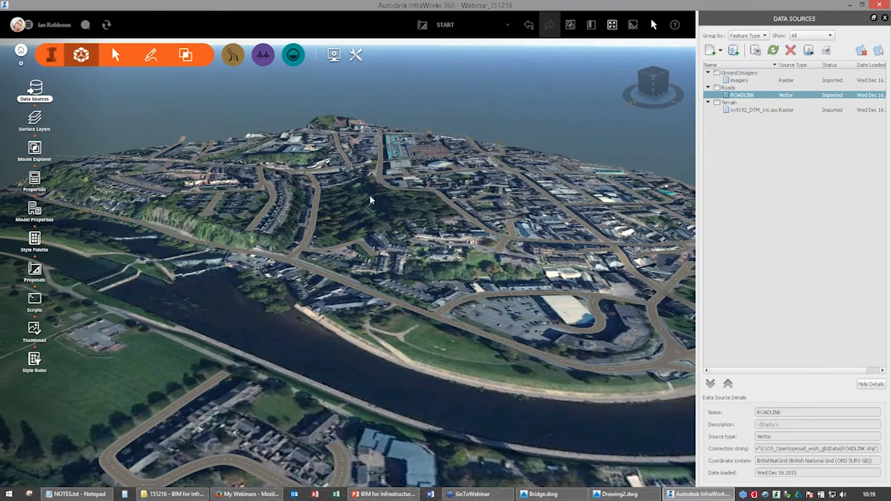
Open the properties of the road segment along the river's east bank and examine its description, user data and rule style.
scroll(384, 195, down, 3)
scroll(385, 198, up, 5)
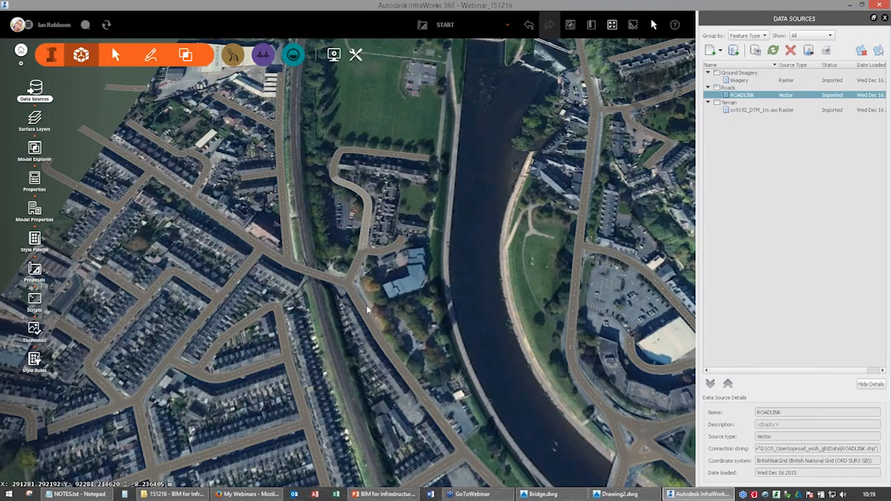
middle_drag(593, 159, 462, 259)
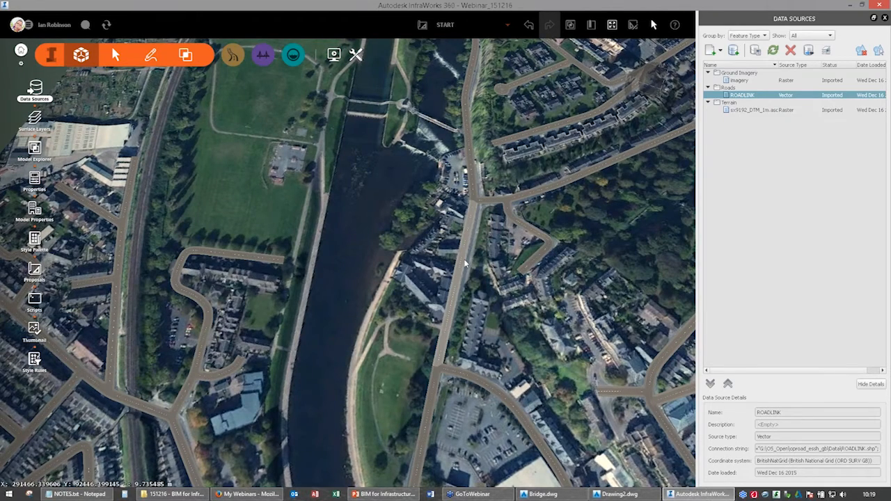
right_click(465, 264)
click(517, 305)
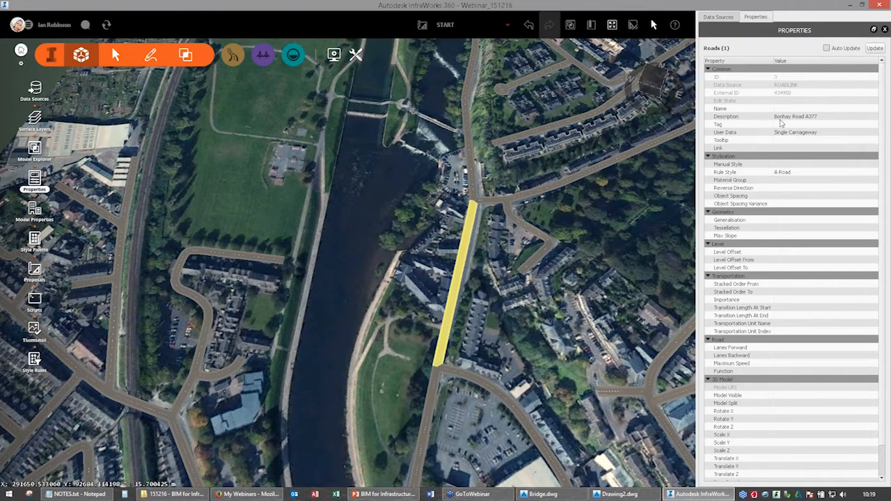
click(780, 121)
click(813, 121)
click(733, 176)
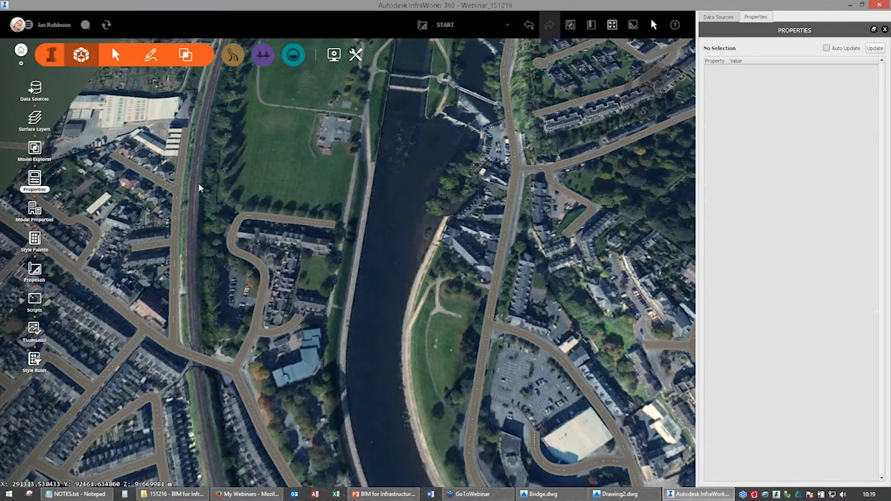
Open the style rules for Roads and delete all the existing rules, from Basic to Local Road.
middle_drag(302, 204, 297, 115)
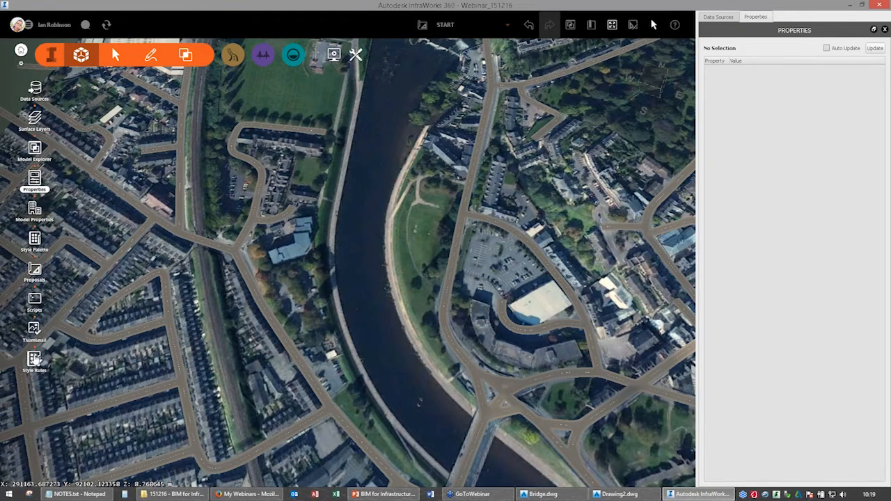
click(35, 360)
scroll(708, 417, down, 4)
click(709, 318)
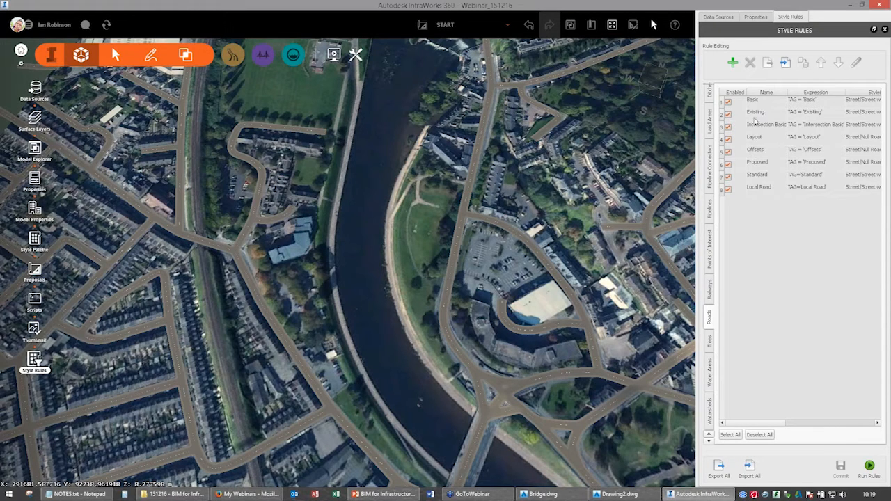
click(754, 102)
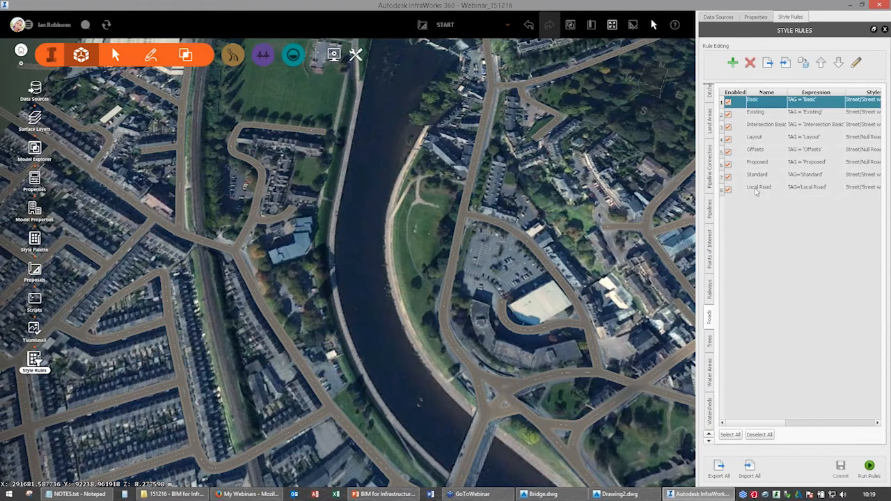
shift+click(757, 188)
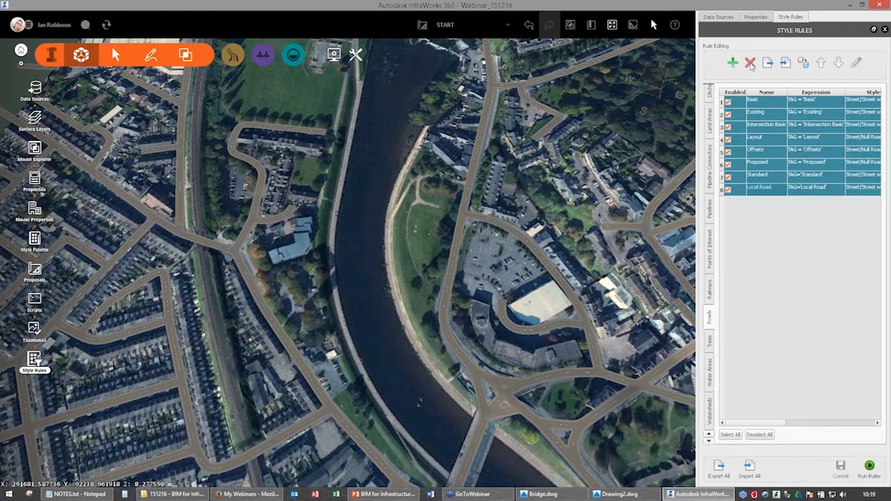
click(750, 63)
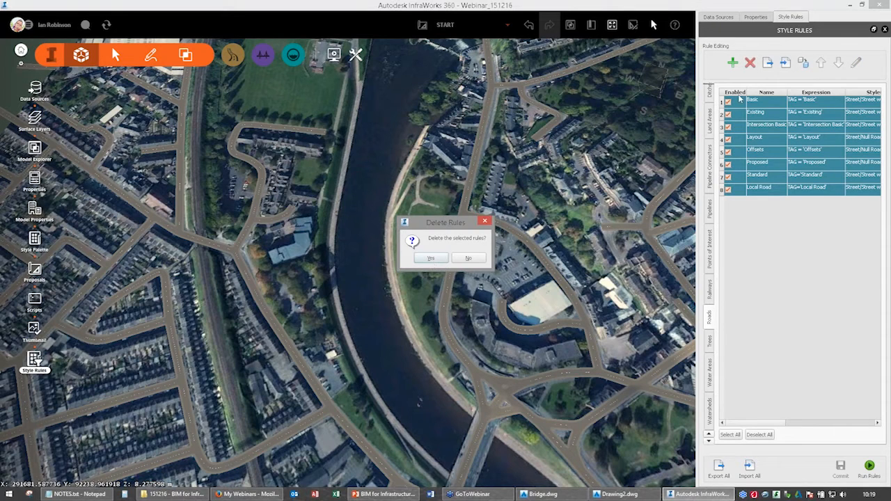
click(430, 259)
Start importing style rules for the roads and browse to the DMRB folder in Demo_Data > Infraworks on the Work (F:) drive.
click(787, 65)
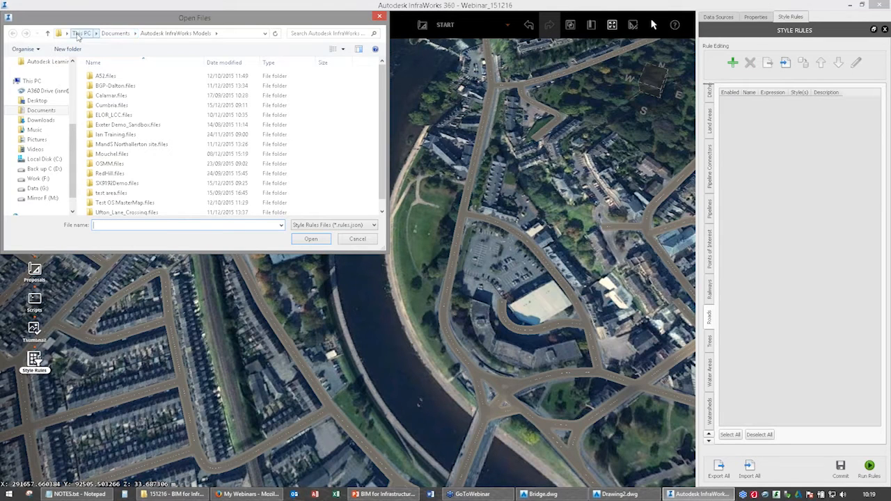
click(81, 32)
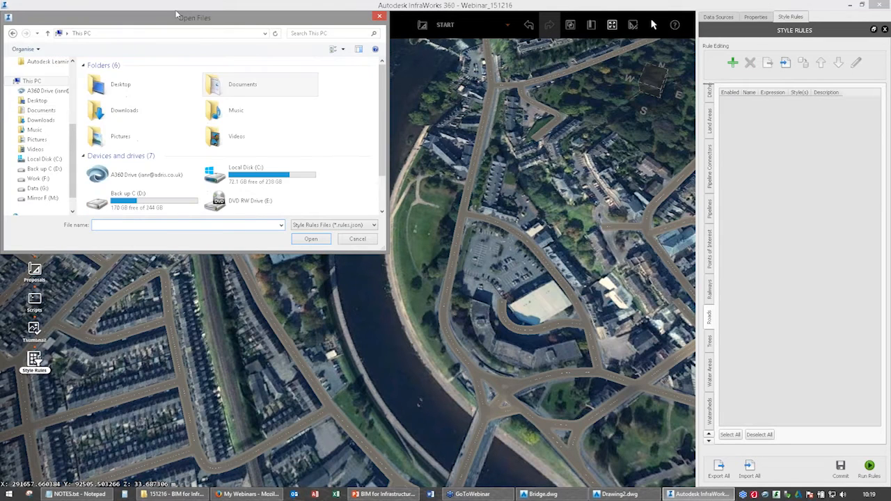
click(179, 203)
scroll(179, 203, down, 2)
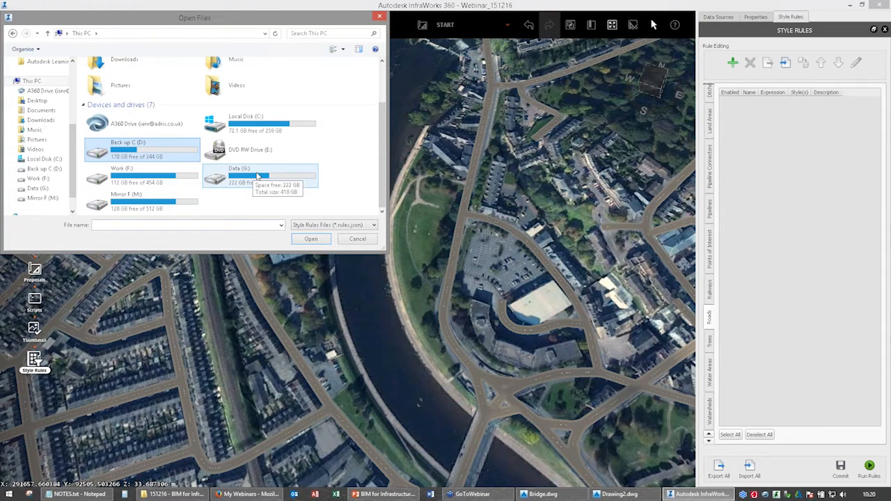
double_click(158, 182)
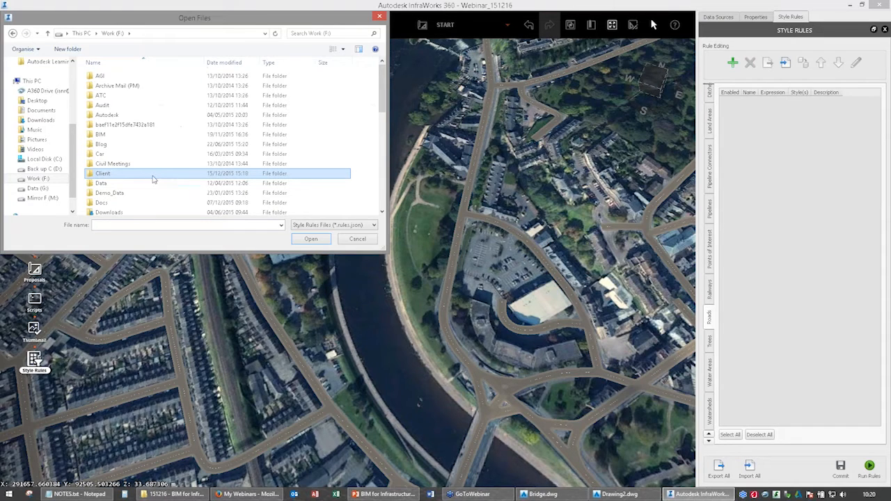
double_click(114, 193)
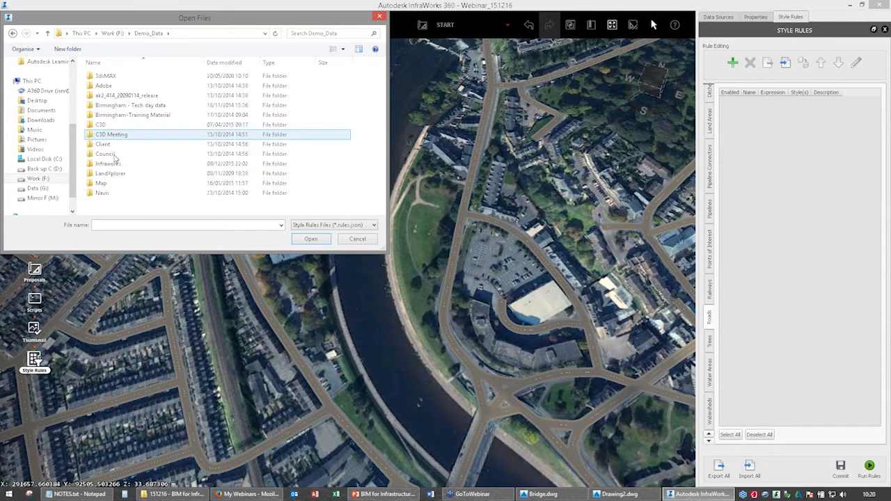
click(114, 164)
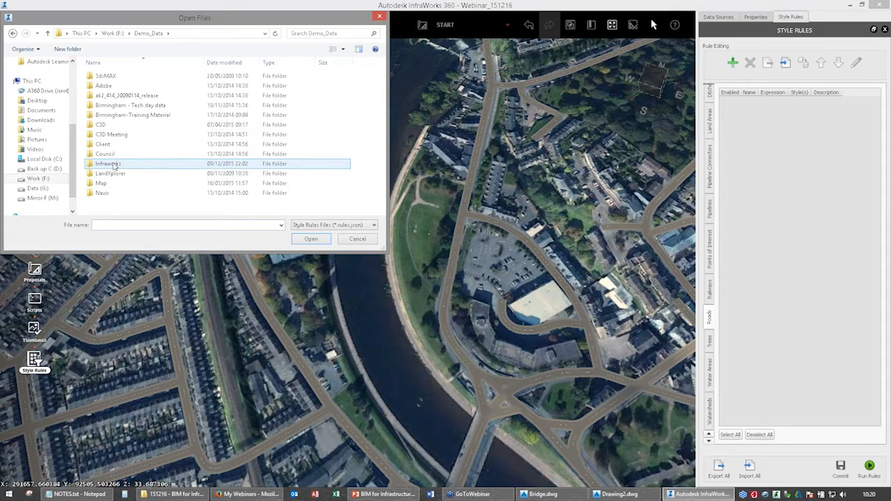
double_click(115, 164)
double_click(120, 144)
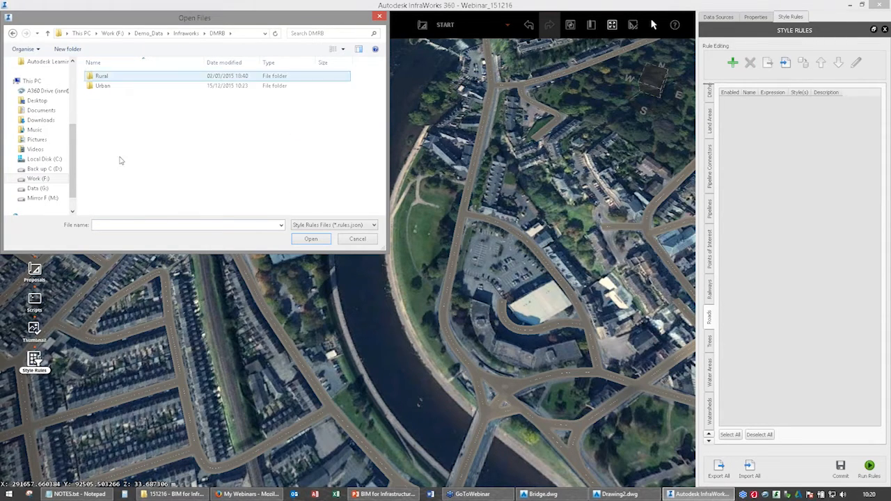
key(BackSpace)
scroll(127, 174, down, 1)
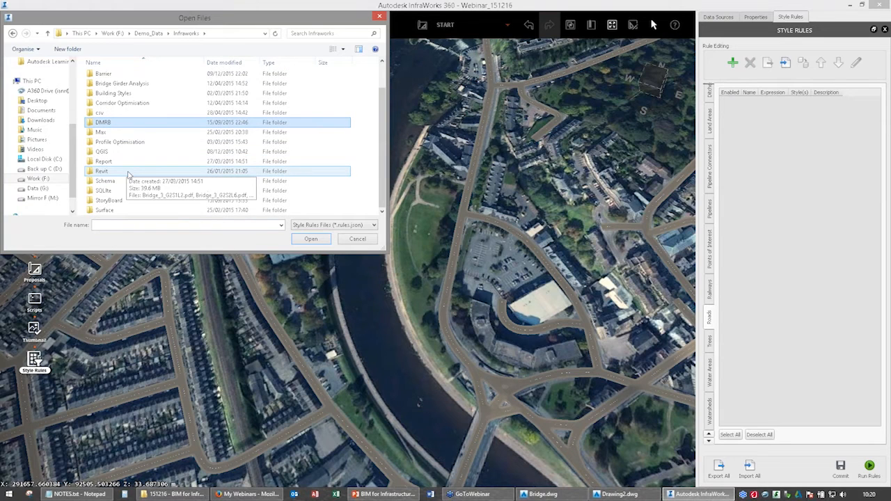
double_click(120, 122)
double_click(119, 74)
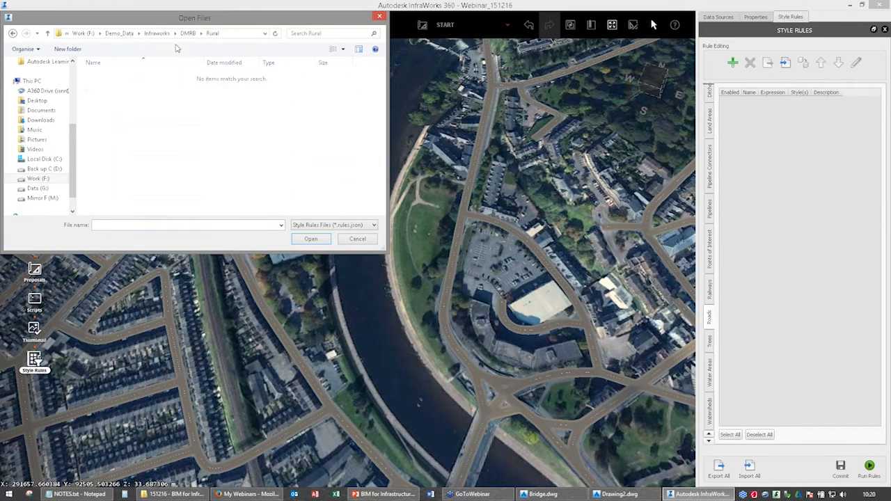
click(187, 34)
Import DMRB_OpenRoad_Styles.rules.json from the Urban folder and run the rules on the roads.
double_click(117, 86)
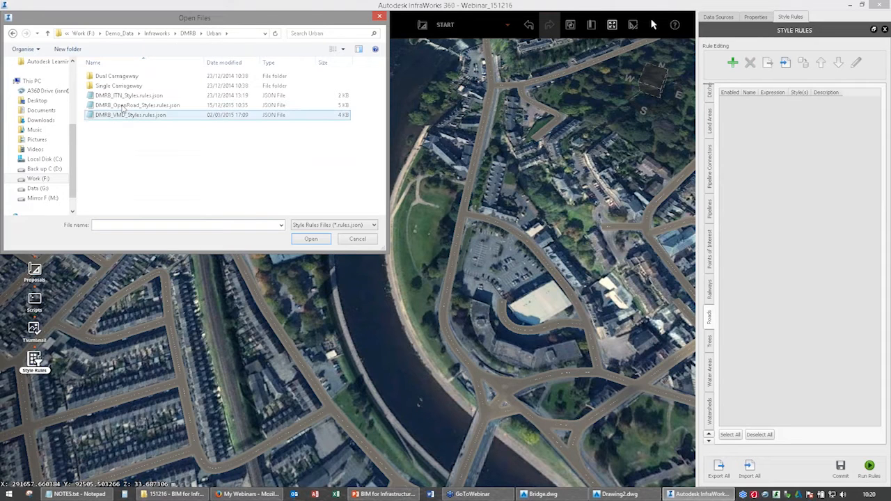
click(122, 106)
key(Return)
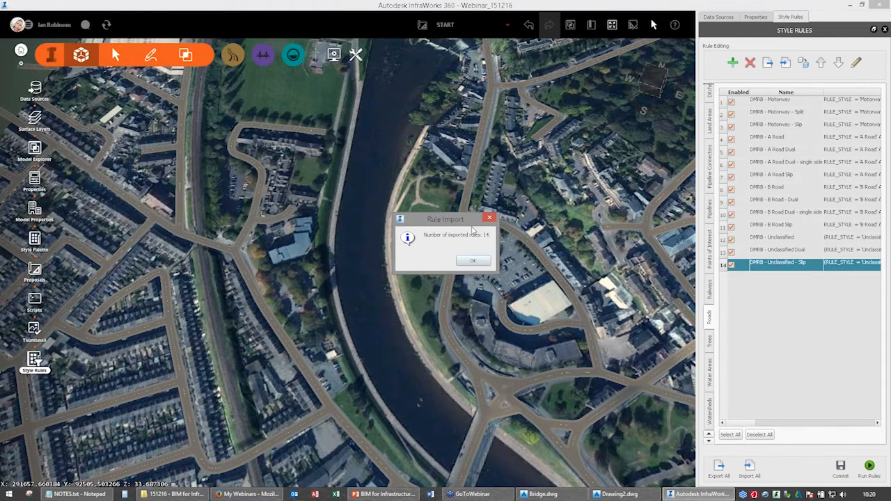
click(473, 262)
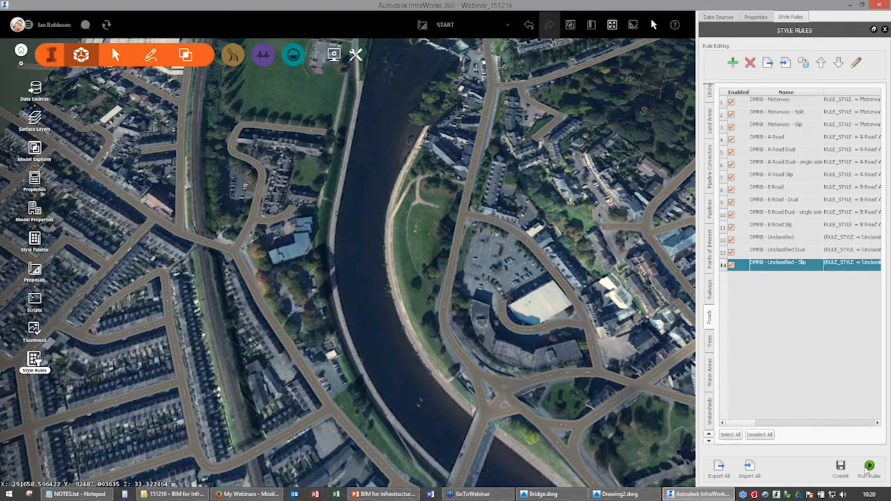
click(869, 469)
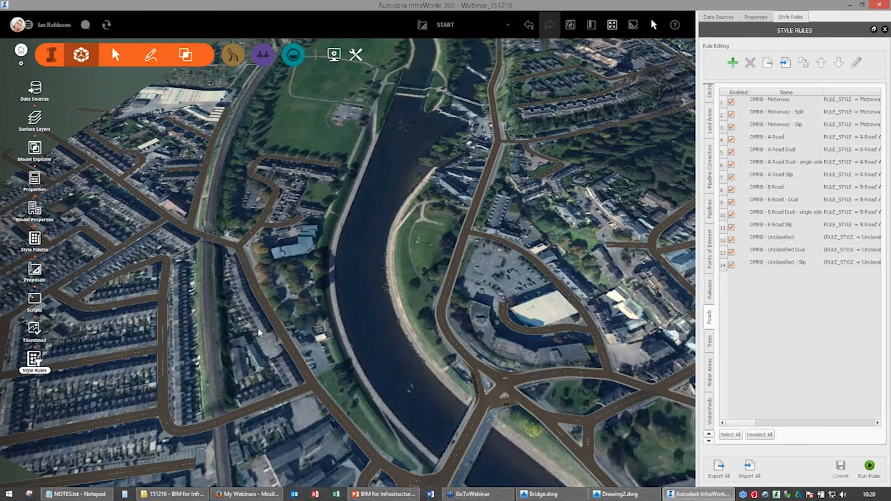
Examine the restyled roads, both close up at a junction and across the whole model.
scroll(258, 332, up, 3)
drag(259, 333, 287, 326)
scroll(305, 338, up, 3)
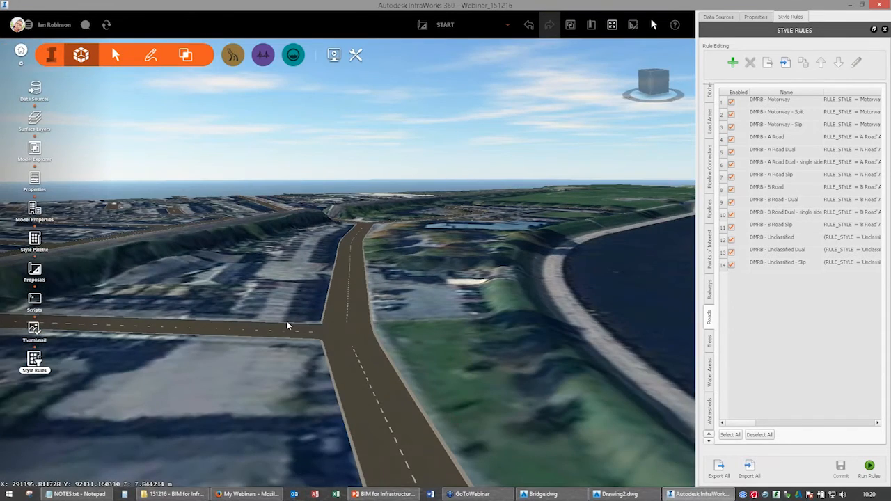
scroll(288, 326, down, 5)
drag(338, 302, 355, 243)
middle_drag(355, 243, 371, 320)
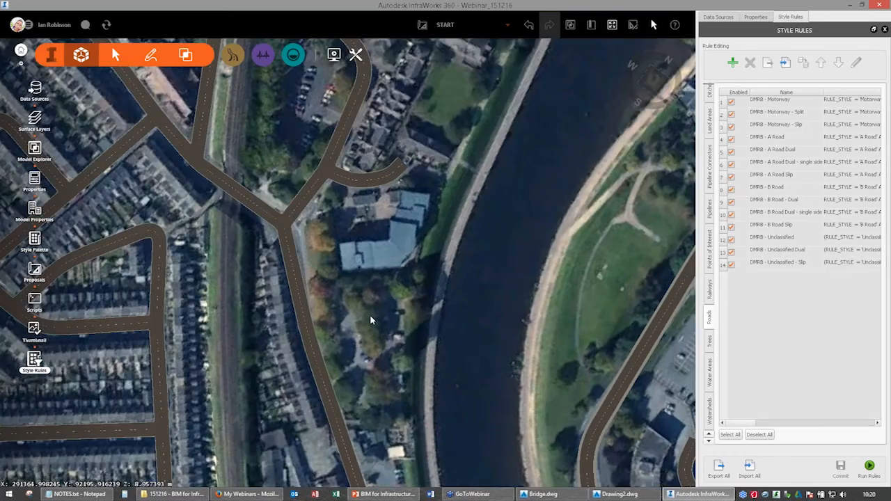
scroll(280, 350, down, 5)
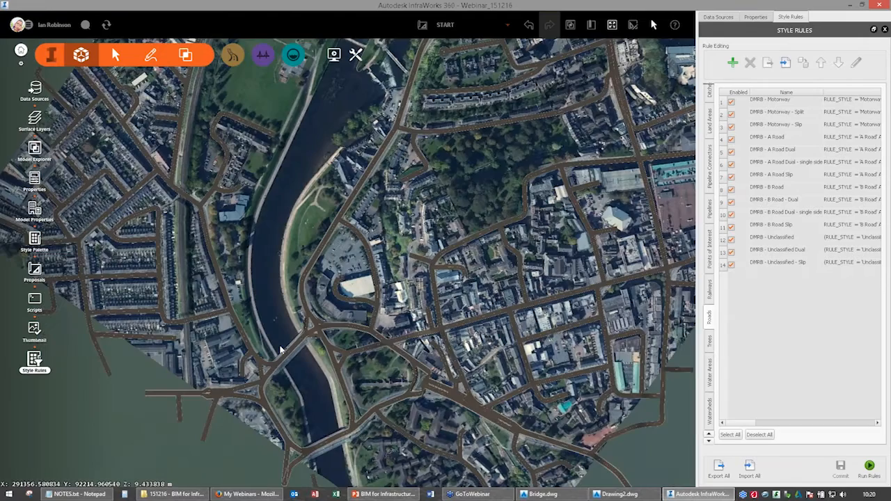
drag(280, 348, 389, 330)
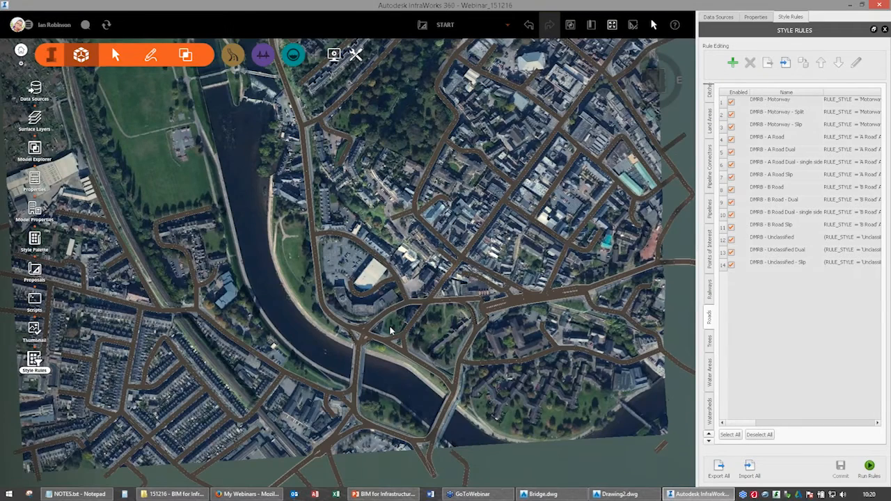
middle_drag(389, 330, 453, 415)
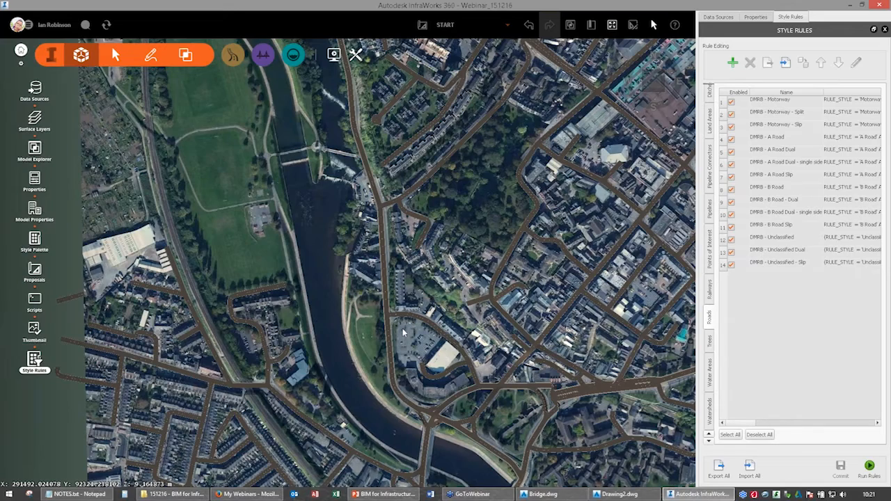
Delete the road segments running from the railway crossing past the blue-roofed building towards the river bridge, including the short northern link.
middle_drag(274, 395, 236, 282)
scroll(236, 282, up, 5)
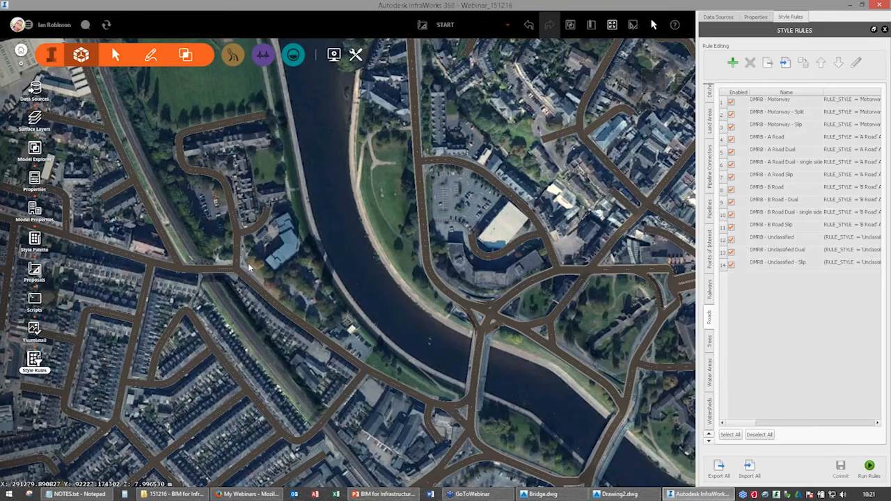
middle_drag(259, 265, 170, 177)
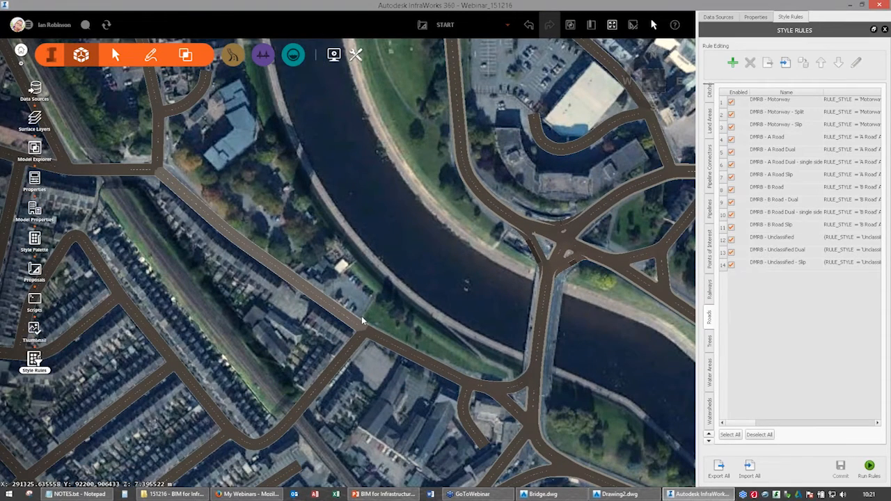
middle_drag(456, 136, 488, 219)
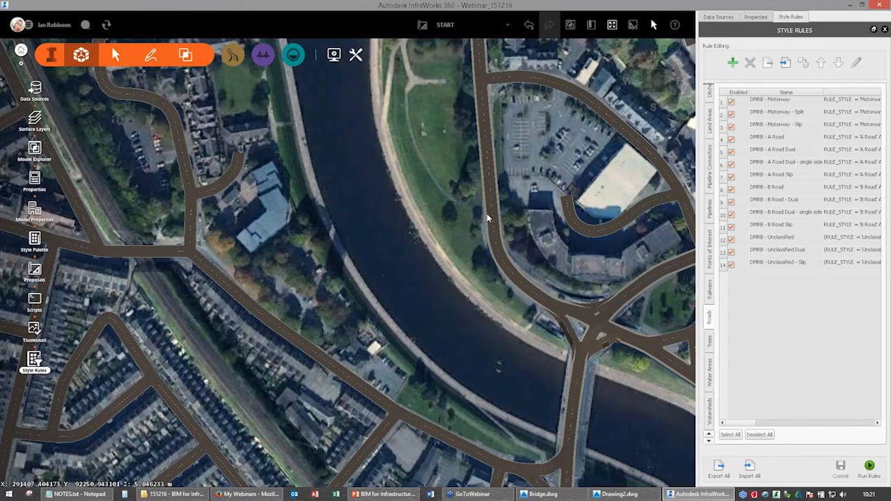
click(189, 233)
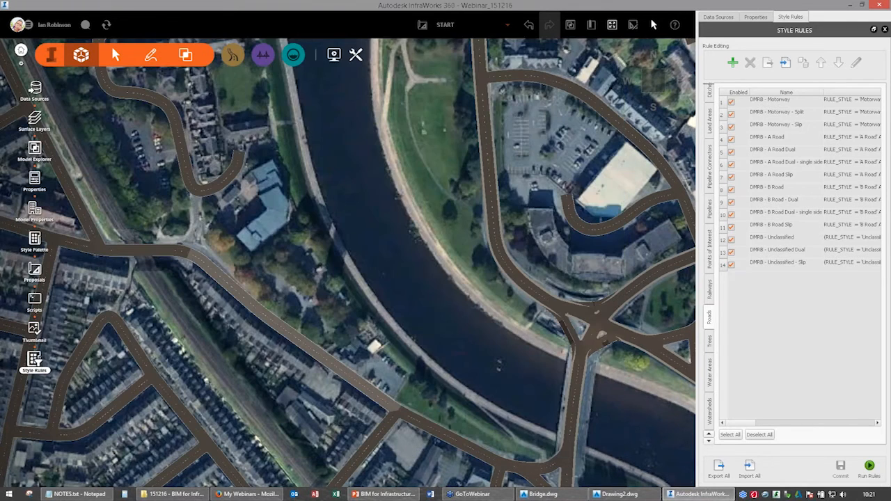
click(390, 399)
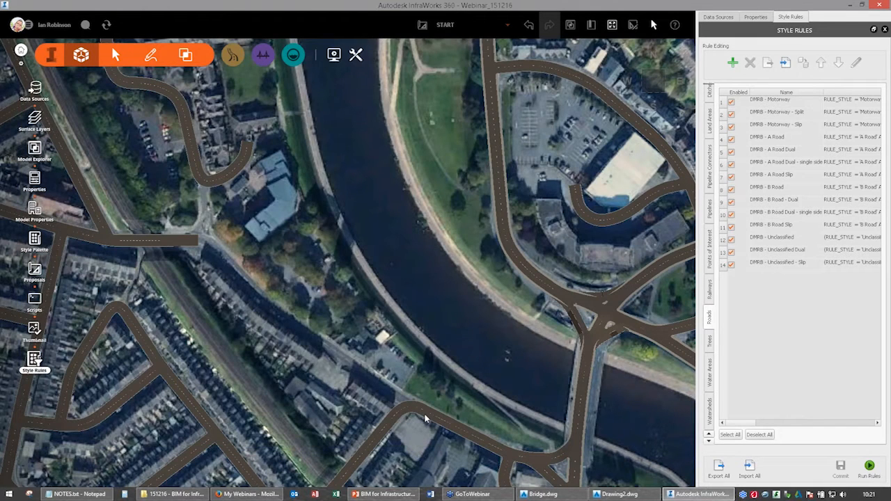
click(427, 419)
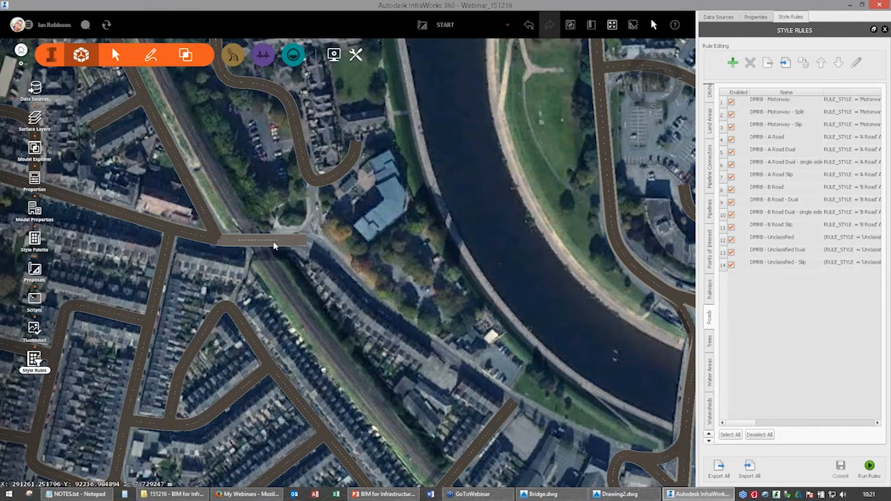
click(274, 245)
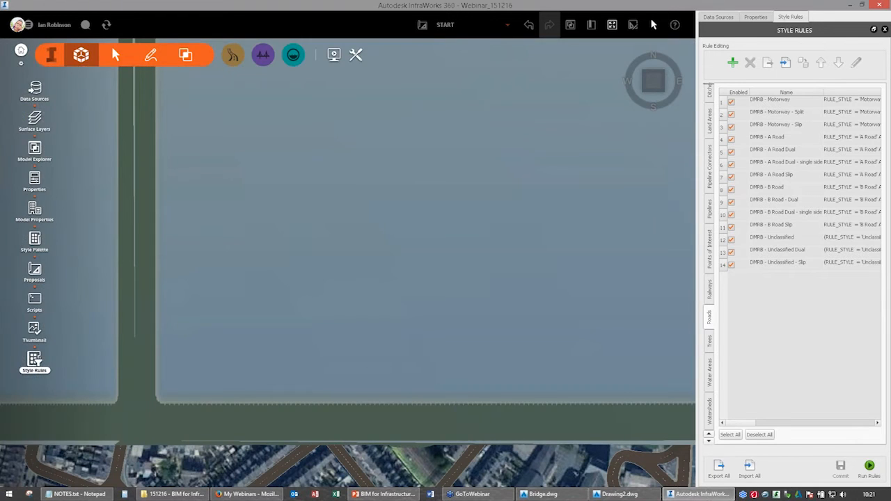
Start a local road in the DMRB Urban Single Carriageway U_C - City style from the junction west of the railway, placing a bend just east of the crossing.
click(232, 55)
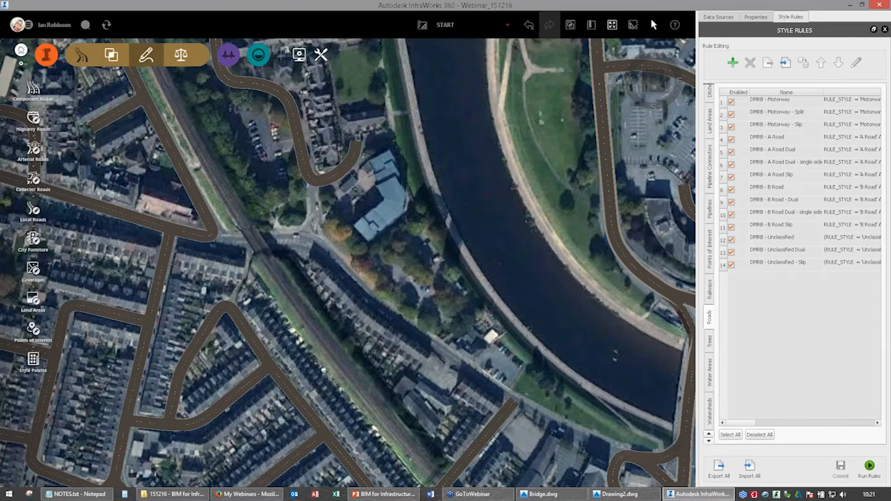
click(34, 209)
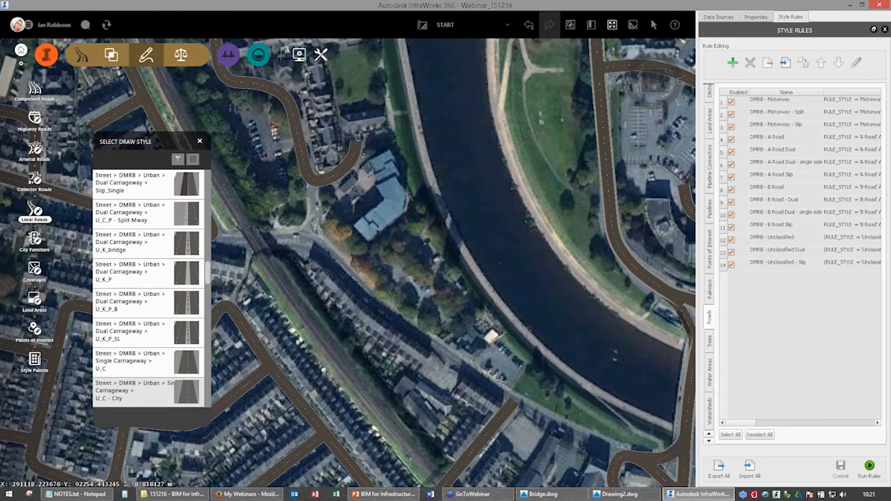
middle_drag(527, 187, 557, 210)
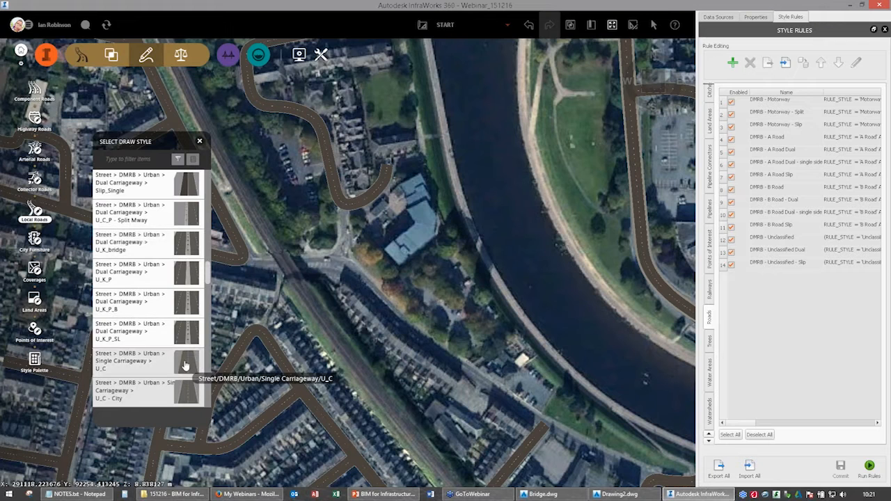
click(193, 396)
middle_drag(251, 259, 340, 258)
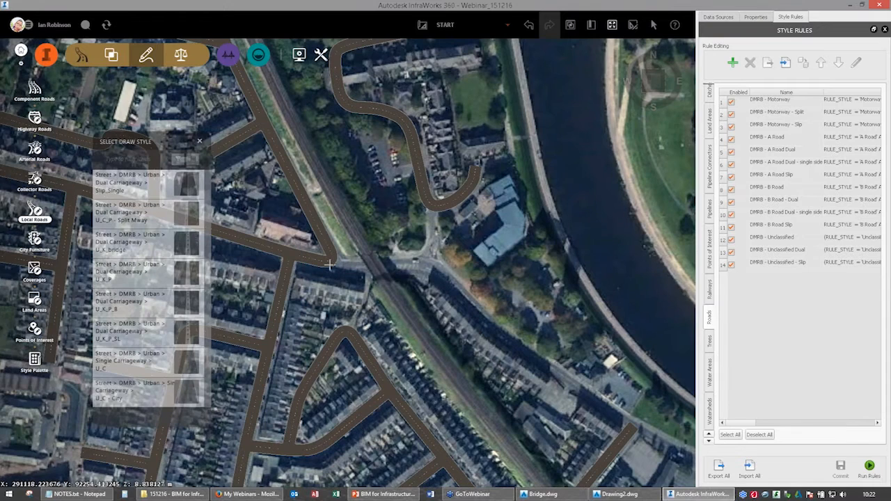
click(333, 259)
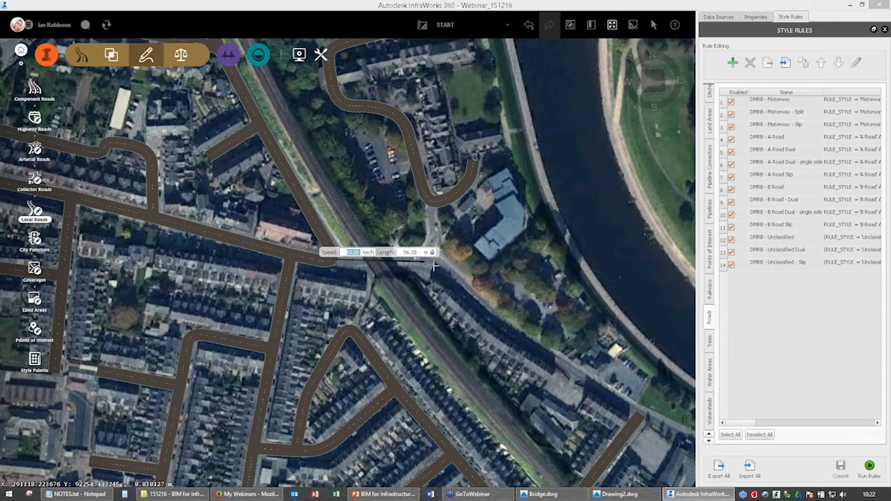
click(434, 264)
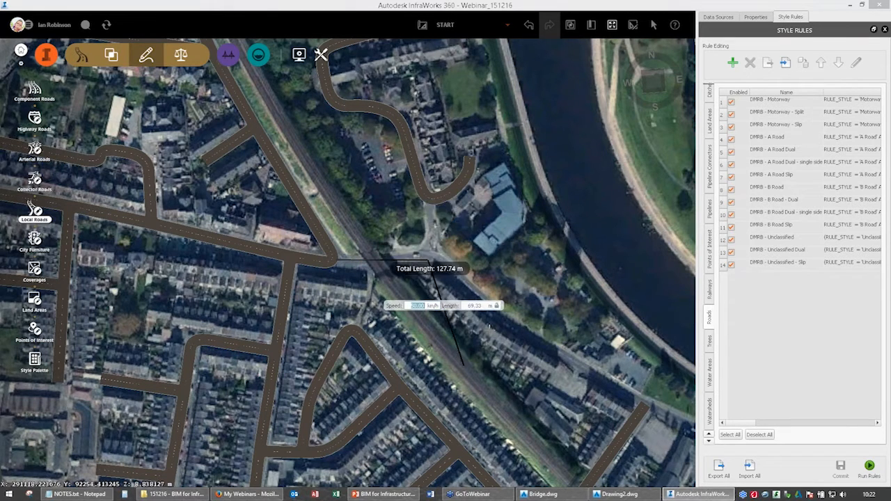
Continue the road southeast past the terraces and the side road, ending it on the road near the river bridge at about 301 m total length.
scroll(474, 314, up, 2)
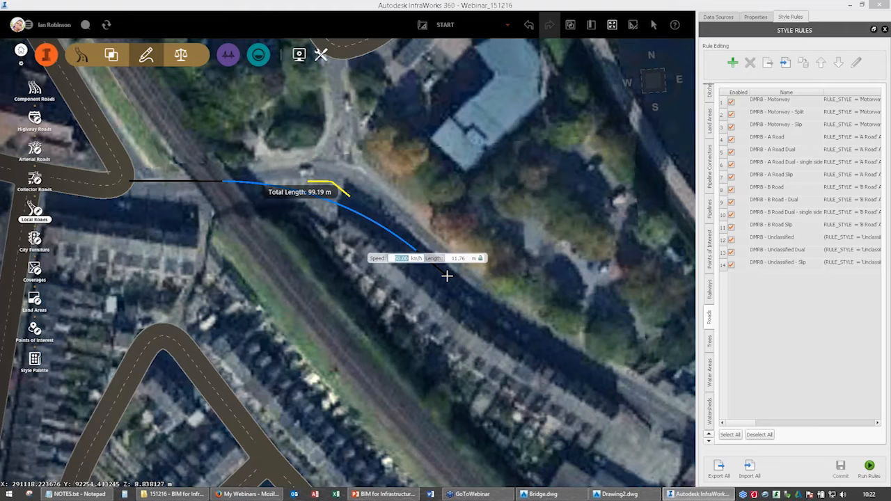
right_click(449, 276)
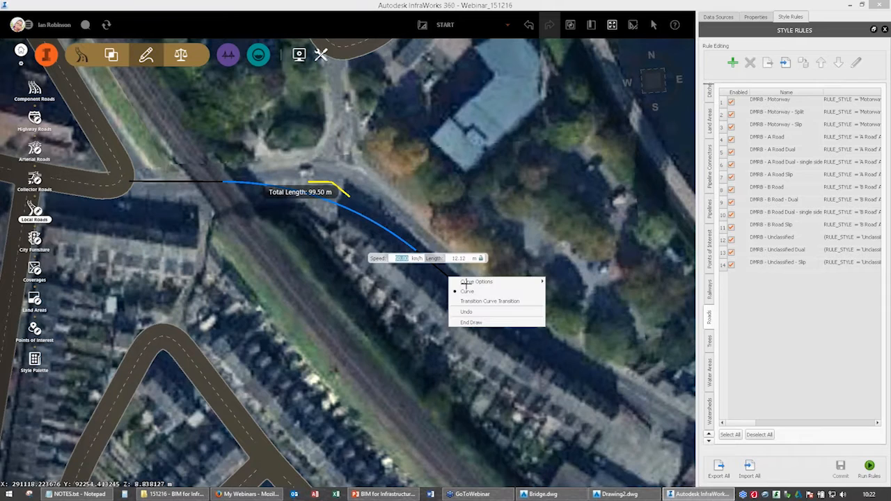
mouse_move(466, 281)
drag(584, 289, 578, 292)
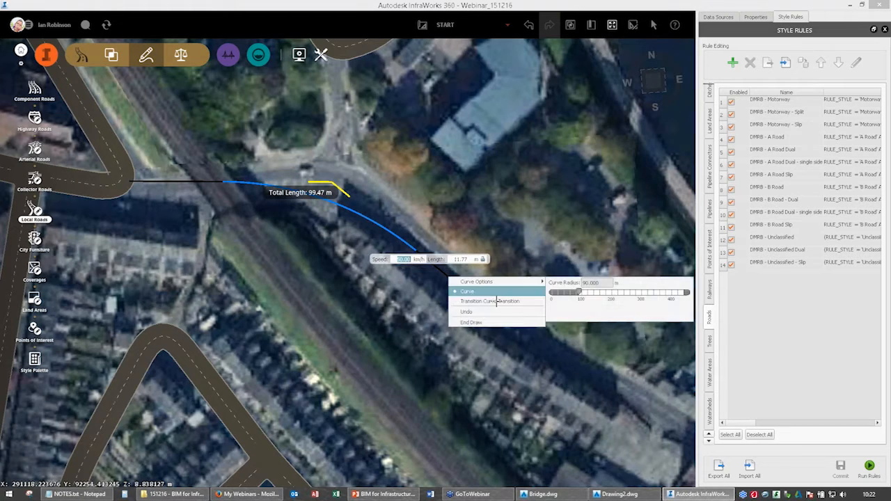
click(556, 364)
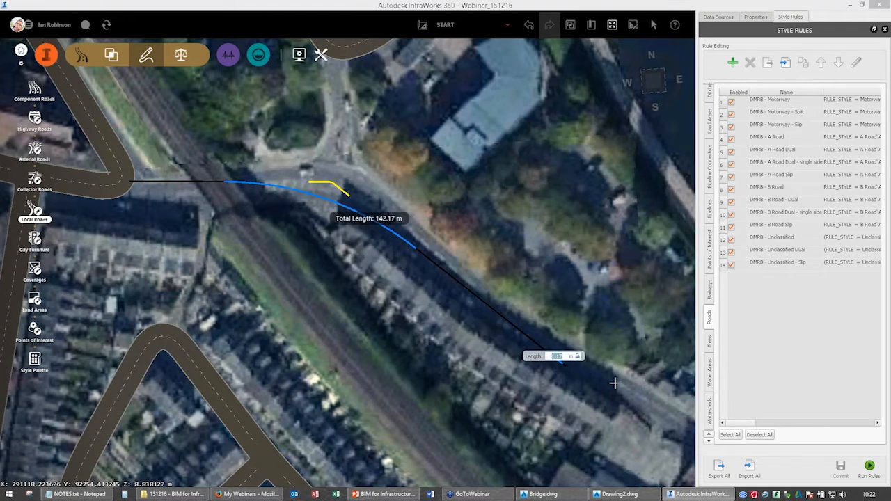
scroll(603, 377, down, 1)
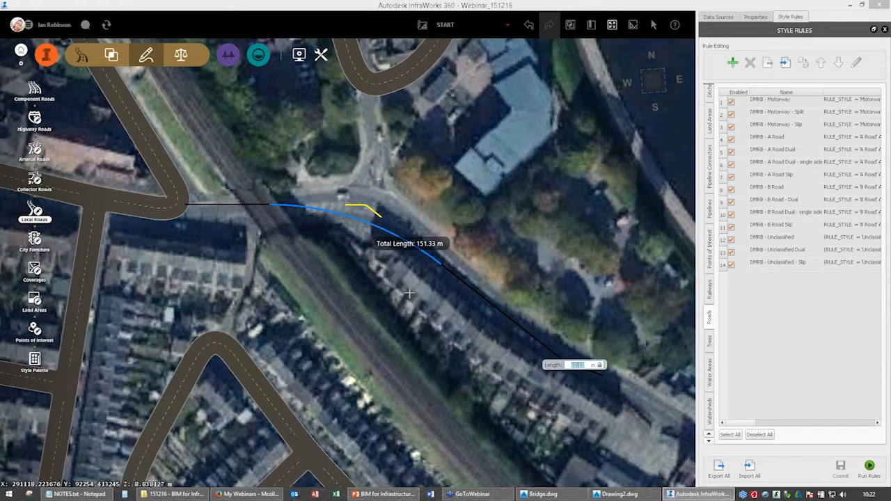
scroll(262, 198, down, 1)
middle_drag(512, 302, 285, 201)
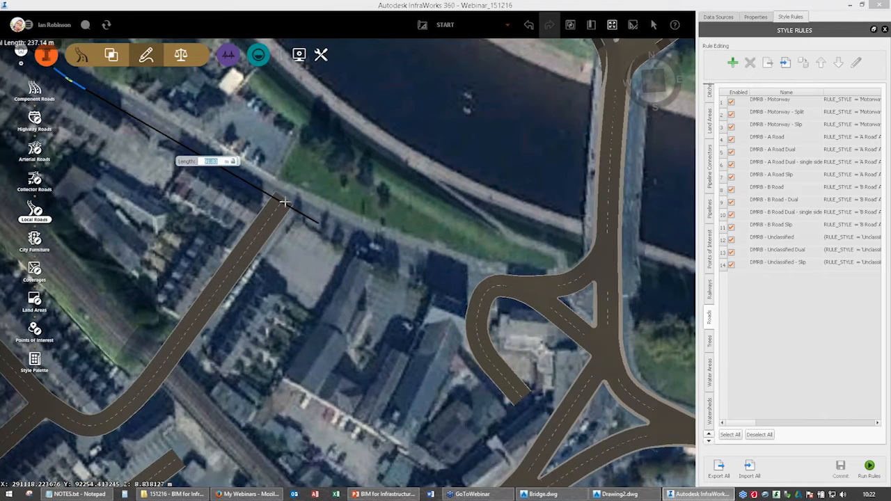
click(284, 201)
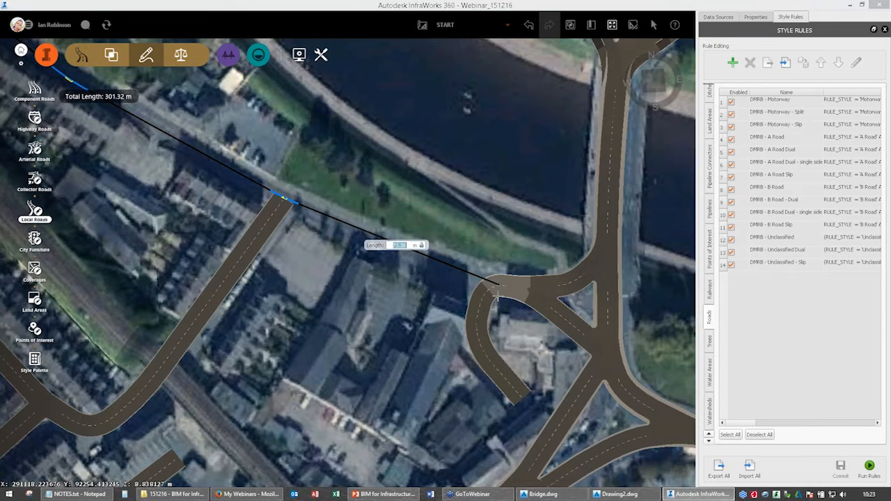
key(BackSpace)
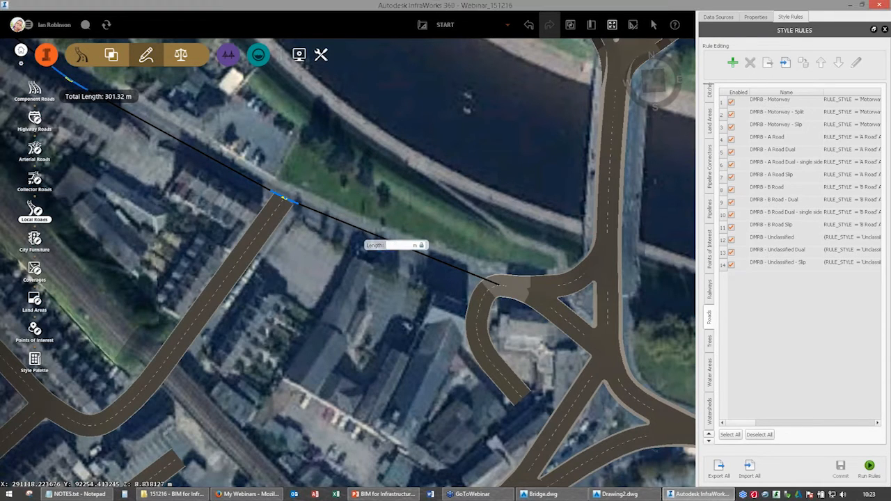
double_click(497, 284)
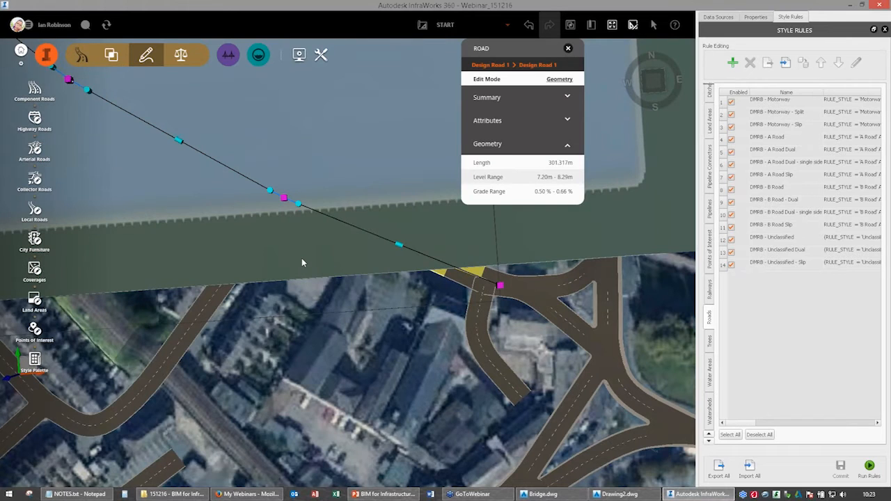
Tighten the new road's first bend east of the railway to a radius of about 23 m.
middle_drag(302, 261, 590, 424)
middle_drag(163, 179, 387, 326)
scroll(396, 319, up, 2)
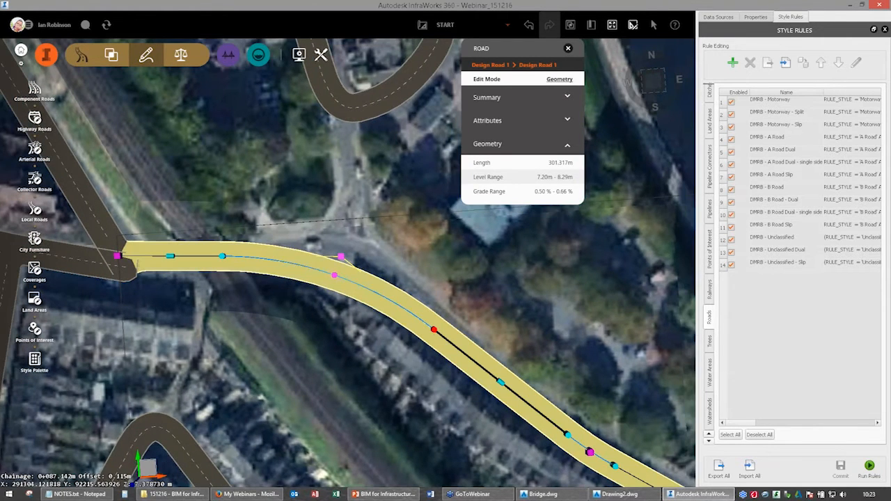
click(433, 329)
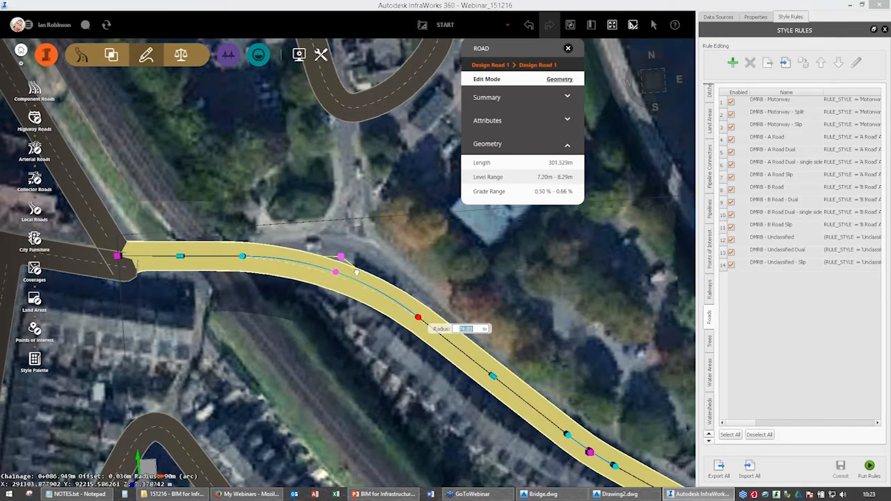
drag(433, 329, 366, 274)
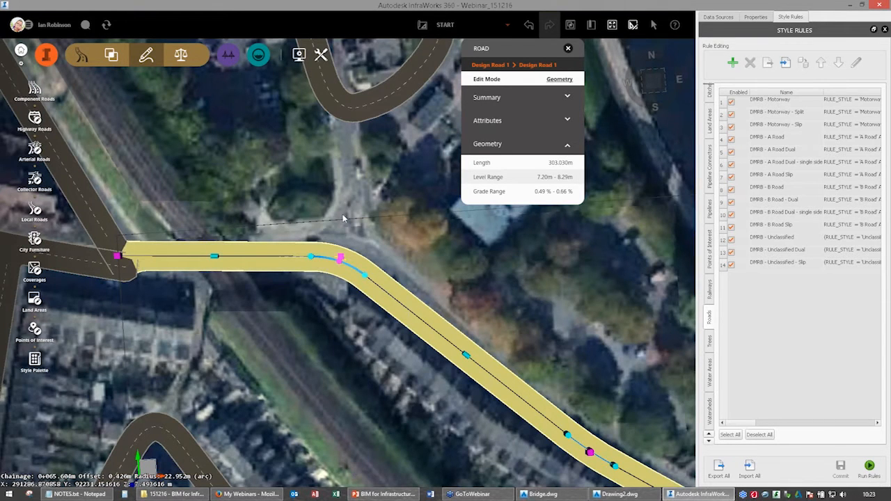
middle_drag(465, 248, 344, 219)
key(Escape)
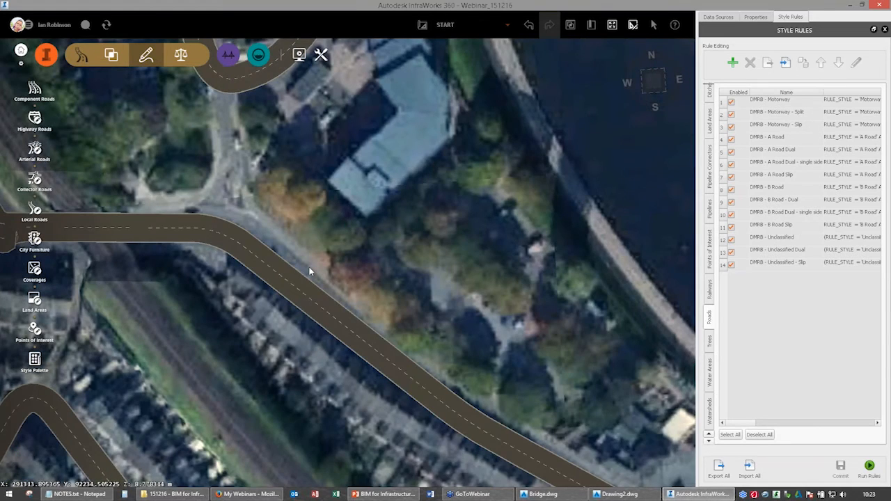
Draw a second U_C - City local road, about 198 m long, from the bend near the blue-roofed building across the river to the east-bank road.
scroll(319, 259, down, 1)
scroll(318, 259, down, 2)
middle_drag(233, 192, 202, 129)
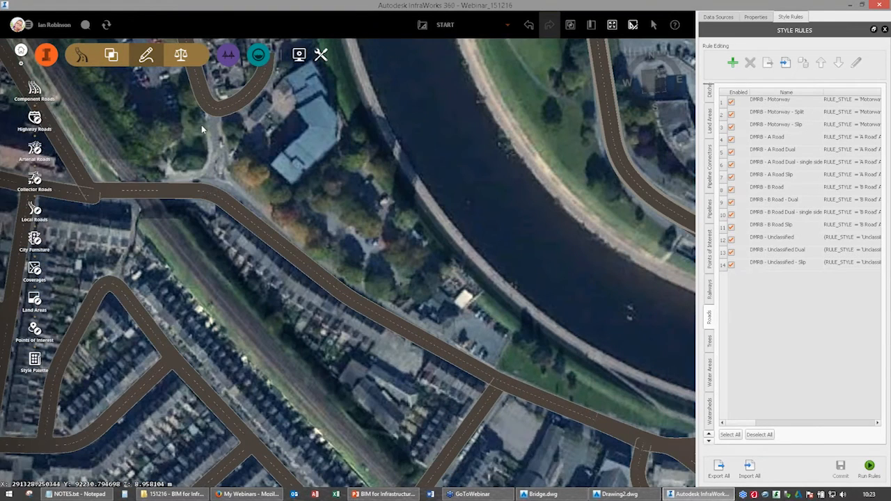
click(35, 213)
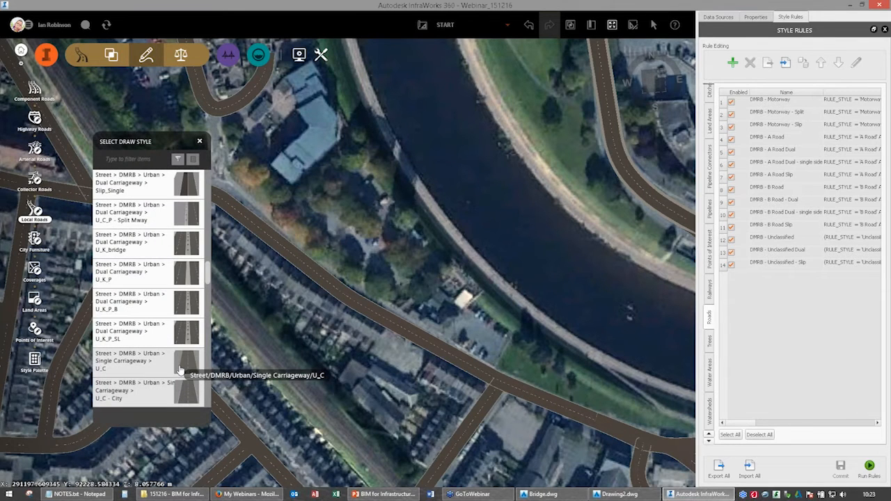
middle_drag(222, 205, 377, 235)
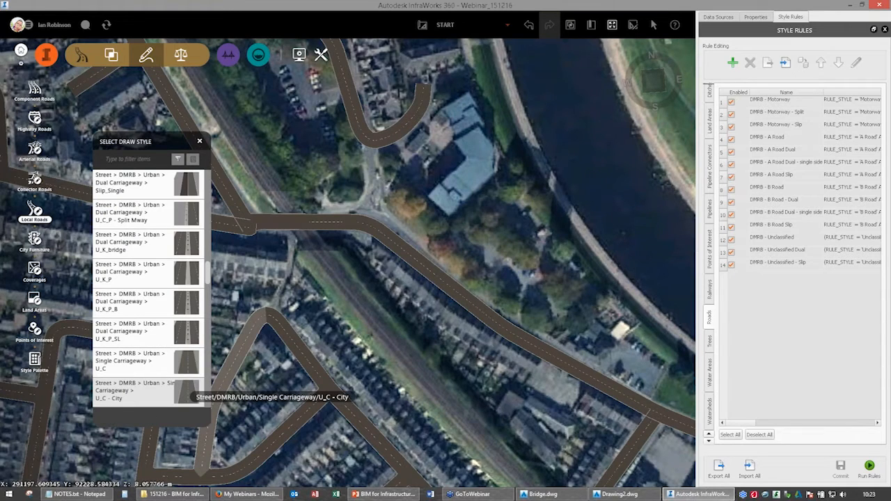
click(475, 245)
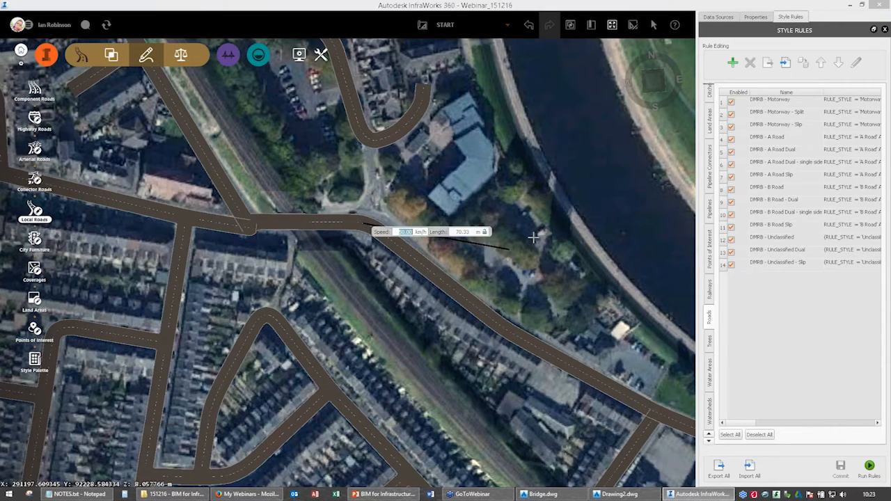
click(539, 233)
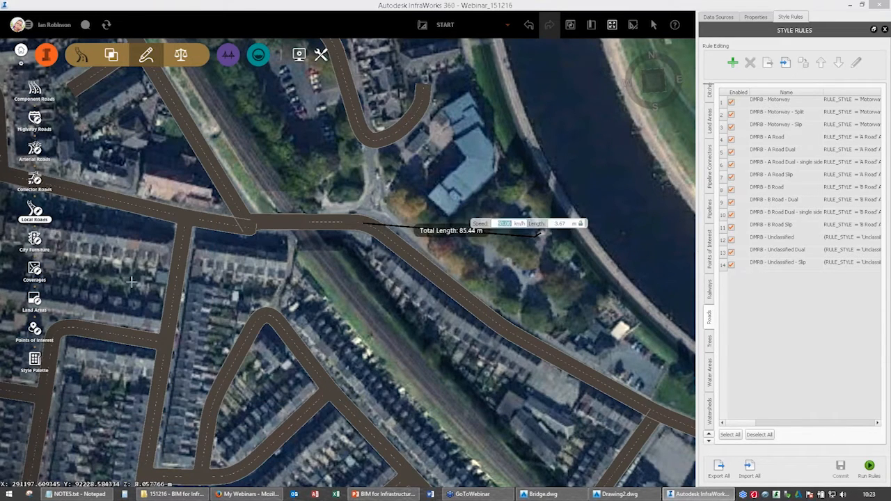
middle_drag(511, 228, 131, 282)
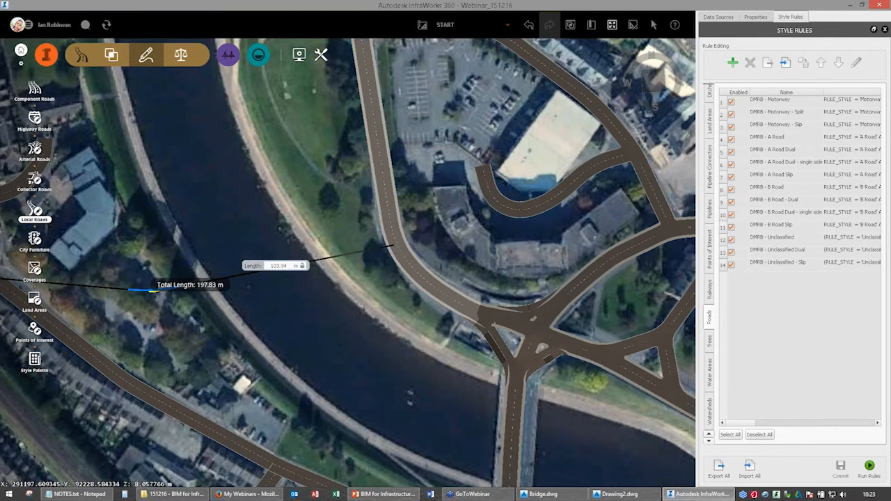
double_click(393, 245)
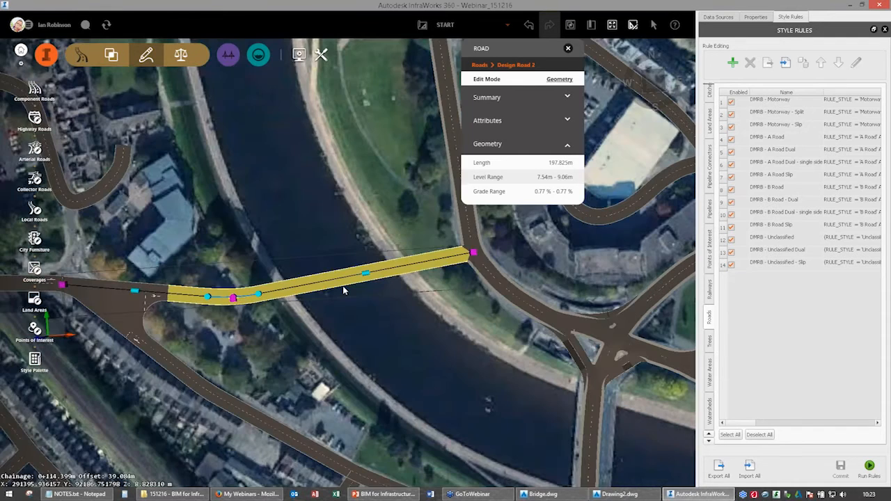
Reduce the corner radius of the turning zone where the two new design roads meet.
drag(343, 286, 196, 283)
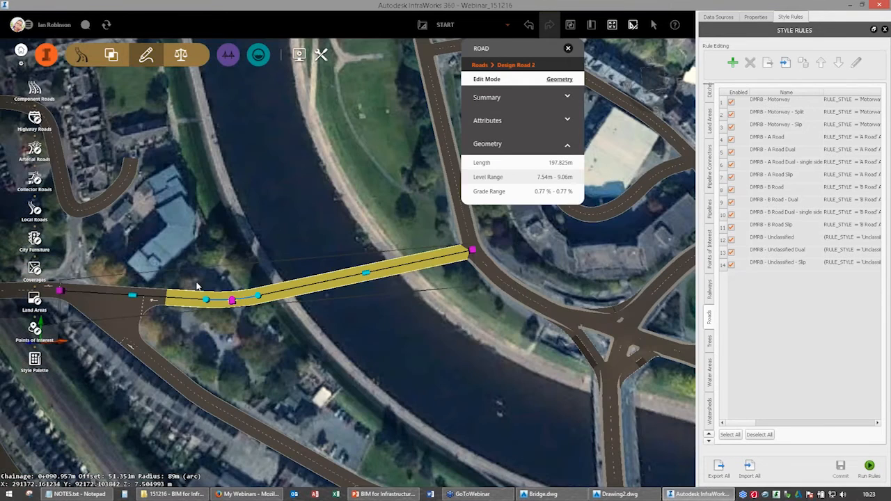
middle_drag(107, 308, 215, 273)
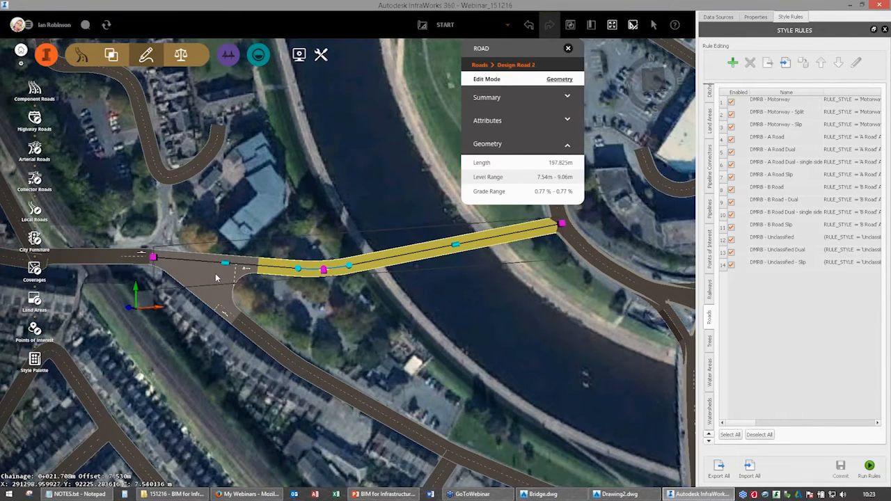
click(215, 273)
click(215, 273)
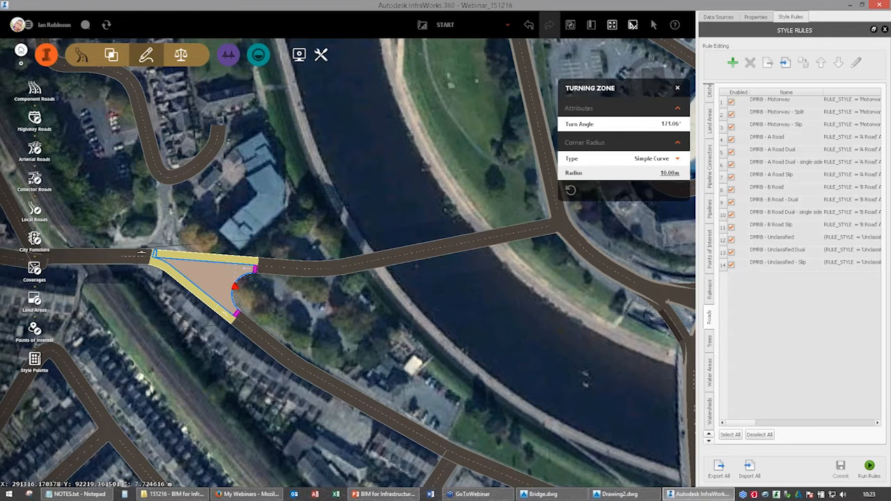
drag(234, 285, 210, 277)
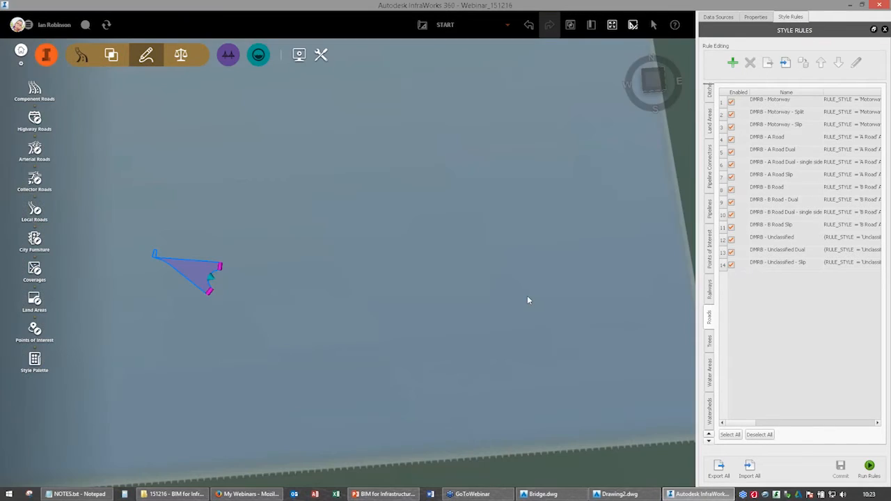
middle_drag(527, 298, 476, 272)
click(576, 285)
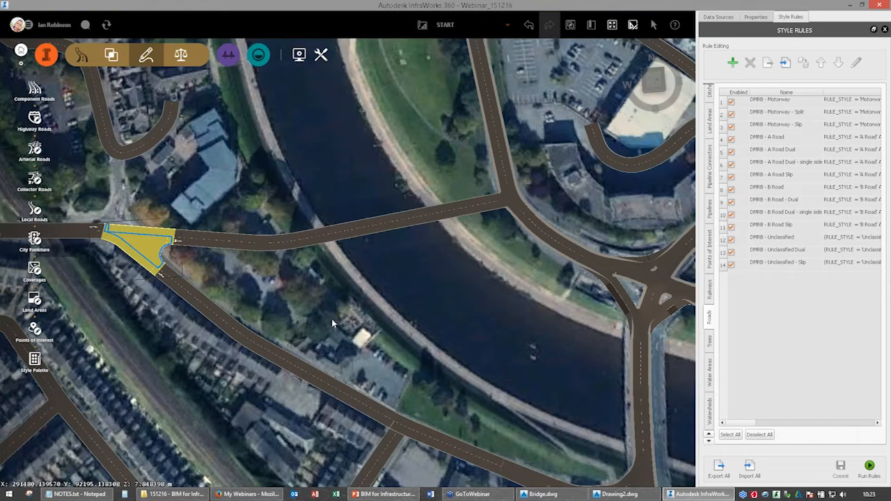
Add a new proposal named OPTIONB from the START proposal.
middle_drag(332, 323, 378, 352)
click(506, 25)
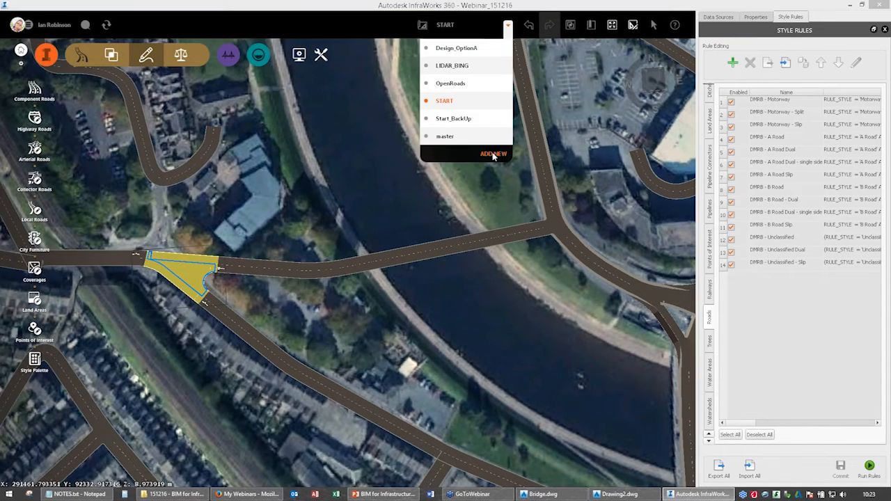
click(493, 156)
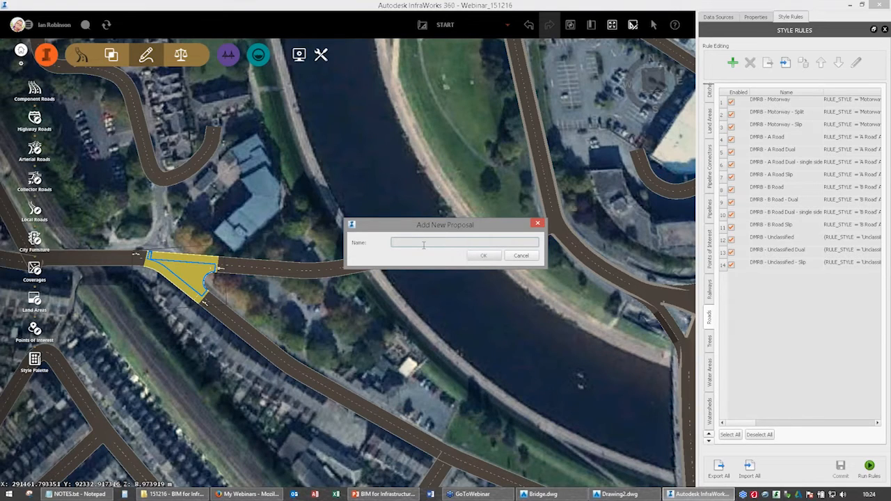
text(OPTIONB)
key(Return)
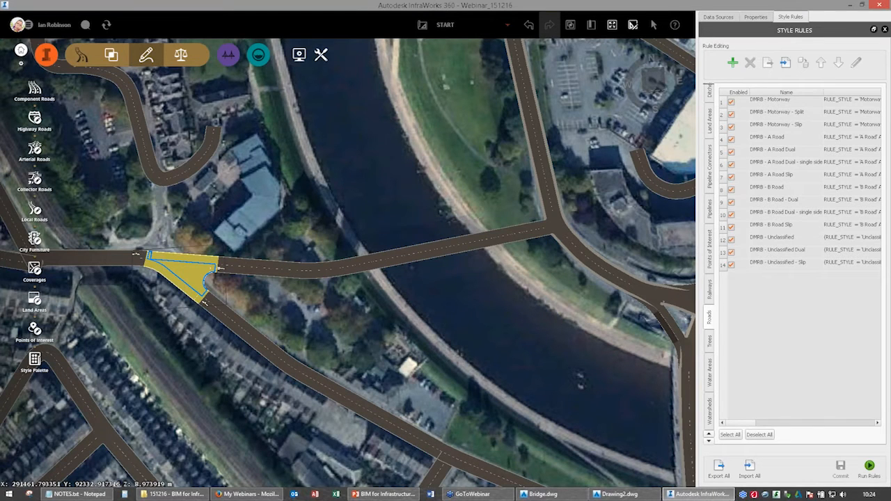
drag(416, 285, 509, 273)
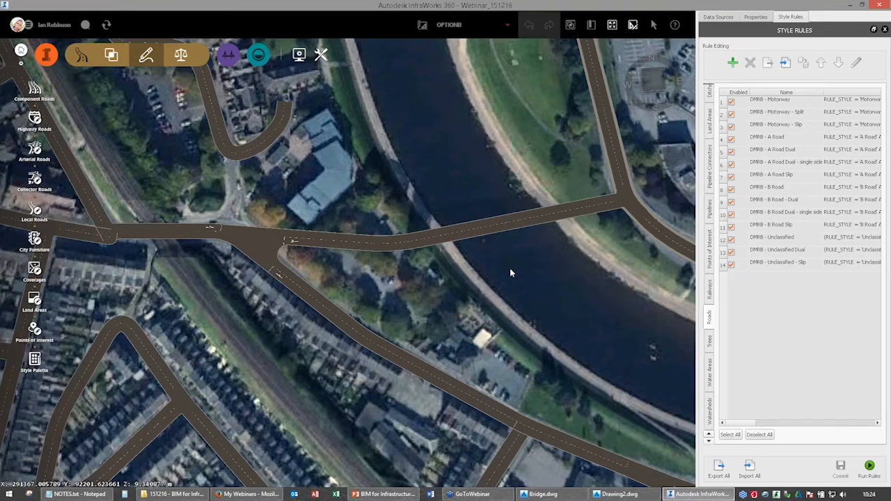
Move the river-crossing road's east end north along the east-bank road, making the crossing road about 203 m long.
middle_drag(623, 198, 565, 259)
click(564, 260)
middle_drag(503, 373, 498, 422)
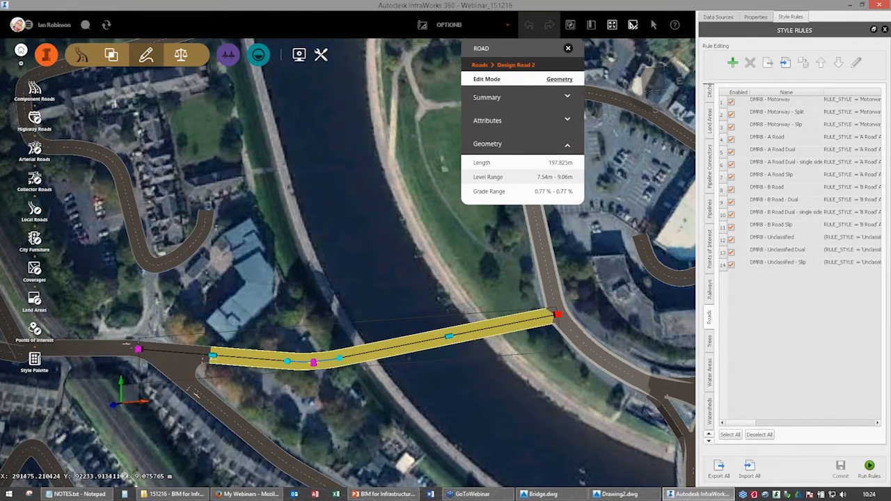
drag(557, 315, 541, 238)
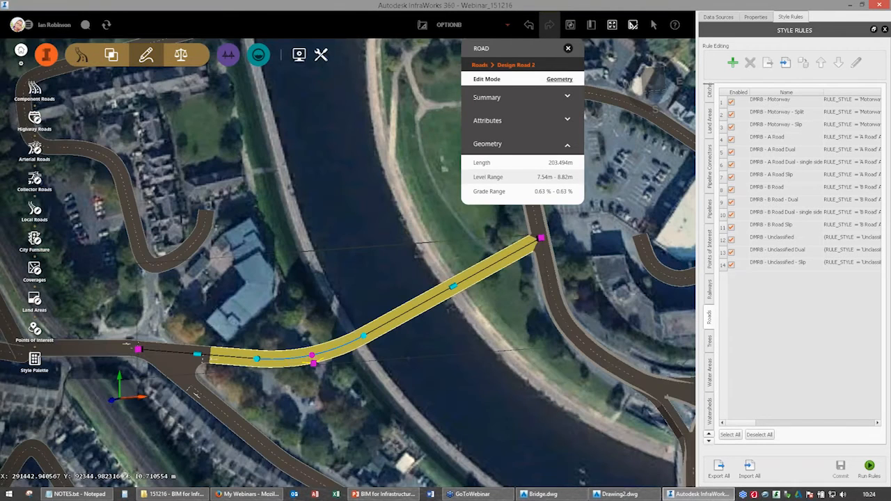
click(568, 49)
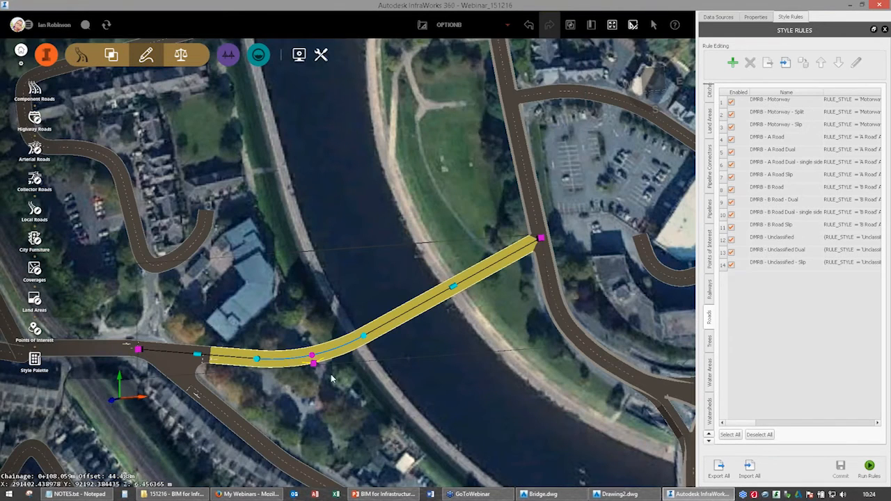
key(Escape)
Switch Design Road 1 to style editing and browse the styles in Street/DMRB/Urban/Single Carriageway.
middle_drag(332, 378, 321, 334)
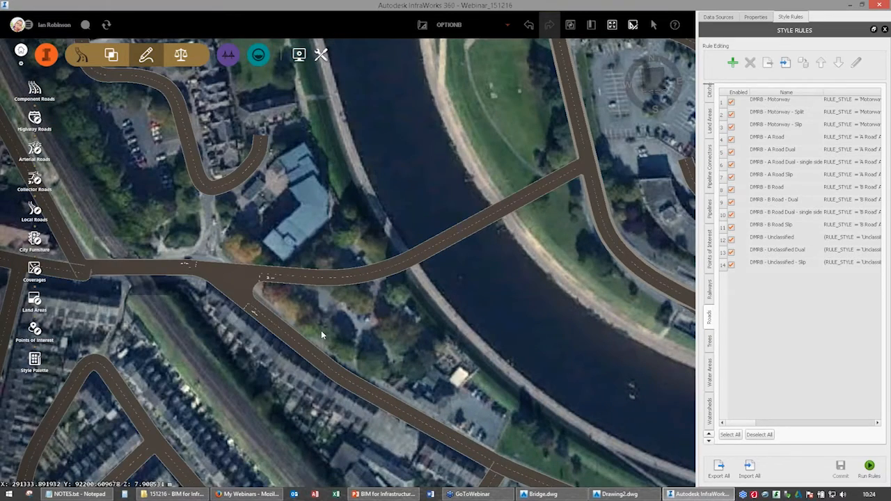
scroll(320, 330, up, 3)
click(224, 272)
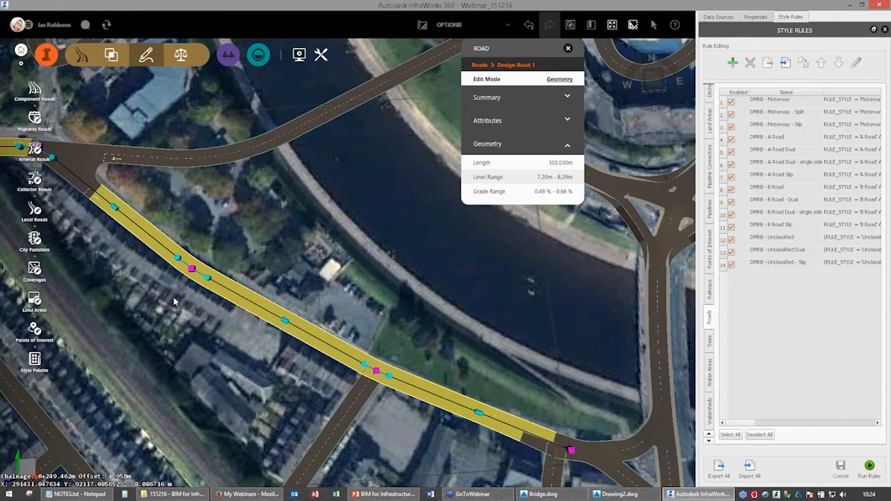
click(559, 79)
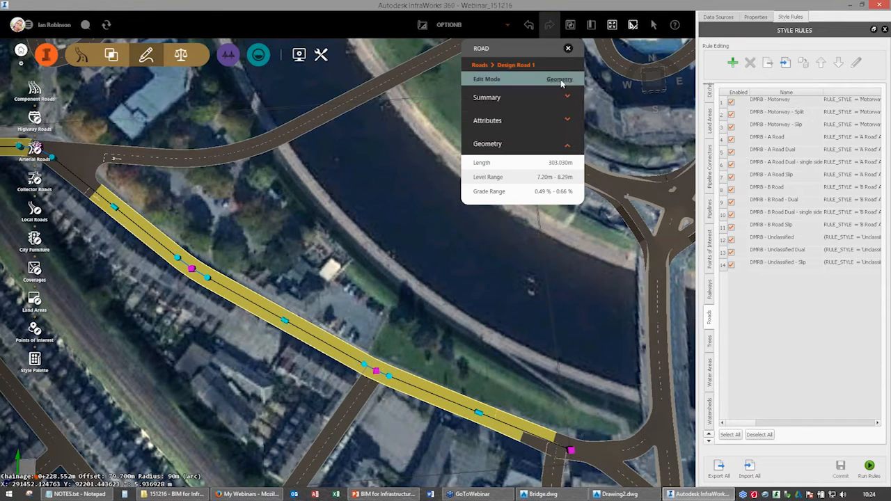
click(537, 101)
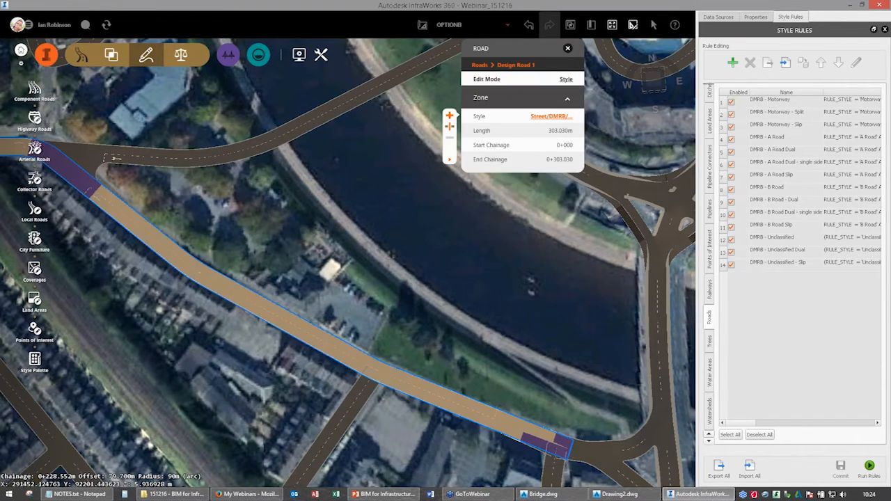
click(450, 130)
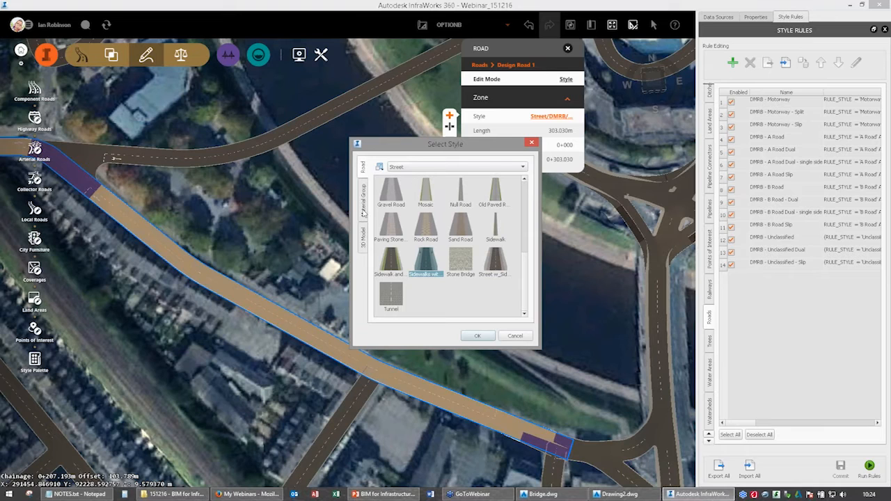
click(417, 167)
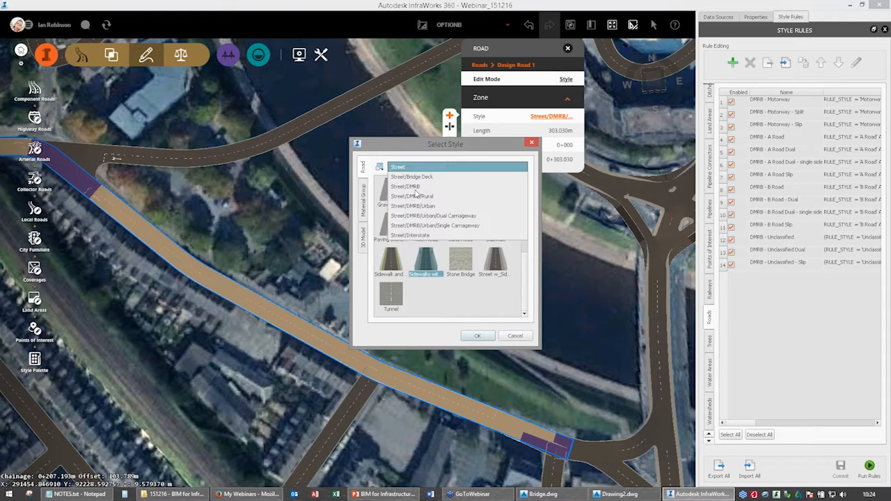
click(452, 206)
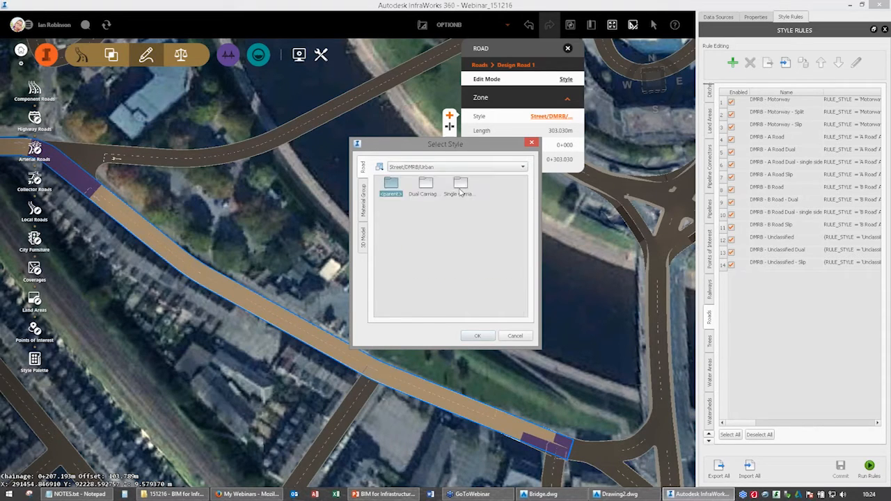
double_click(460, 188)
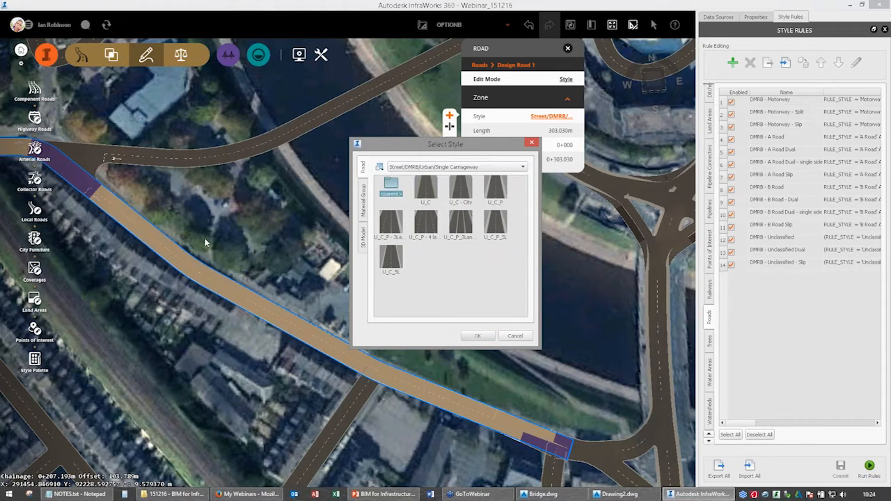
Split Design Road 1's style zone just past the junction with the river-crossing road, at about chainage 0+081.774.
middle_drag(98, 174, 252, 233)
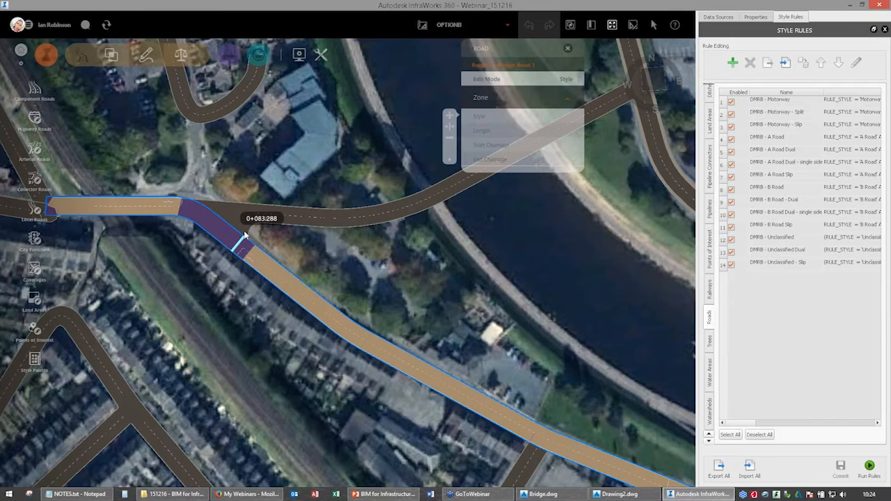
double_click(312, 291)
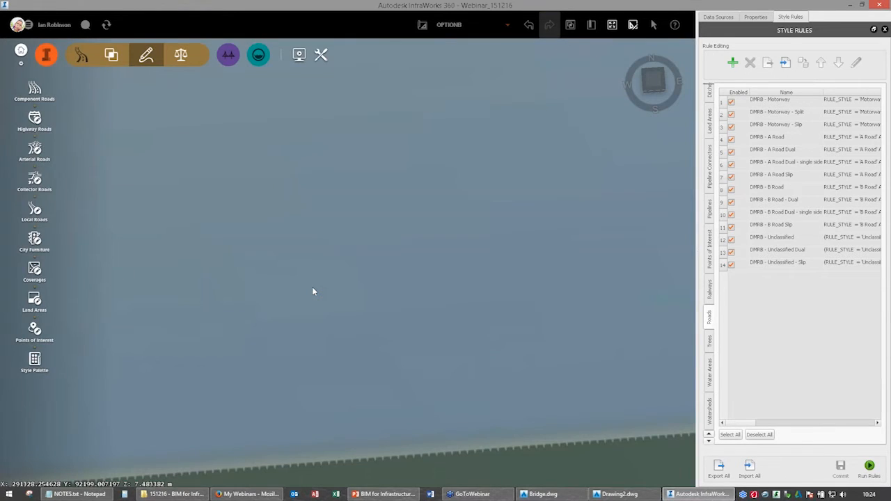
scroll(312, 284, down, 5)
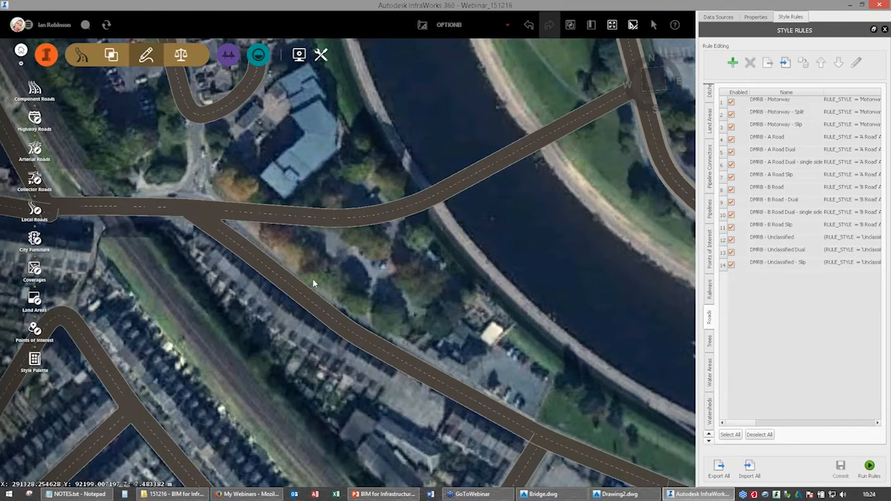
Look at Design Road 1's forward lane settings and set its number of backward lanes to 2.
click(523, 140)
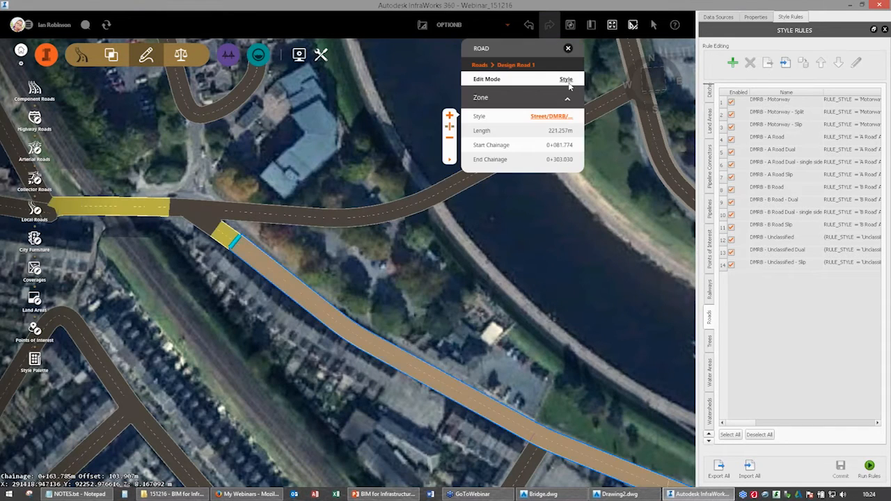
click(568, 80)
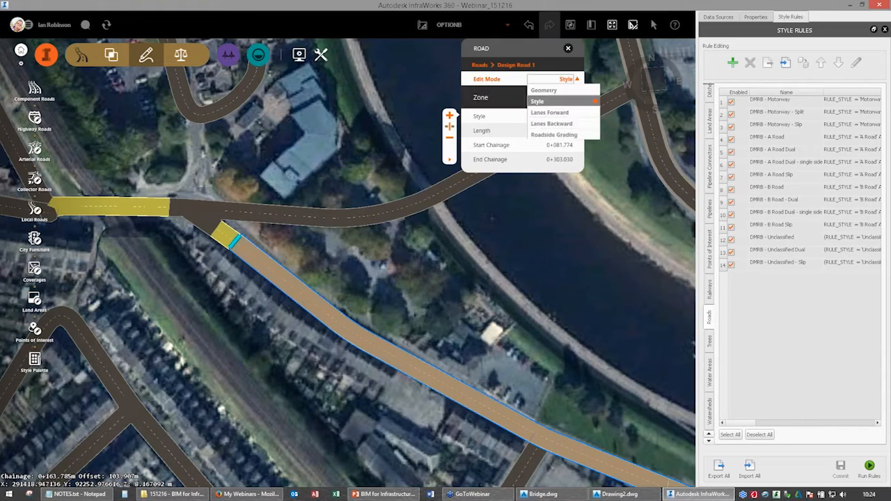
click(550, 113)
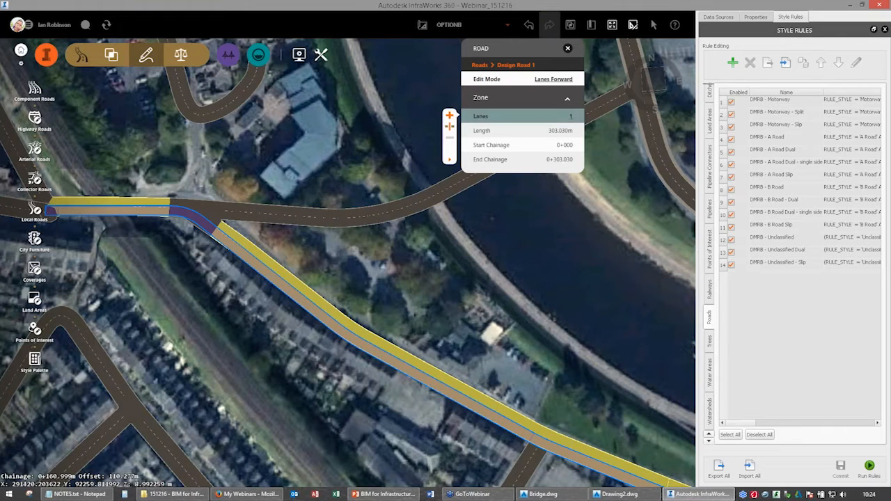
click(553, 79)
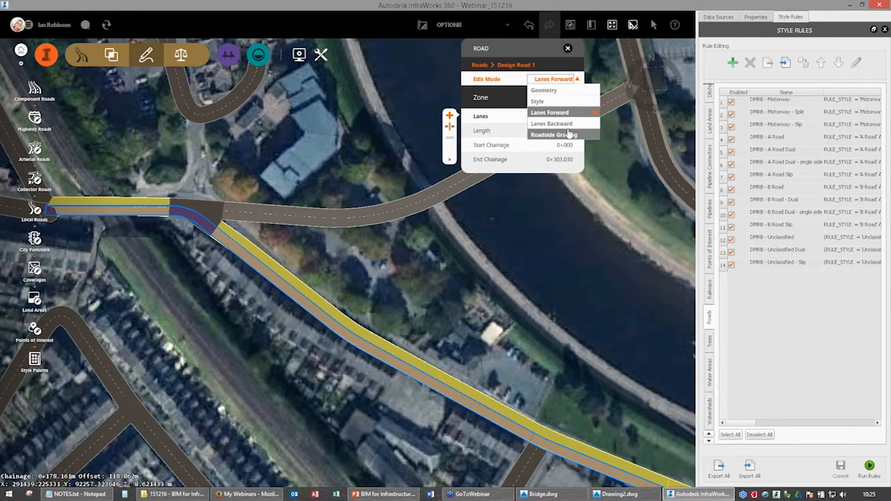
click(551, 123)
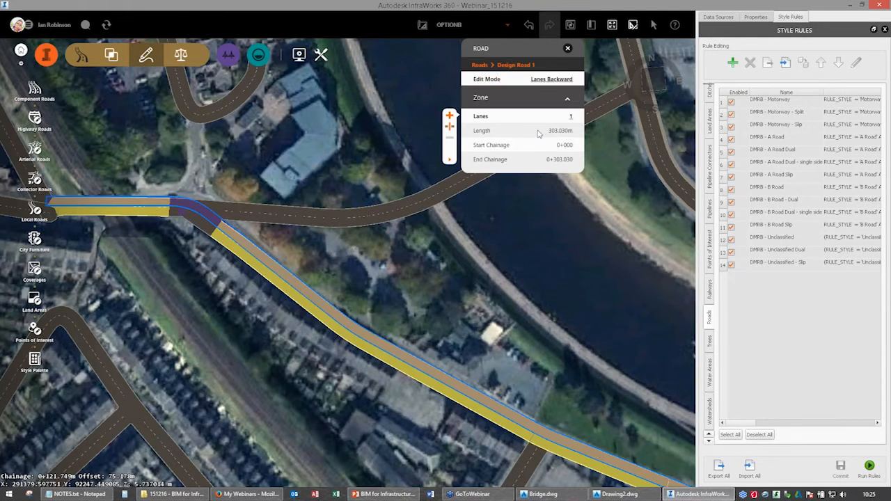
click(578, 114)
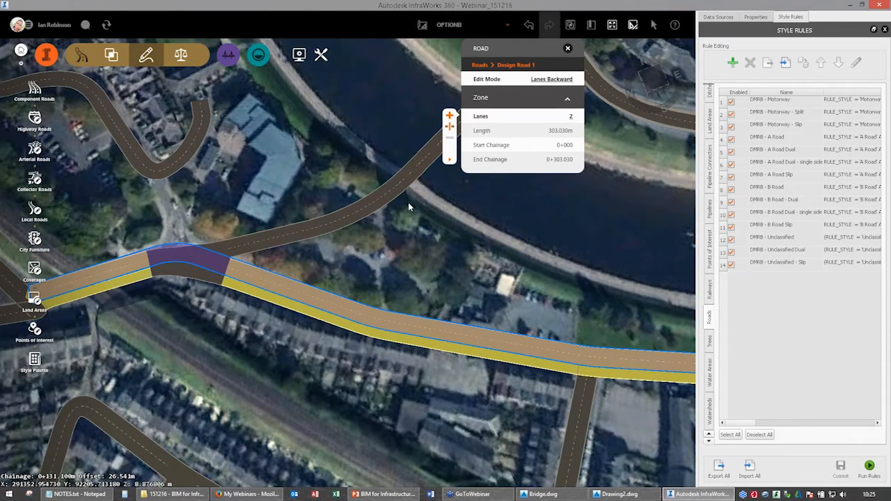
drag(409, 206, 407, 275)
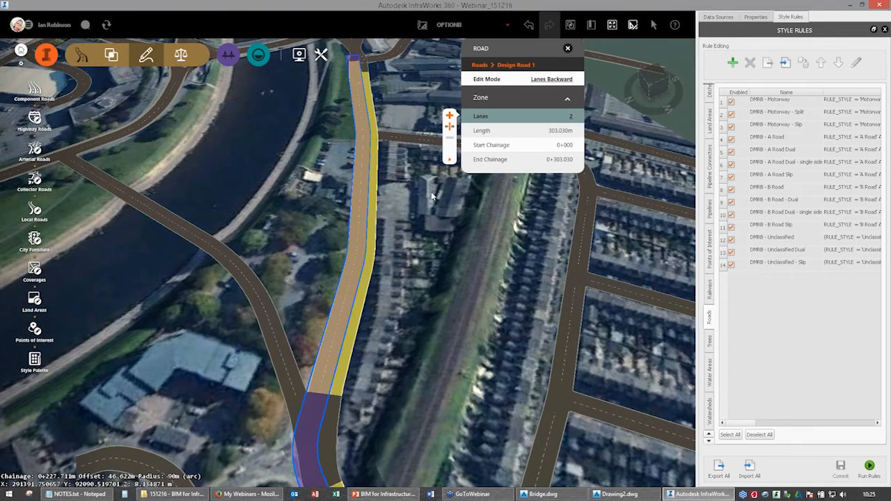
Apply a Street/DMRB/Urban/Dual Carriageway style to Design Road 1's zone from chainage 0+081.774 to 0+303.030.
click(551, 79)
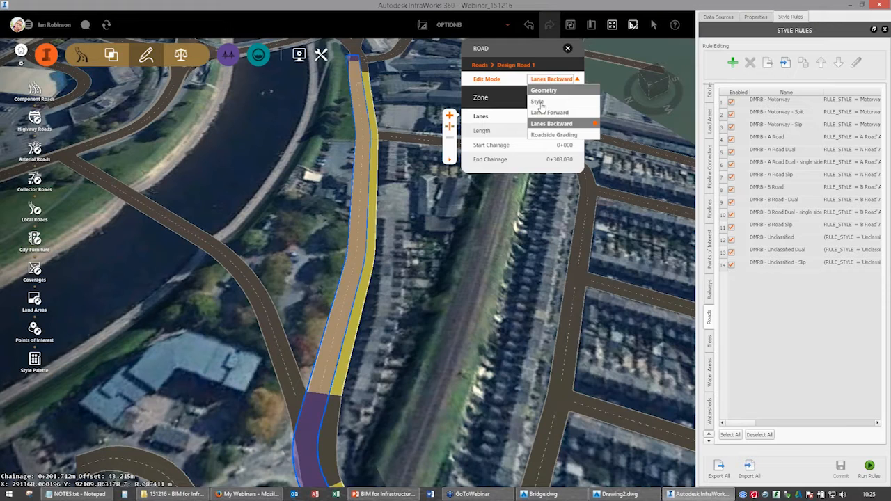
click(539, 102)
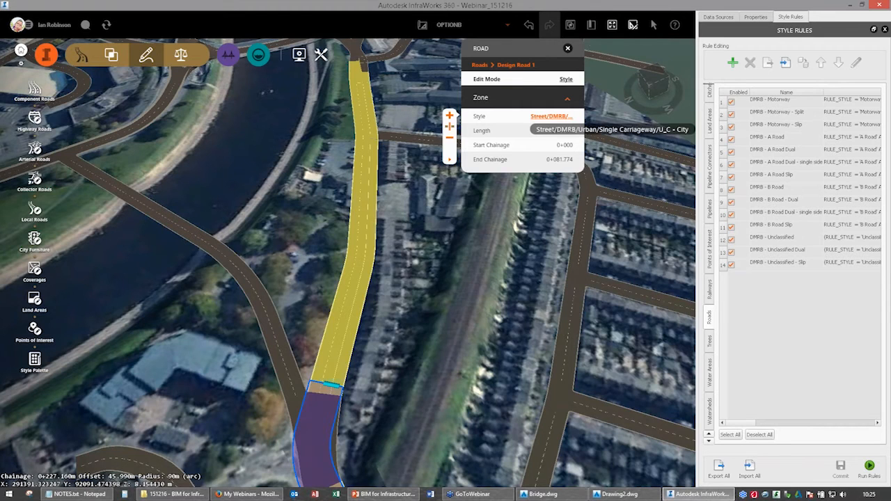
click(550, 116)
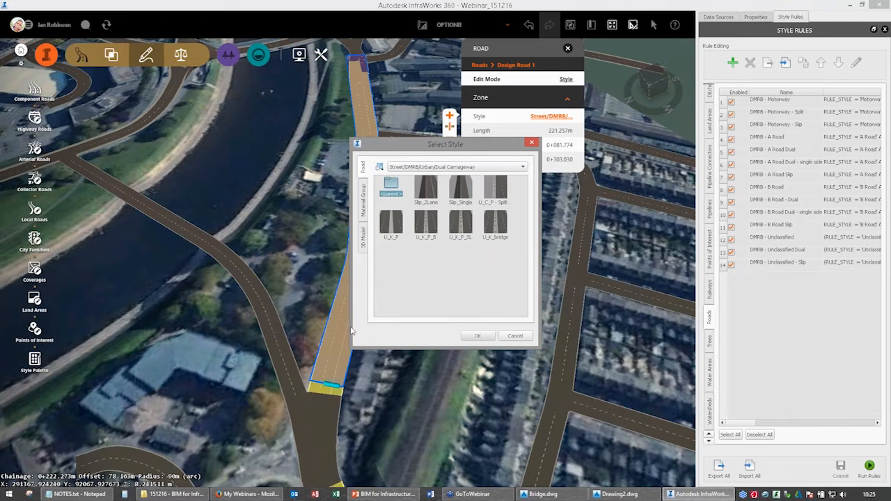
key(Escape)
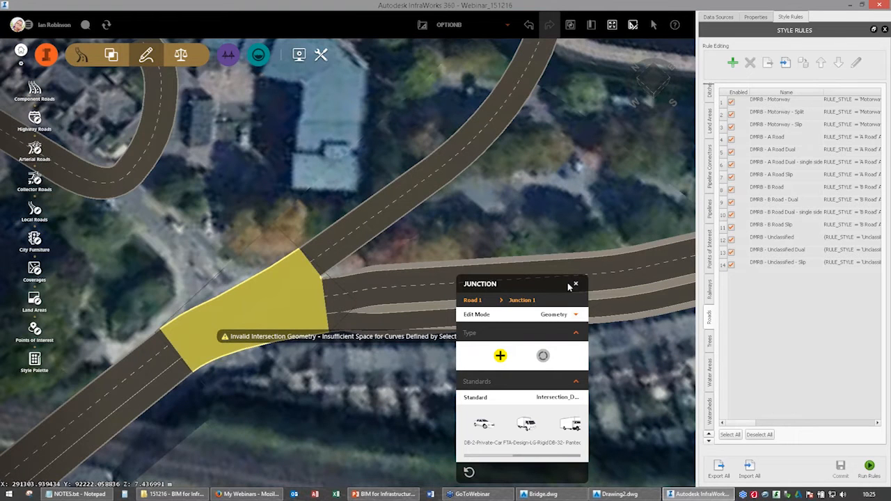
click(448, 220)
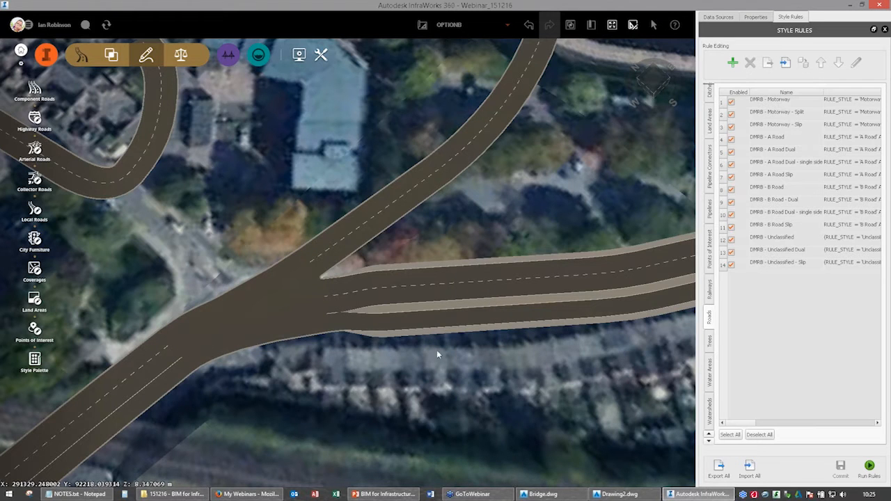
Add a steel plate girder bridge about 64 m long to Design Road 2 across the river, starting at about chainage 0+096.
middle_drag(436, 350, 318, 166)
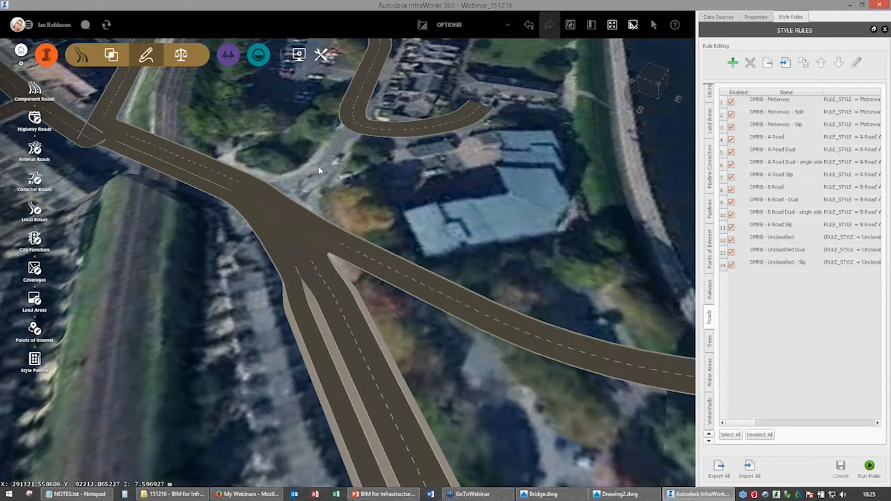
middle_drag(318, 166, 342, 275)
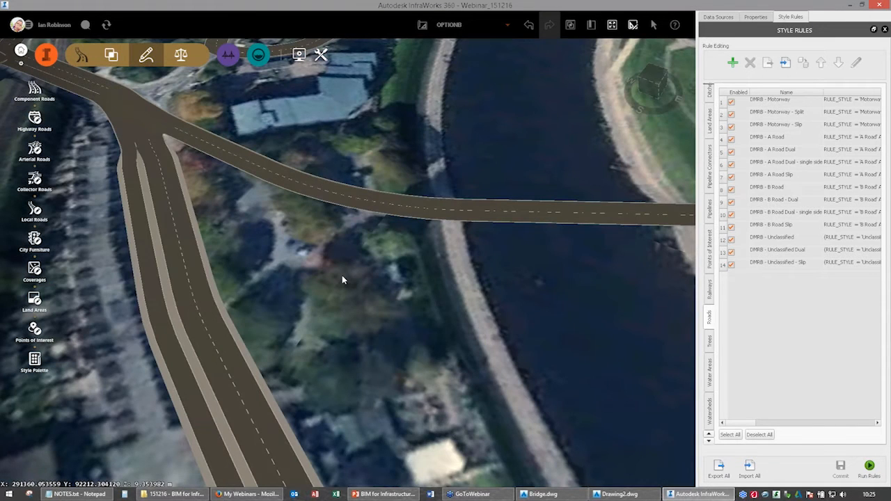
drag(341, 276, 371, 316)
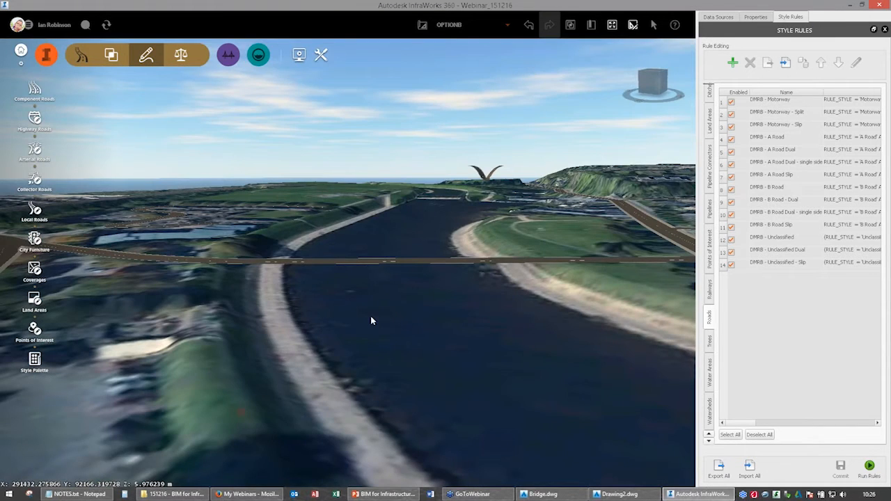
right_click(371, 321)
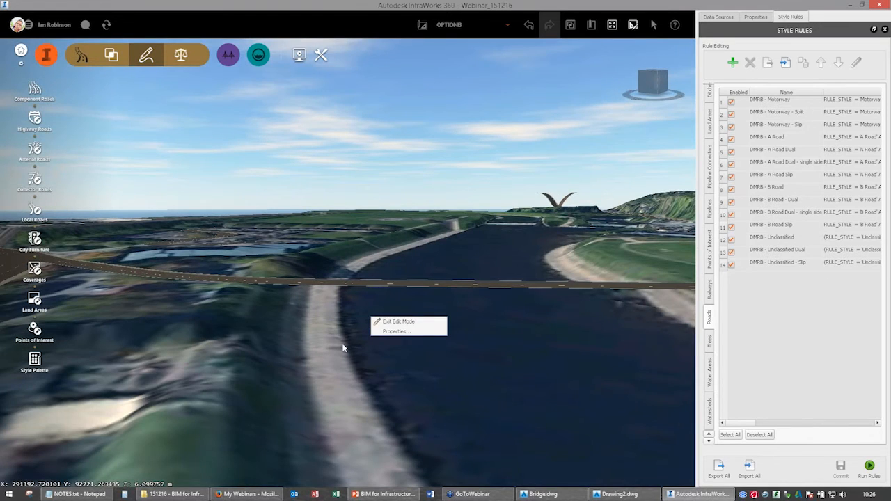
drag(342, 348, 340, 286)
middle_drag(341, 305, 337, 273)
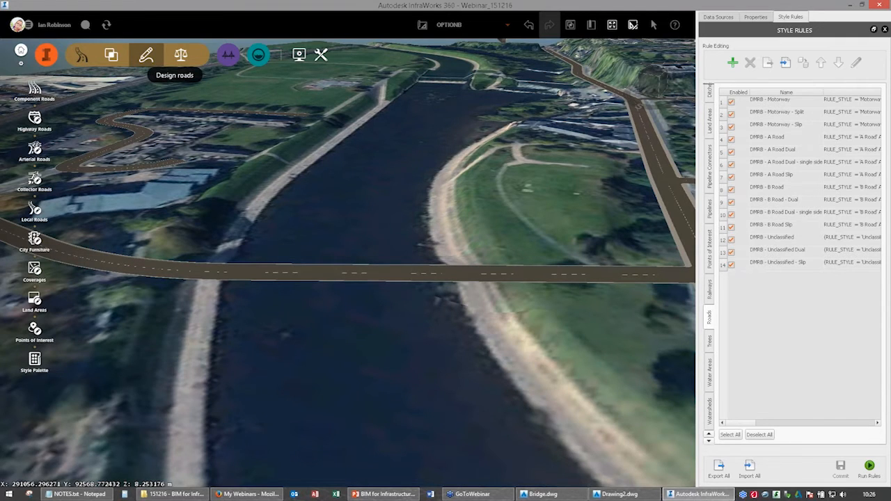
click(228, 55)
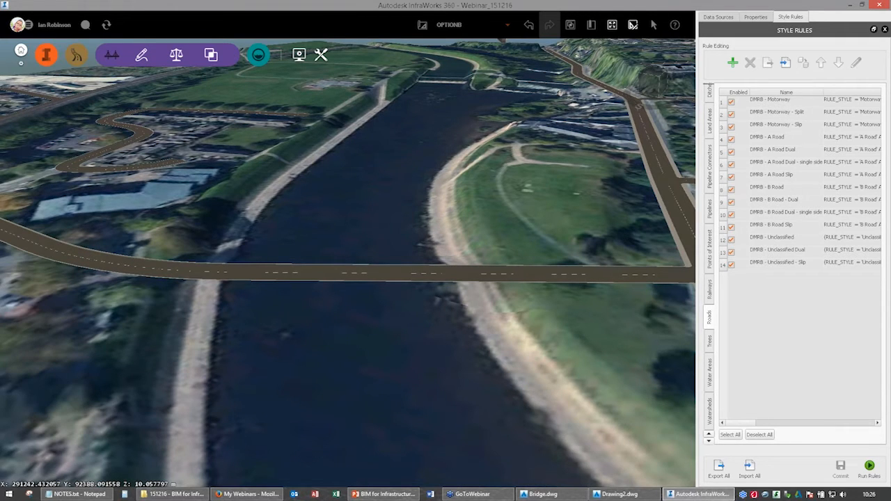
click(37, 119)
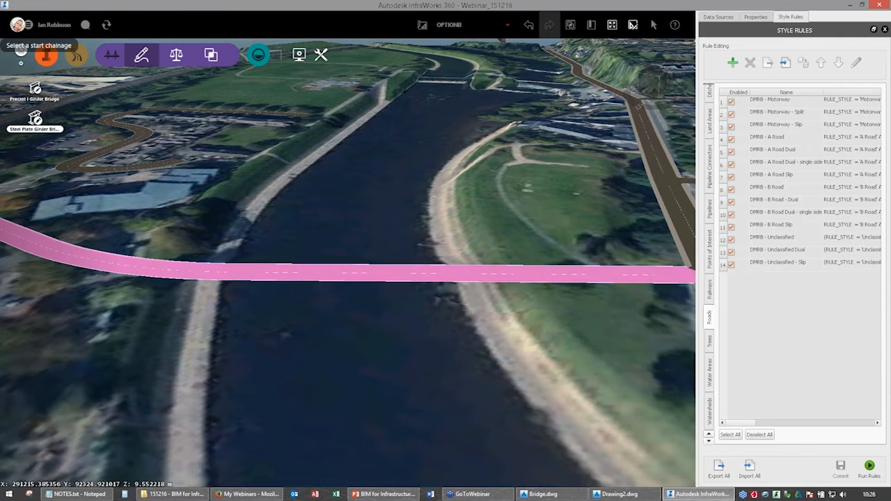
drag(294, 329, 205, 346)
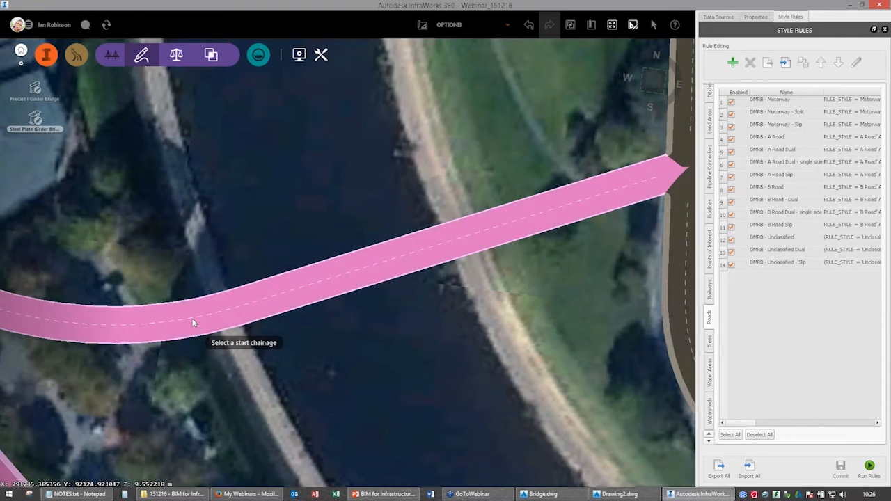
click(194, 321)
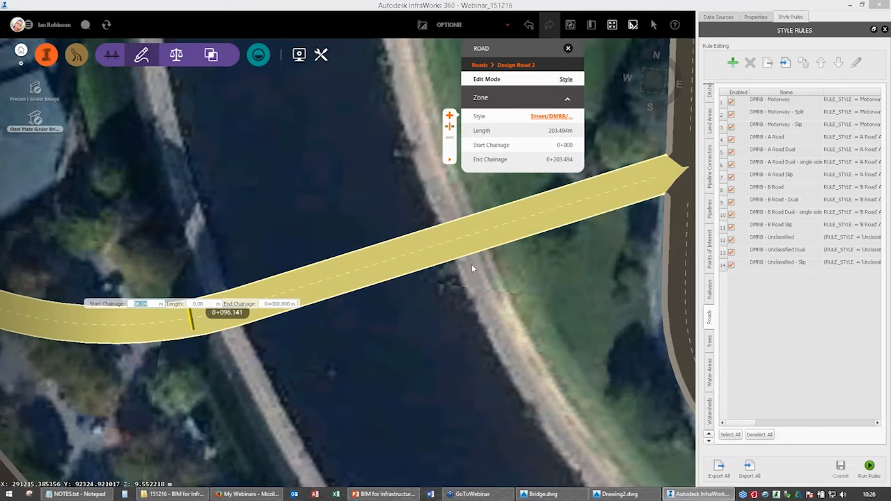
click(472, 264)
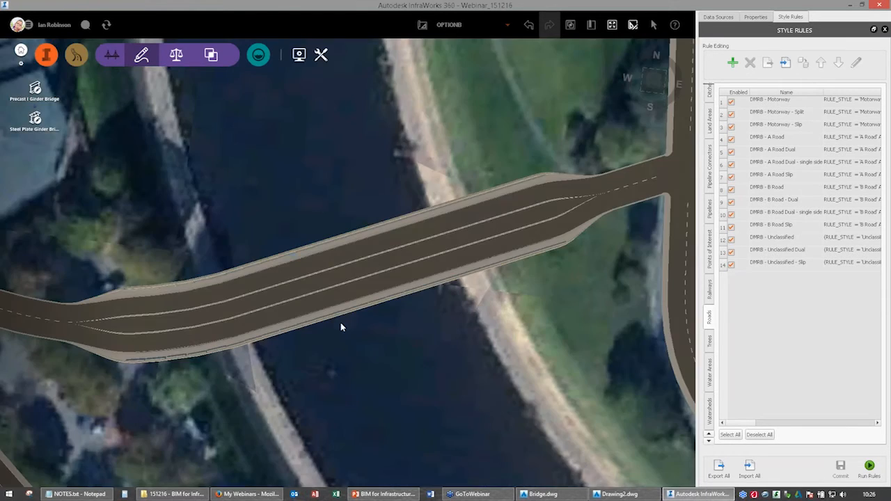
Switch Design Road 2 to geometry editing and show its vertical profile.
drag(340, 322, 616, 278)
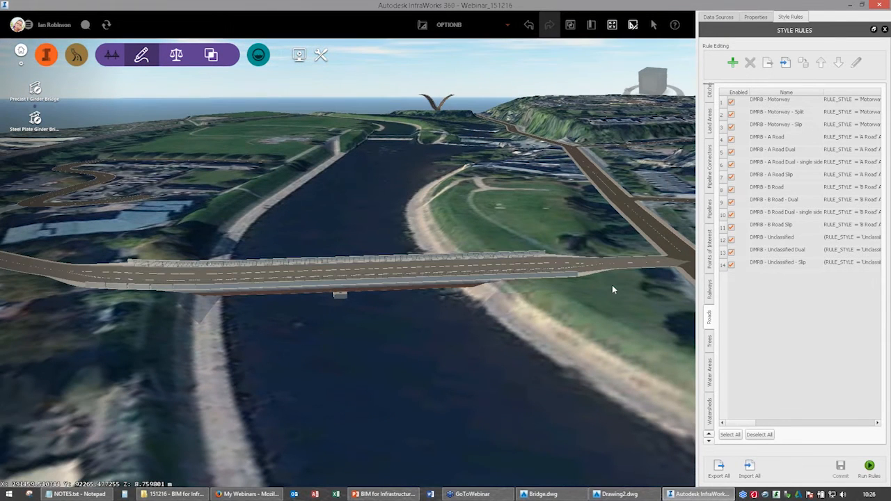
click(612, 285)
click(566, 81)
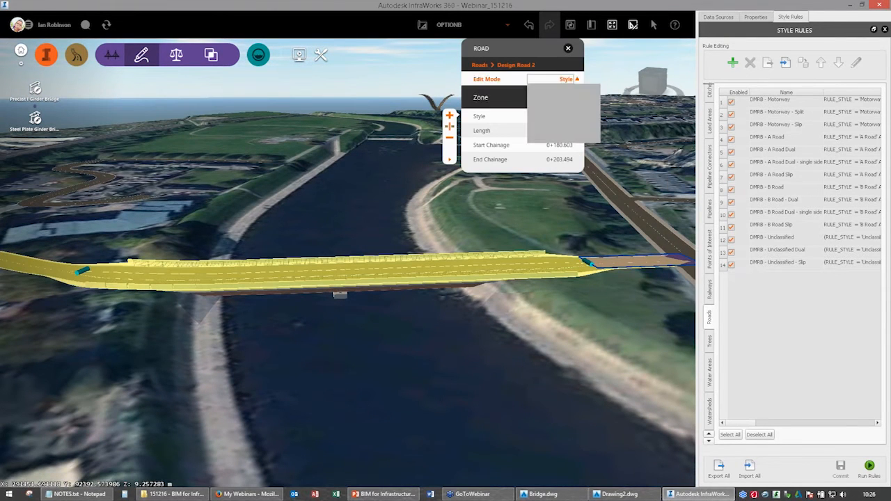
click(556, 103)
right_click(532, 275)
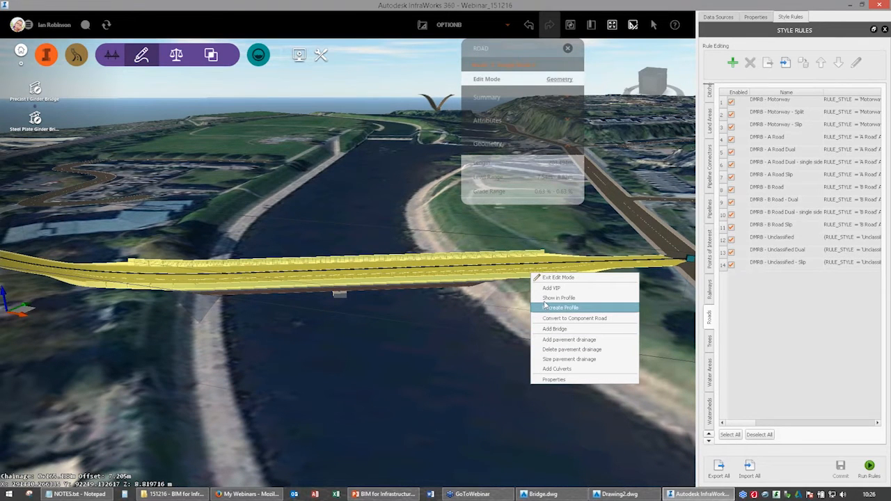
click(550, 307)
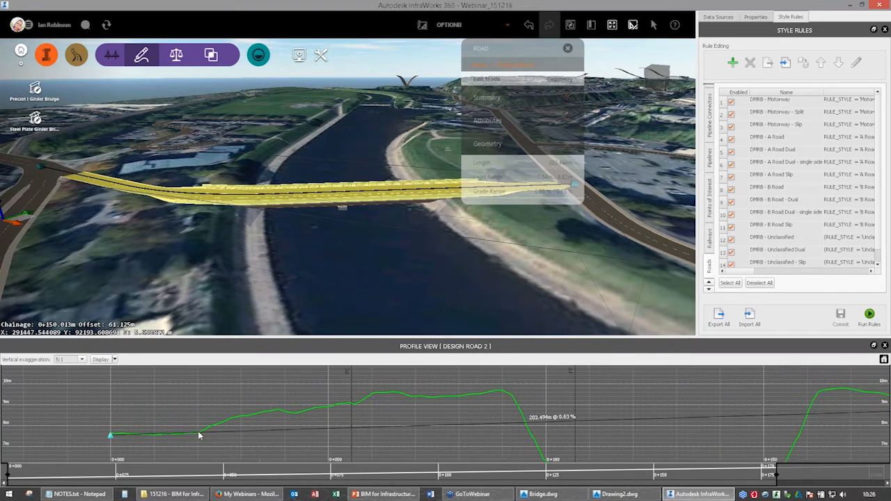
Add two VIPs to Design Road 2's profile before the river, at about chainages 0+021 and 0+065.
right_click(615, 381)
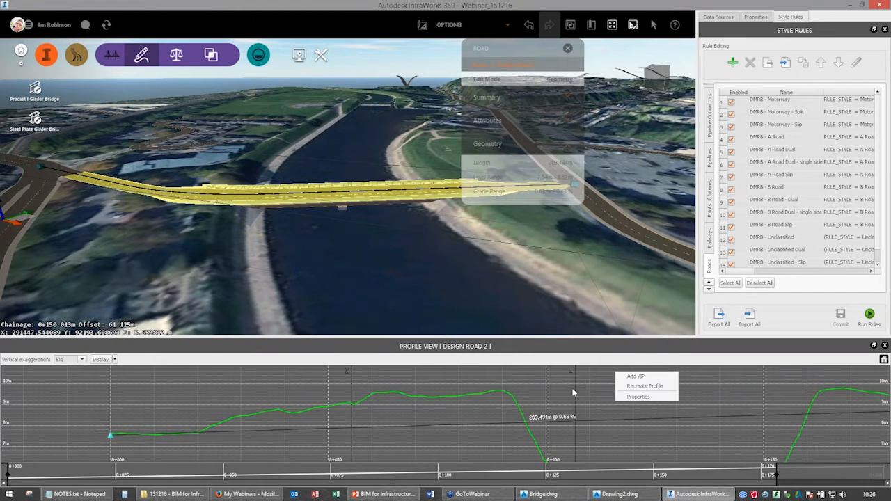
drag(604, 393, 523, 385)
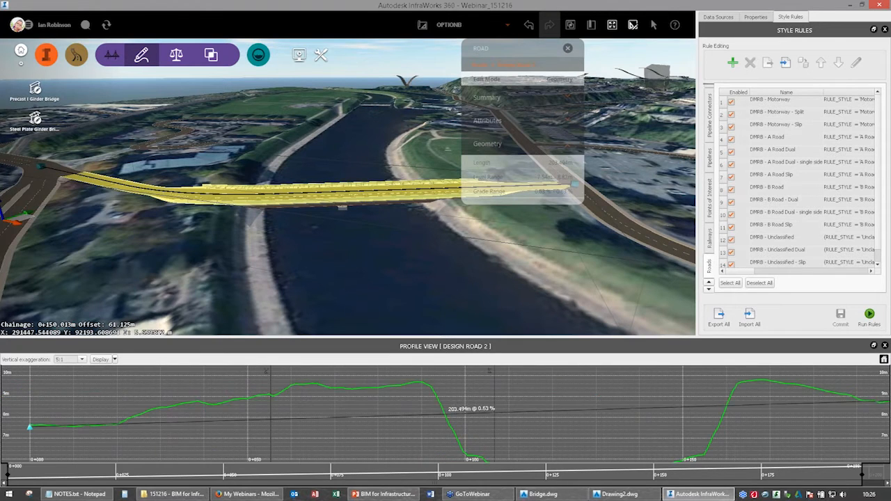
drag(122, 426, 146, 423)
right_click(145, 423)
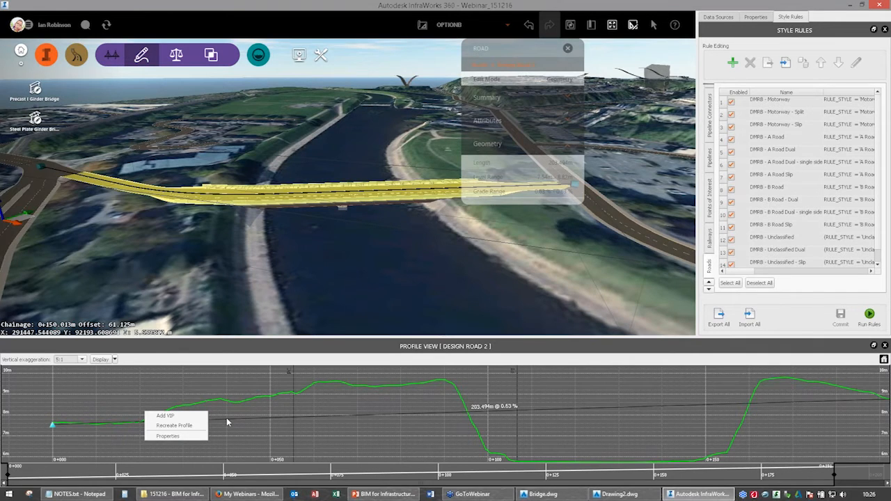
click(165, 415)
right_click(337, 413)
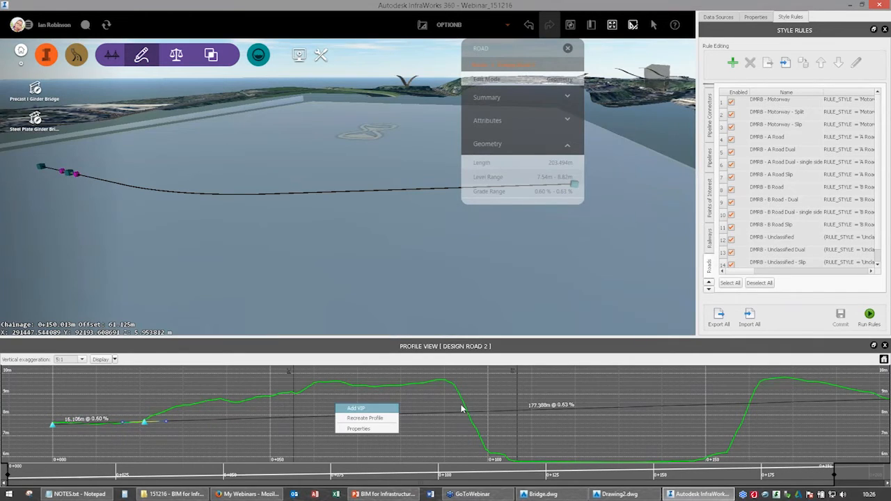
click(356, 408)
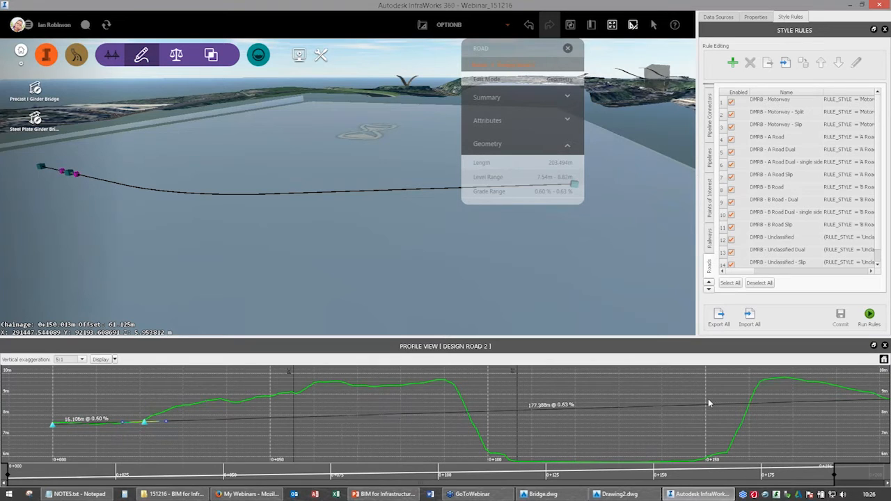
Add two more VIPs to Design Road 2's profile beyond the river, at about chainages 0+160 and 0+192.
drag(459, 406, 131, 403)
right_click(425, 409)
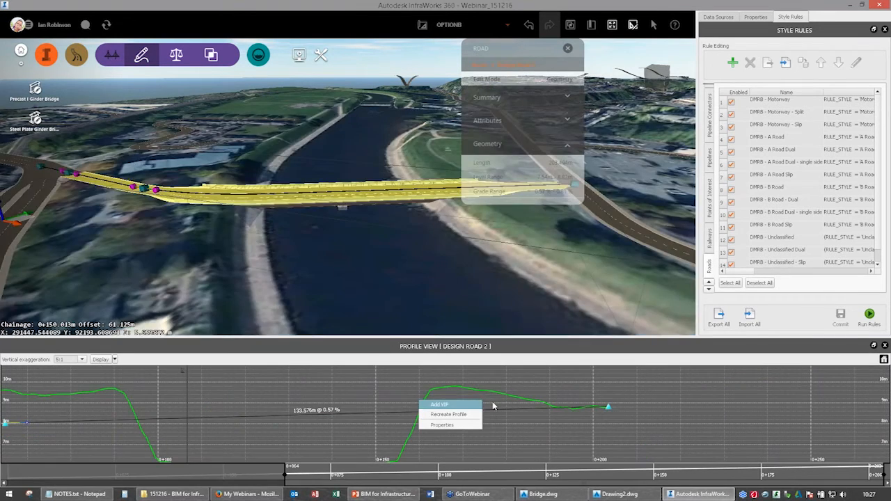
click(493, 406)
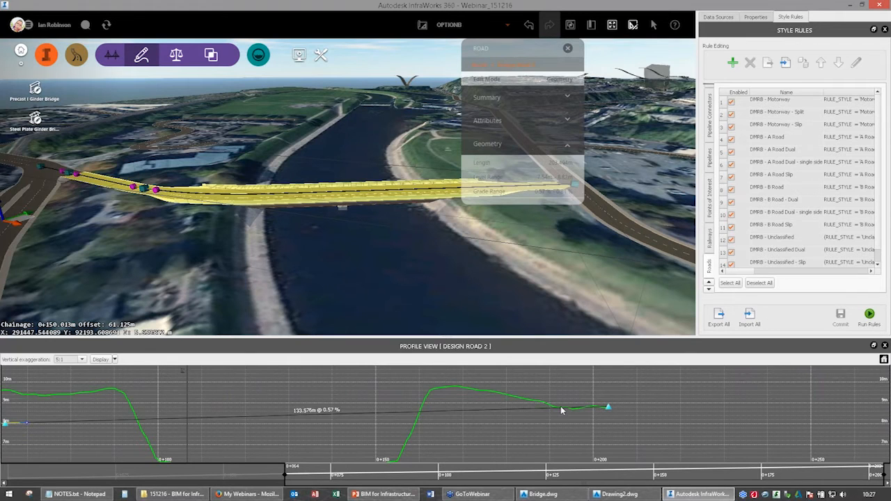
right_click(561, 408)
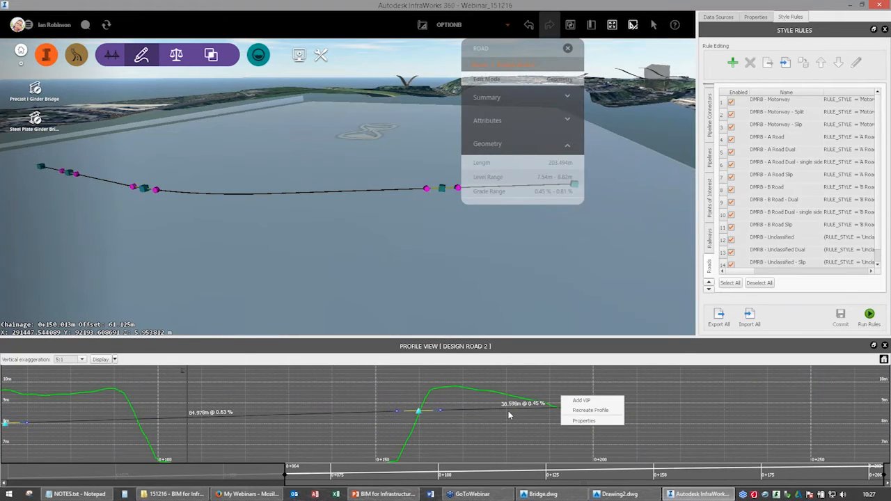
click(508, 411)
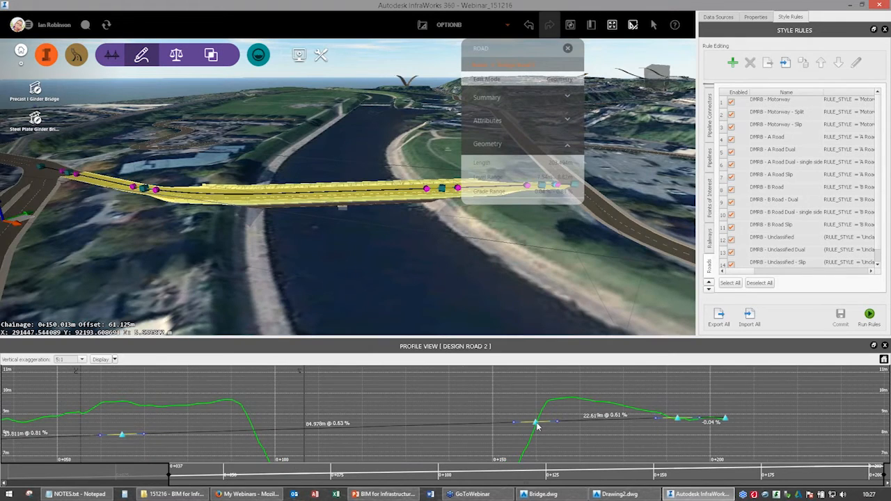
Raise the VIPs on either side of the river to about 10.44 m at chainage 0+159 and about 10.37 m at chainage 0+070.
click(535, 422)
drag(532, 399, 534, 391)
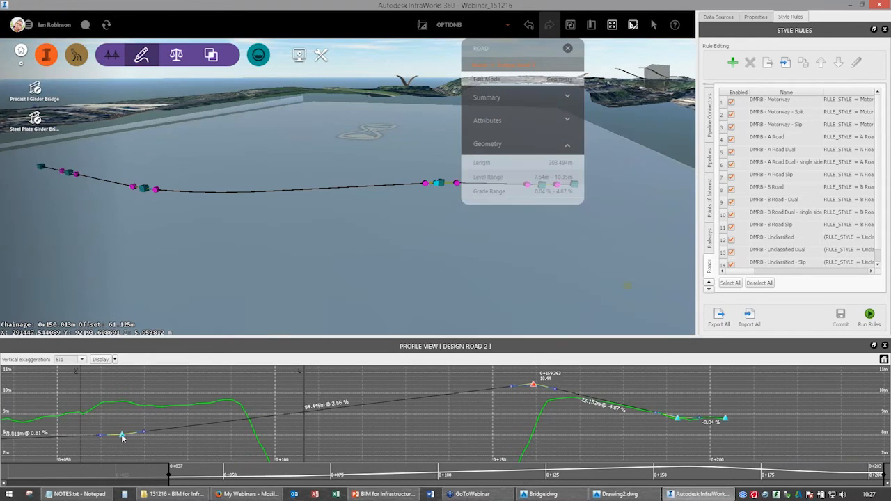
drag(122, 437, 143, 389)
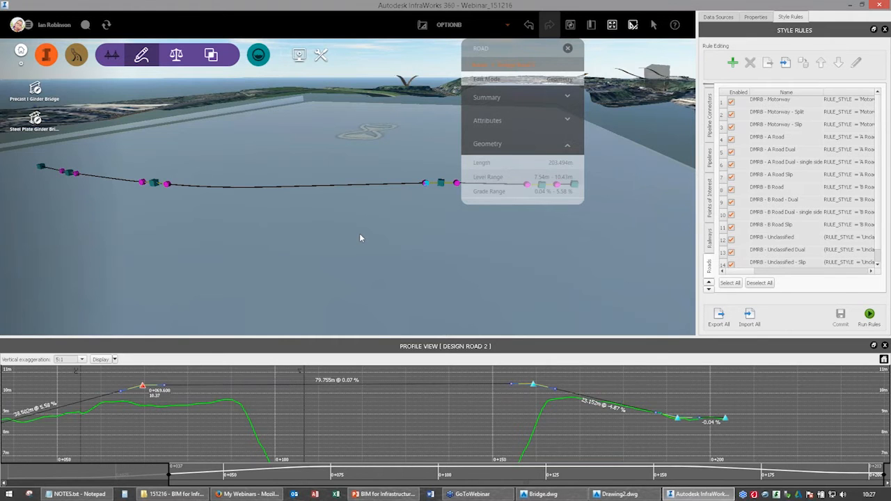
Show the river bridge's clearance envelope and set its start offset to 10 m, end offset to 55 m and height to 3 m.
drag(360, 234, 336, 218)
click(336, 216)
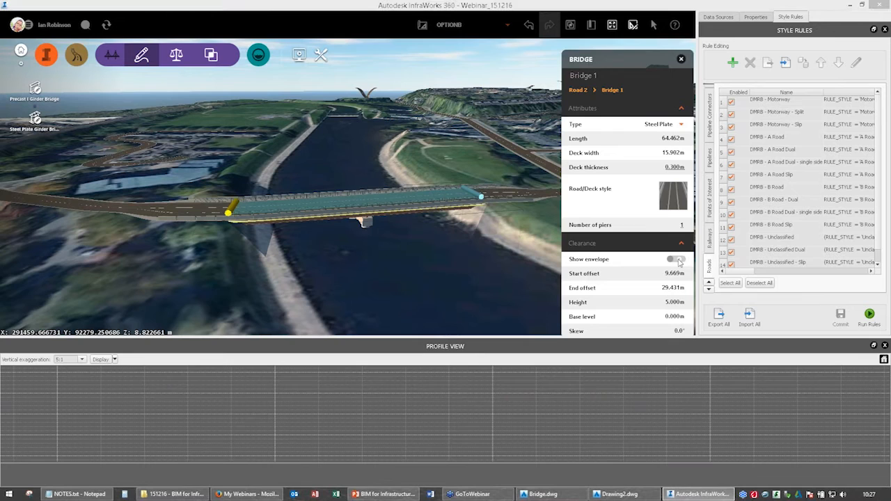
click(679, 260)
click(671, 274)
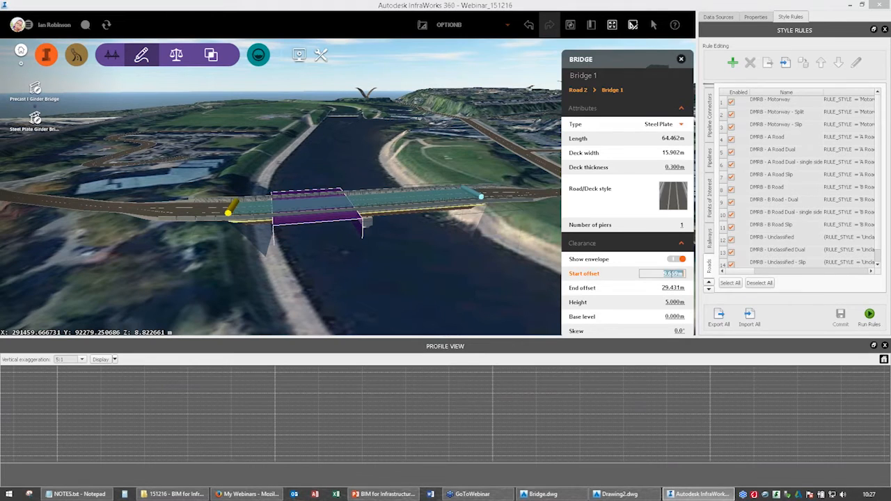
text(10)
key(Tab)
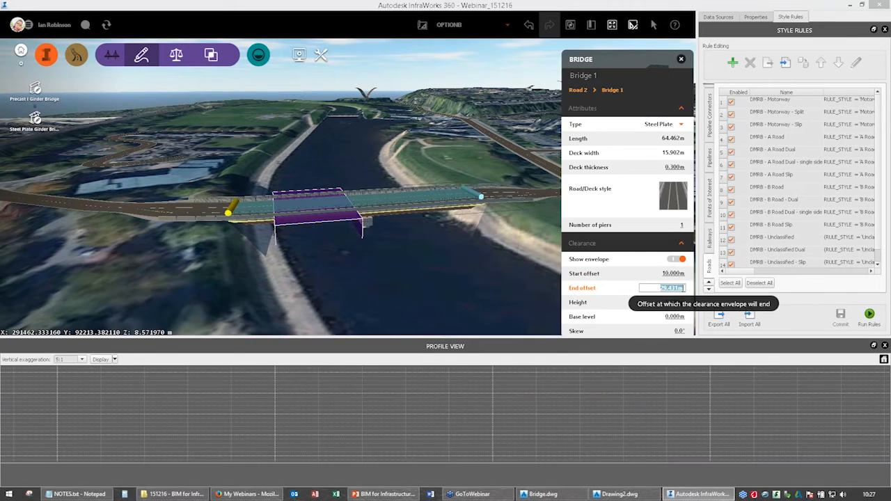
text(55)
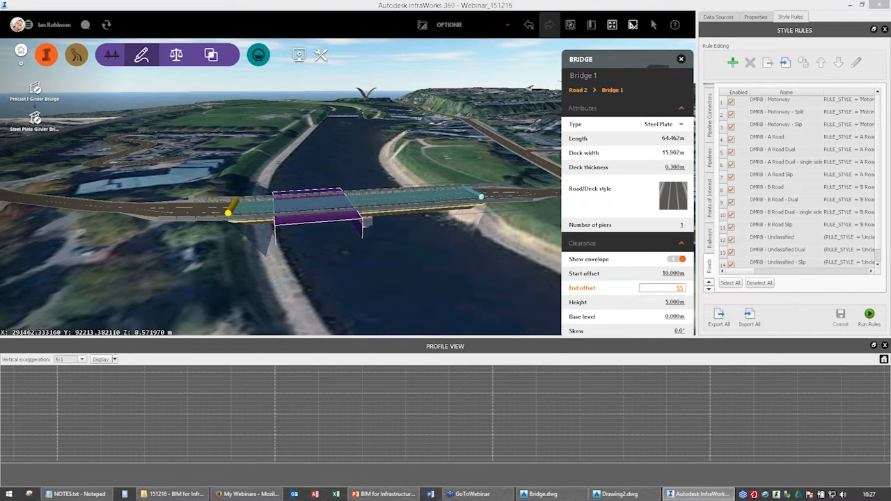
key(Tab)
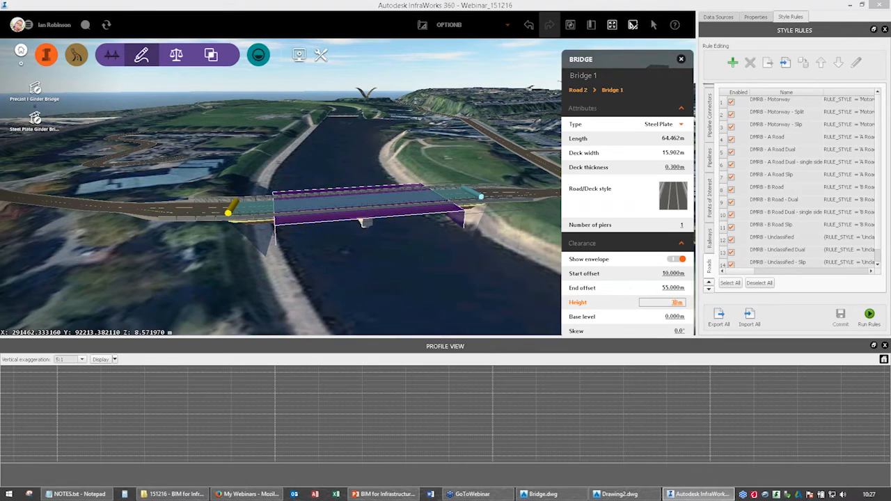
text(3)
key(Return)
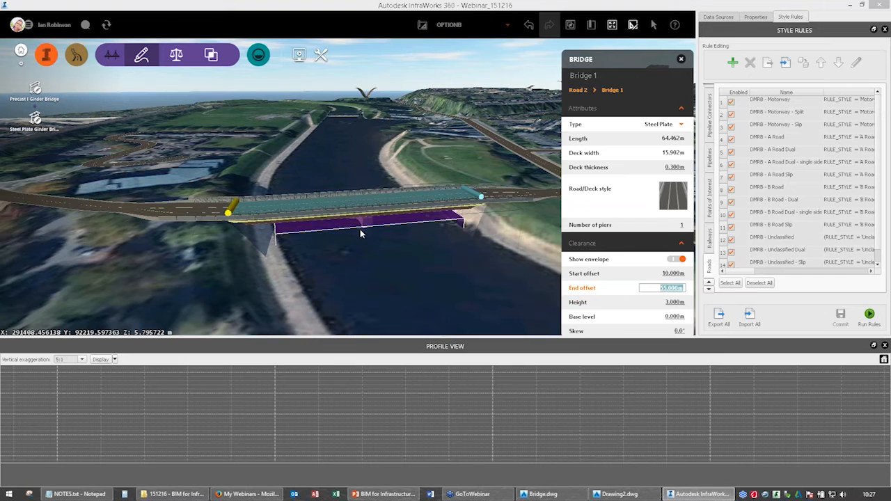
Examine the clearance envelope beneath the bridge deck and the crossing's place in the surrounding road network.
drag(360, 229, 357, 214)
scroll(364, 251, up, 2)
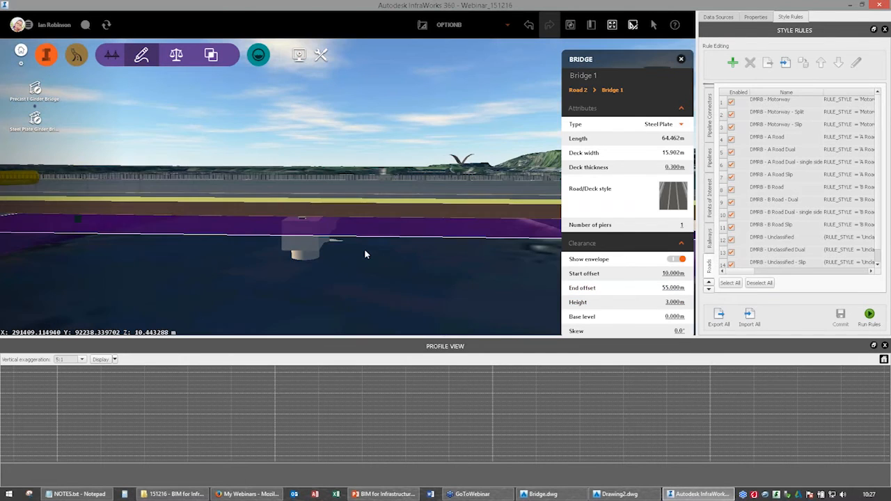
scroll(366, 251, up, 2)
drag(366, 248, 365, 243)
drag(253, 231, 409, 206)
scroll(299, 207, down, 2)
scroll(392, 238, down, 3)
scroll(408, 206, down, 3)
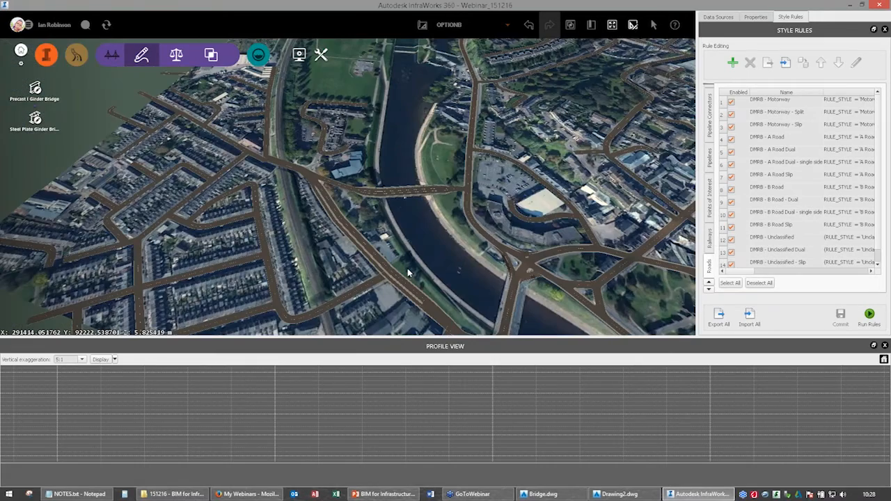
drag(408, 269, 314, 297)
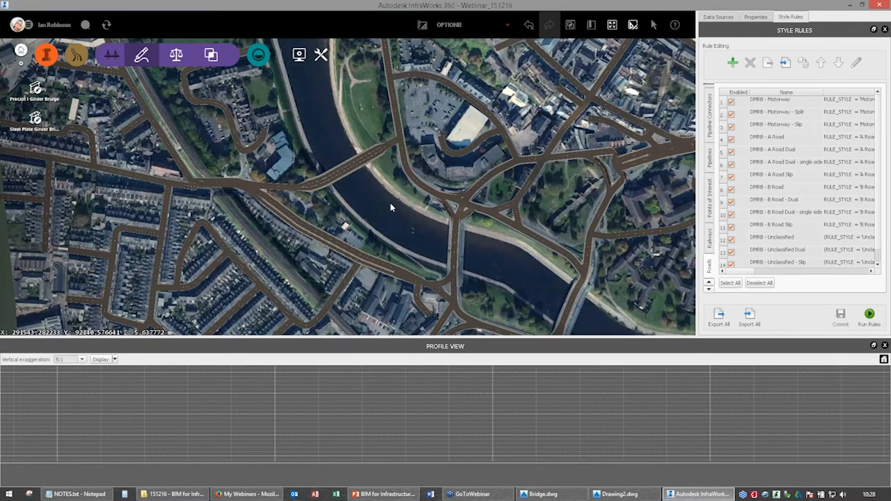
middle_drag(370, 175, 375, 230)
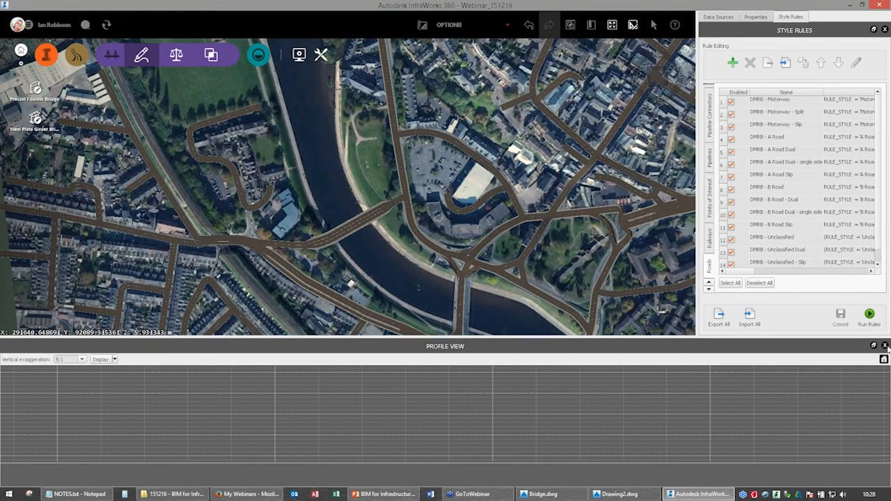
Close the road profile display and switch the model to the Design_OptionA proposal.
click(884, 345)
click(449, 25)
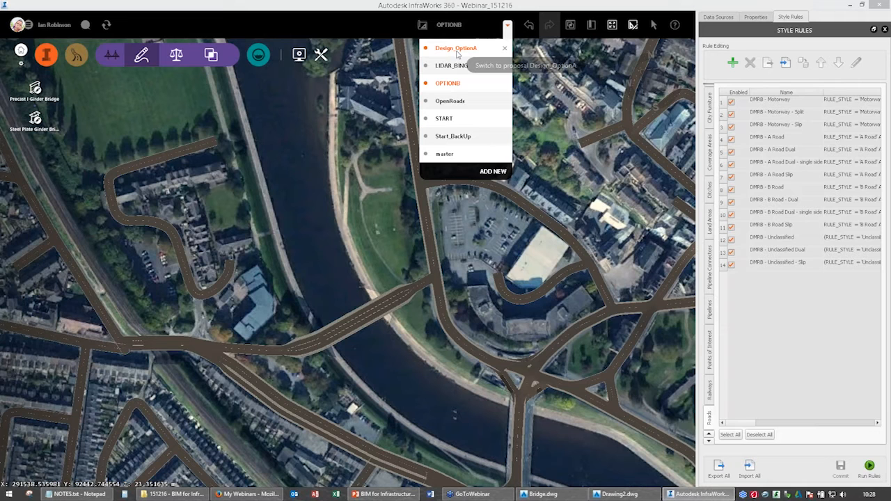
click(457, 49)
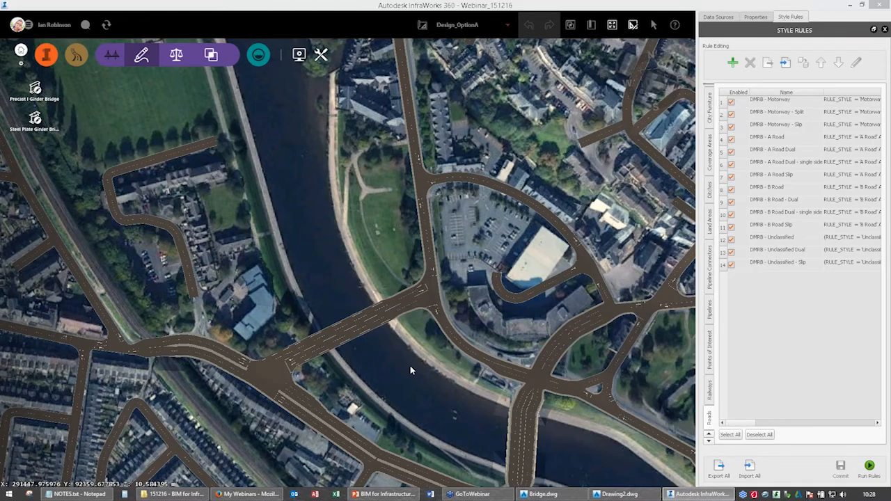
Examine Design_OptionA's river bridges, approach roads and junction markings from above and at an oblique angle.
middle_drag(410, 366, 329, 225)
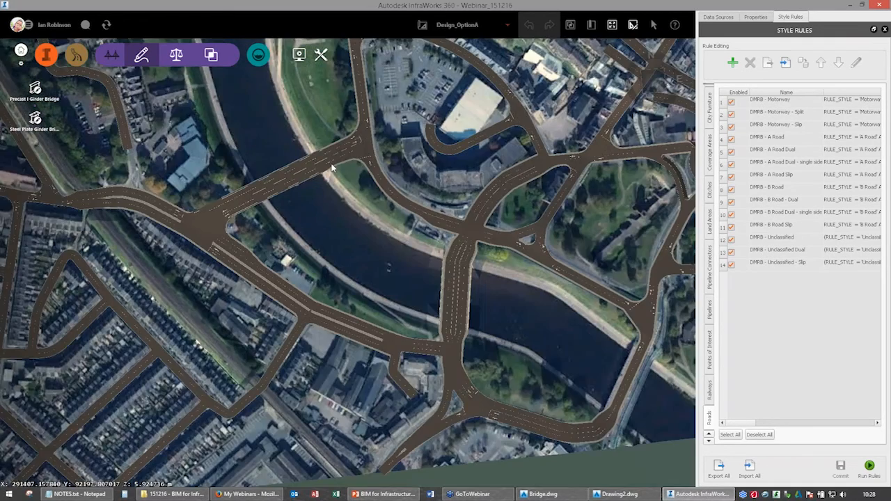
drag(330, 229, 377, 309)
middle_drag(612, 446, 397, 388)
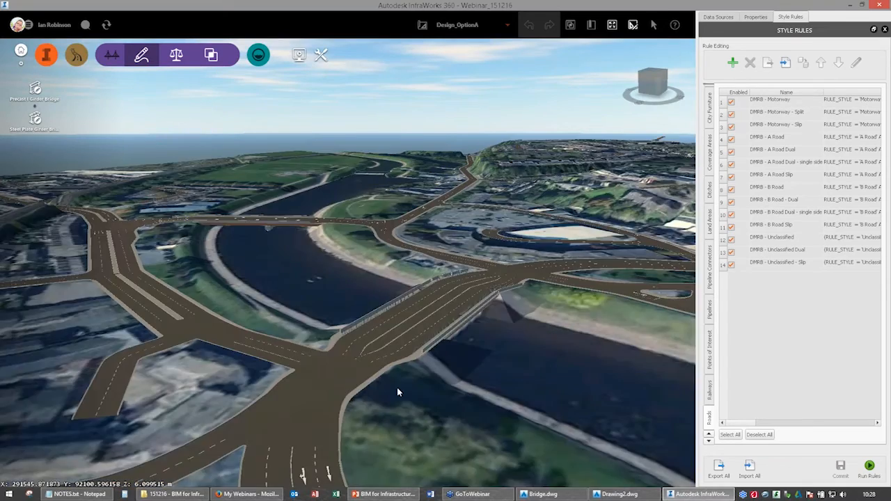
drag(396, 387, 170, 159)
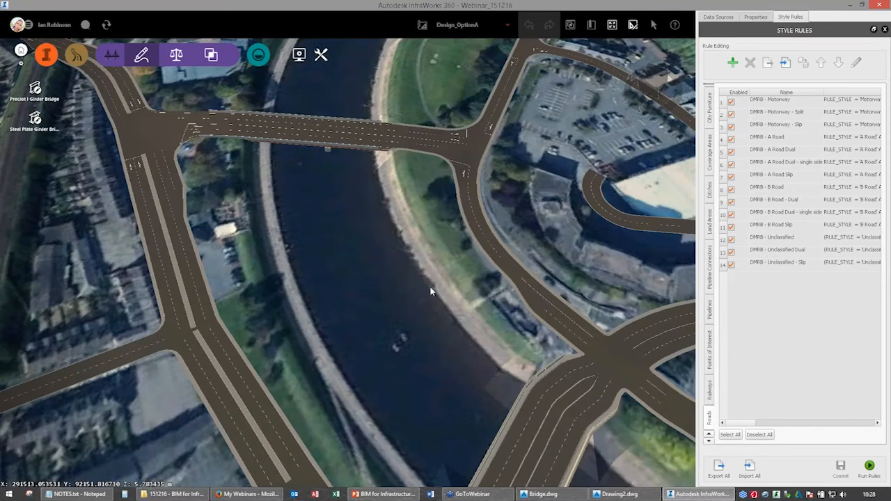
middle_drag(170, 159, 263, 213)
scroll(274, 194, up, 3)
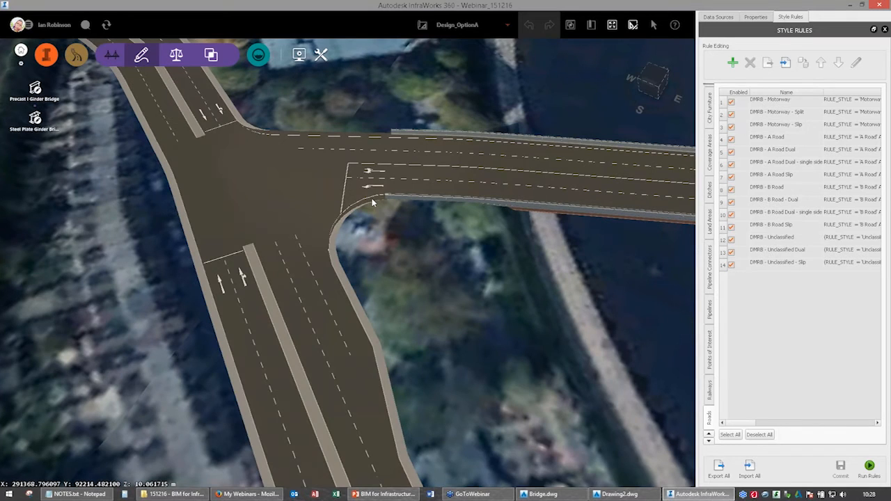
middle_drag(626, 236, 271, 169)
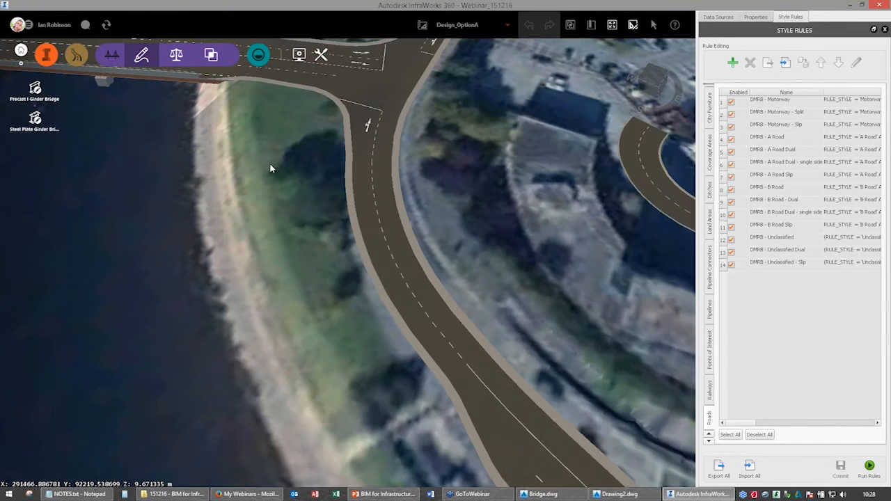
middle_drag(501, 431, 317, 157)
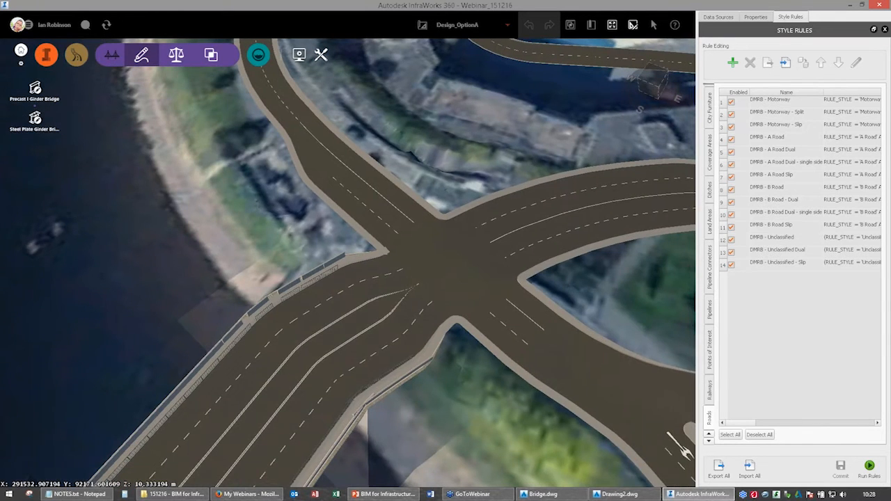
scroll(242, 320, down, 5)
scroll(337, 210, down, 2)
middle_drag(242, 319, 556, 318)
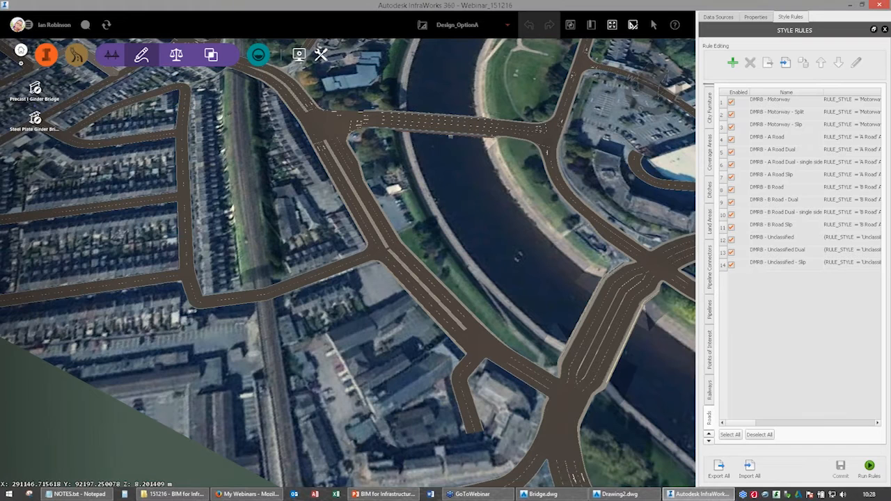
Bring up the road analysis tools and review the whole river-crossing road network in Design_OptionA.
click(76, 56)
click(181, 55)
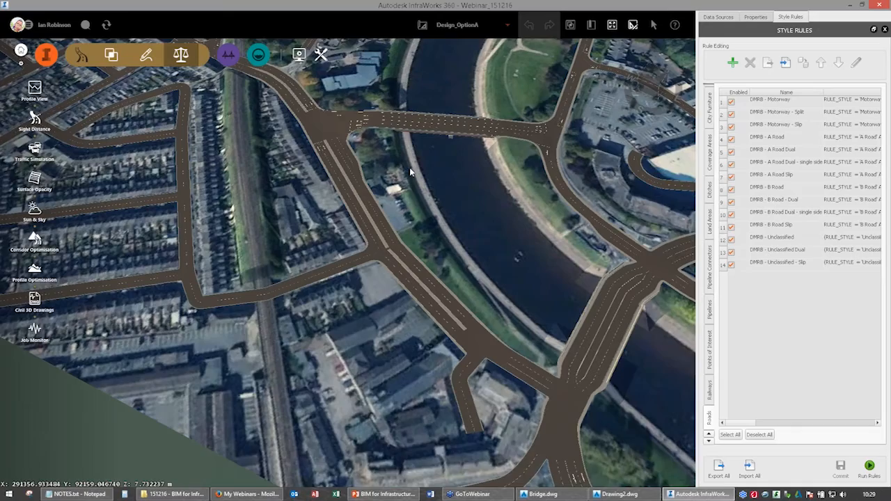
middle_drag(410, 172, 376, 355)
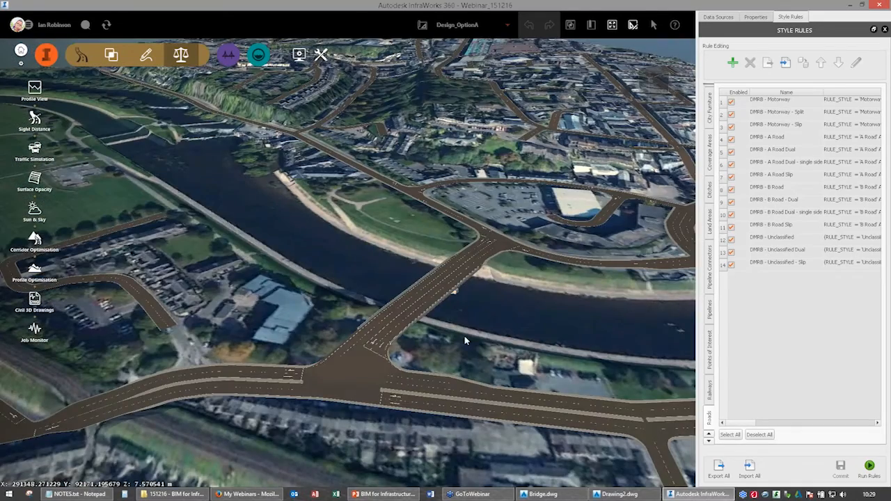
drag(464, 335, 346, 234)
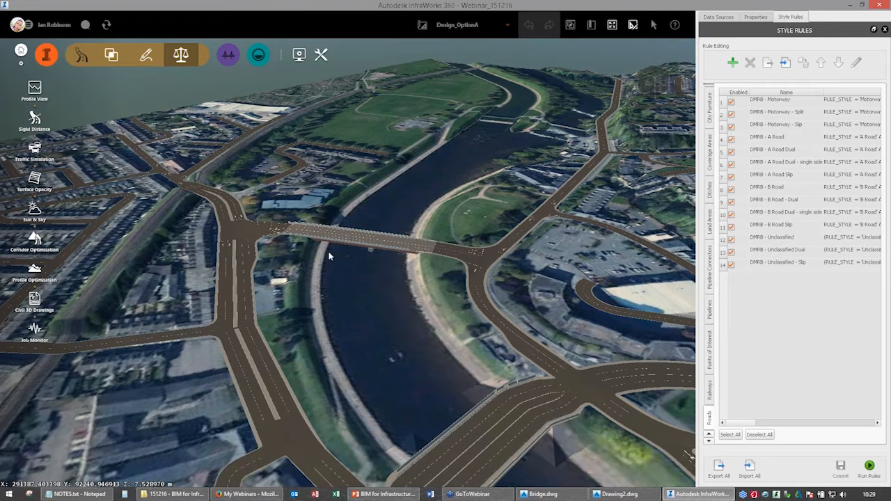
scroll(378, 239, up, 5)
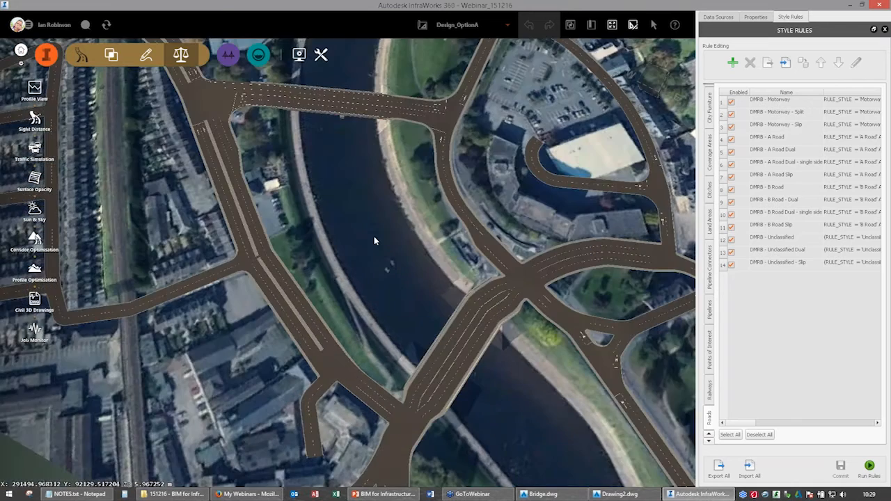
drag(374, 241, 424, 363)
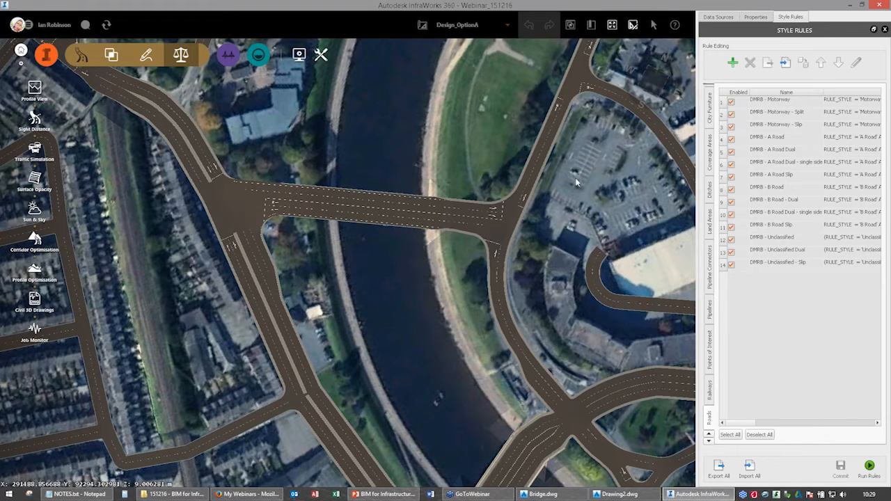
Close InfraWorks and start opening an InfraWorks 360 model in the Civil 3D drawing Drawing2.
click(880, 6)
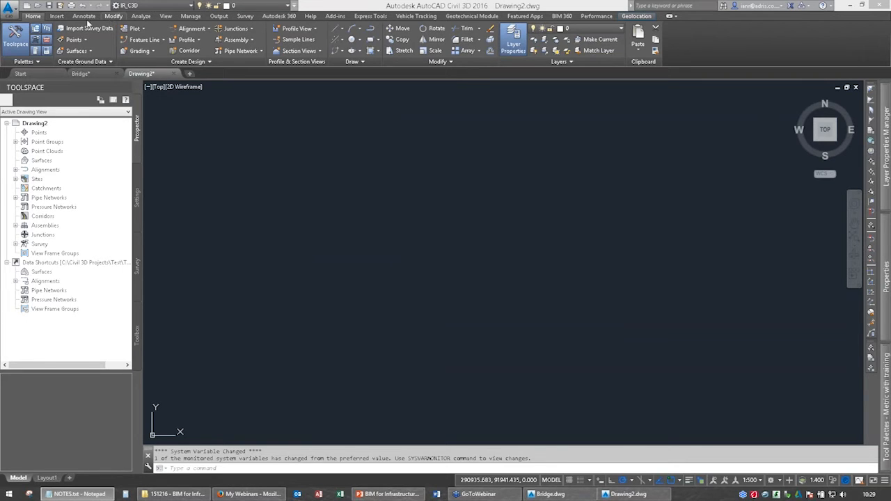
click(62, 17)
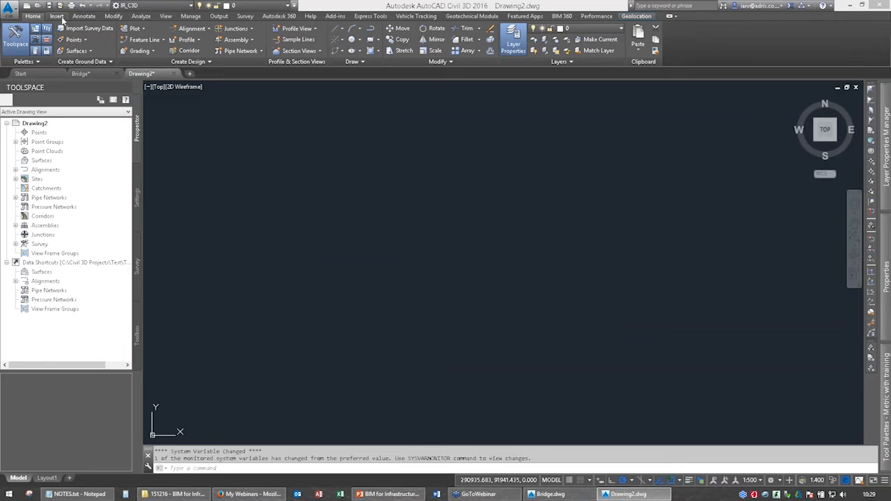
click(59, 16)
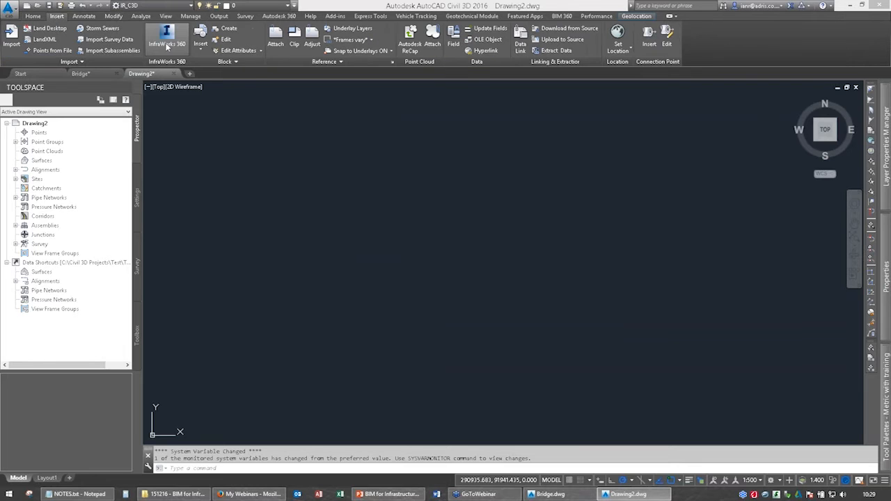
click(168, 46)
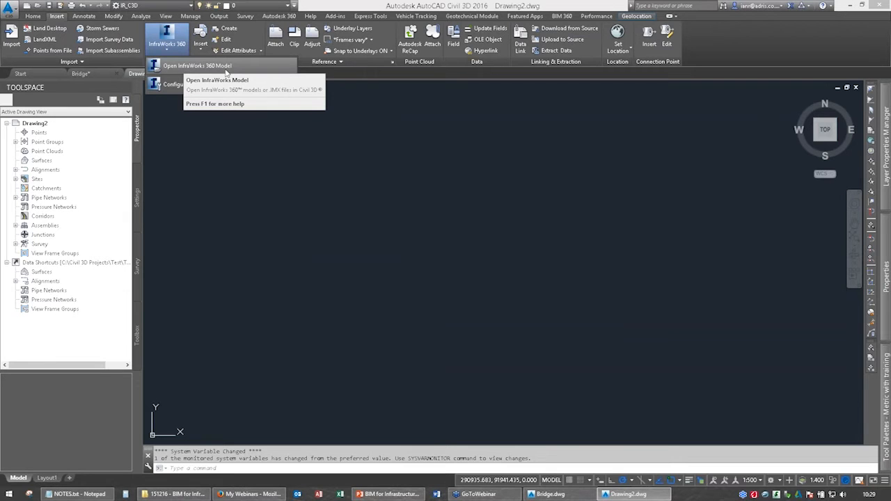
click(226, 72)
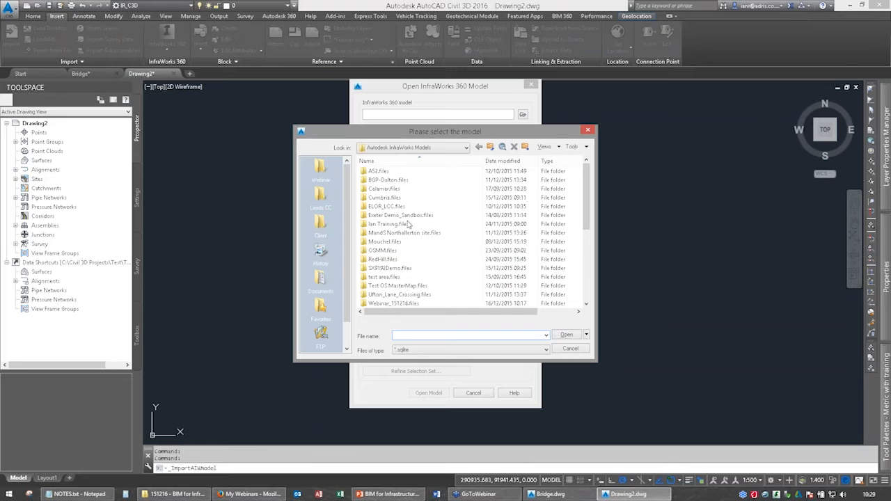
Choose Webinar_151216.sqlite as the model and limit the import to an area of interest.
click(383, 250)
scroll(392, 279, down, 6)
click(397, 304)
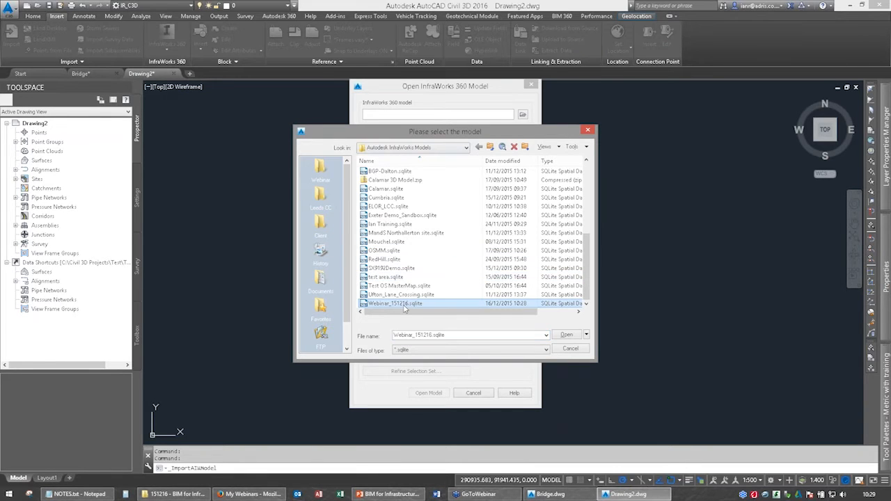
click(566, 337)
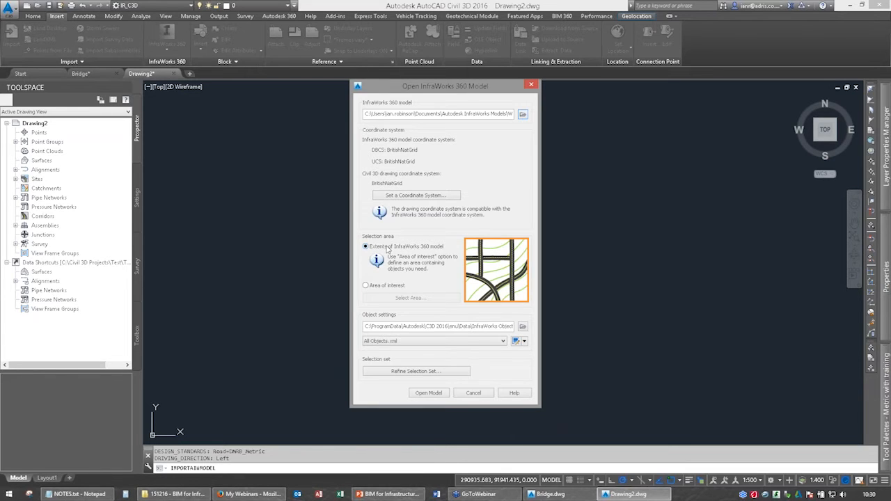
click(370, 287)
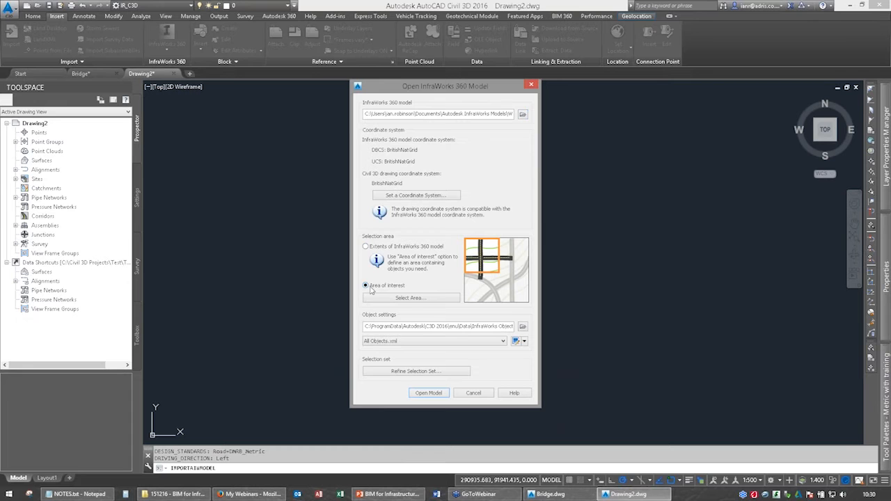
click(409, 298)
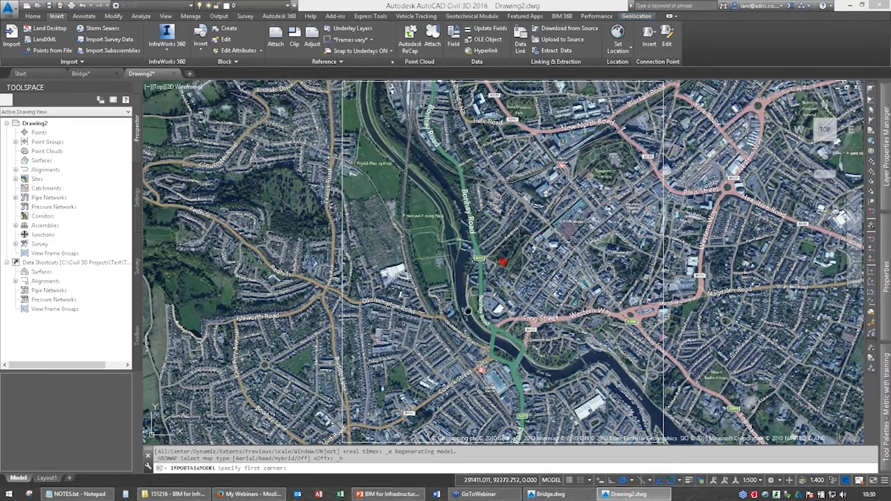
middle_drag(468, 310, 416, 261)
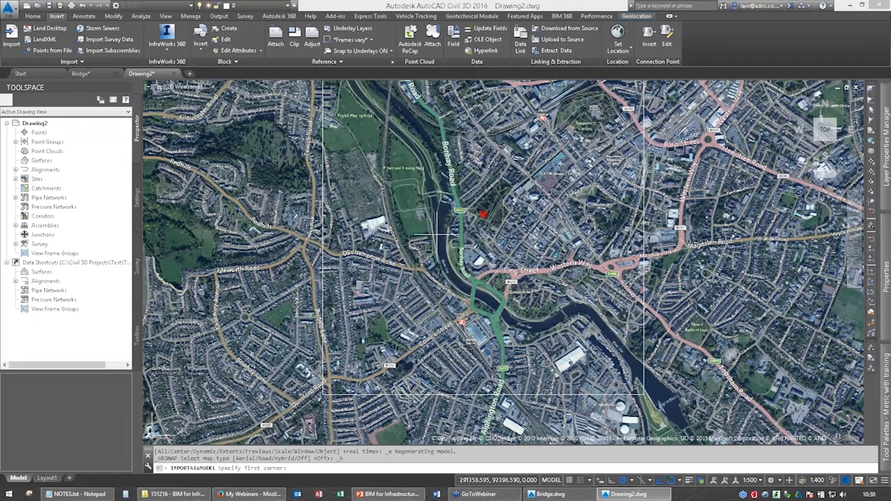
scroll(437, 235, up, 5)
scroll(437, 265, up, 3)
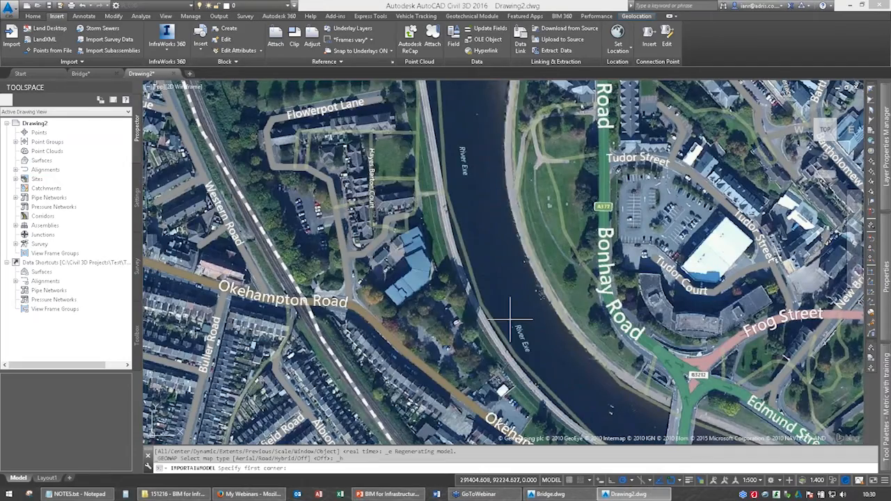
key(Escape)
Define a rectangular import area around the river crossings, starting at a corner northwest of the bridges.
click(415, 300)
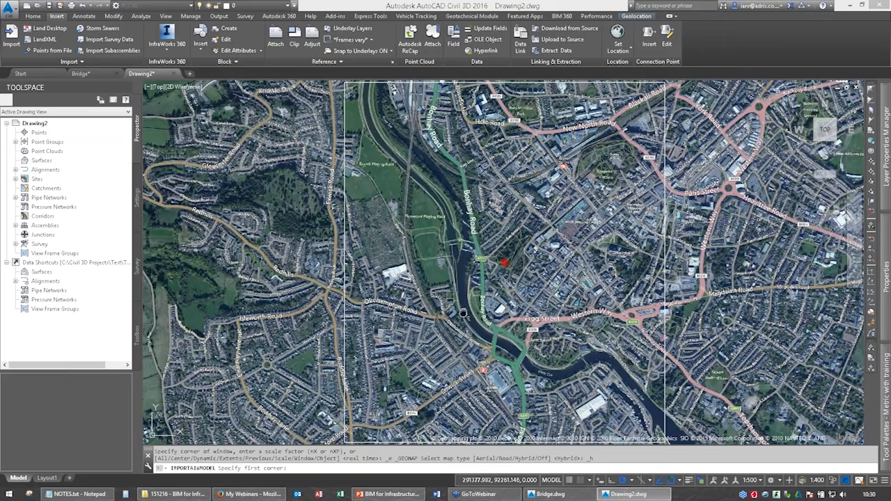
middle_drag(463, 313, 428, 248)
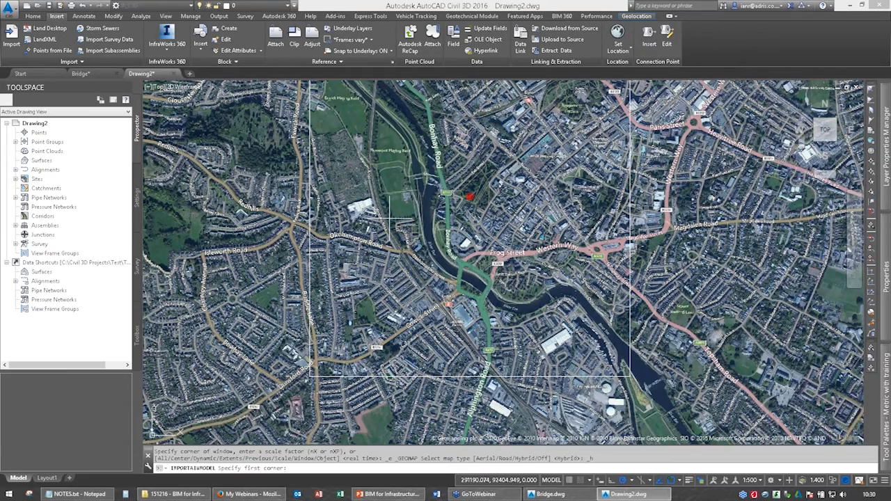
scroll(400, 221, up, 2)
click(365, 197)
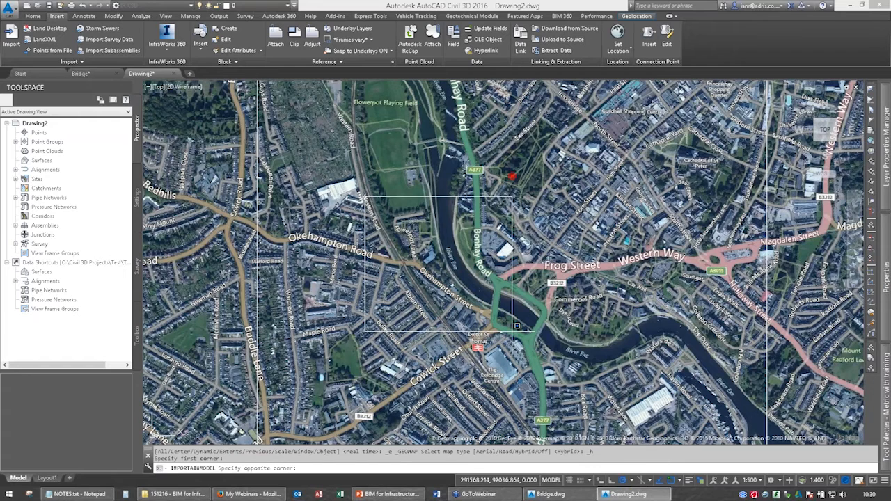
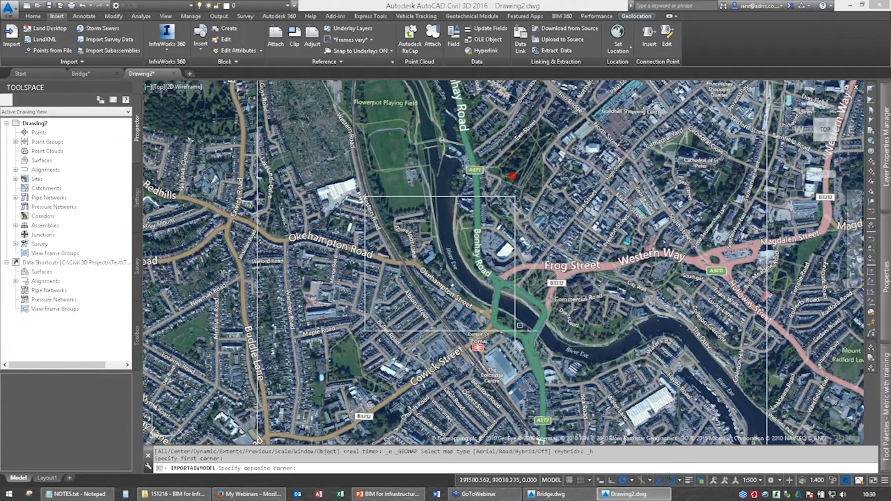
Finish the rectangular import area at a corner southeast of the crossings and use the Webinar.xml object settings.
click(520, 326)
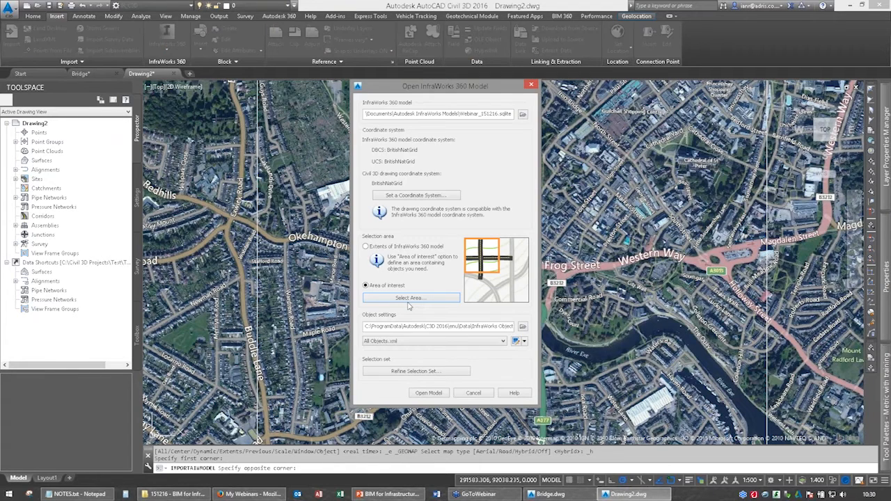
click(384, 343)
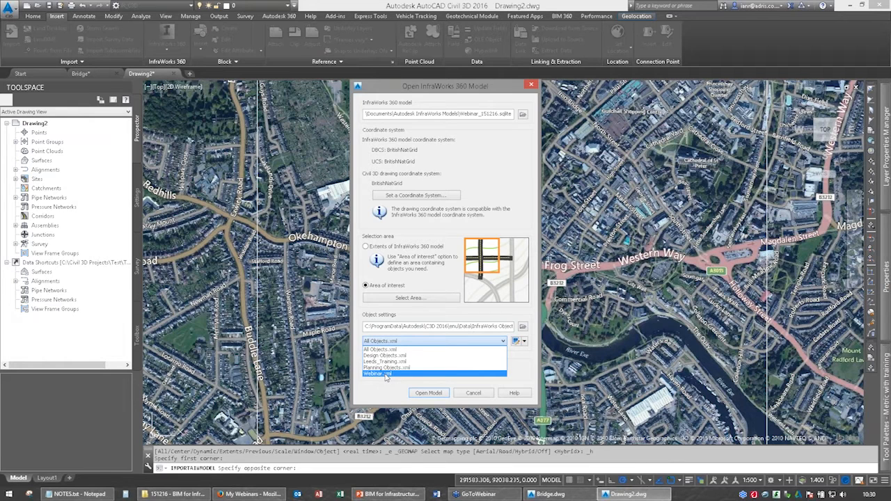
click(386, 373)
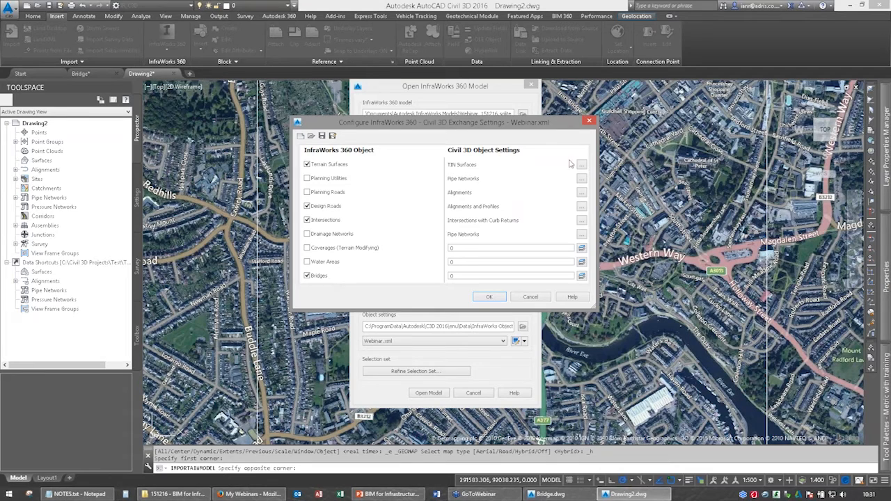
Review the Webinar.xml exchange settings, including the surface style and layer assigned to imported terrain surfaces.
click(517, 166)
click(581, 165)
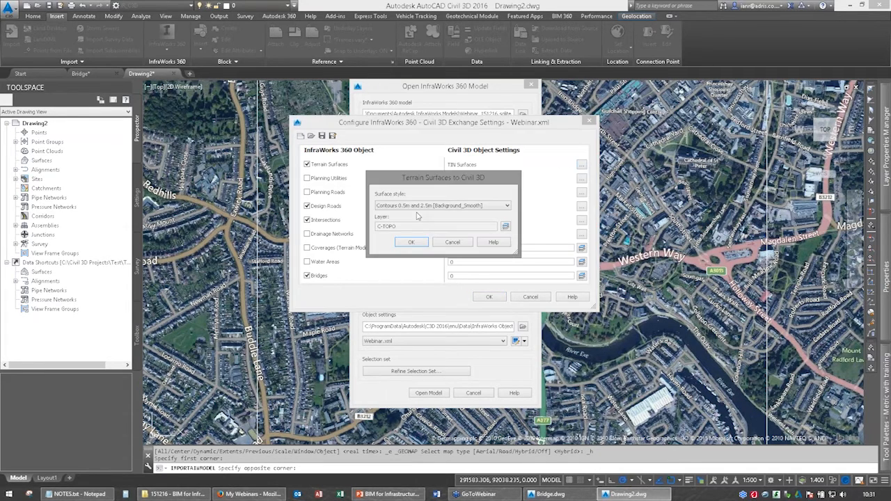
click(413, 242)
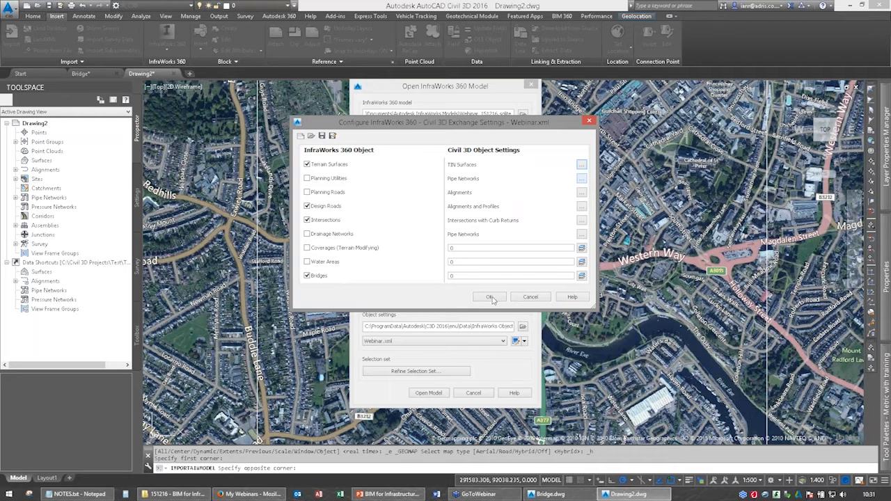
Open the refinement of the import's selection set, enlarge its window, and collapse the Planning Roads and Design Roads groups.
click(415, 373)
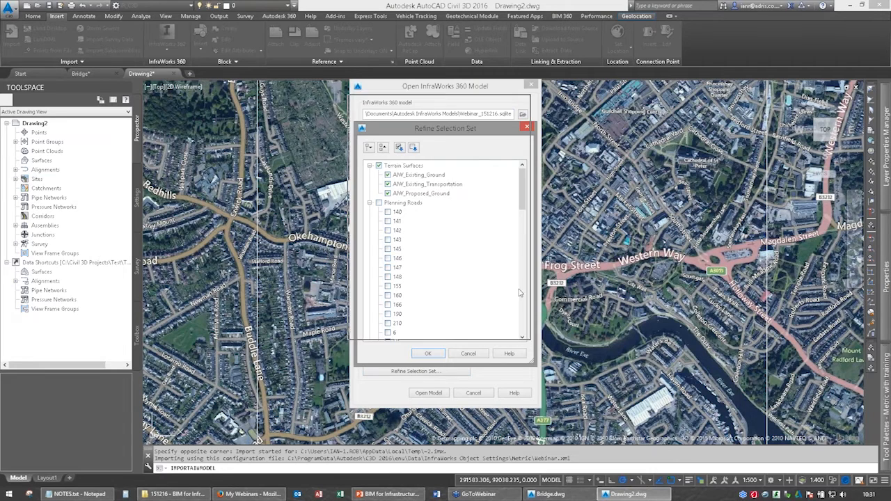
drag(525, 325, 589, 446)
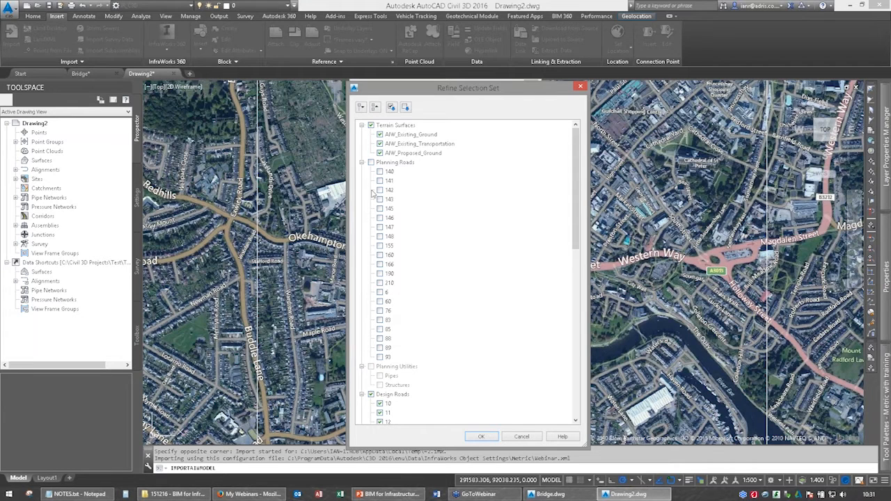
click(361, 162)
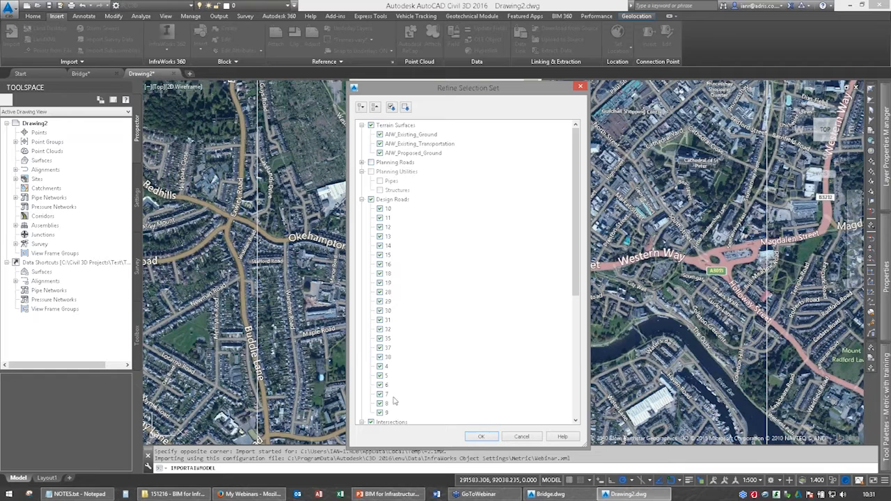
scroll(394, 402, down, 1)
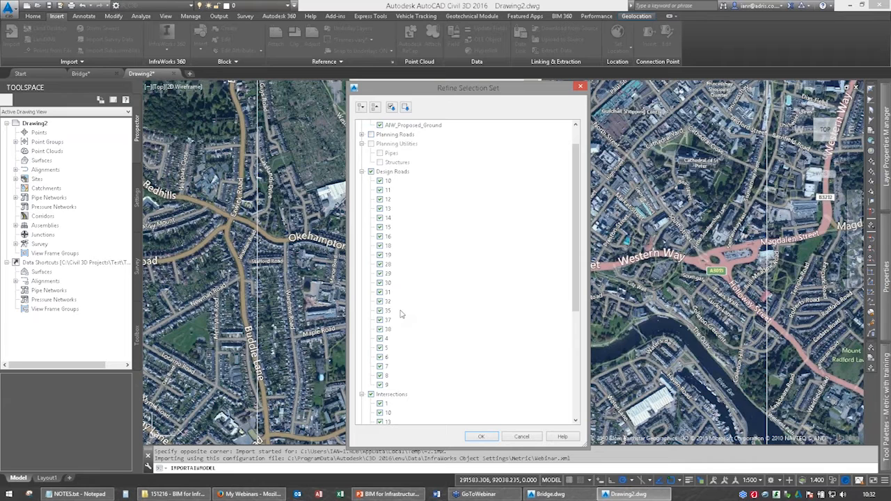
click(362, 172)
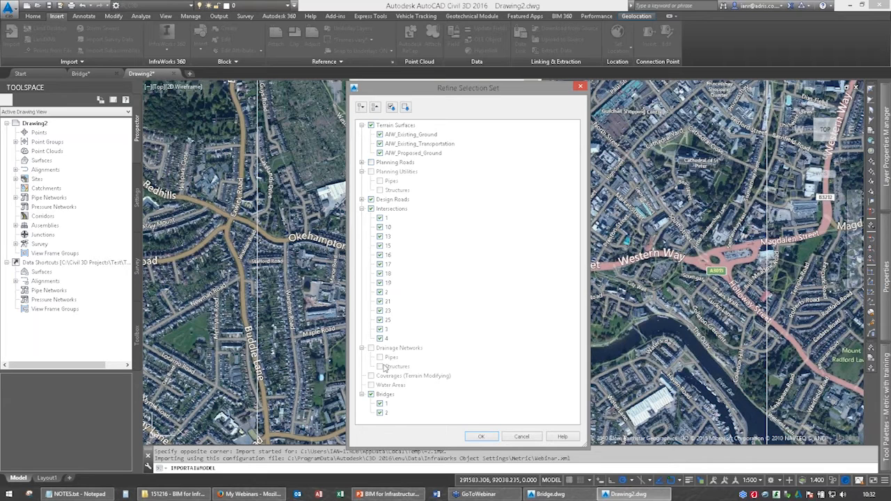
Exclude AIW_Proposed_Ground and AIW_Existing_Transportation from the terrain surfaces, keeping AIW_Existing_Ground, and import the model into the drawing.
click(392, 135)
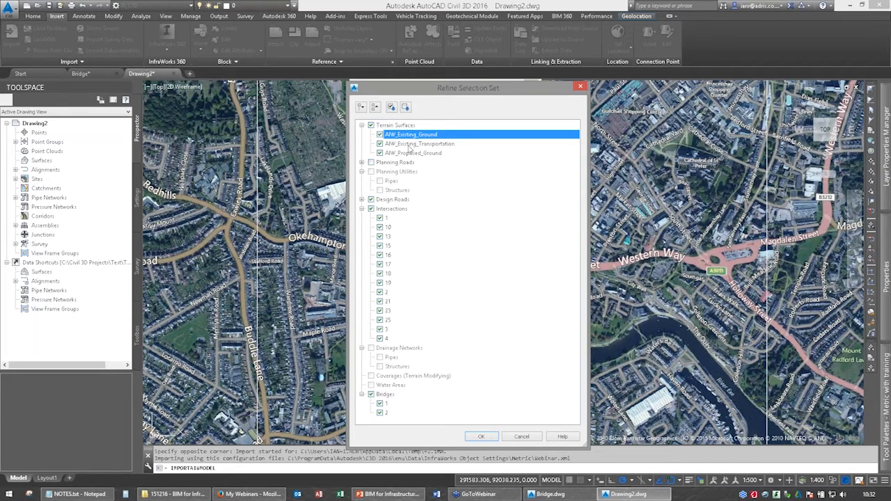
click(411, 144)
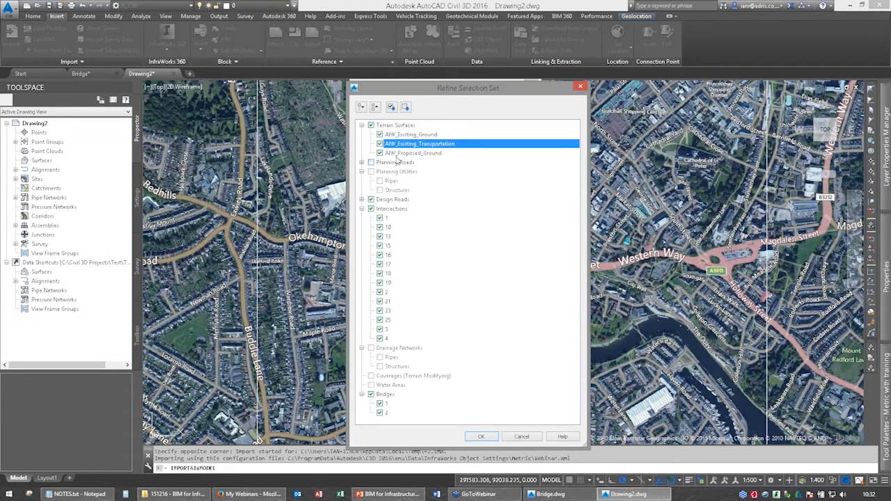
click(381, 153)
click(381, 153)
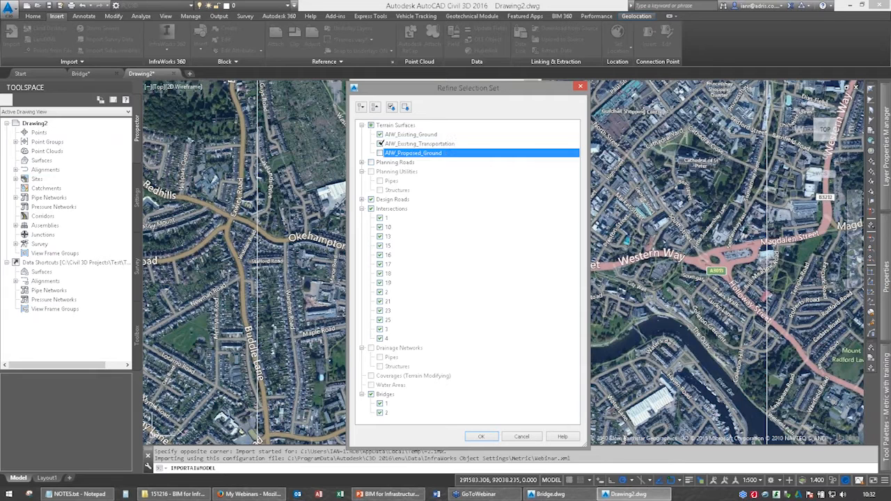
click(380, 143)
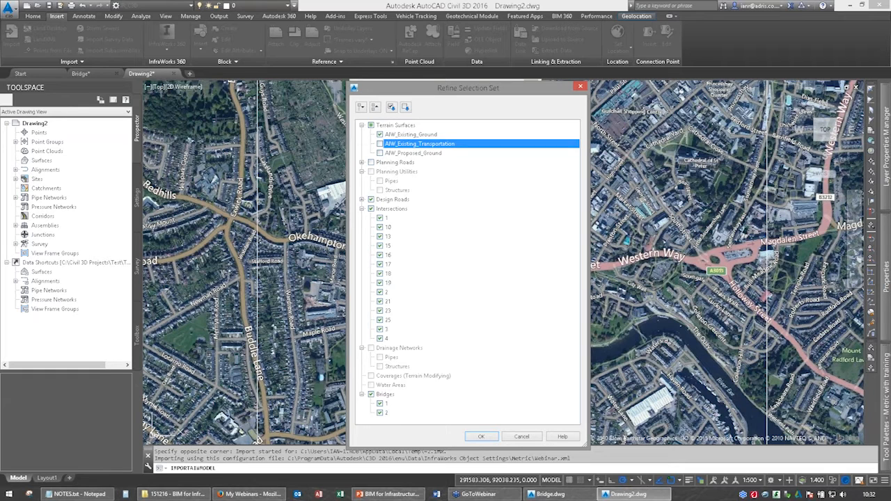
click(480, 437)
click(480, 436)
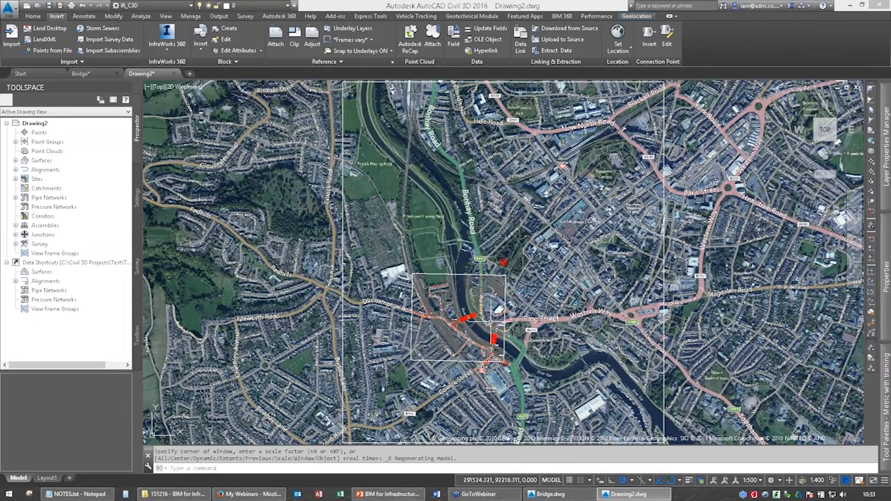
Turn off the online background map behind the imported model.
scroll(470, 348, up, 4)
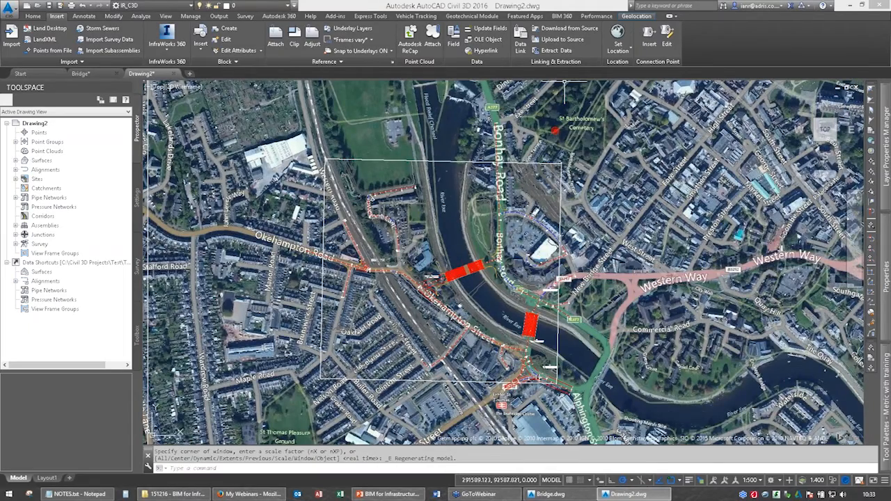
click(636, 15)
click(151, 38)
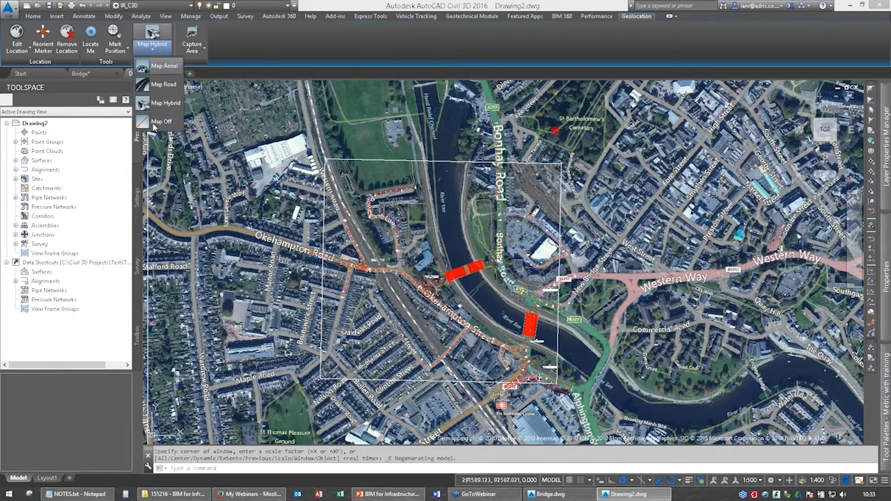
click(160, 121)
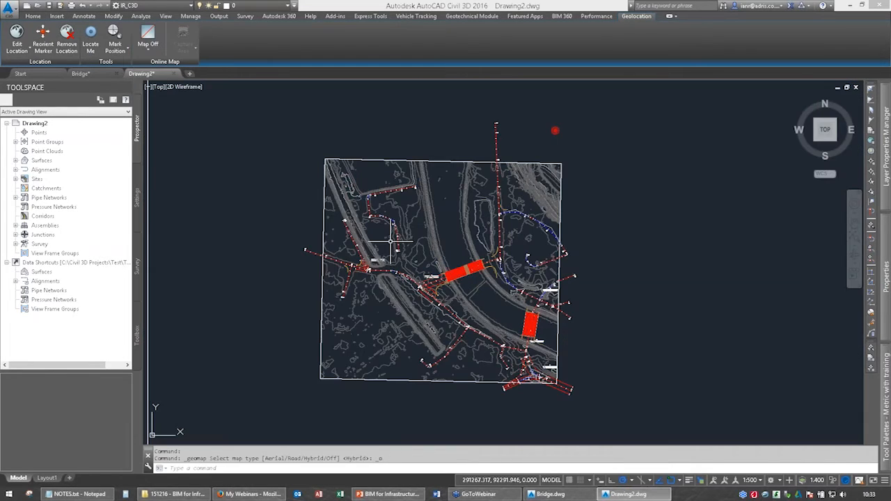
Inspect the AIW_Existing_Ground surface in 3D with the Object Viewer, looking closely at the river channel and embankments.
scroll(433, 274, up, 4)
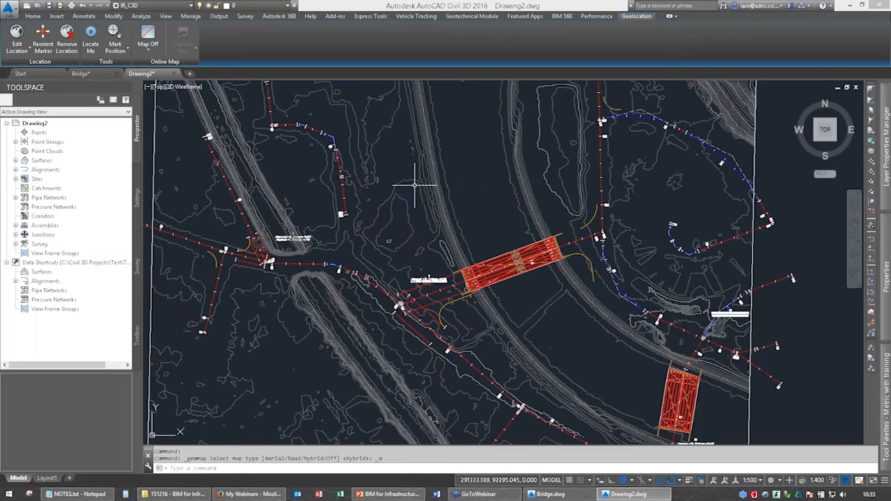
scroll(396, 186, down, 4)
click(390, 176)
right_click(390, 176)
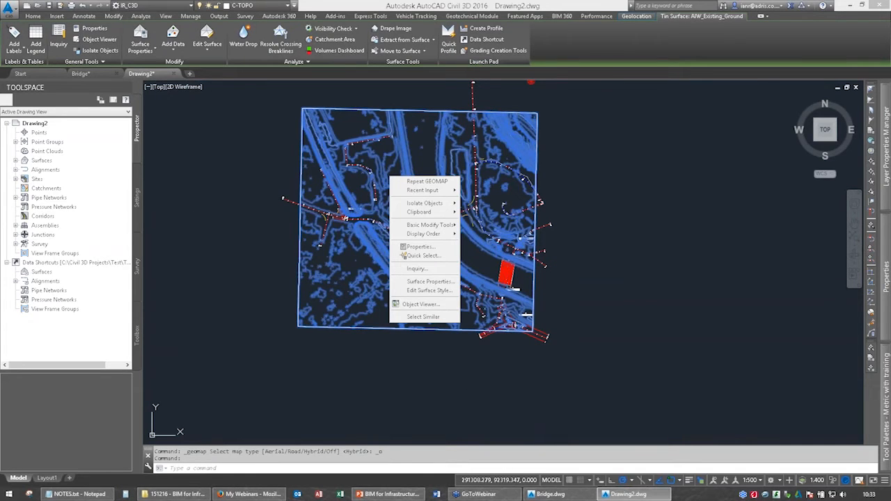
key(Escape)
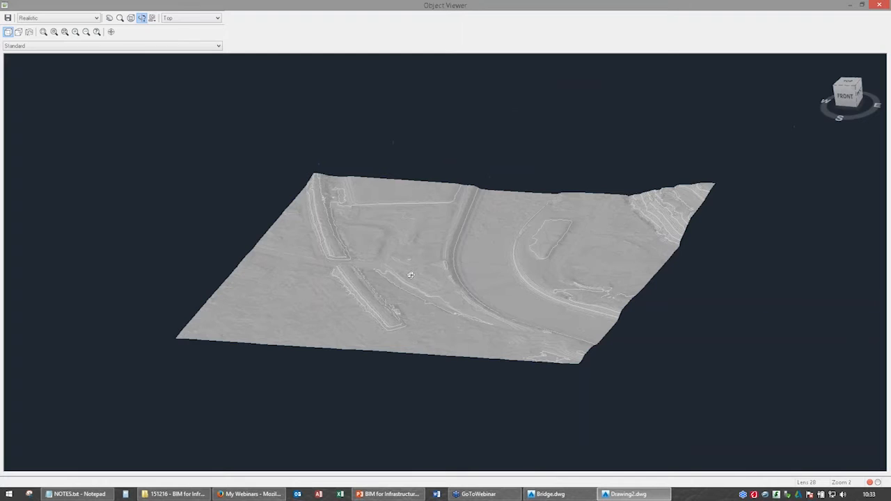
scroll(406, 280, up, 3)
scroll(406, 280, up, 3)
drag(478, 276, 222, 251)
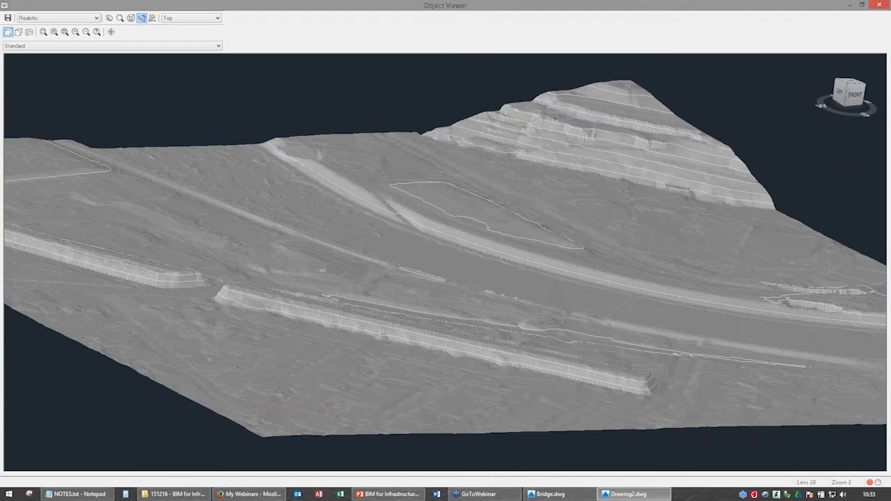
key(Escape)
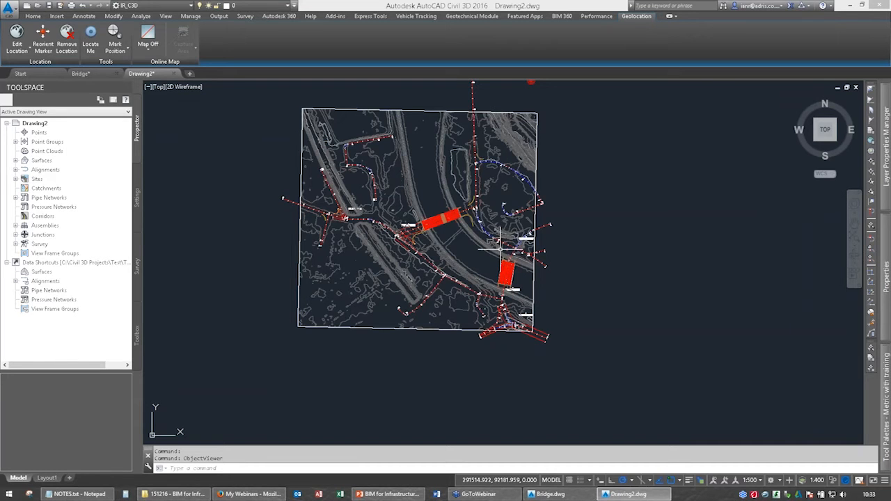
Inspect the northern bridge together with the terrain surface in the Object Viewer, from above and below the deck.
scroll(448, 218, up, 10)
click(449, 219)
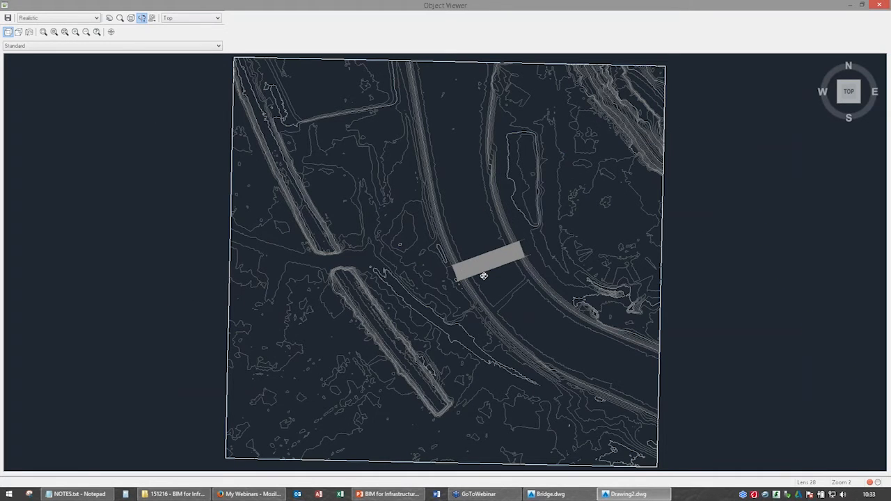
drag(484, 276, 561, 340)
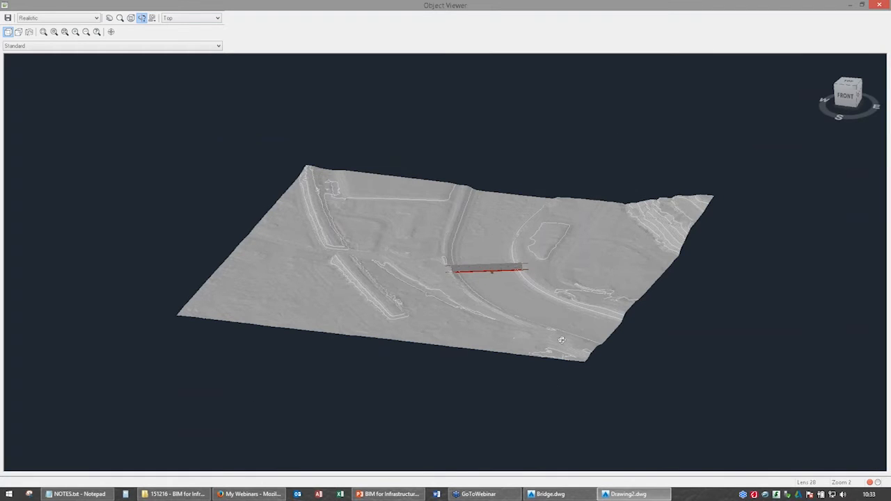
scroll(540, 232, up, 5)
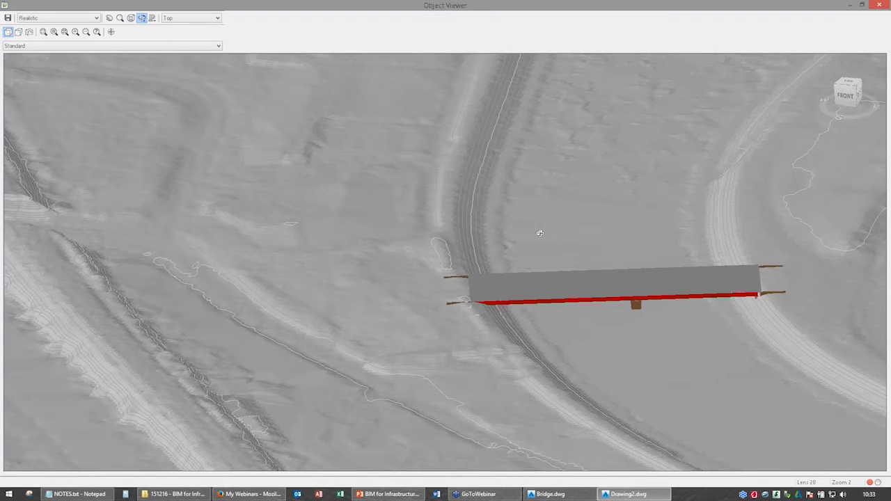
drag(540, 233, 580, 339)
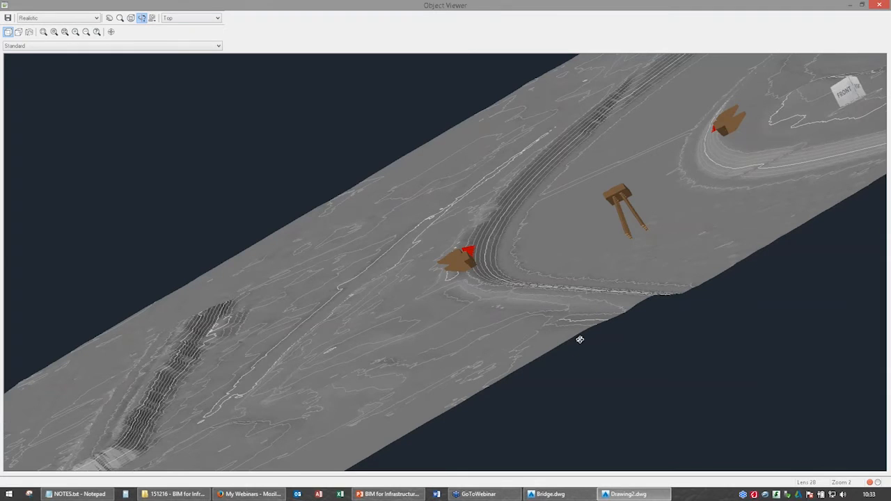
drag(580, 339, 361, 215)
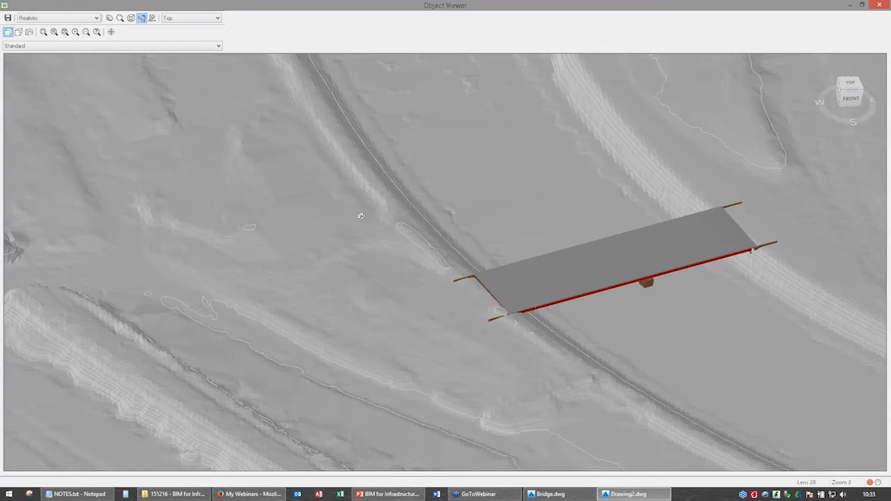
scroll(361, 215, down, 10)
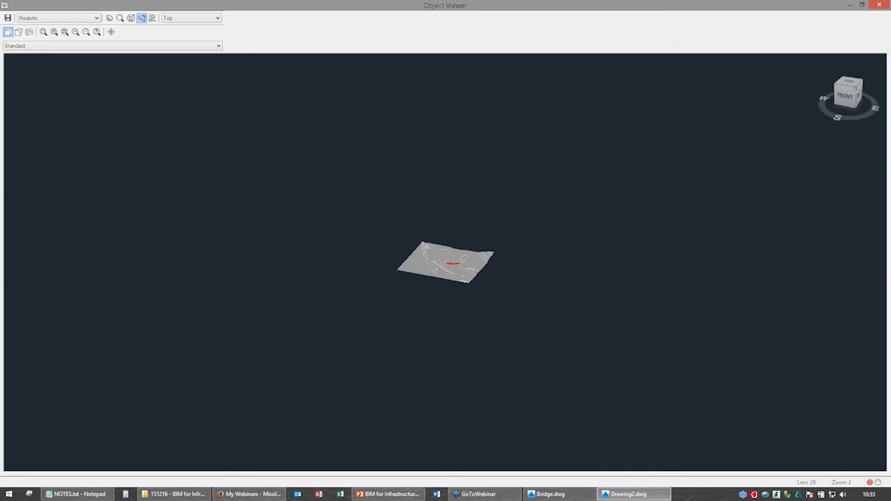
key(Escape)
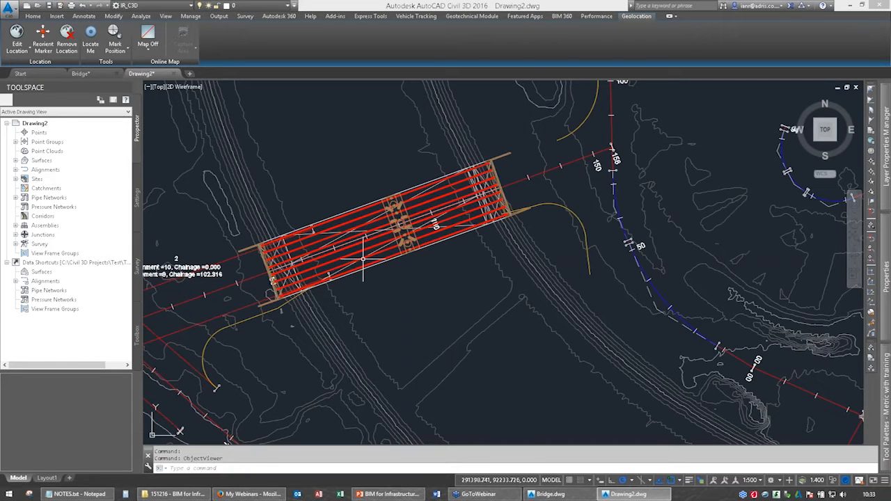
Examine the alignment crossing the northern bridge and the roads it connects on both river banks.
middle_drag(362, 259, 499, 149)
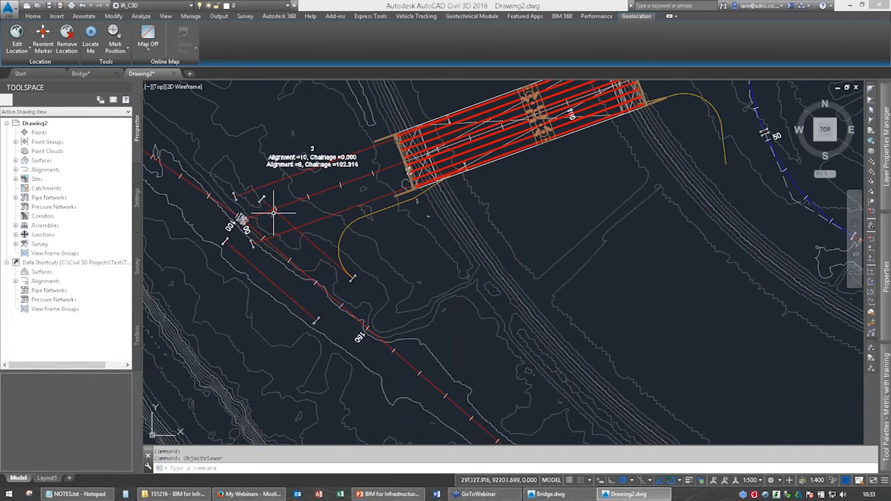
middle_drag(666, 85, 567, 216)
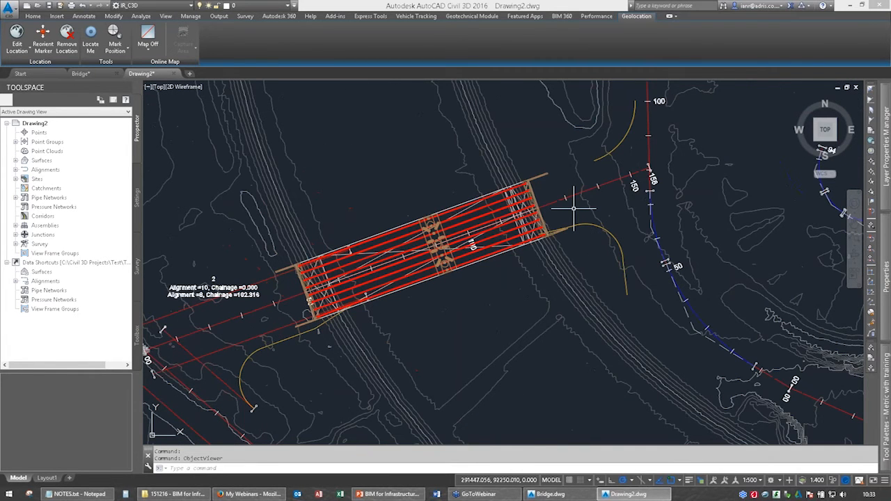
scroll(449, 98, down, 2)
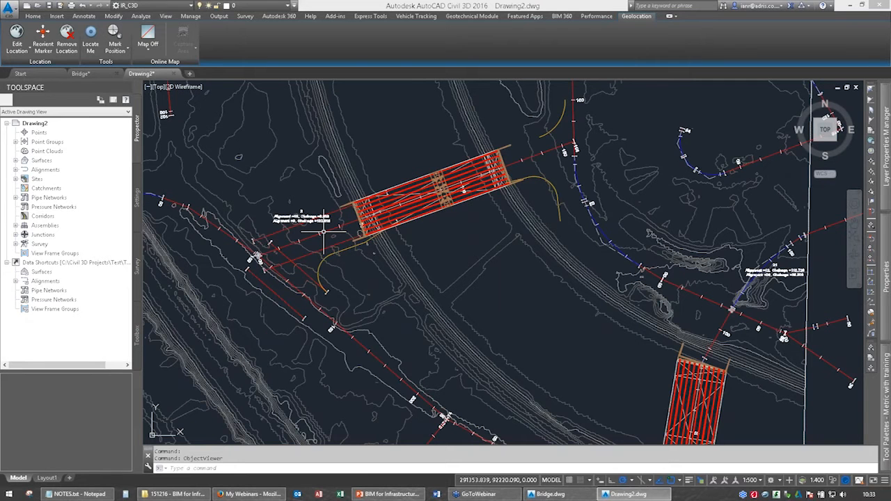
click(323, 232)
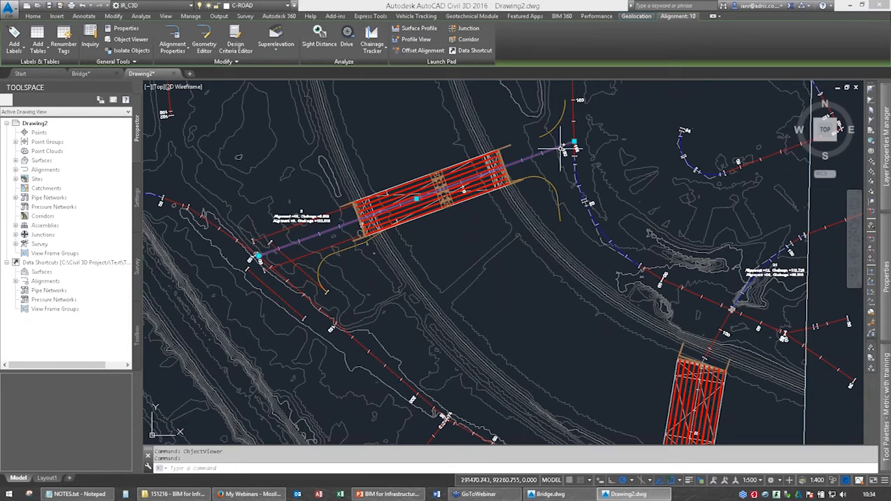
middle_drag(205, 216, 275, 198)
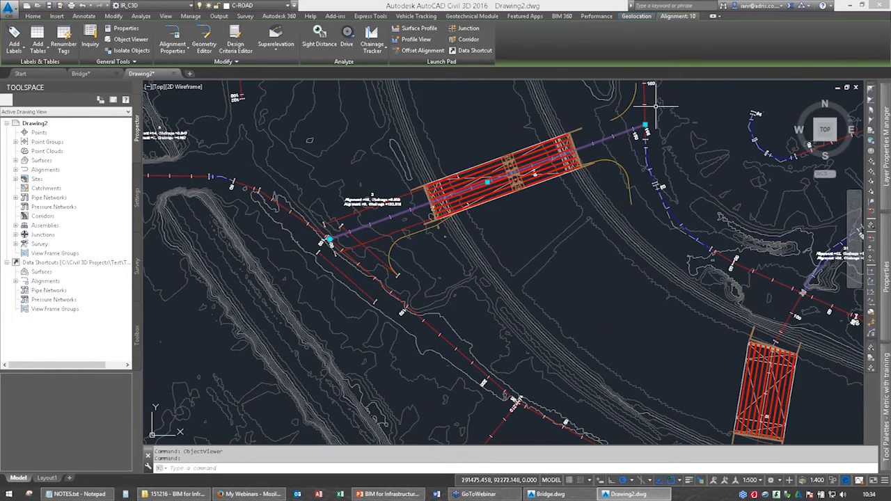
key(Escape)
scroll(326, 266, down, 4)
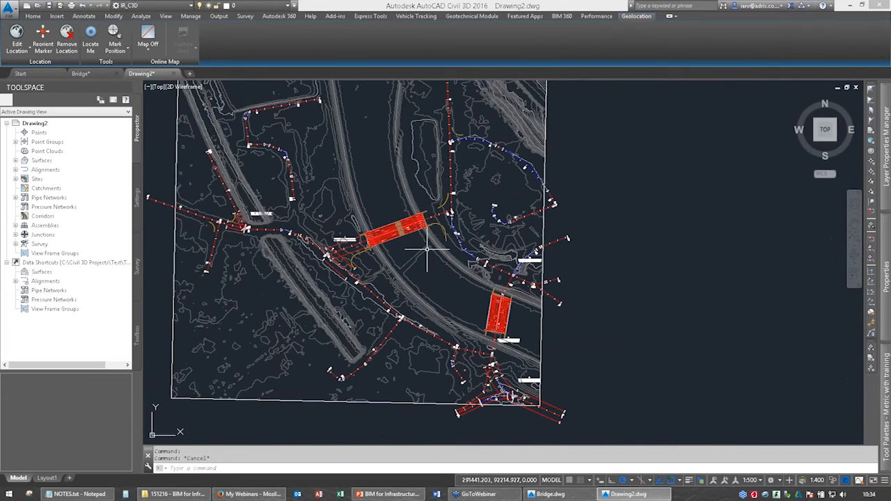
scroll(356, 292, up, 2)
middle_drag(356, 292, 281, 268)
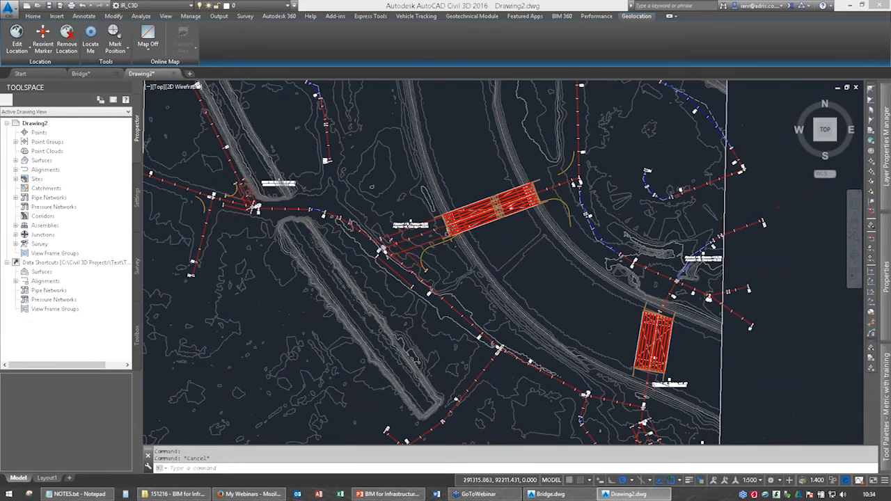
Rename the alignment crossing the northern bridge as Bridge Road.
scroll(426, 233, up, 5)
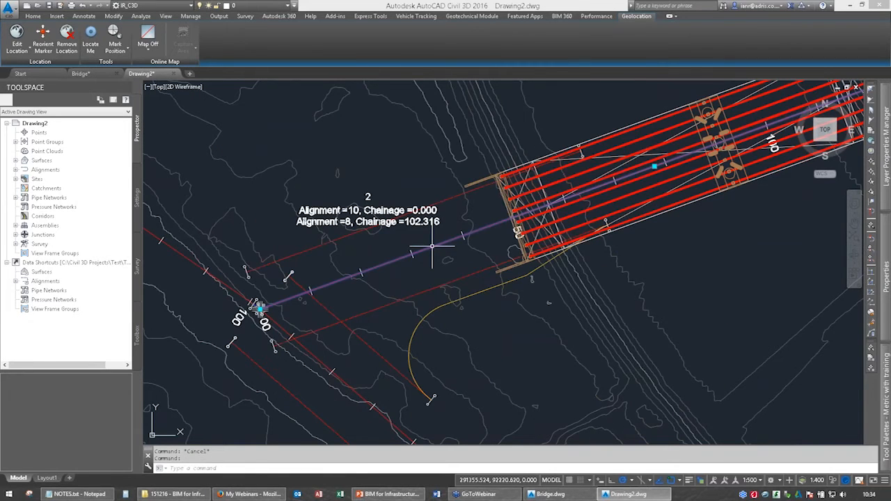
double_click(432, 246)
text(Bridge Road)
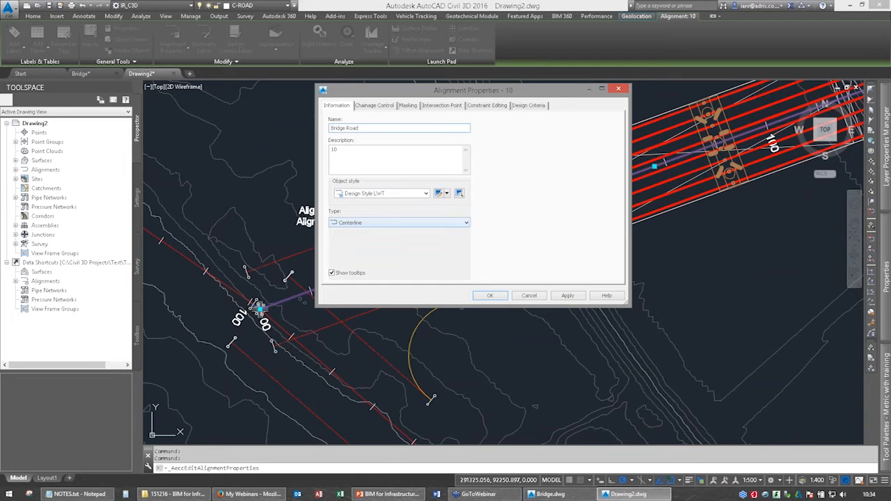
key(Return)
Rename the alignment that Bridge Road joins on the west bank as Left Road.
middle_drag(228, 284, 317, 231)
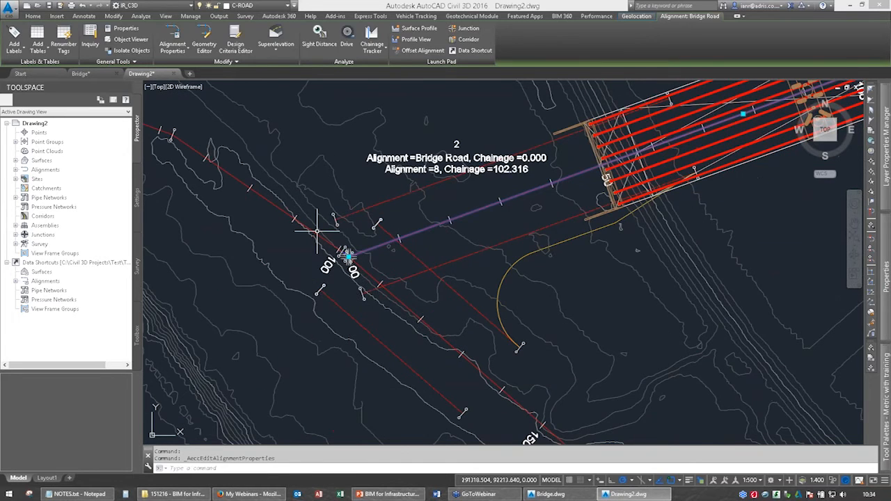
key(Escape)
click(304, 224)
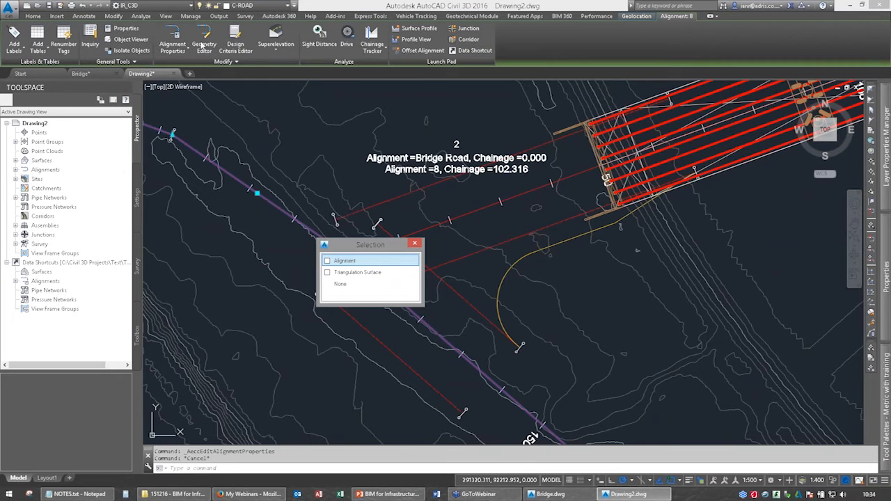
click(203, 43)
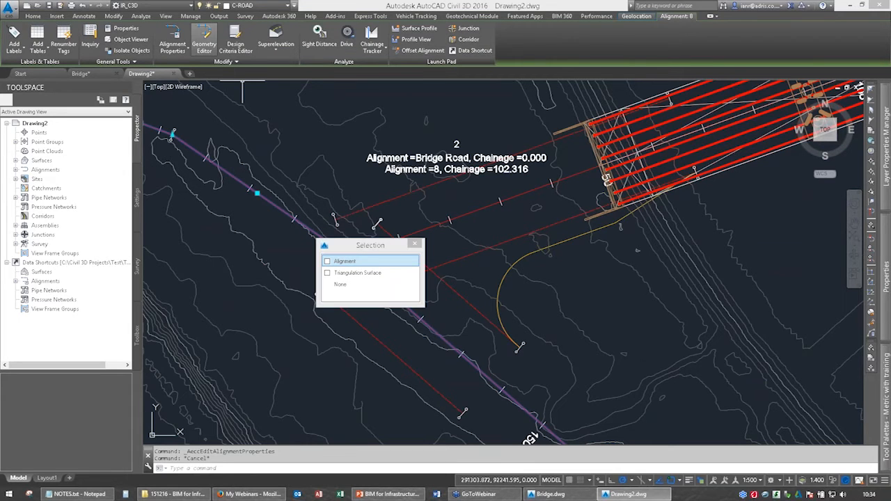
click(173, 39)
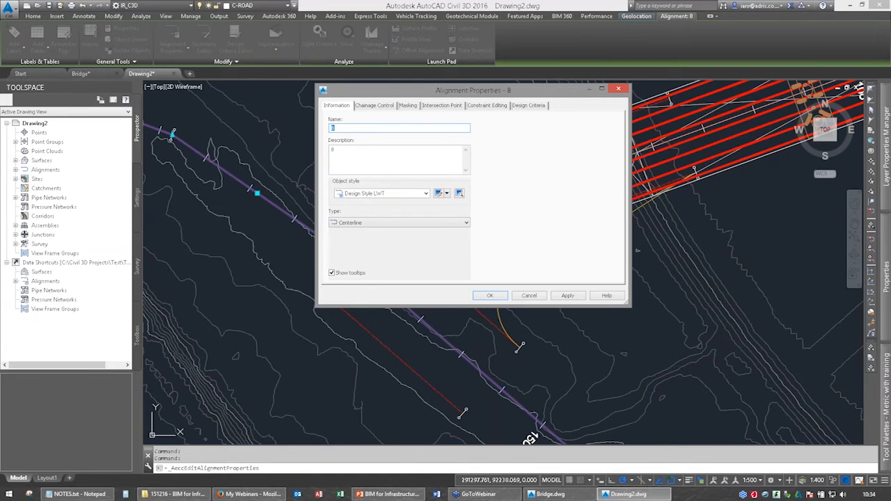
text(Left Road)
key(BackSpace)
key(BackSpace)
text(oad)
click(488, 295)
Rename the alignment that Bridge Road meets on the east bank as A366 and clear the selection.
middle_drag(453, 269, 197, 339)
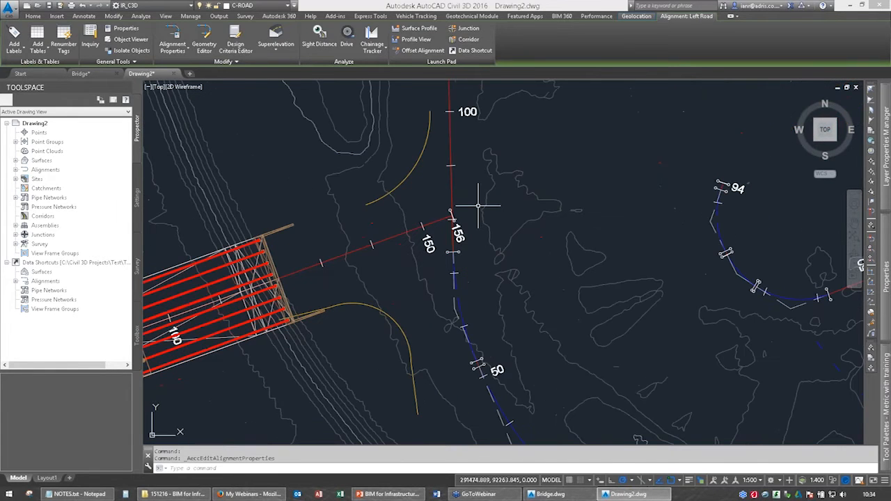
key(Escape)
key(Escape)
click(450, 252)
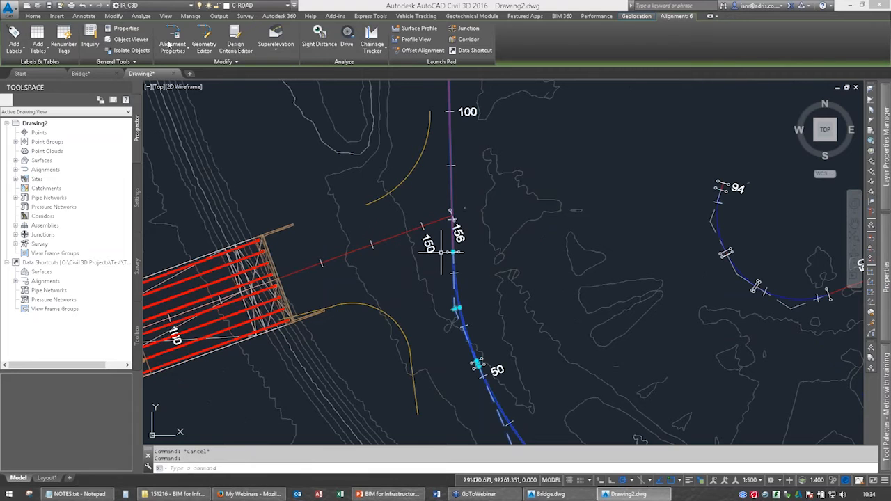
click(168, 44)
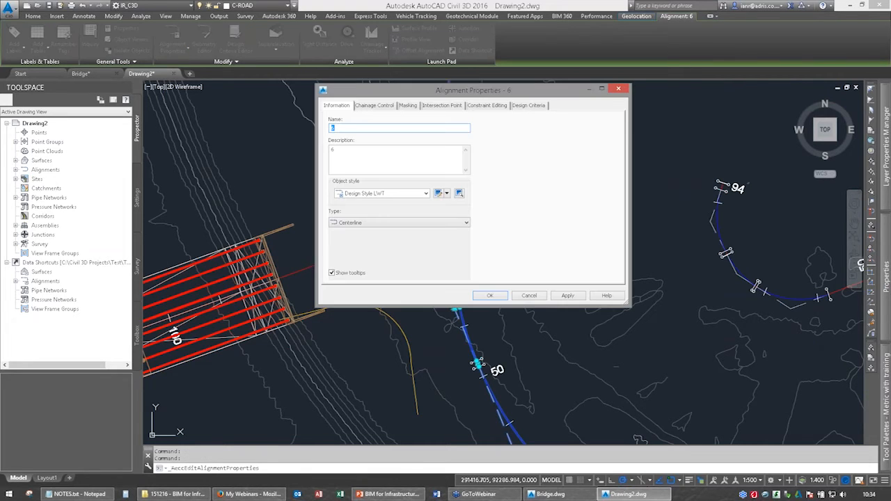
text(A366)
click(493, 299)
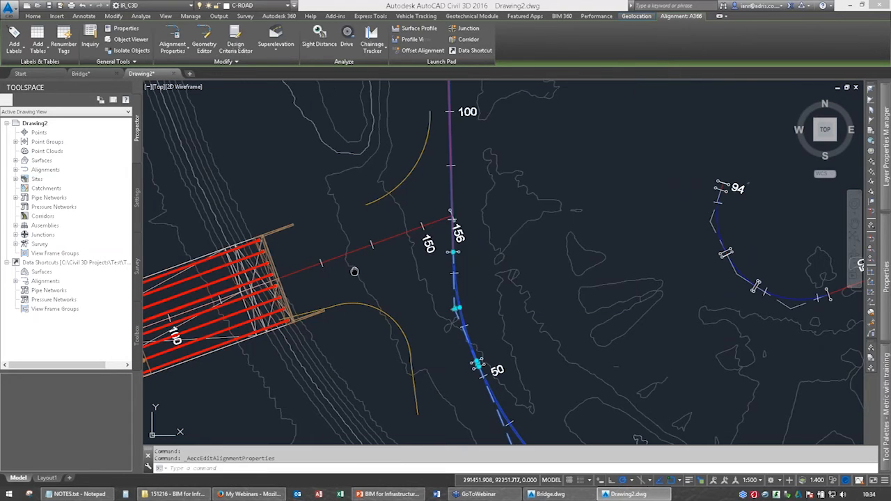
middle_drag(355, 271, 495, 228)
scroll(495, 228, down, 4)
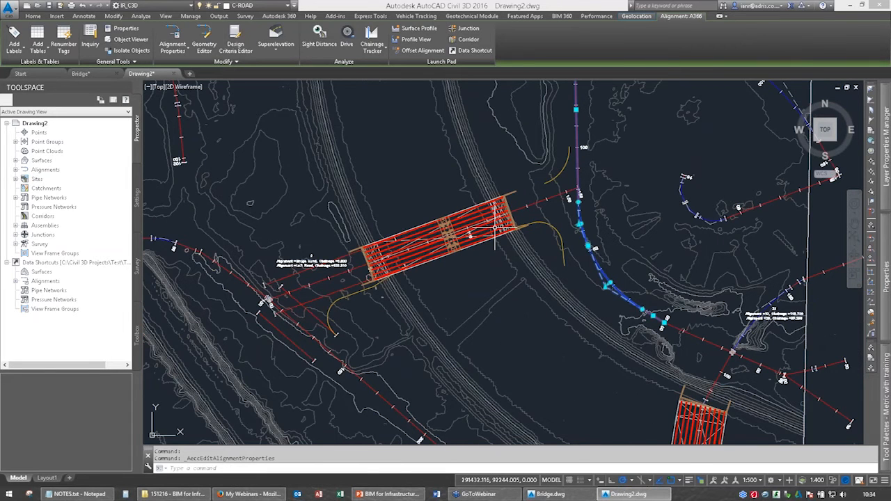
key(Escape)
key(Escape)
Examine the junction label where Bridge Road meets Left Road and the layout of the surrounding alignments.
mouse_move(509, 236)
middle_down()
mouse_move(462, 244)
mouse_move(487, 232)
middle_up()
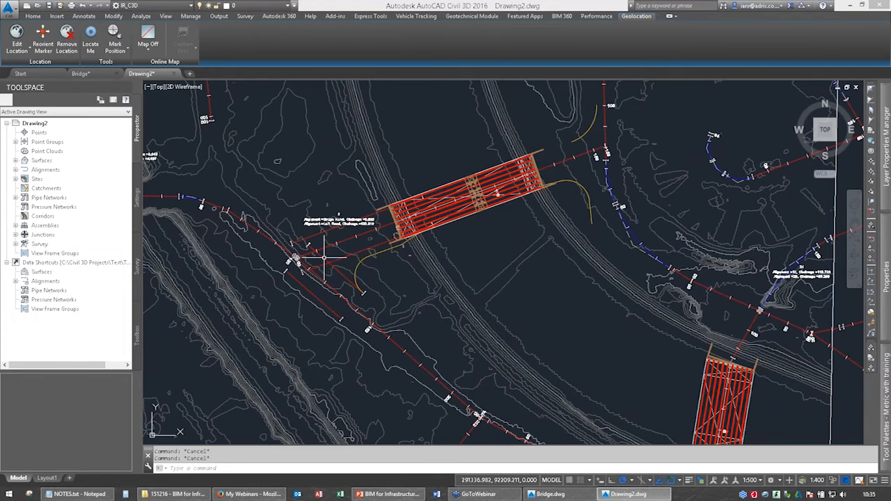
scroll(324, 257, up, 6)
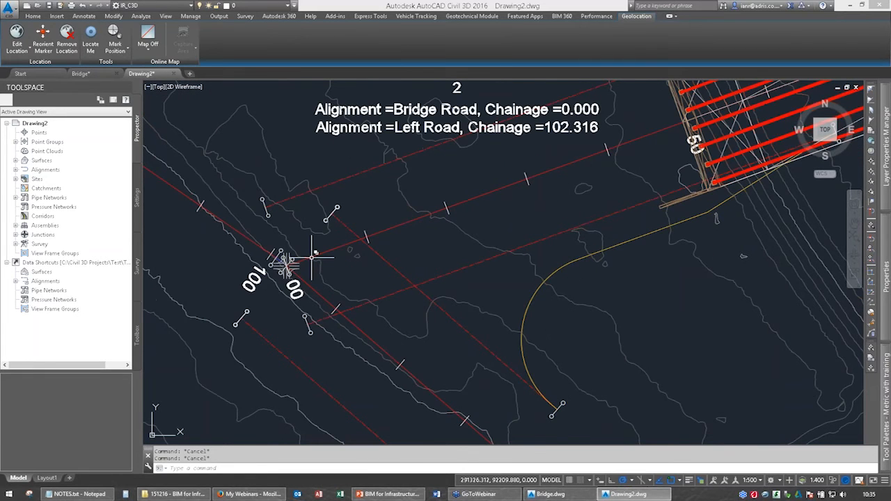
scroll(312, 258, down, 4)
scroll(610, 191, down, 2)
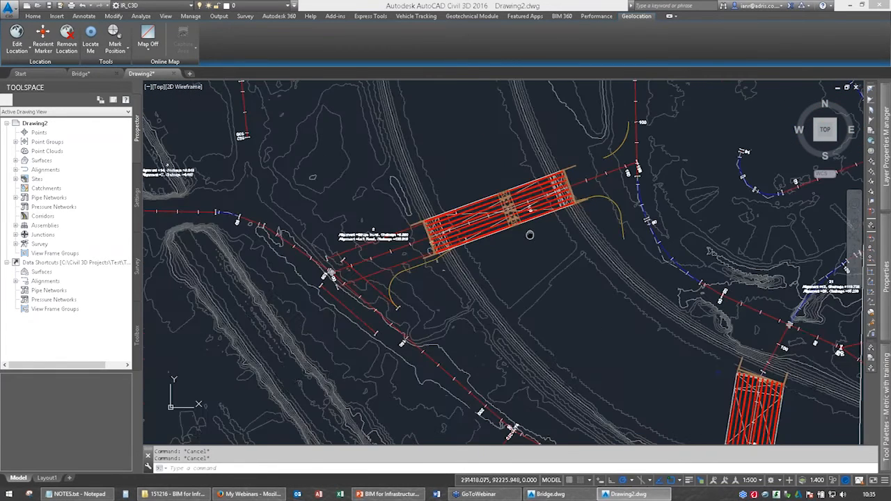
scroll(564, 228, down, 6)
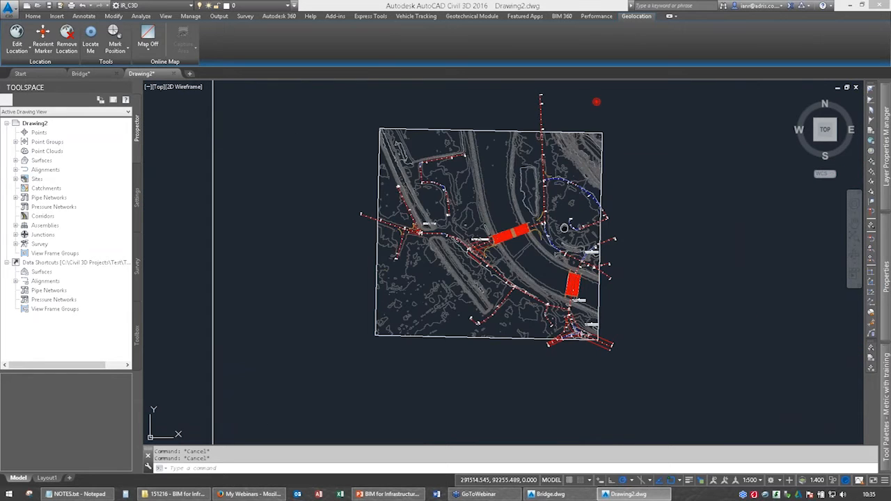
middle_drag(564, 227, 501, 264)
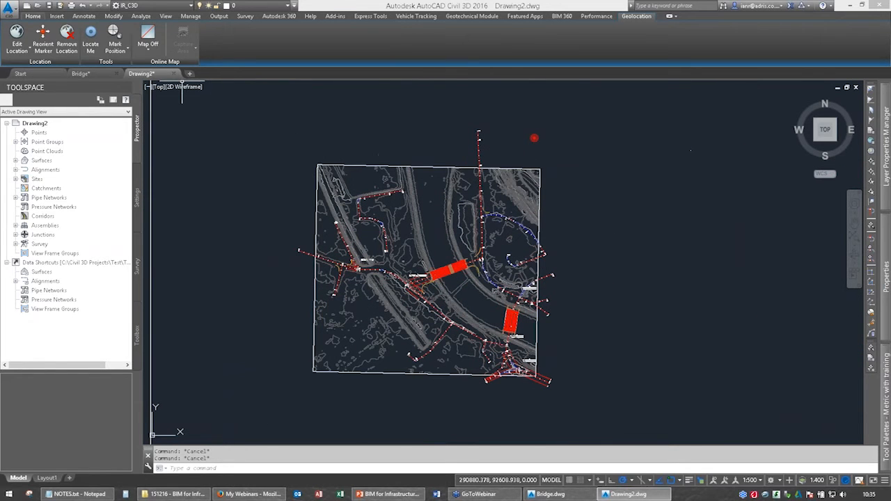
scroll(425, 292, up, 6)
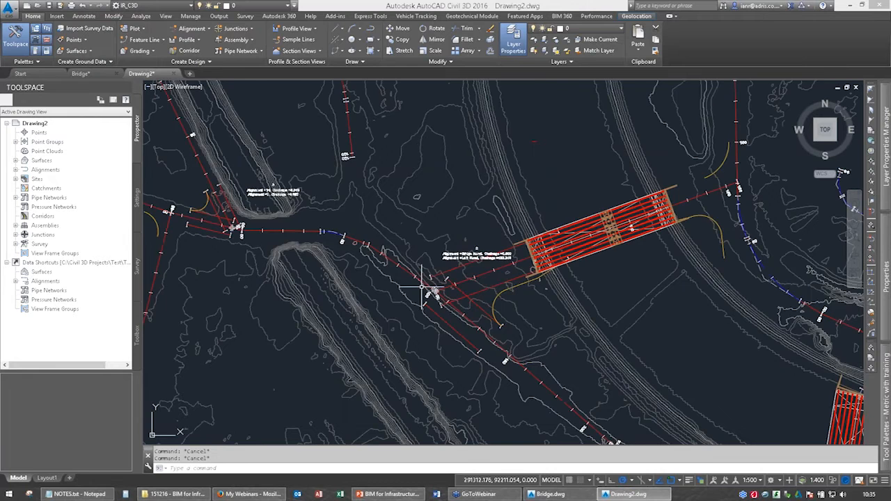
middle_drag(425, 292, 339, 292)
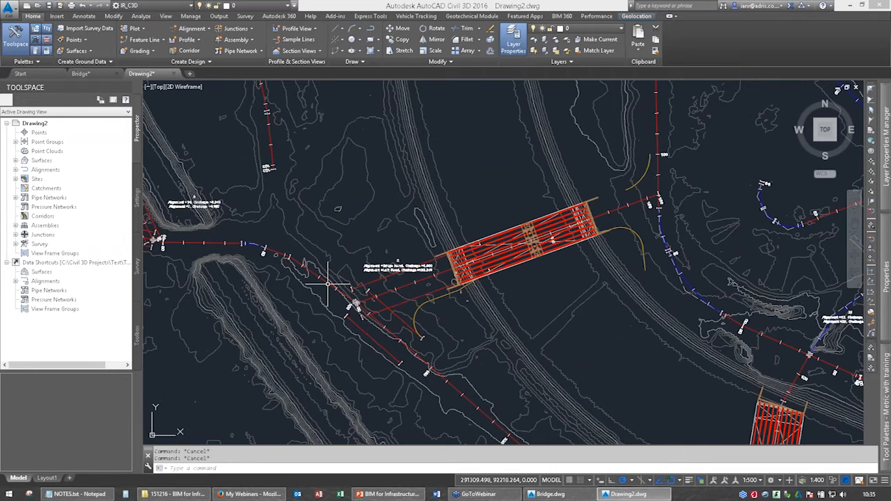
Set up a profile view for the Left Road alignment with the 5x Exaggeration style and automatic view height.
click(292, 28)
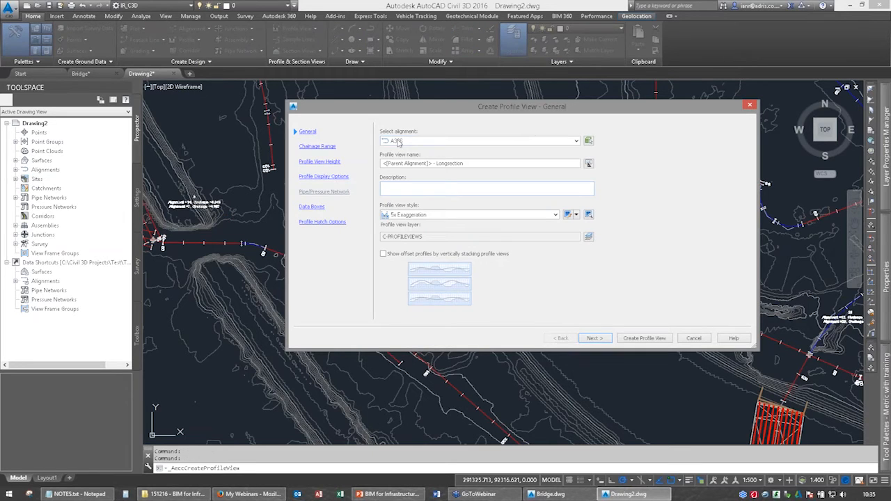
click(399, 142)
click(407, 188)
click(592, 338)
click(592, 339)
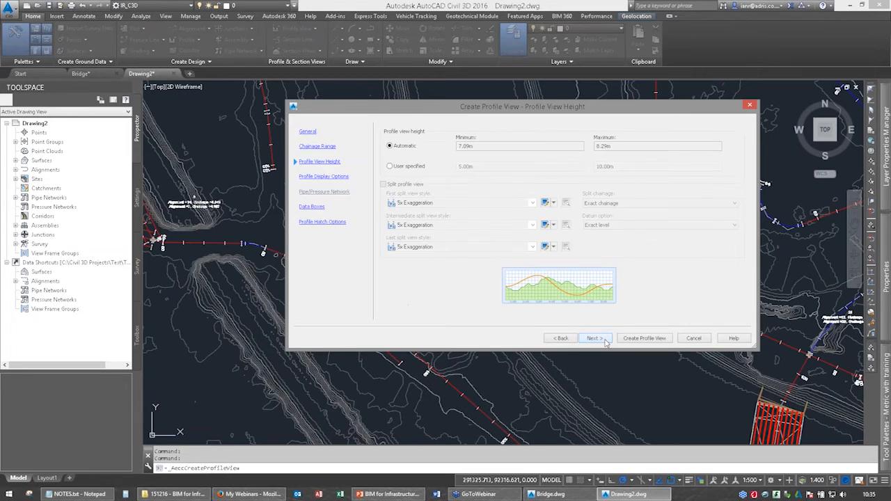
click(605, 339)
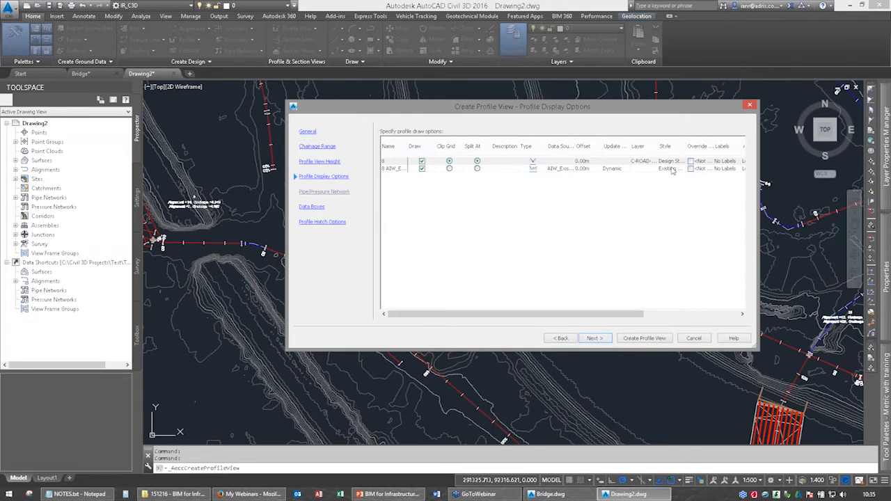
Keep Design Style LWT for the design profile and place the Left Road long section in empty space east of the site.
drag(408, 148, 471, 148)
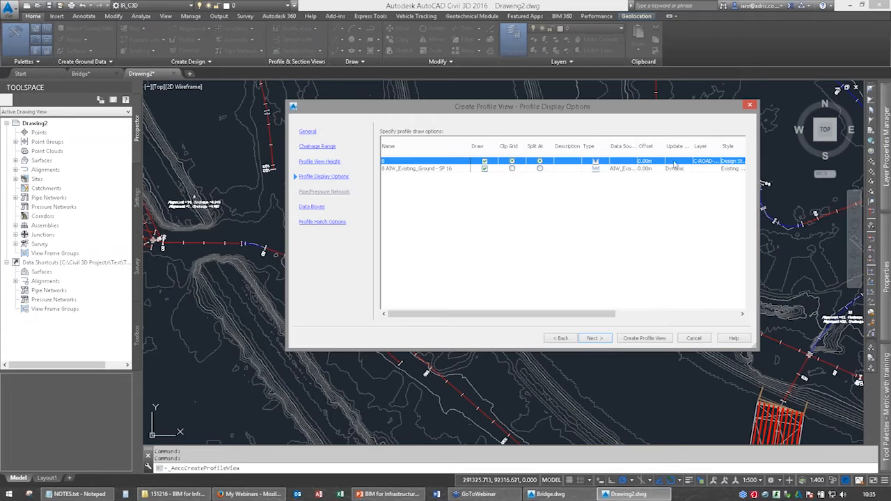
click(733, 164)
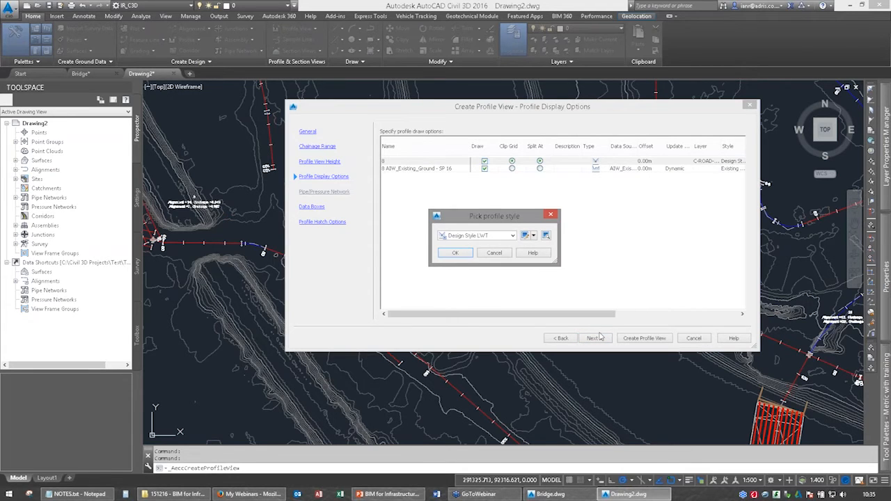
key(Return)
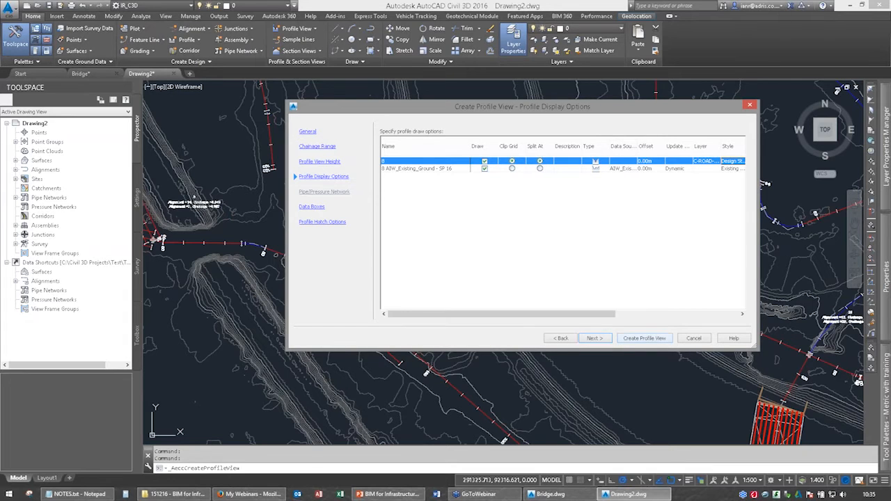
click(644, 338)
click(553, 275)
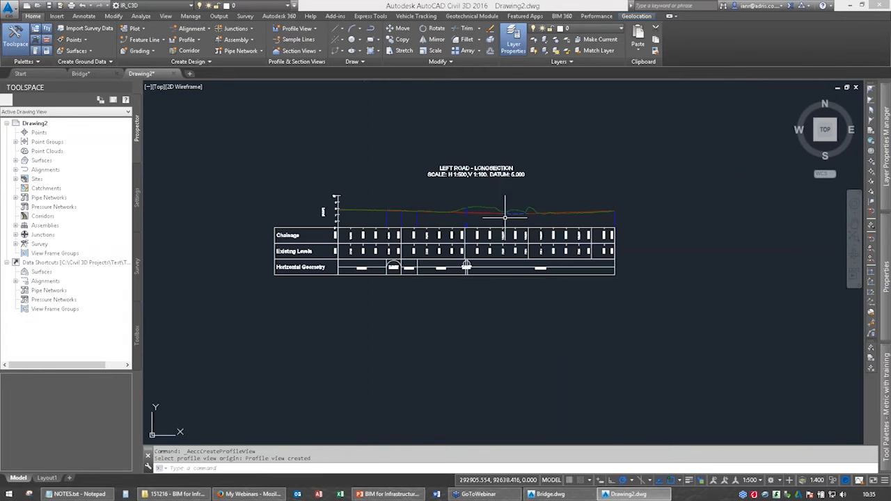
scroll(504, 216, up, 6)
scroll(372, 159, down, 6)
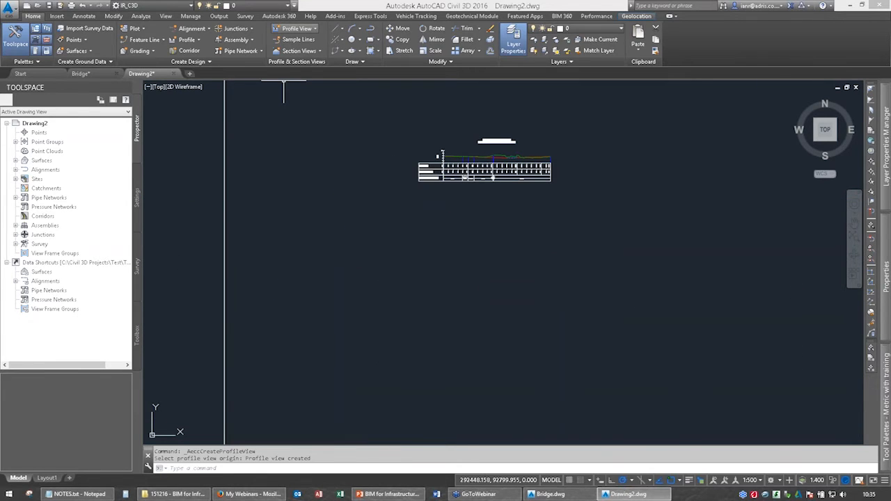
Create the A366 long section with the 5x Exaggeration style, place it below the Left Road long section and inspect it.
click(296, 28)
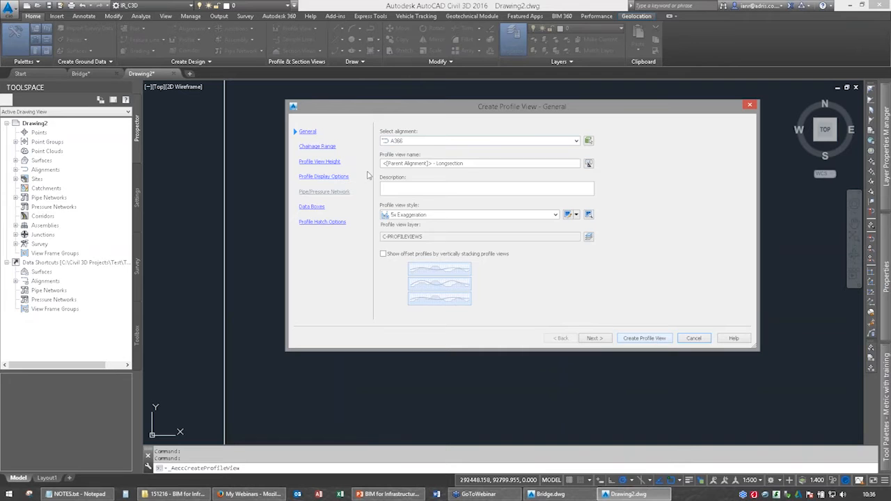
key(Return)
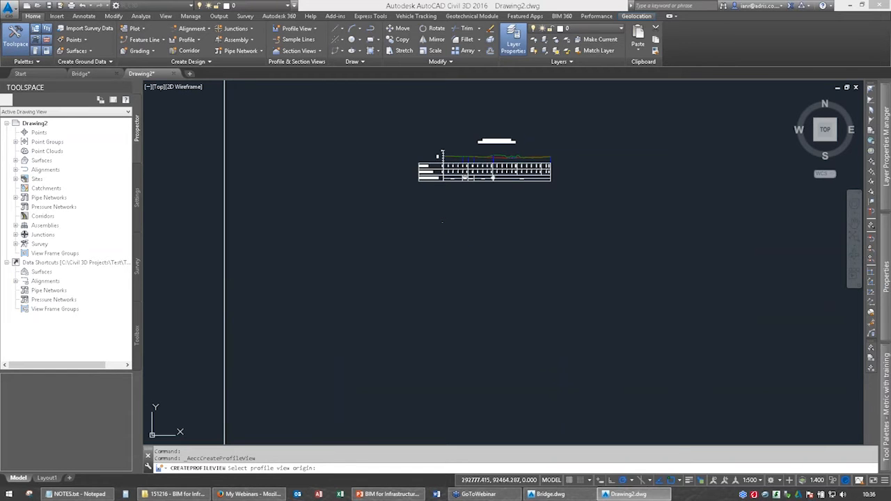
scroll(456, 164, up, 12)
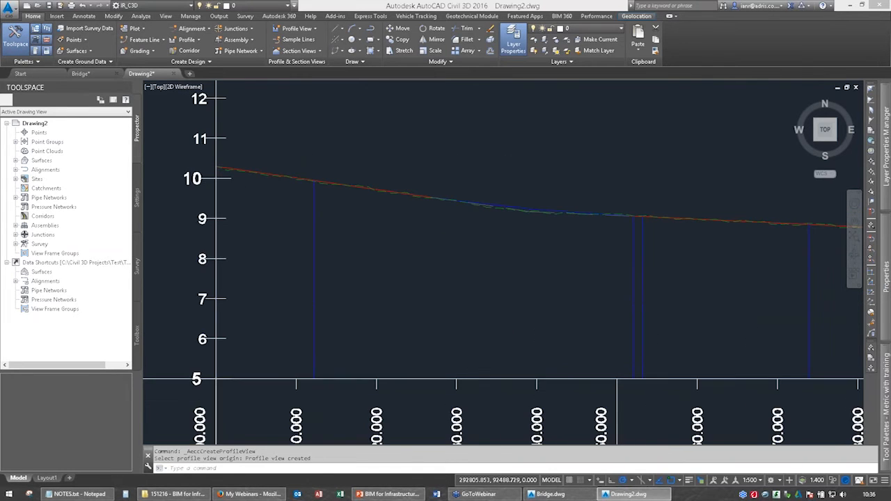
scroll(434, 183, up, 4)
scroll(450, 244, down, 3)
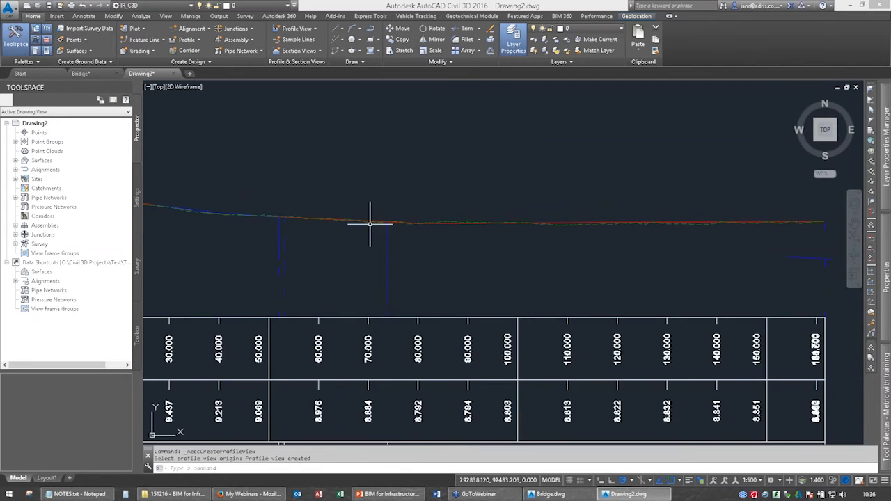
scroll(369, 224, down, 5)
scroll(456, 254, down, 5)
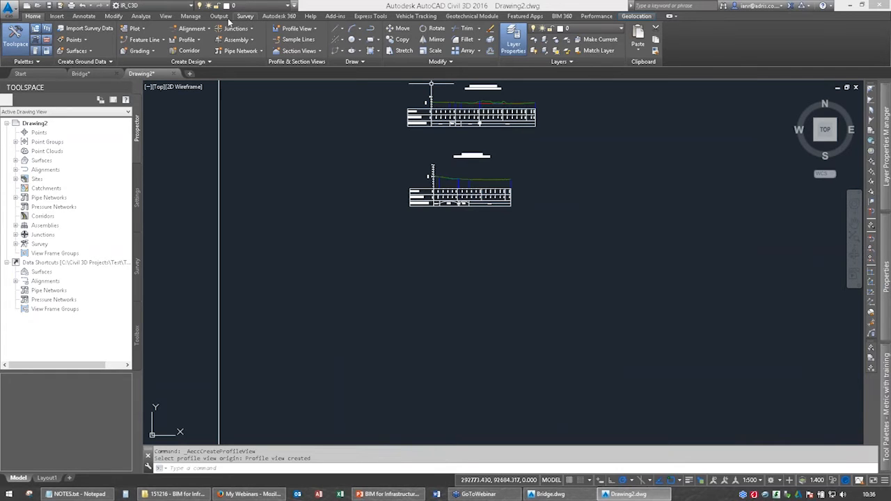
Create a profile view for the Bridge Road alignment, place it below the other two long sections and inspect it.
click(297, 28)
click(297, 48)
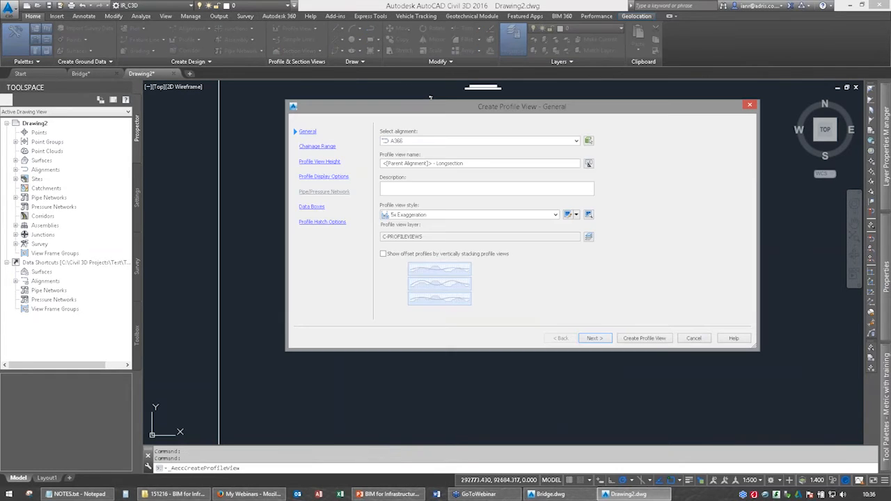
click(577, 141)
click(414, 306)
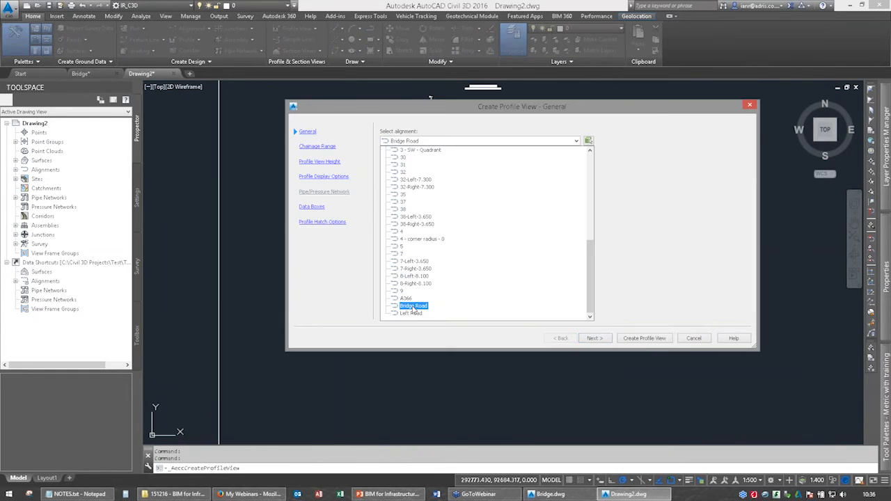
click(639, 338)
click(441, 291)
scroll(411, 295, up, 4)
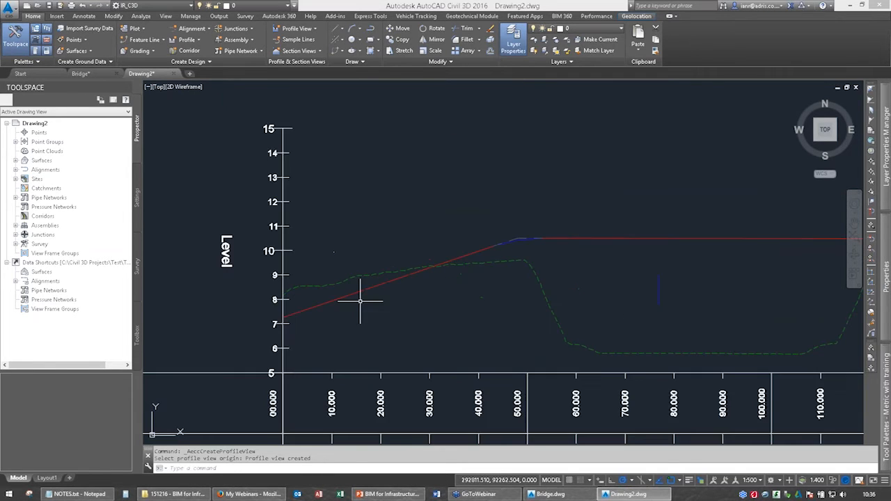
scroll(637, 308, down, 2)
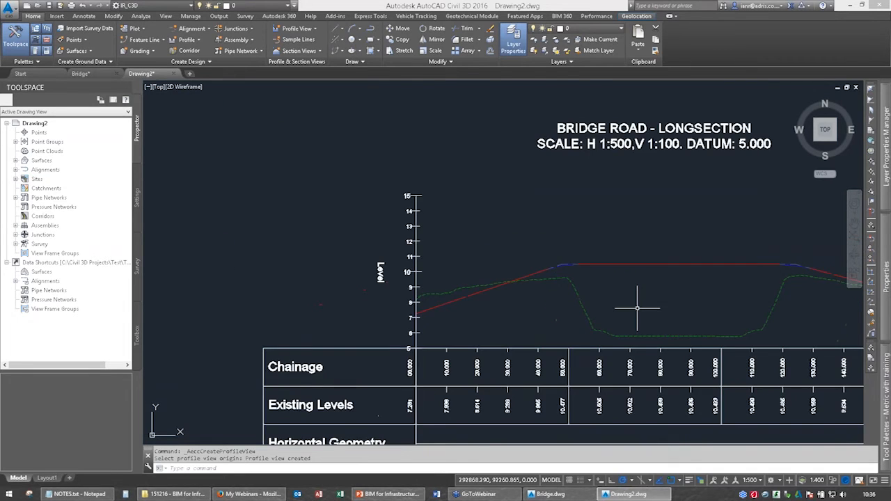
middle_drag(694, 342, 546, 292)
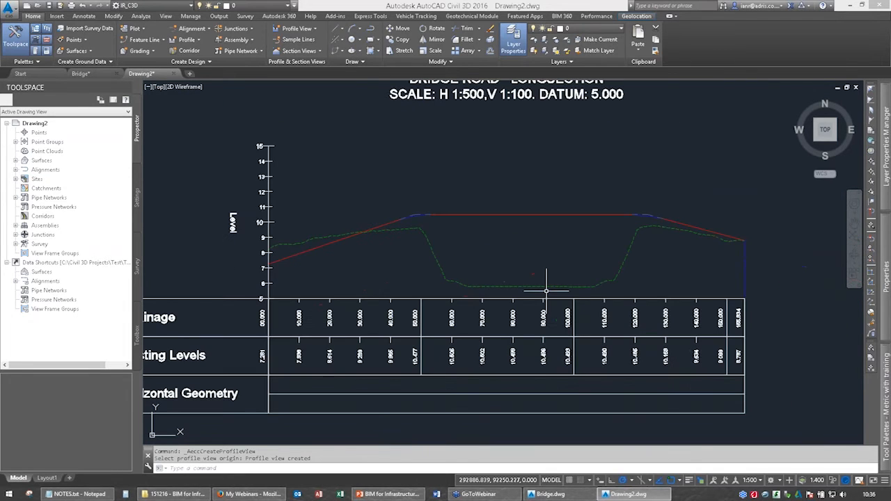
Switch the Bridge Road long section to a user specified height with a minimum level of -2 m and clear the selection.
click(341, 299)
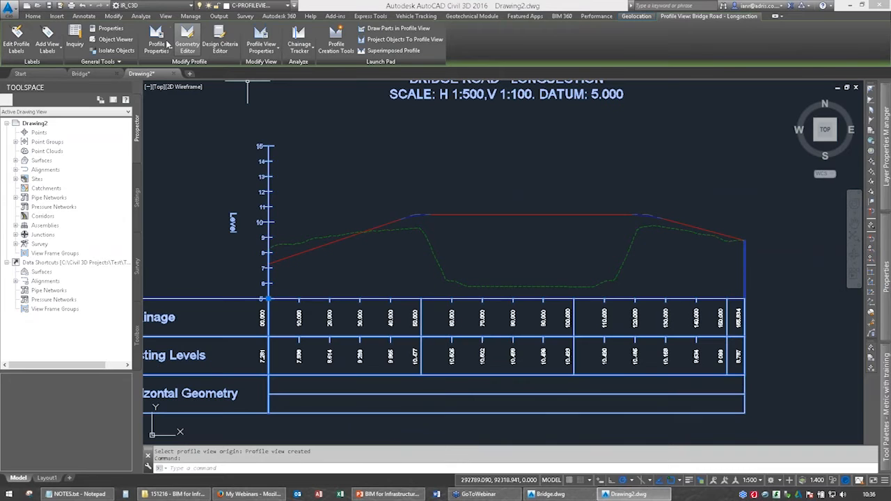
click(265, 34)
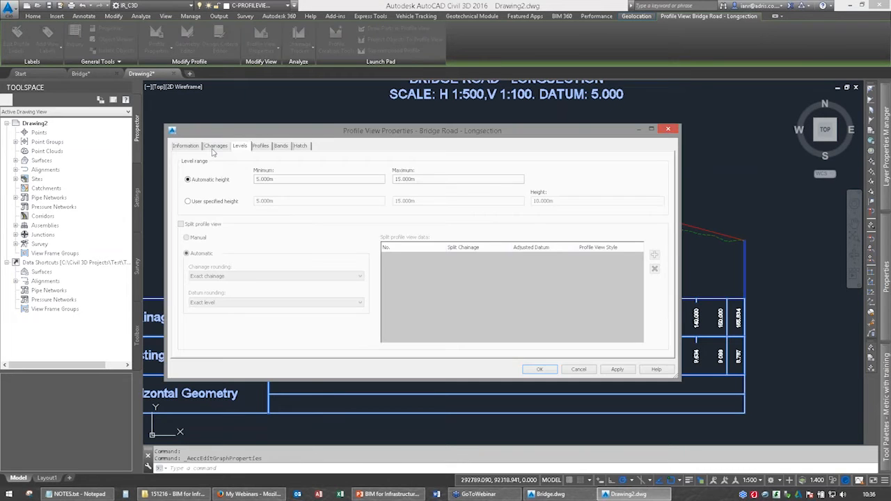
click(192, 203)
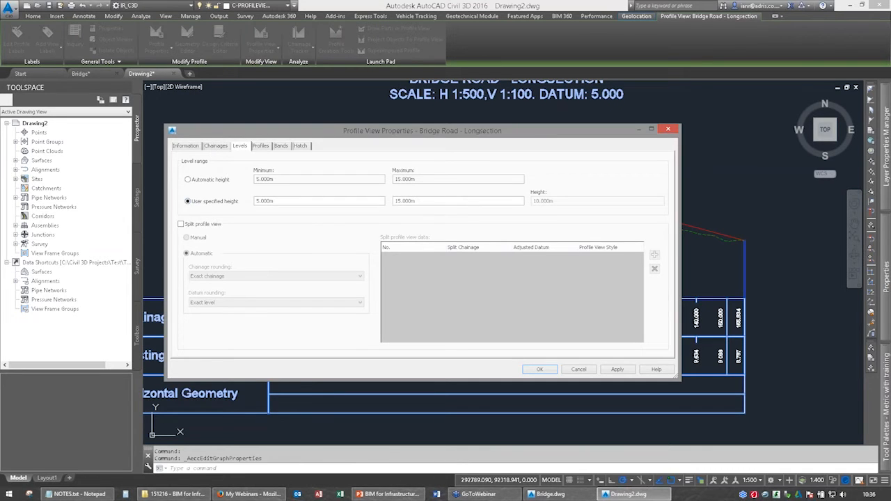
key(Delete)
text(-2)
drag(415, 130, 437, 143)
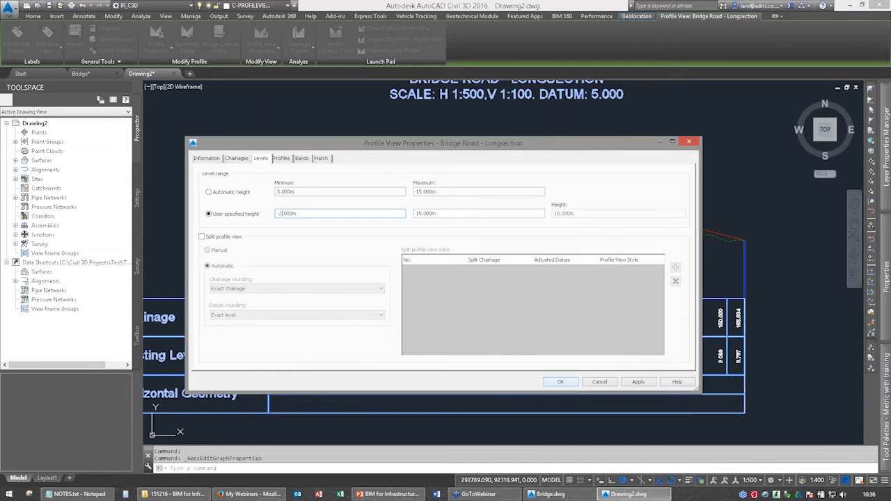
click(564, 382)
key(Escape)
key(Escape)
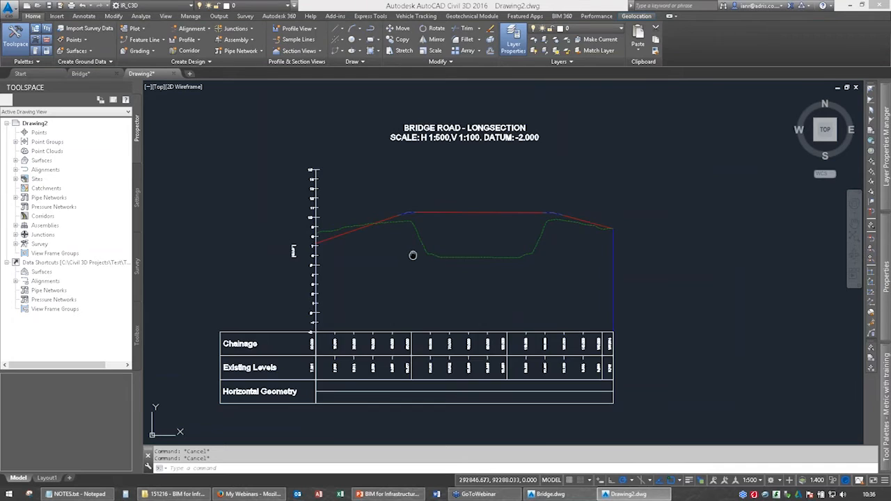
Examine the Bridge Road profile against existing ground in the long section and the bridge's location on the site plan.
middle_drag(413, 256, 490, 252)
scroll(492, 221, up, 3)
scroll(488, 227, down, 2)
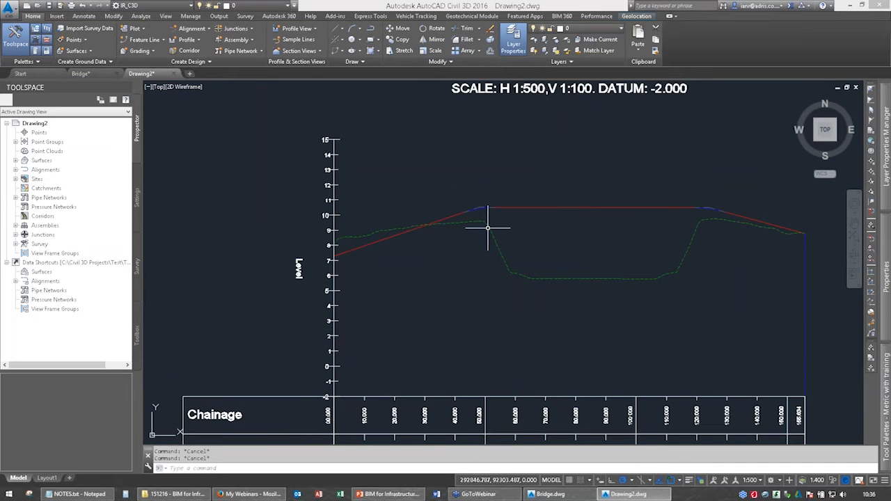
scroll(488, 227, down, 2)
scroll(402, 262, up, 6)
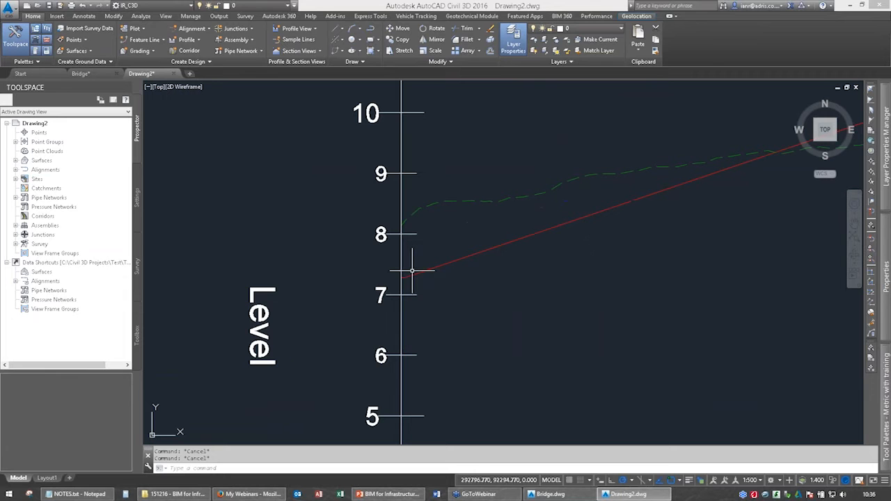
scroll(411, 266, down, 6)
scroll(527, 241, down, 8)
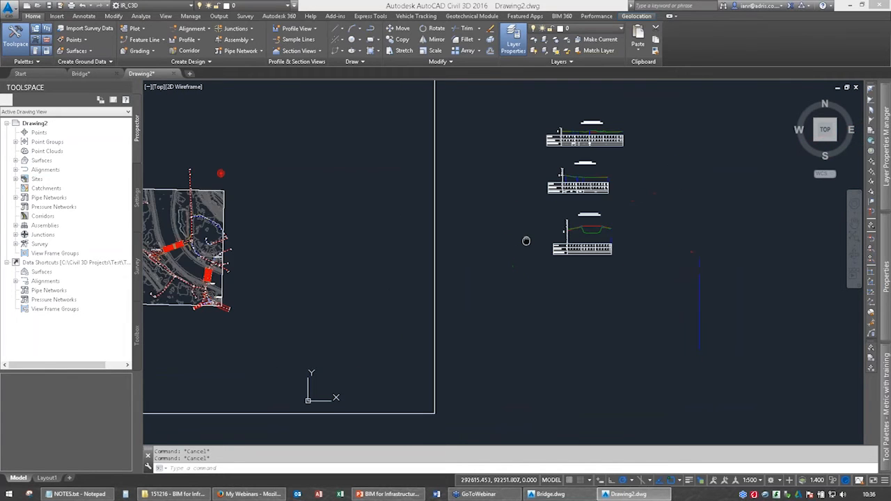
middle_drag(526, 241, 713, 236)
scroll(350, 238, up, 4)
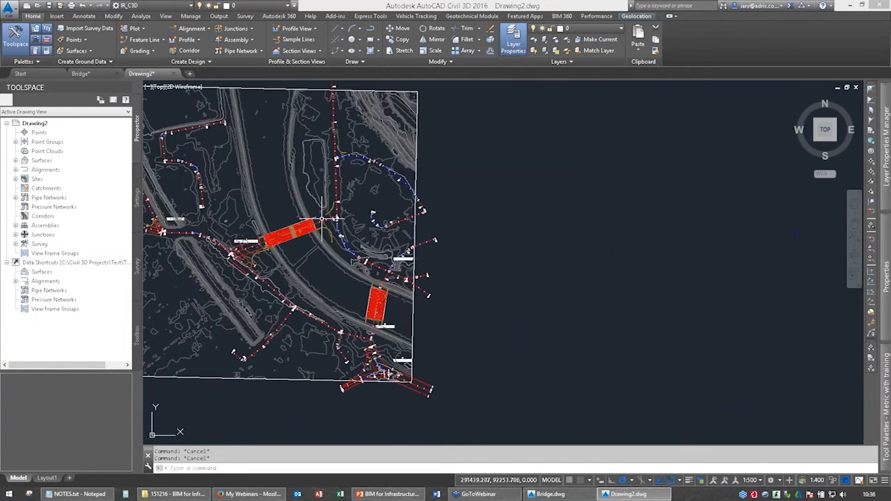
scroll(321, 219, down, 5)
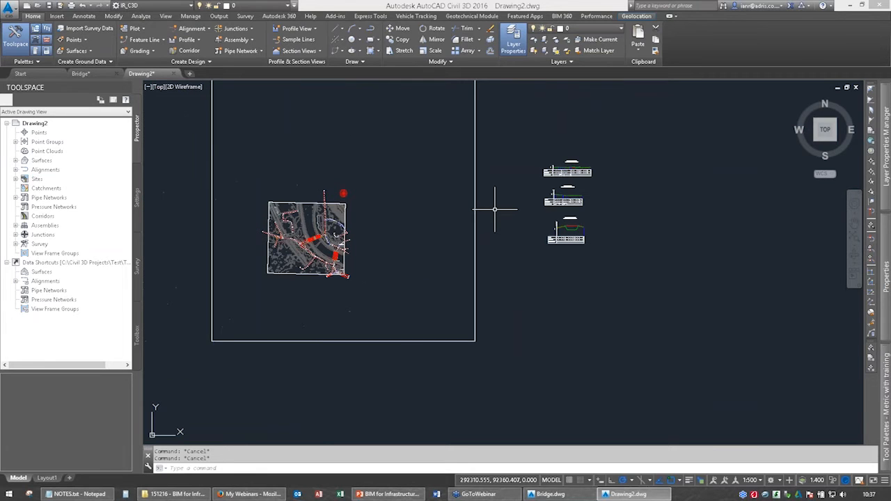
mouse_move(886, 404)
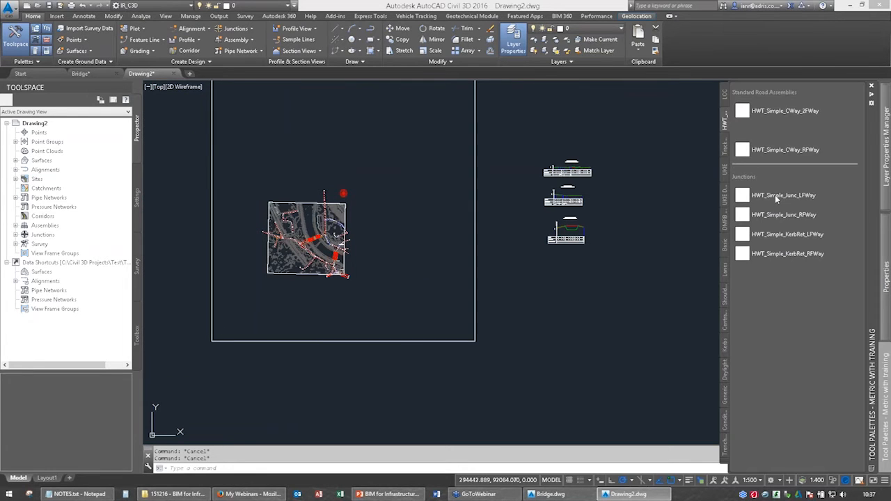
click(773, 197)
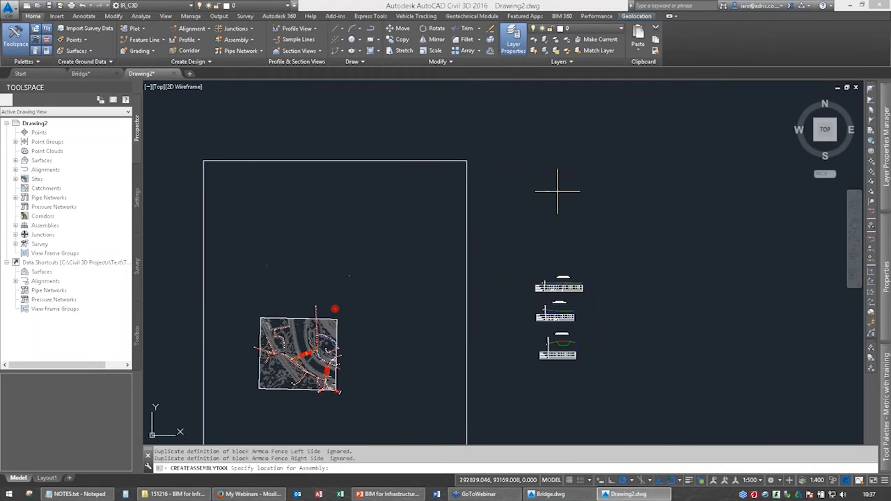
scroll(558, 191, up, 6)
scroll(568, 191, up, 4)
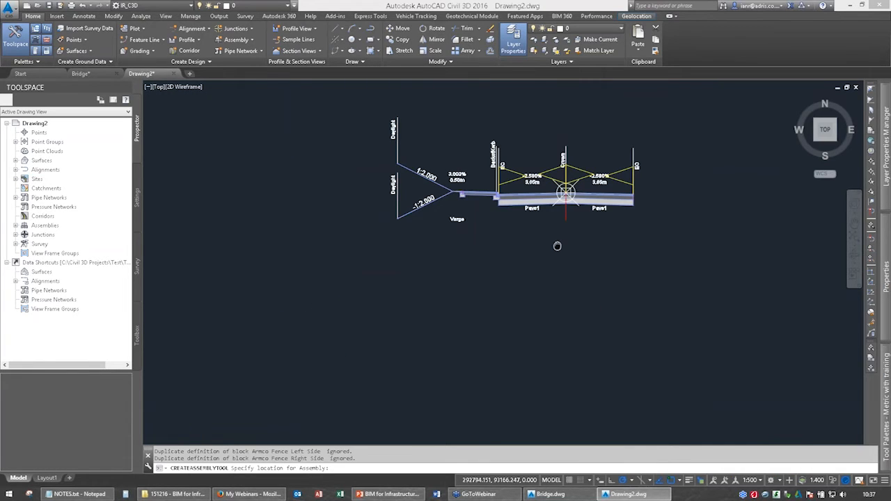
middle_drag(557, 246, 553, 247)
key(Escape)
key(Escape)
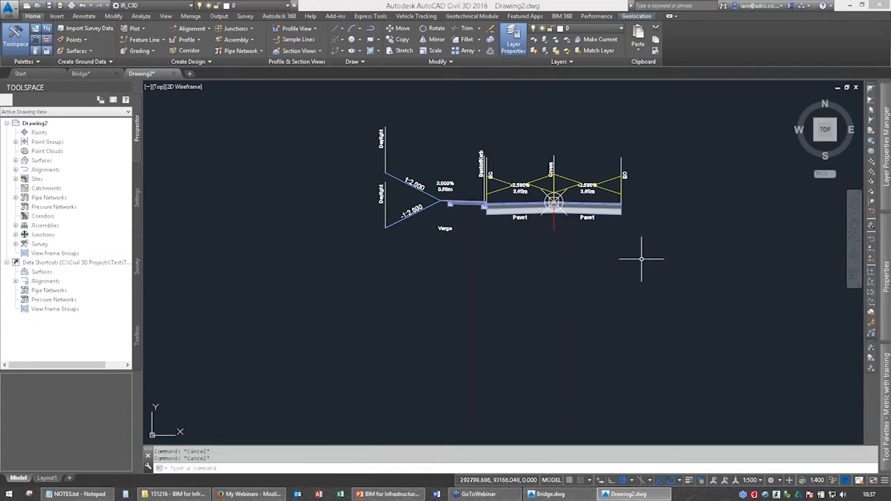
click(641, 259)
click(338, 133)
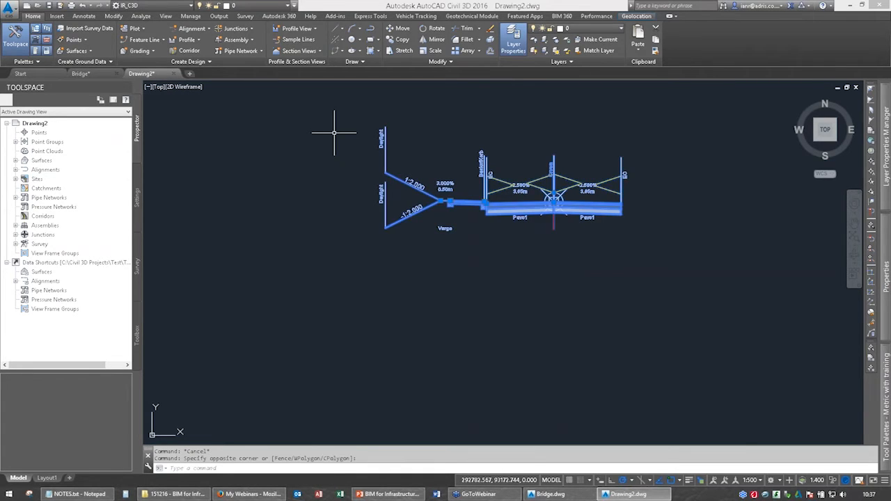
key(Delete)
Place the HWT_Simple_CWay_2FWay standard road assembly in empty space north of the long sections.
mouse_move(880, 390)
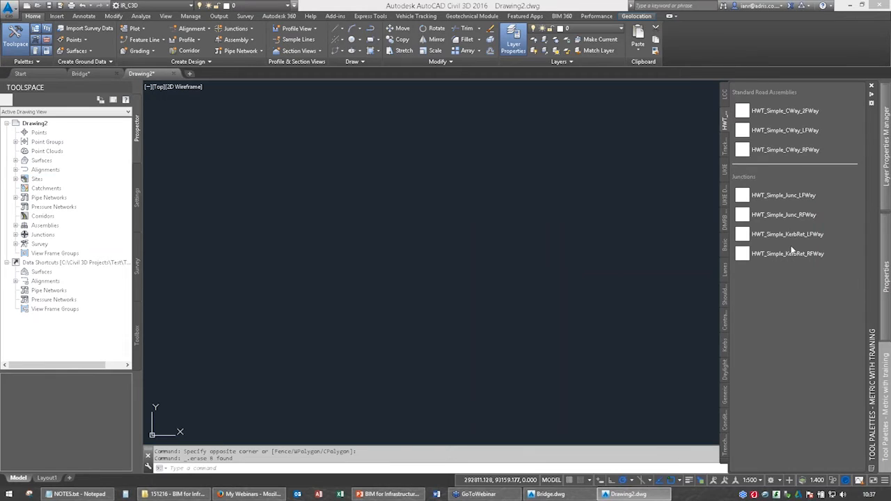
click(796, 112)
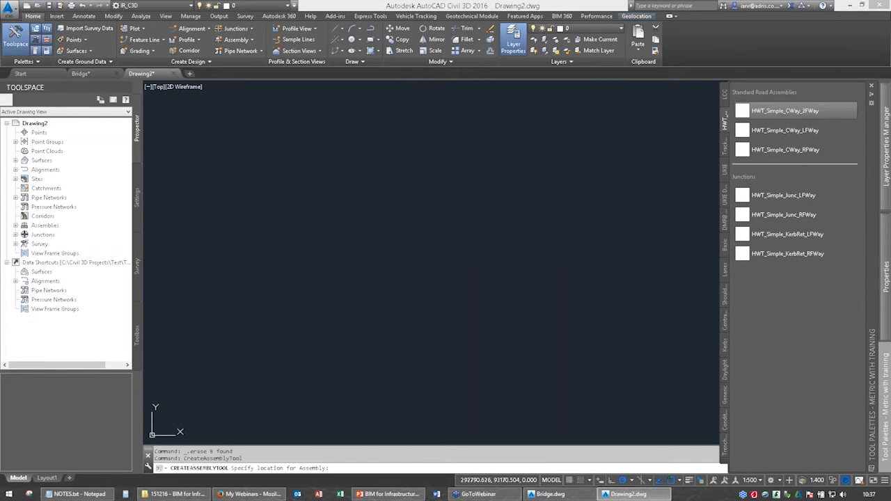
key(Escape)
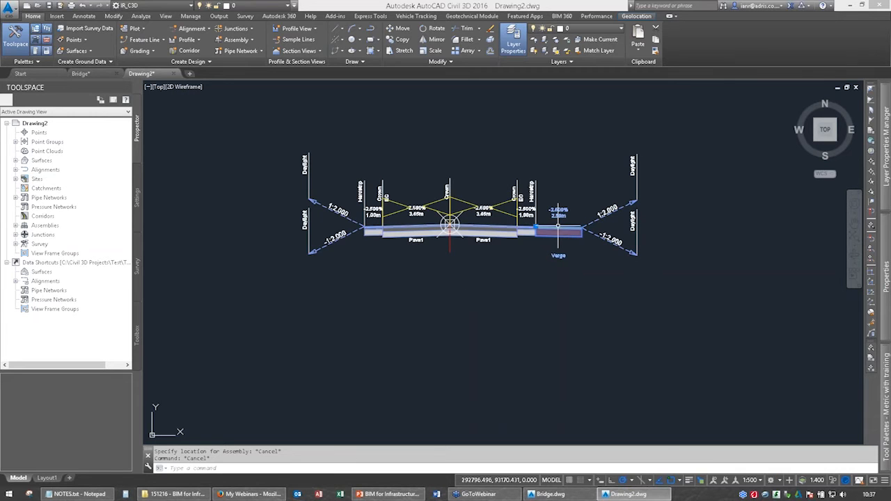
Delete the verge subassemblies from both sides of the placed road assembly and clear the selection.
click(558, 225)
key(Delete)
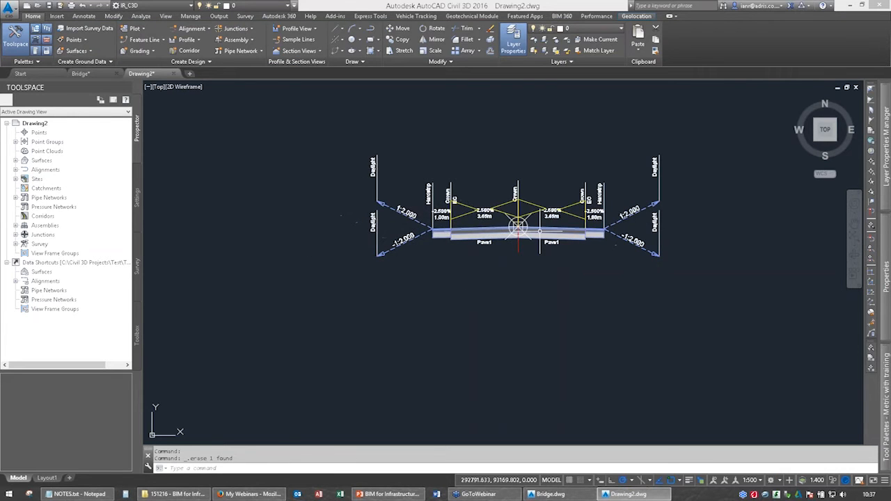
scroll(539, 229, up, 4)
scroll(547, 238, down, 2)
scroll(543, 261, down, 5)
key(Escape)
key(Escape)
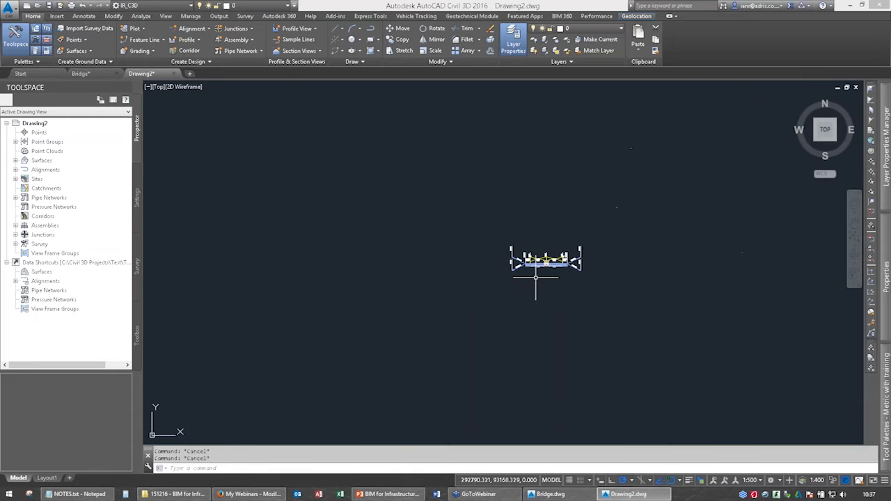
Start a new corridor named Left along the Left Road alignment.
scroll(536, 277, down, 4)
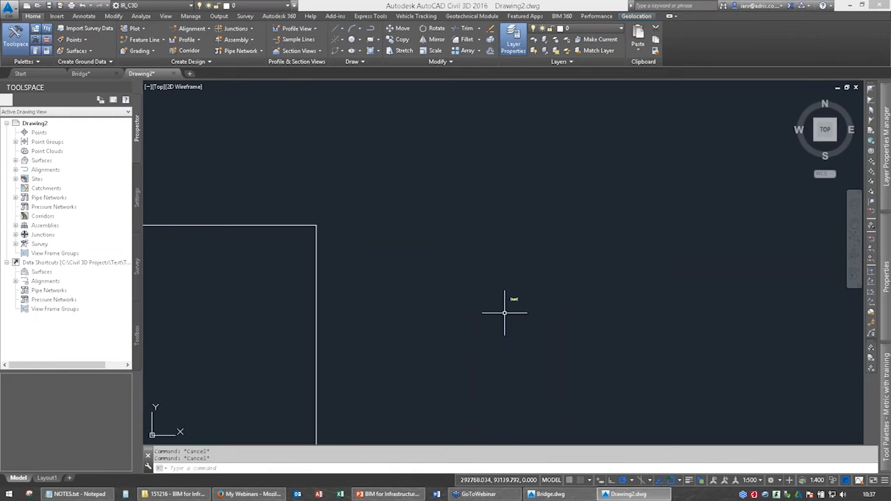
scroll(504, 313, down, 5)
scroll(424, 302, up, 8)
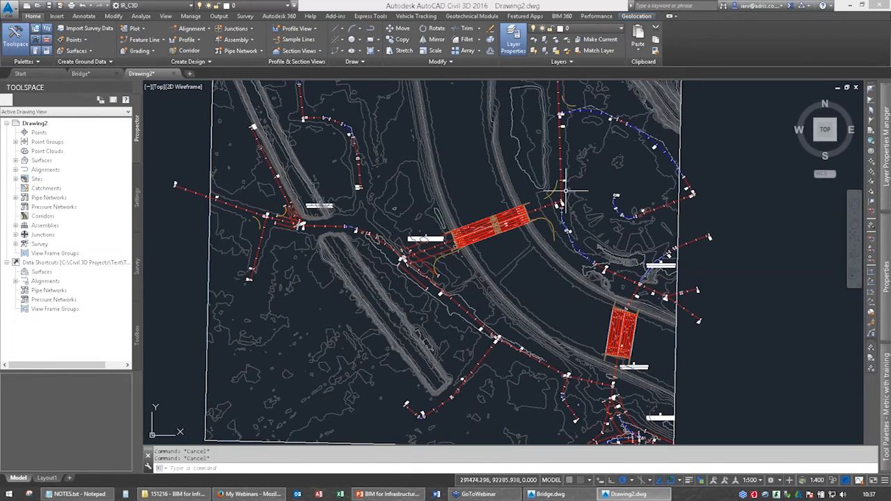
click(202, 51)
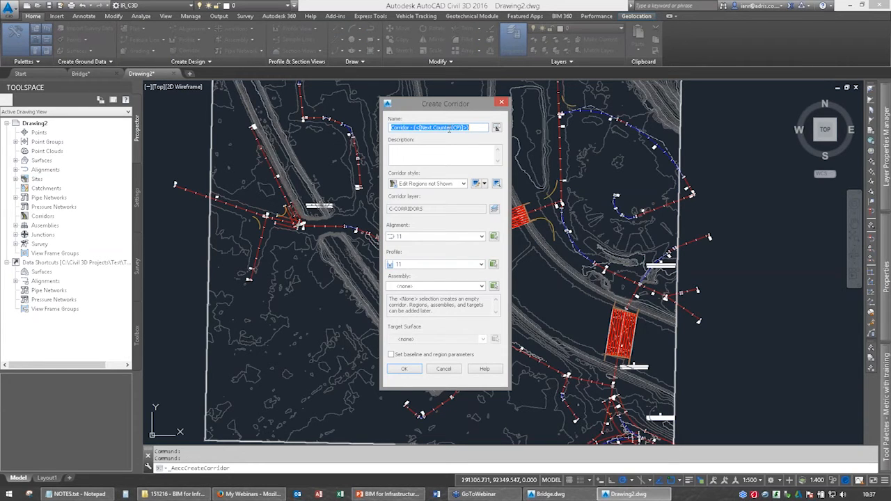
text(Left)
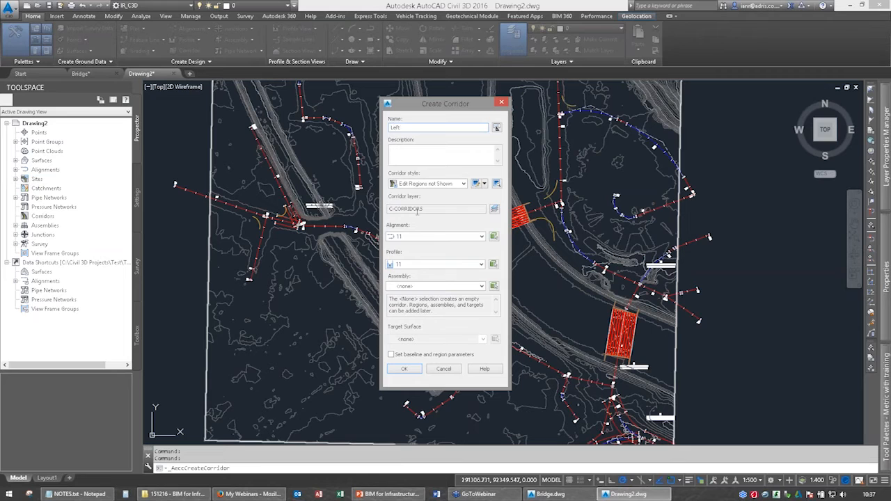
click(453, 237)
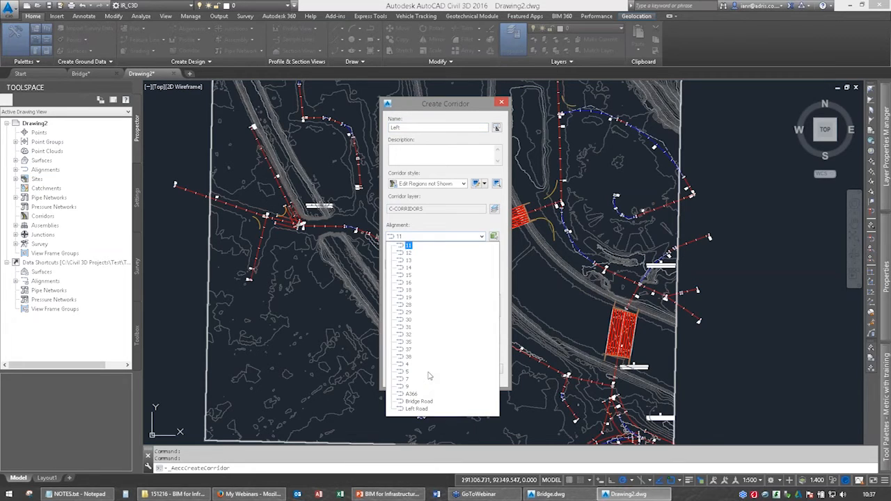
click(416, 409)
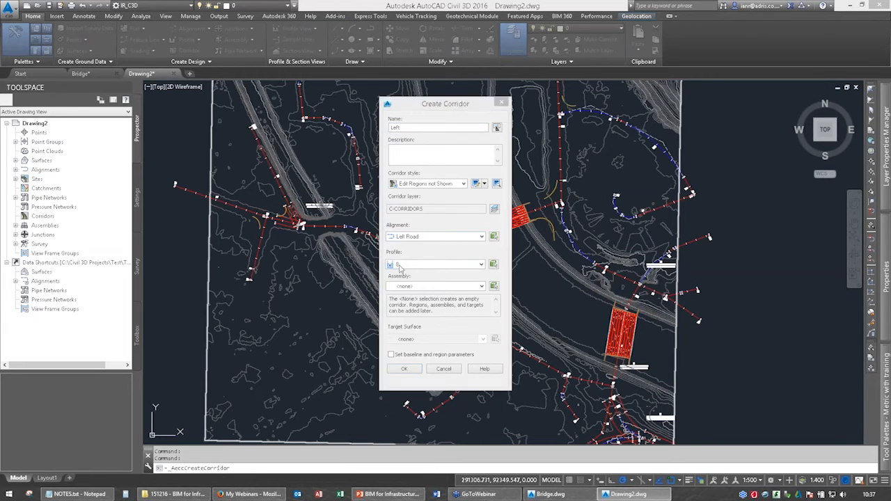
Assign the HWT_Simple_CWay_2FWay assembly and AIW_Existing_Ground target surface to the Left corridor, accept its baseline and region parameters, and rebuild it.
click(410, 286)
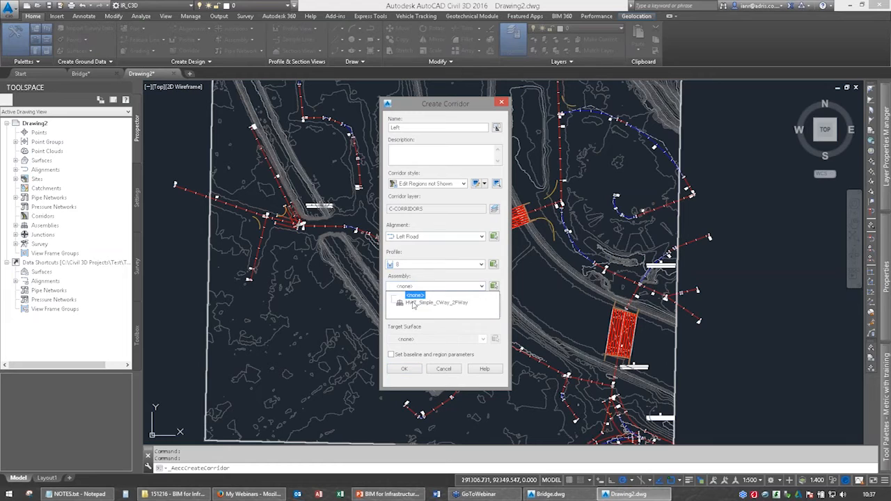
click(415, 303)
click(410, 339)
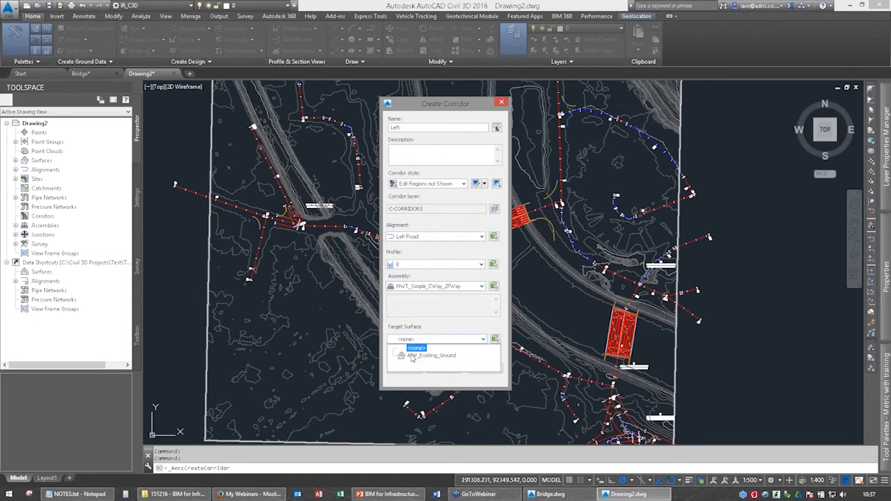
click(410, 355)
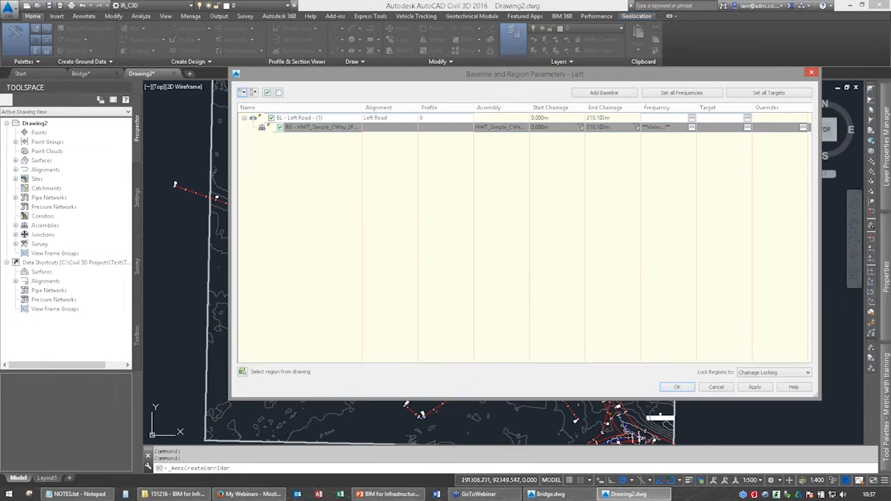
key(Return)
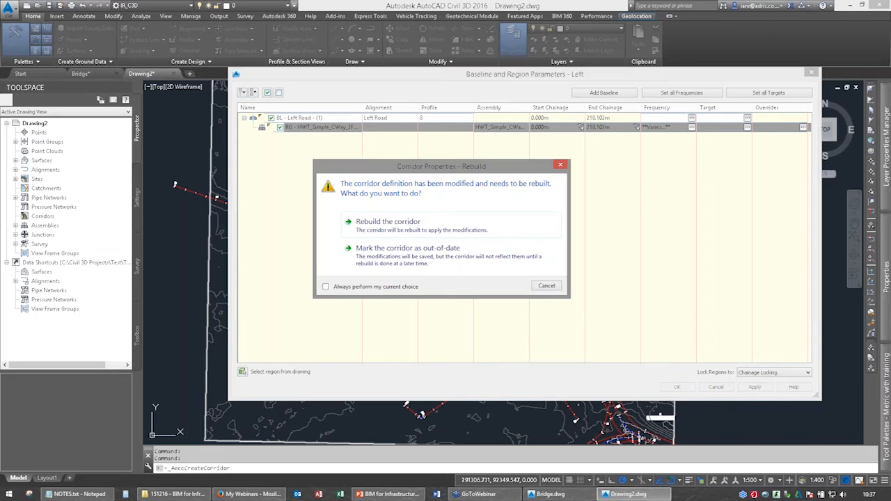
key(Return)
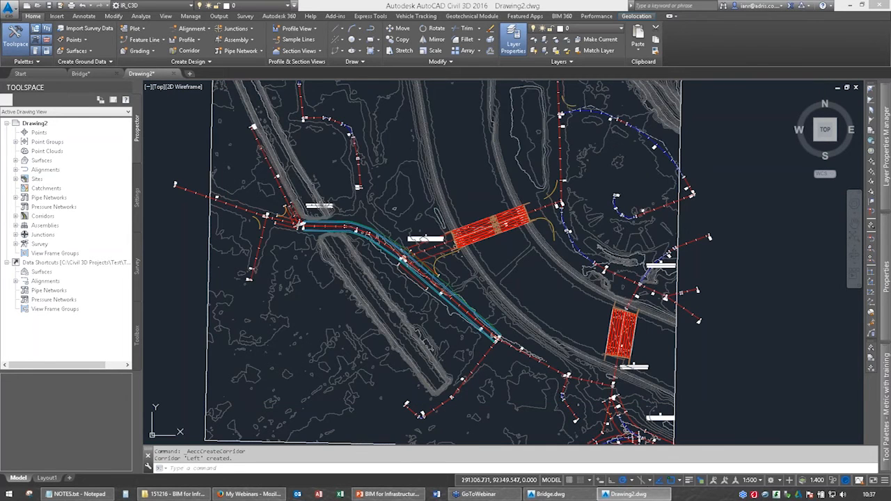
Add a surface to the Left corridor with the _No Display style, Top Links overhang correction and Top link data.
scroll(399, 253, up, 5)
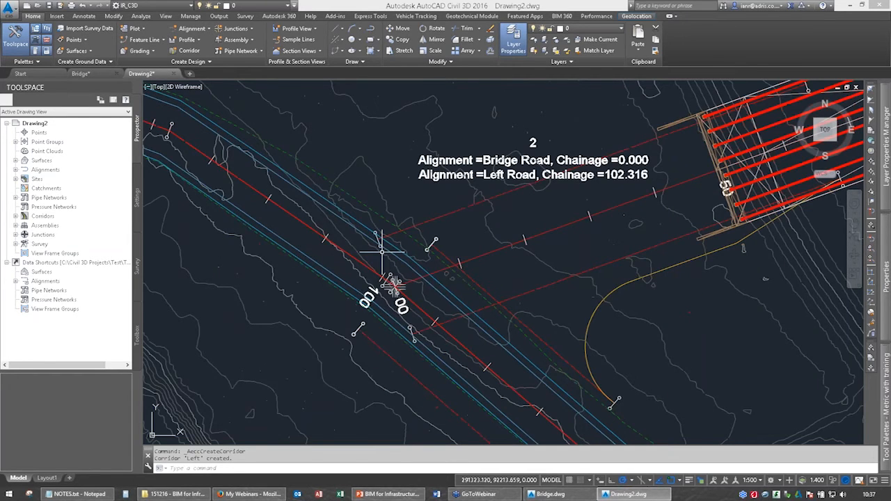
scroll(436, 286, down, 5)
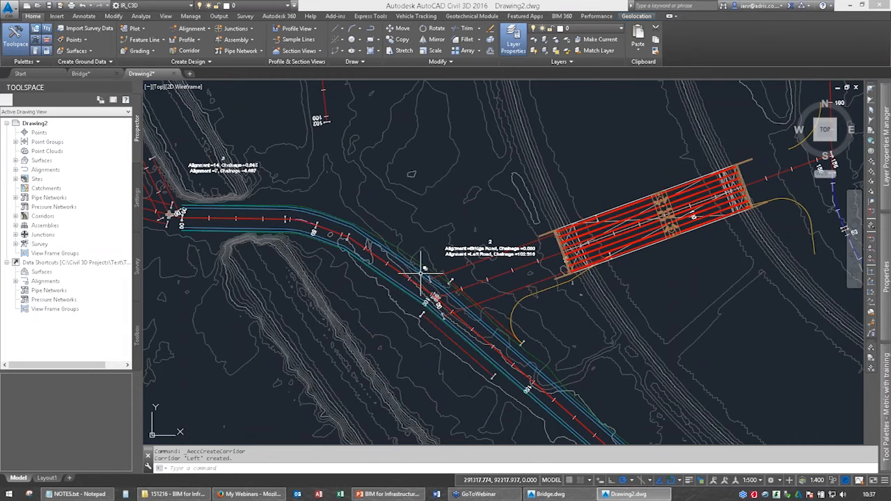
click(420, 273)
click(119, 40)
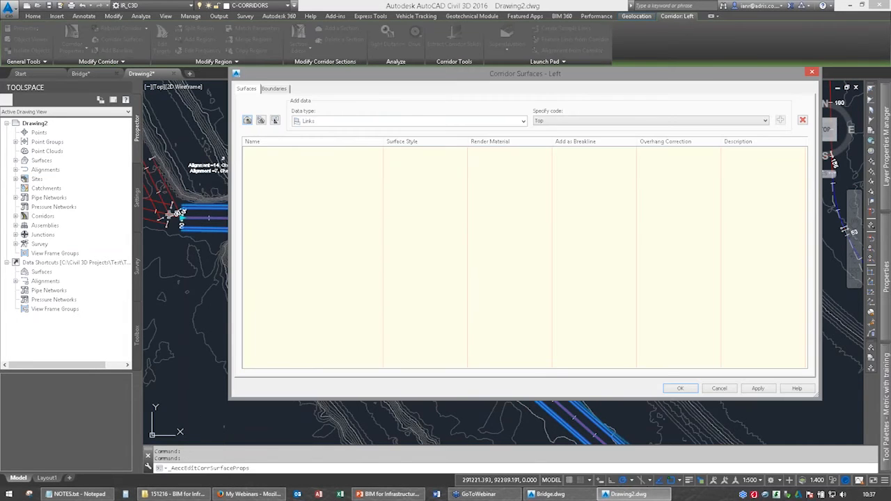
click(247, 120)
click(462, 152)
click(459, 239)
click(463, 245)
click(455, 253)
click(679, 152)
click(662, 164)
click(781, 119)
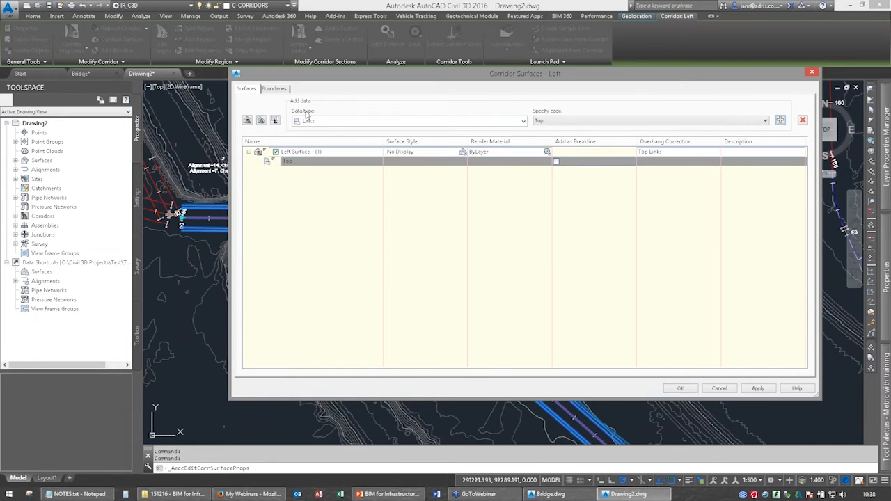
Use the corridor extents as the outer boundary of the Left corridor surface and rebuild the corridor.
click(274, 89)
right_click(286, 116)
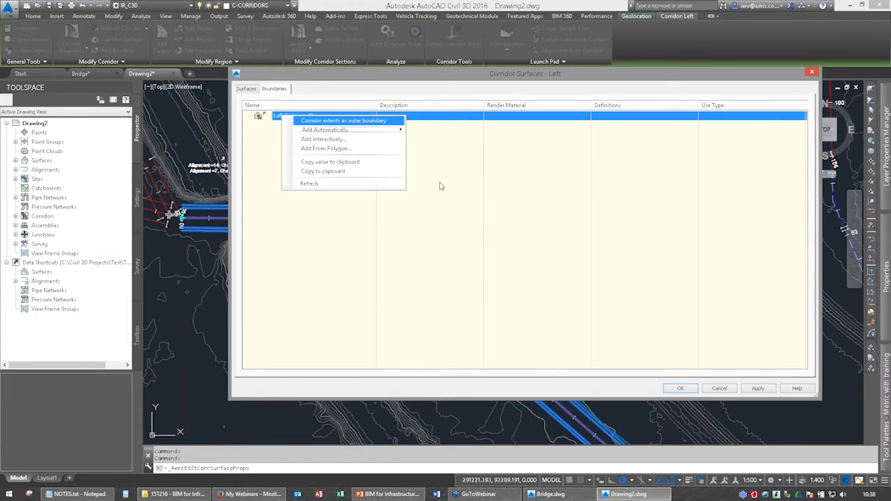
click(327, 120)
click(694, 391)
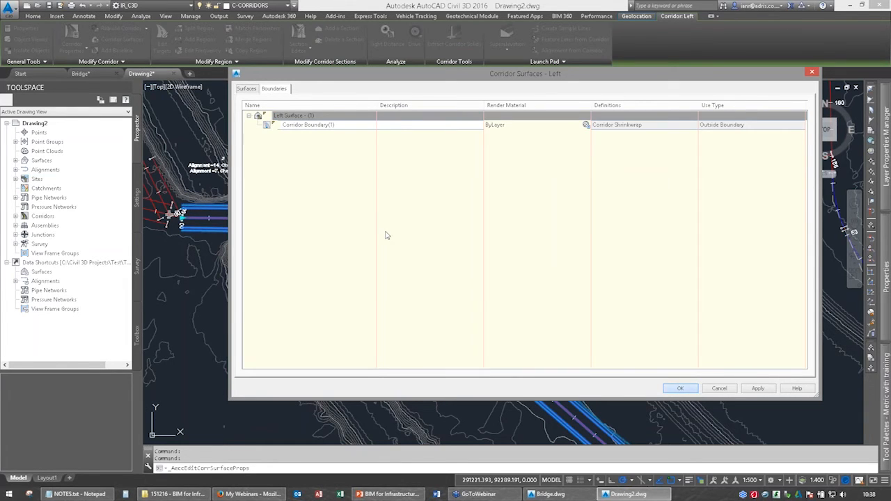
click(380, 226)
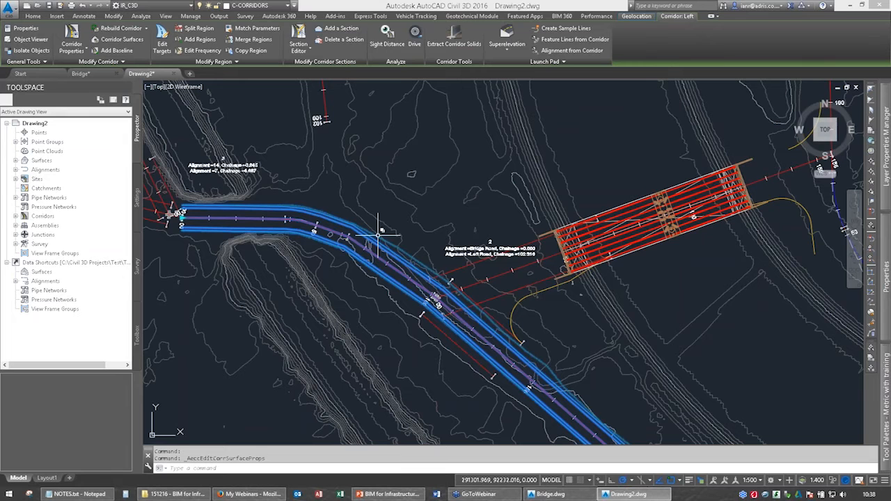
Clear the selection and check the Left corridor surface and existing ground levels where Bridge Road meets Left Road.
scroll(440, 245, down, 8)
middle_drag(442, 246, 421, 249)
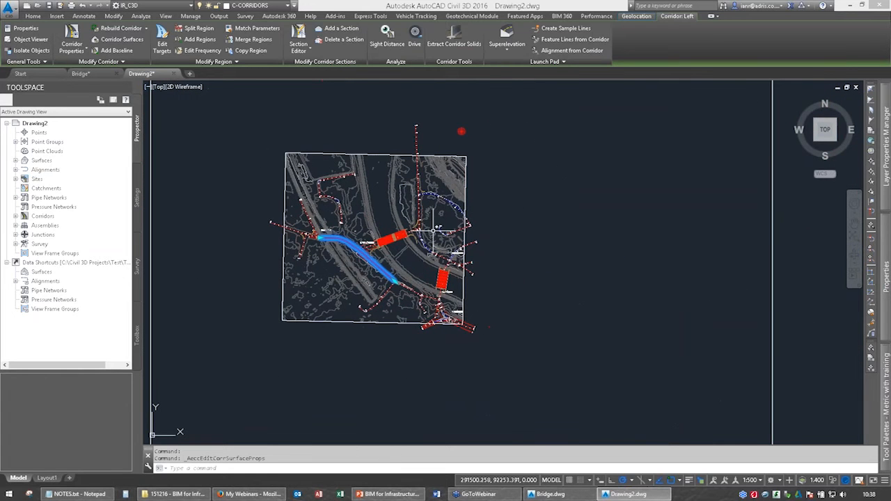
key(Escape)
key(Escape)
scroll(437, 227, up, 8)
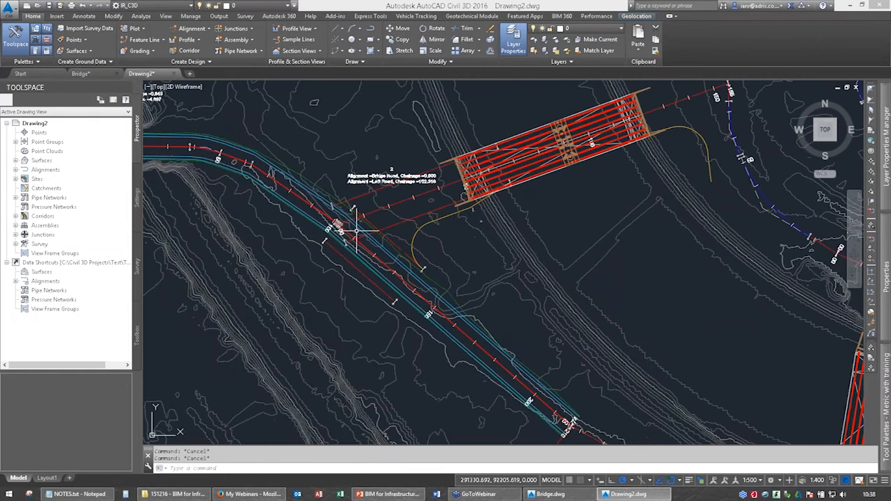
middle_drag(320, 206, 348, 200)
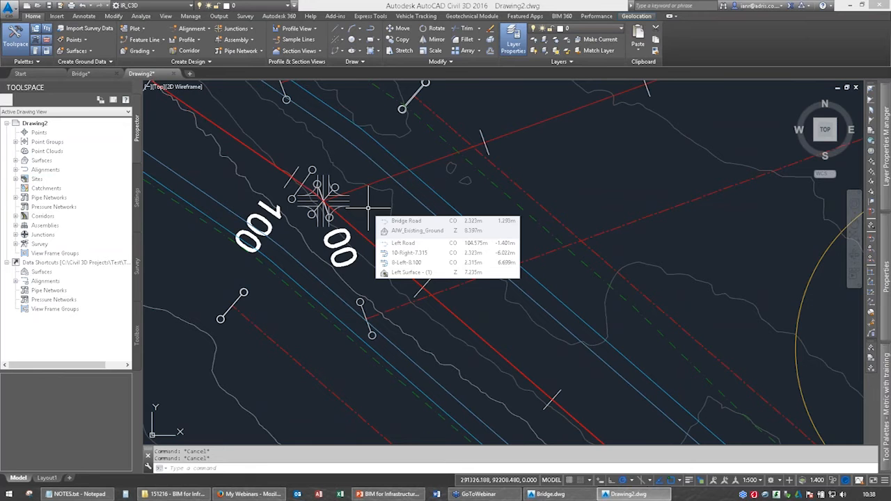
scroll(484, 234, down, 7)
Start a new corridor named A366 along the A366 alignment.
middle_drag(489, 234, 367, 289)
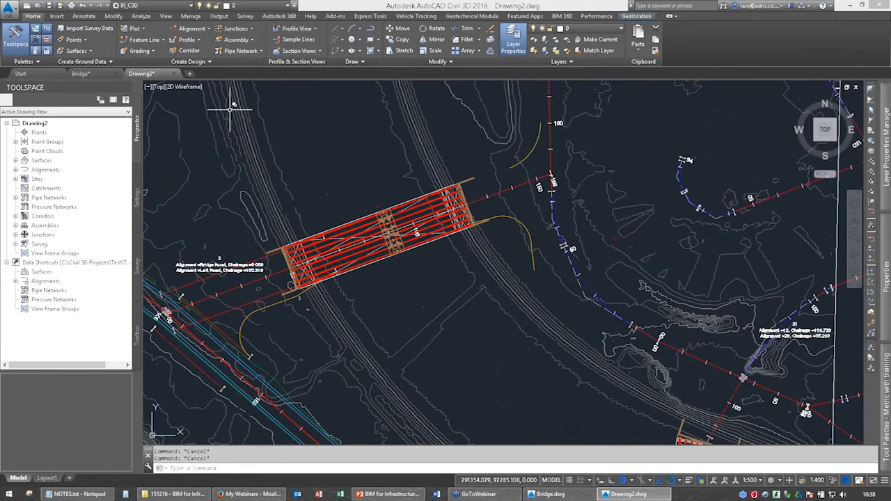
click(188, 51)
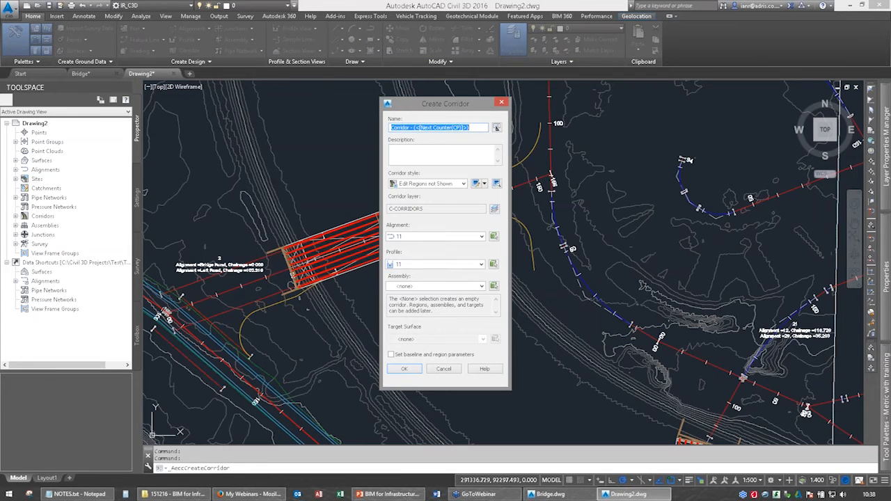
text(A366)
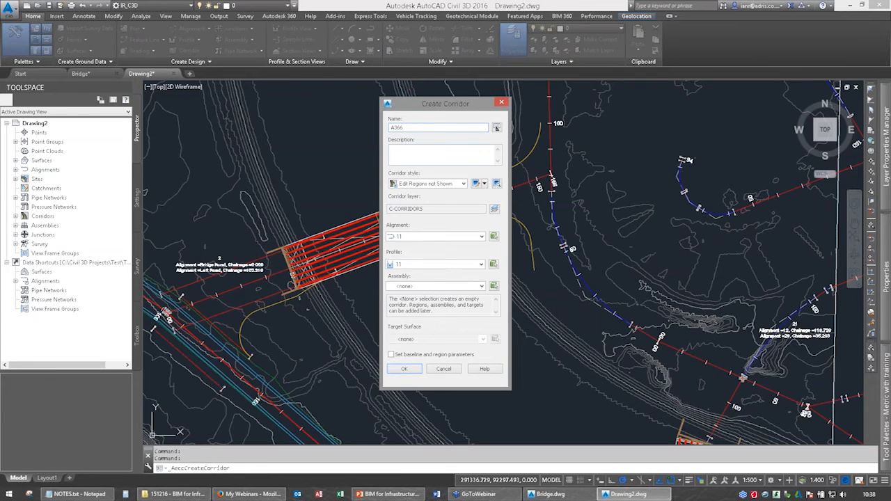
click(420, 239)
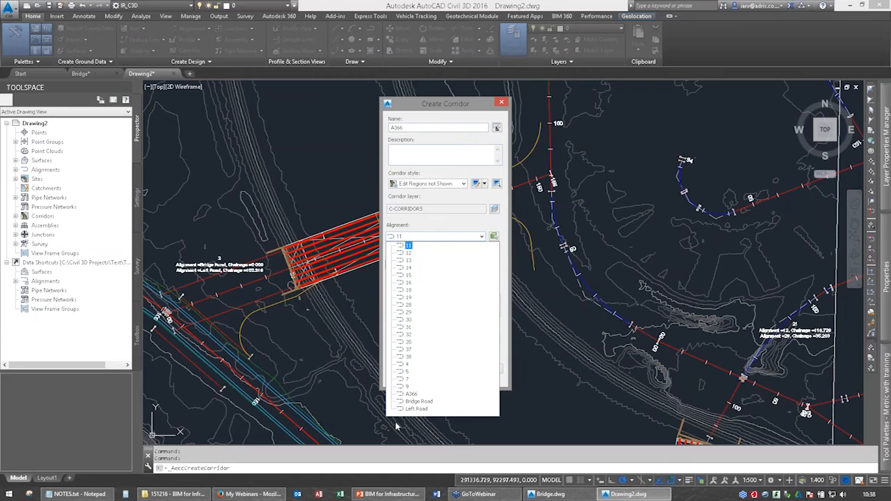
click(411, 394)
Assign the HWT_Simple_CWay_2FWay assembly and AIW_Existing_Ground target surface to the A366 corridor, accept its baseline and region parameters, and rebuild it.
click(421, 286)
click(404, 341)
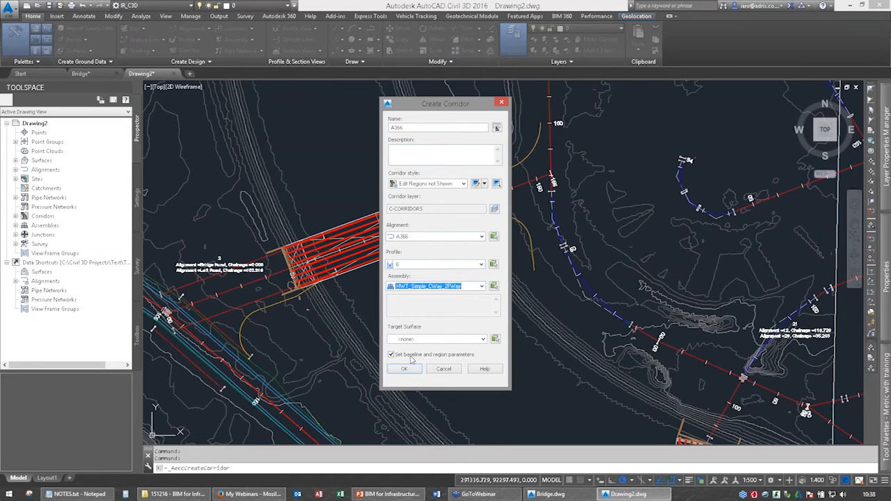
click(407, 339)
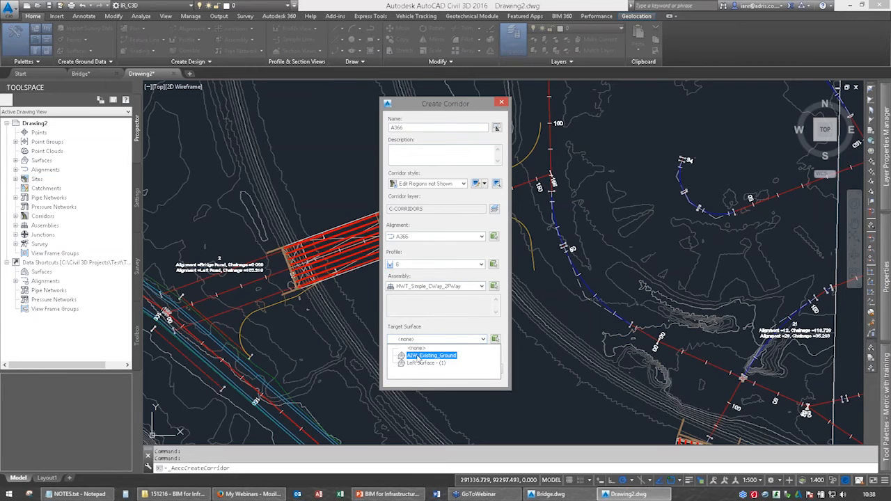
click(420, 356)
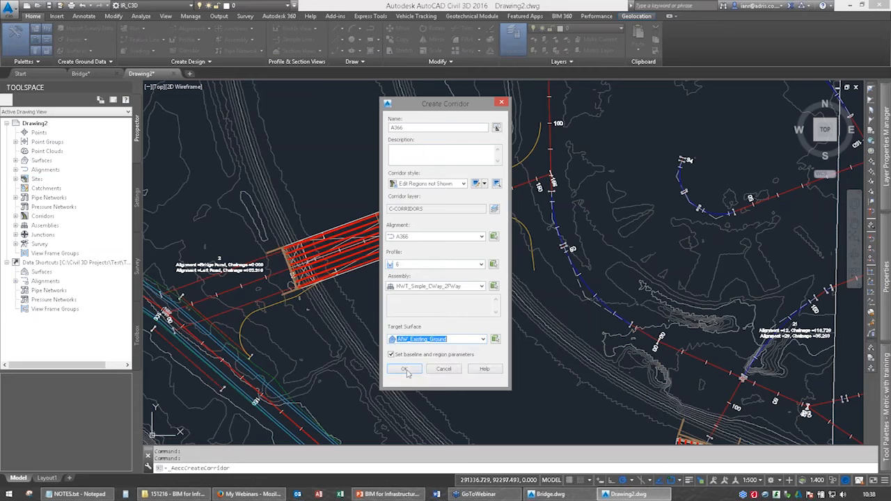
click(406, 370)
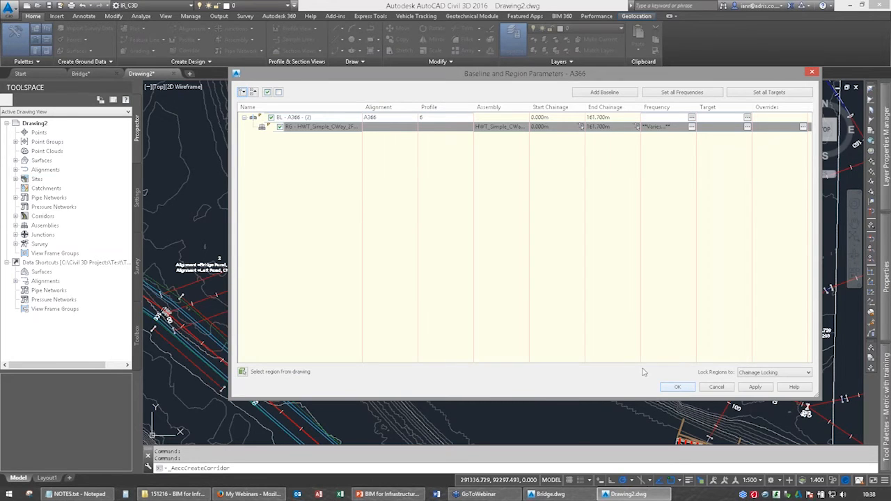
click(677, 387)
click(432, 220)
Add a surface to the A366 corridor with the _No Display style, Top Links overhang correction and Top link data.
click(562, 179)
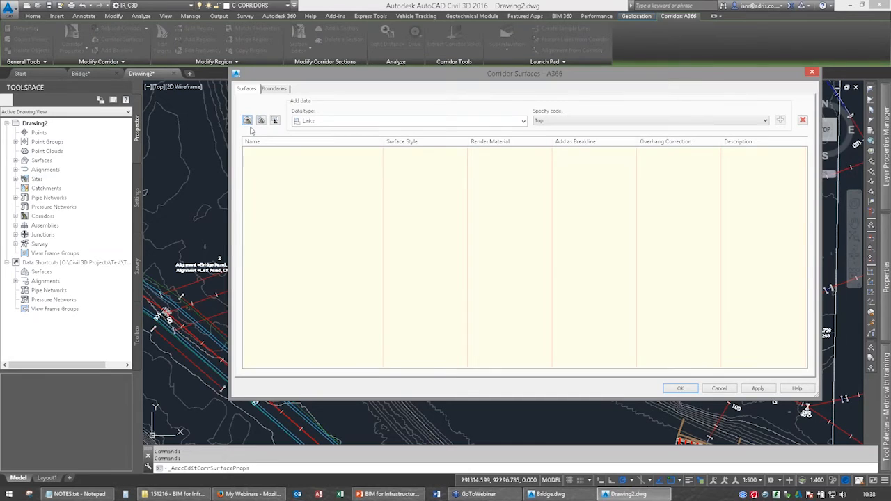
click(248, 124)
click(419, 151)
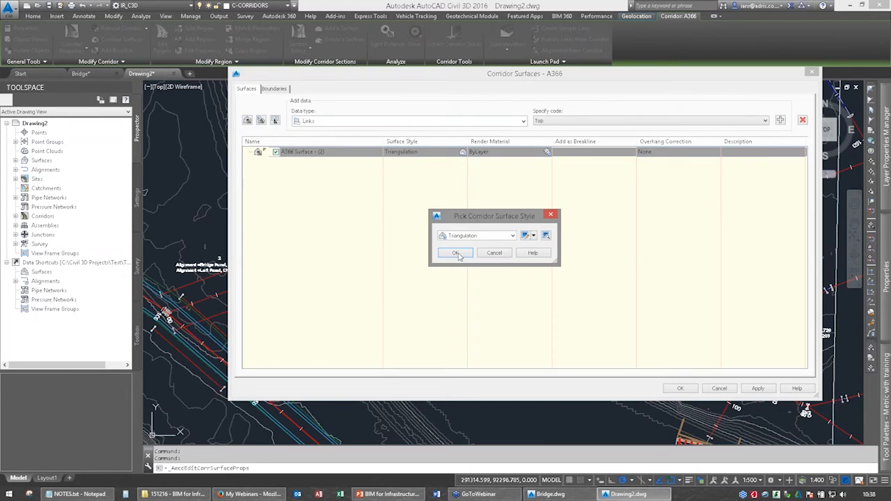
click(513, 235)
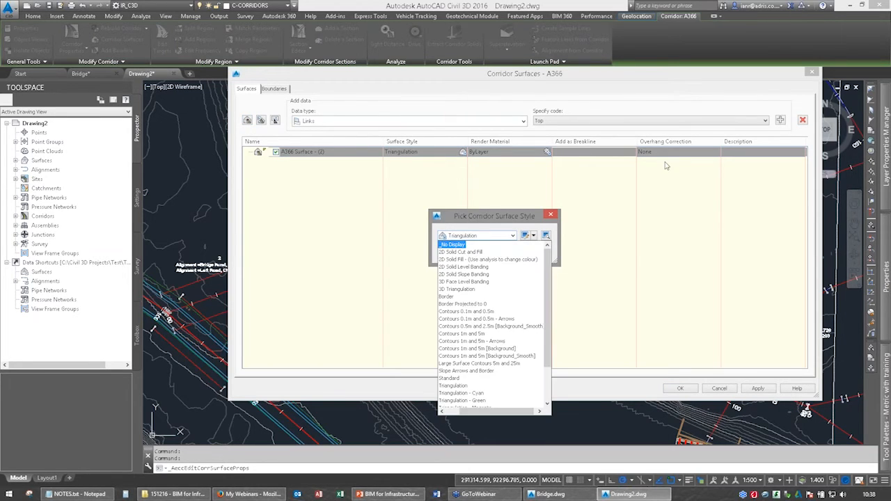
click(456, 245)
click(456, 253)
click(666, 152)
click(653, 163)
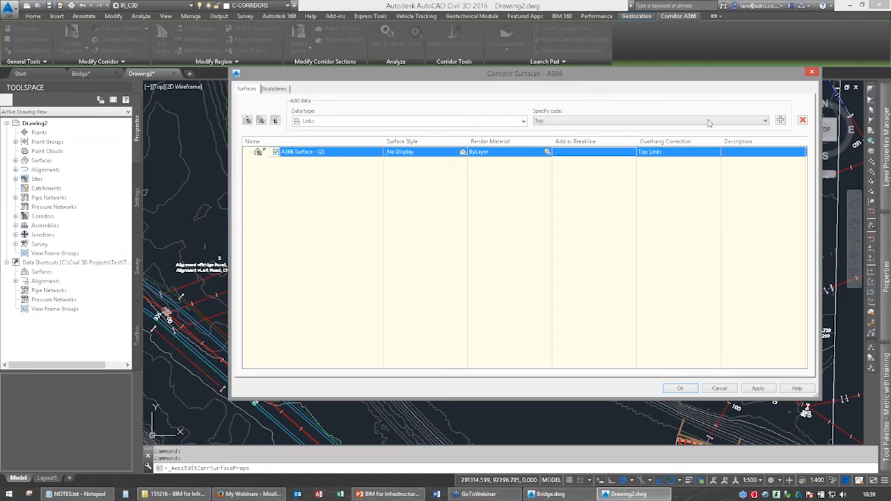
click(709, 122)
Give the A366 corridor surface a corridor extents outside boundary (Corridor Shrinkwrap) and rebuild the corridor.
click(274, 88)
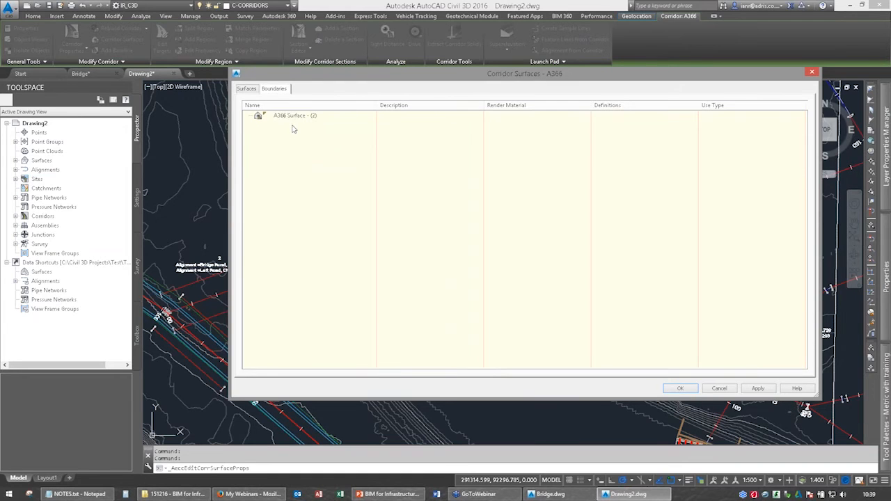
right_click(289, 115)
click(327, 122)
click(680, 388)
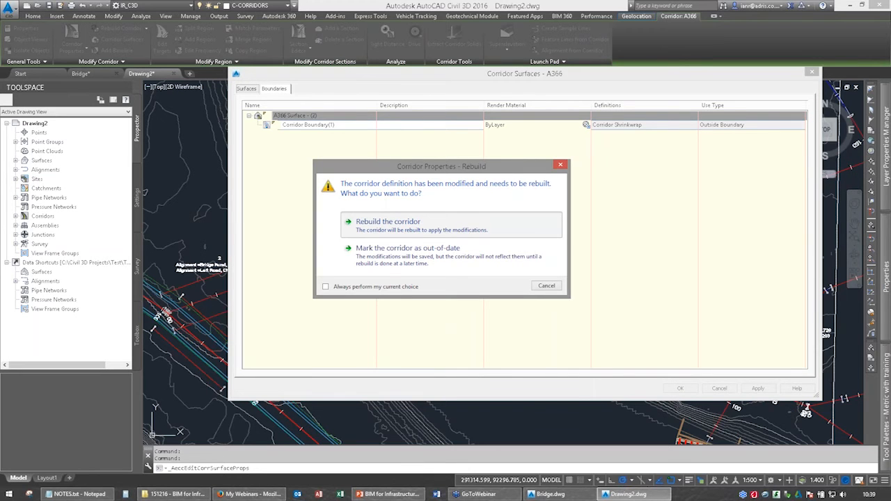
click(387, 223)
Start creating surface profiles for the Bridge Road alignment.
scroll(515, 183, up, 5)
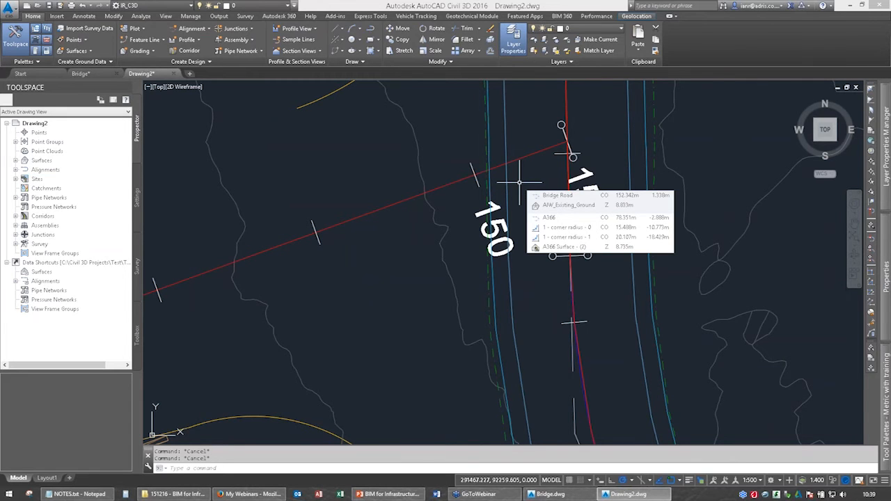
scroll(519, 183, down, 2)
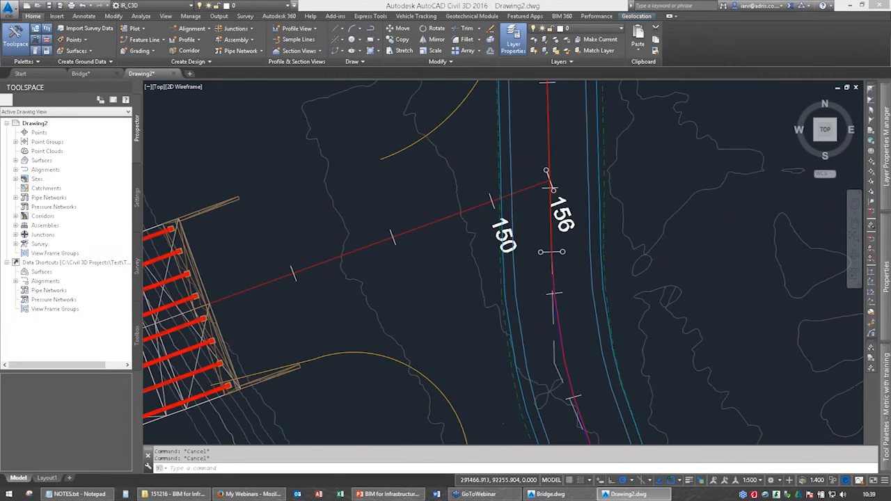
scroll(435, 248, down, 10)
scroll(832, 243, up, 5)
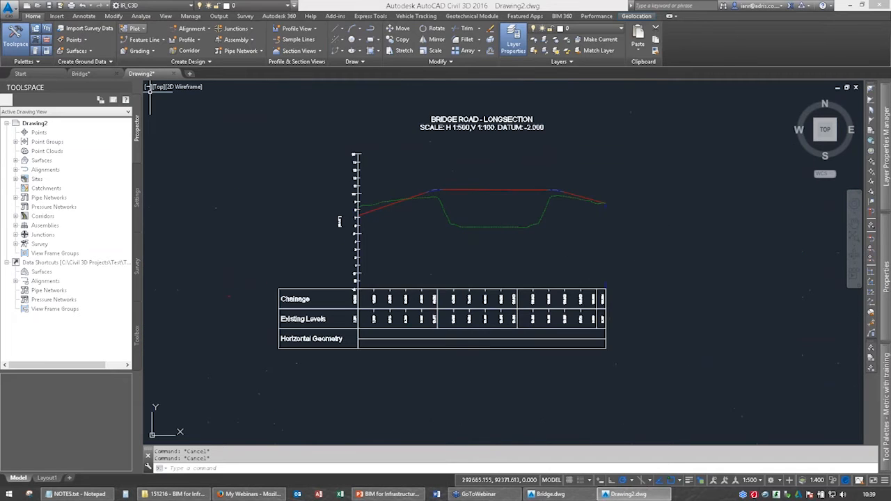
click(185, 40)
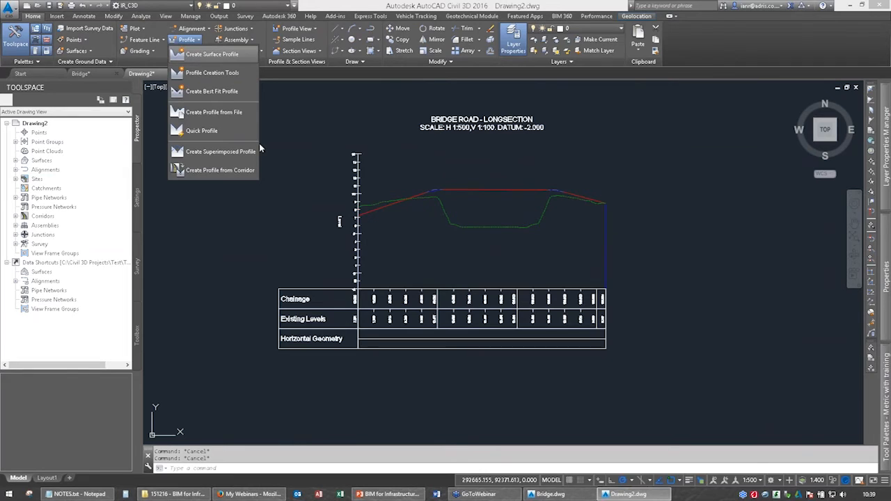
click(213, 53)
click(432, 172)
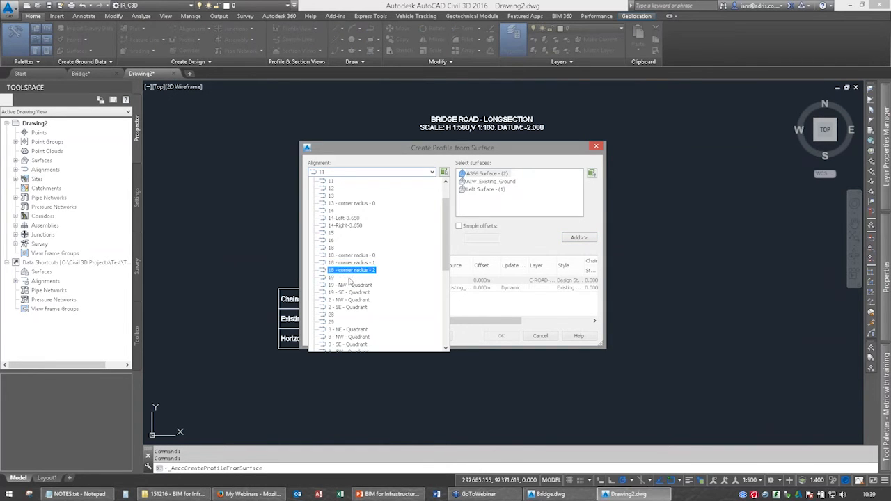
scroll(349, 282, down, 8)
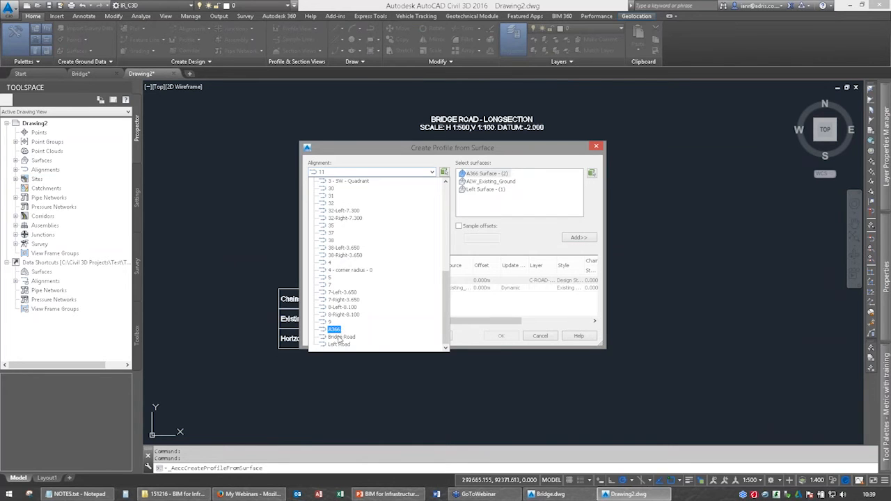
click(341, 337)
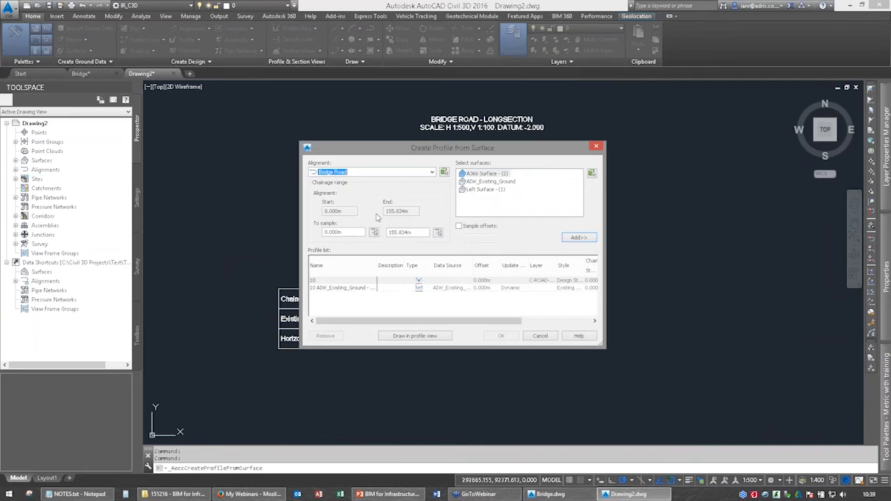
Add Left Surface - (1) to the Bridge Road profile list with the Additional Surface 1 style.
click(481, 190)
click(579, 237)
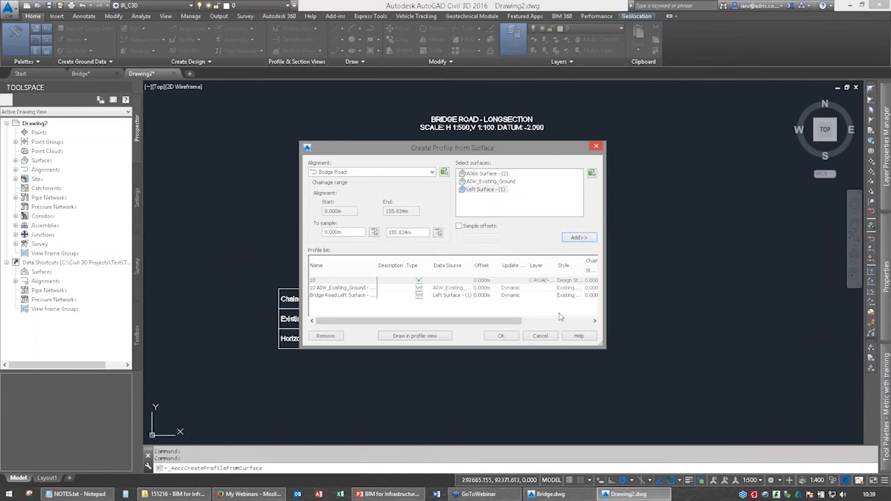
click(569, 295)
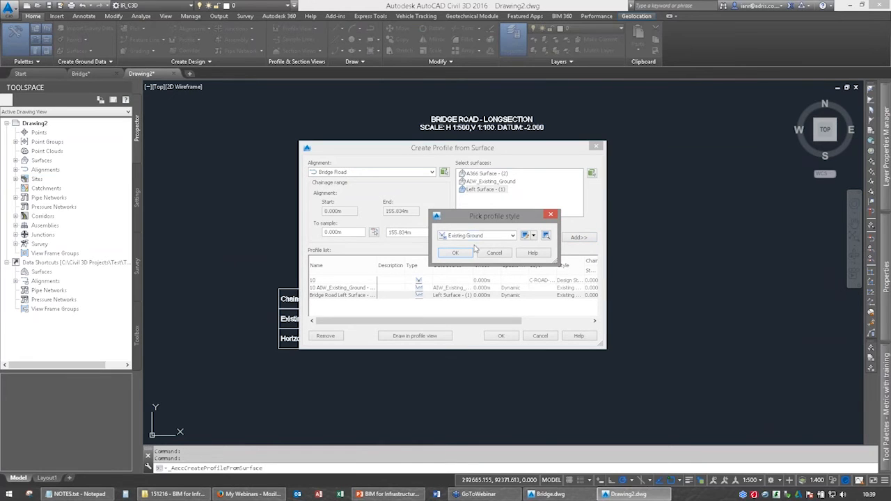
click(477, 236)
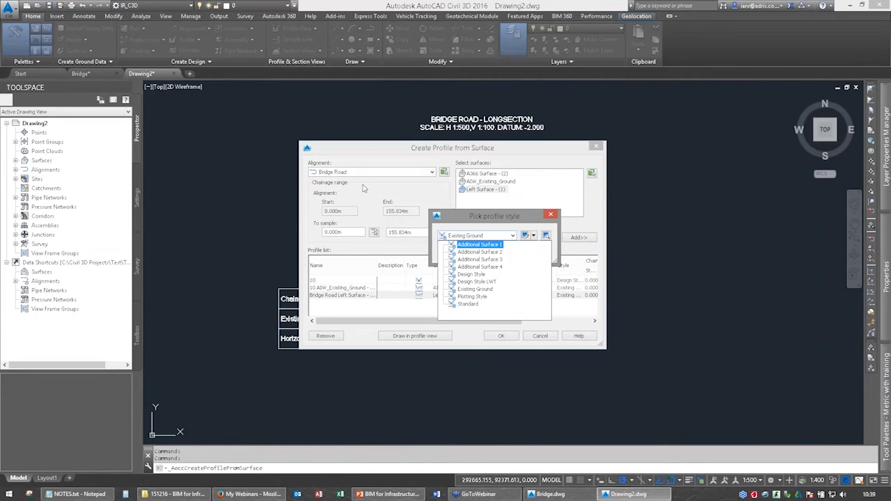
click(473, 246)
click(456, 252)
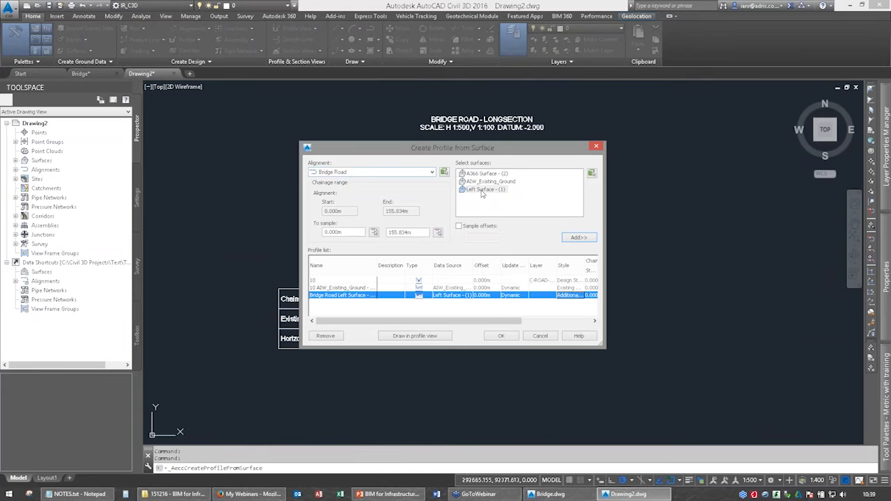
Add A366 Surface - (2) to the Bridge Road profile list with an Additional Surface style and create the sampled profiles.
click(485, 173)
click(578, 237)
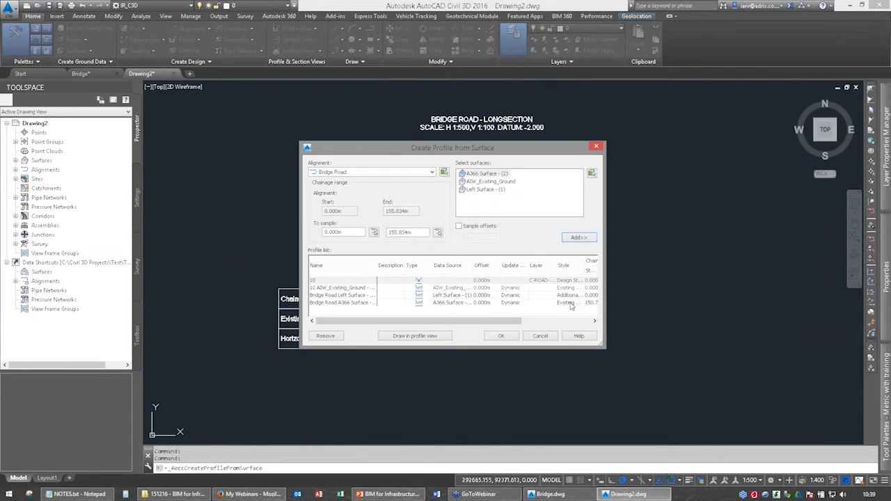
click(576, 303)
click(509, 237)
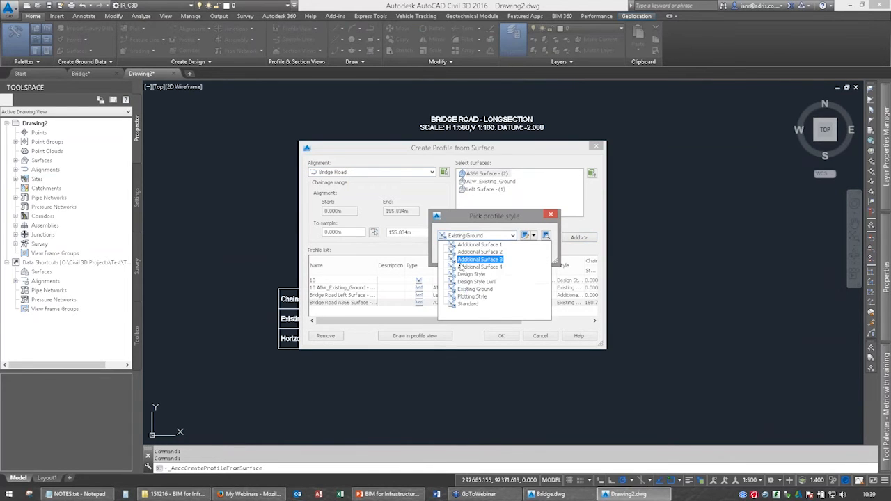
click(461, 265)
click(456, 254)
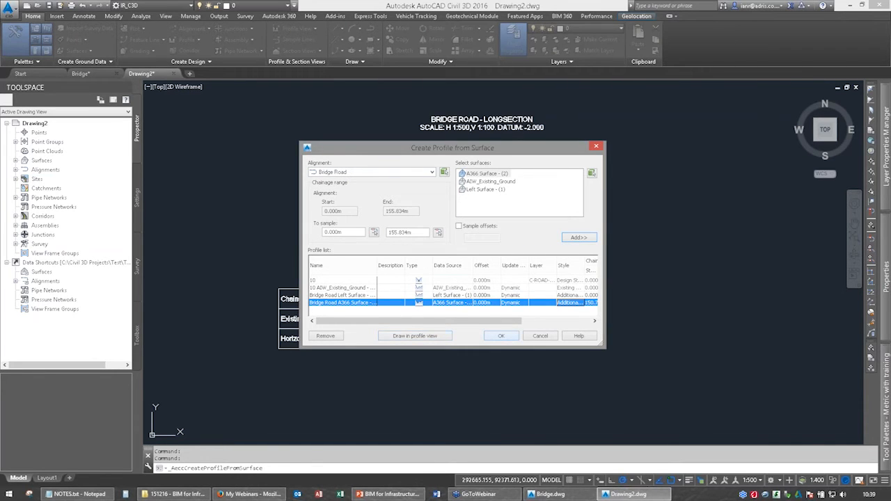
click(501, 336)
Examine how the sampled corridor surface profiles meet the design line at both ends of the Bridge Road long section.
scroll(606, 203, up, 5)
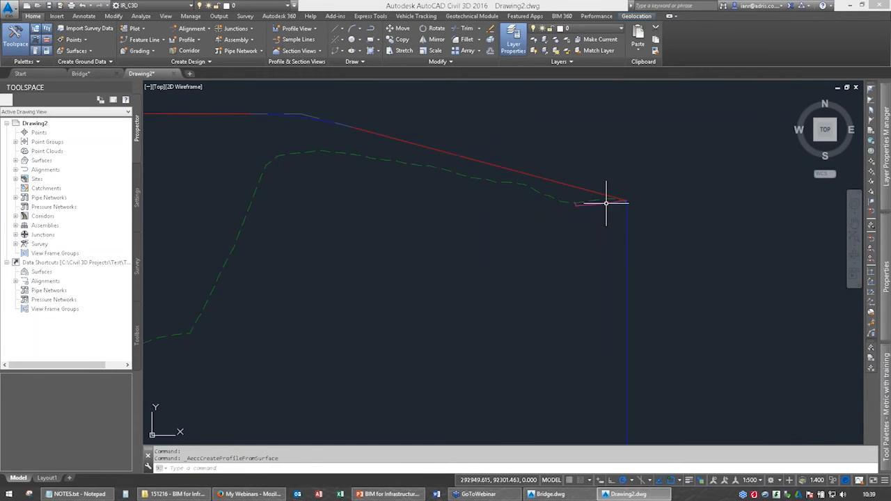
scroll(606, 203, up, 5)
scroll(531, 220, down, 5)
key(Escape)
scroll(376, 250, down, 6)
middle_drag(210, 276, 547, 220)
scroll(406, 195, up, 6)
scroll(406, 195, down, 6)
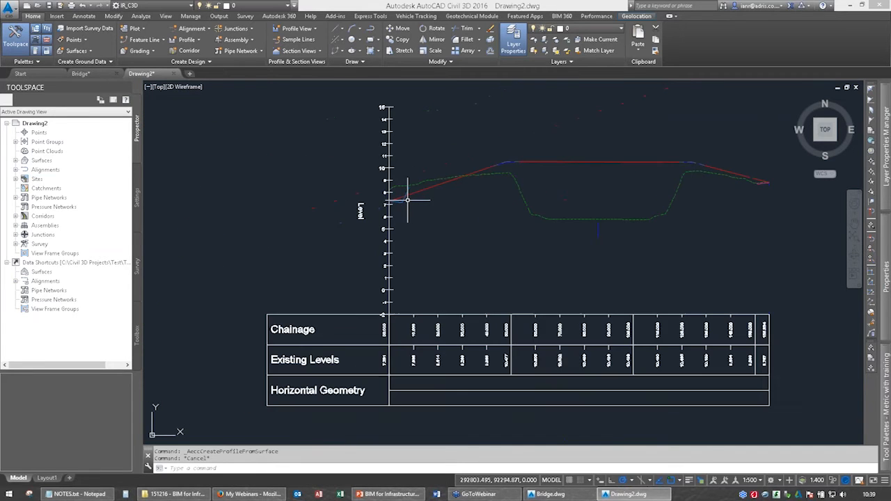
mouse_move(452, 187)
middle_down()
mouse_move(378, 197)
mouse_move(449, 170)
middle_up()
Open the Bridge Road design profile for geometry editing with its element table.
click(378, 195)
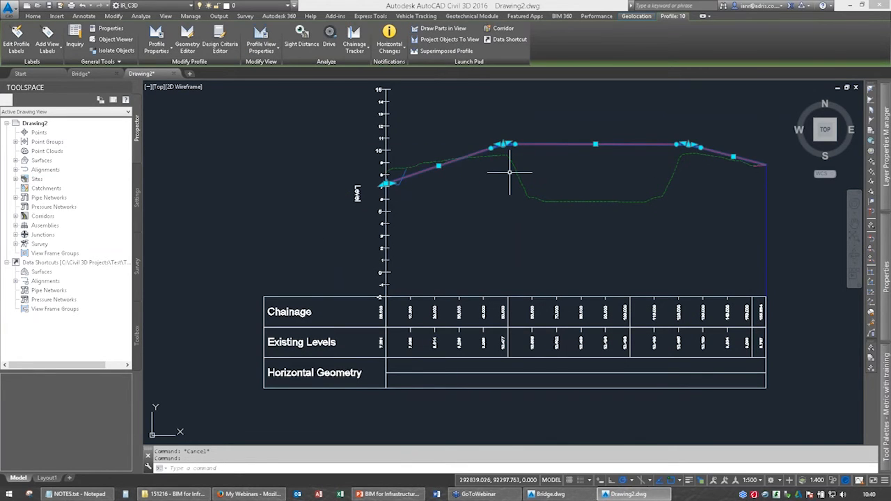
scroll(384, 188, up, 5)
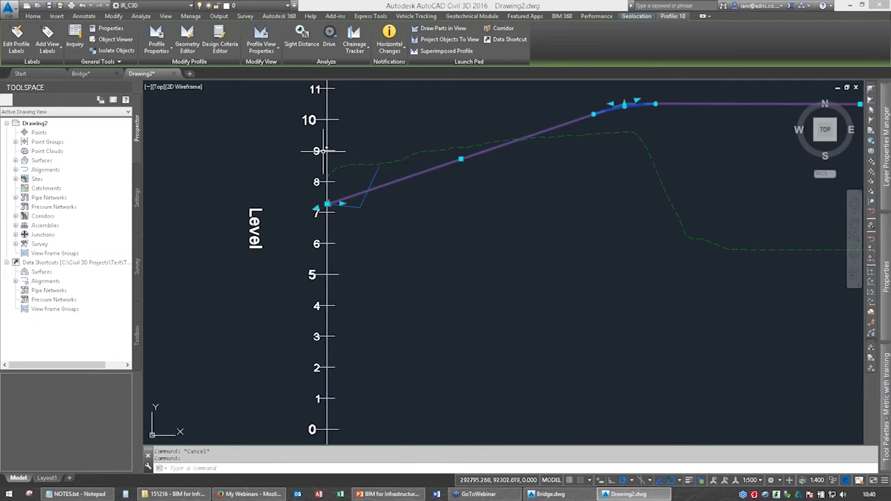
click(187, 38)
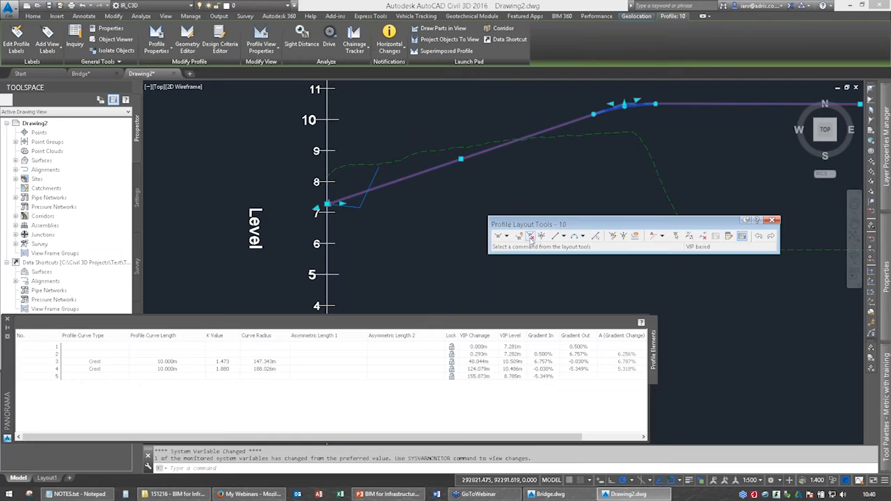
Move the design profile's second VIP to the low corner of the Left surface profile, at chainage 5.322 m and level 7.152 m.
scroll(317, 205, up, 10)
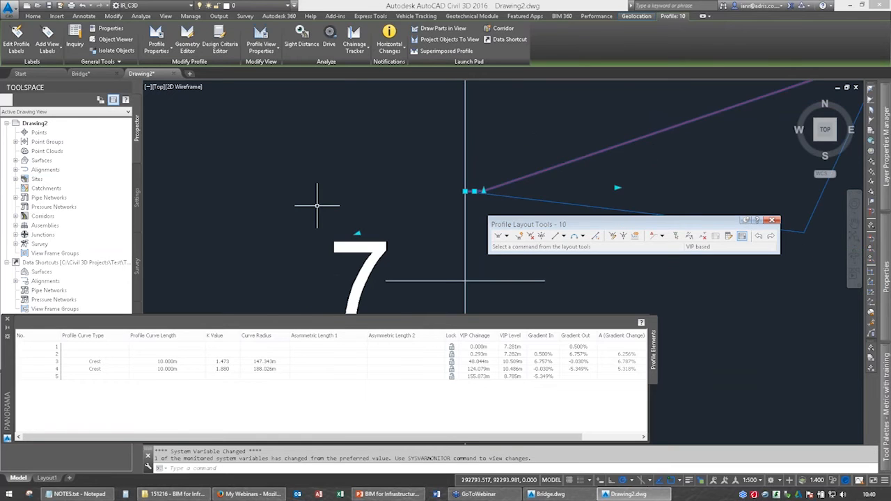
middle_drag(427, 197, 234, 154)
scroll(234, 153, up, 2)
scroll(304, 142, up, 4)
middle_drag(303, 142, 255, 167)
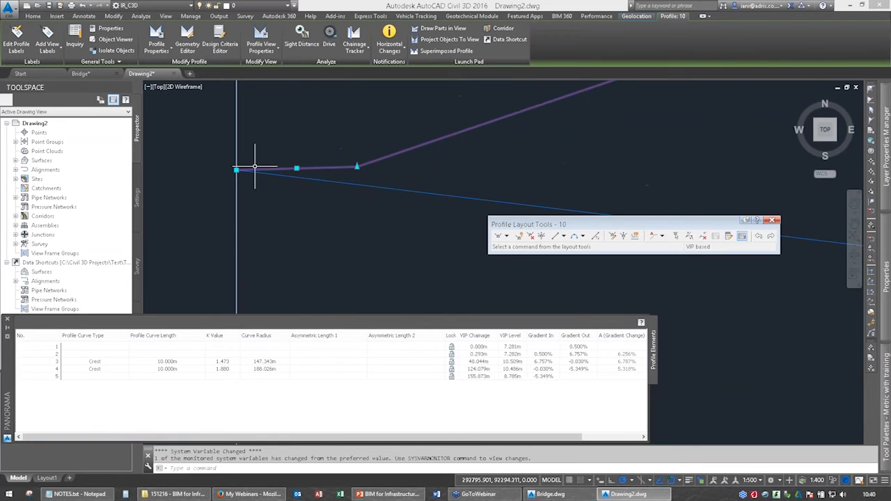
click(358, 167)
scroll(470, 156, down, 8)
middle_drag(665, 180, 360, 151)
click(348, 152)
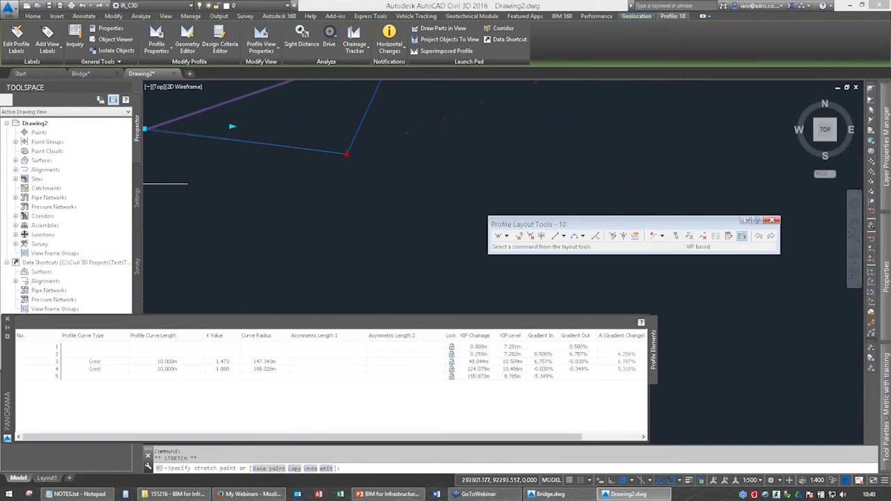
Add a free circular vertical curve of radius 10 m between the first two tangents of the Bridge Road design profile.
scroll(379, 197, down, 6)
middle_drag(352, 181, 334, 183)
scroll(487, 170, down, 4)
middle_drag(487, 170, 374, 191)
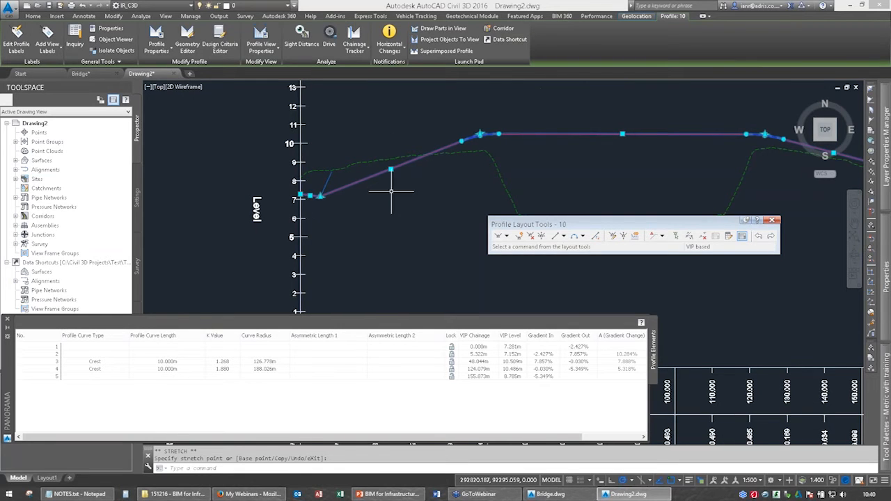
click(583, 236)
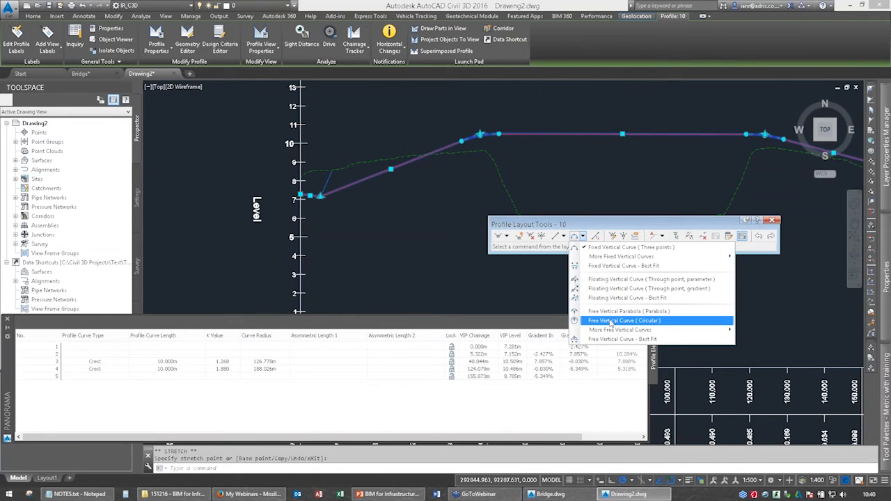
click(611, 321)
scroll(310, 191, up, 8)
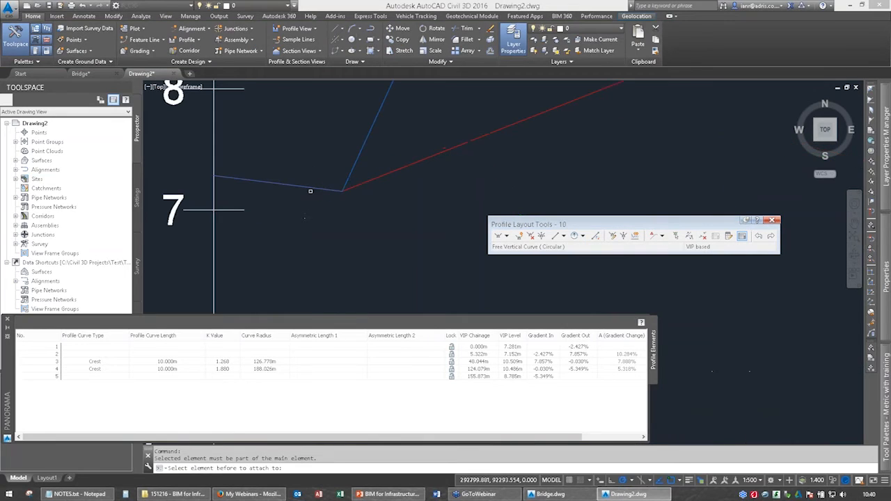
click(310, 188)
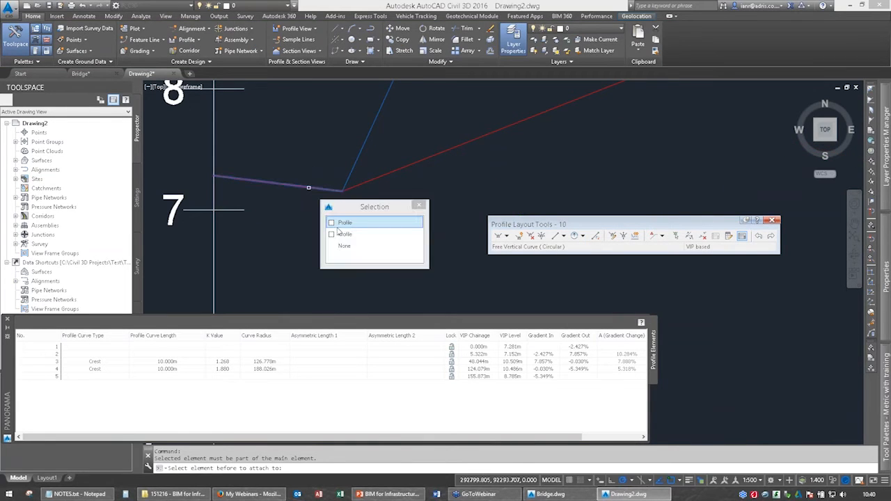
click(348, 222)
click(364, 183)
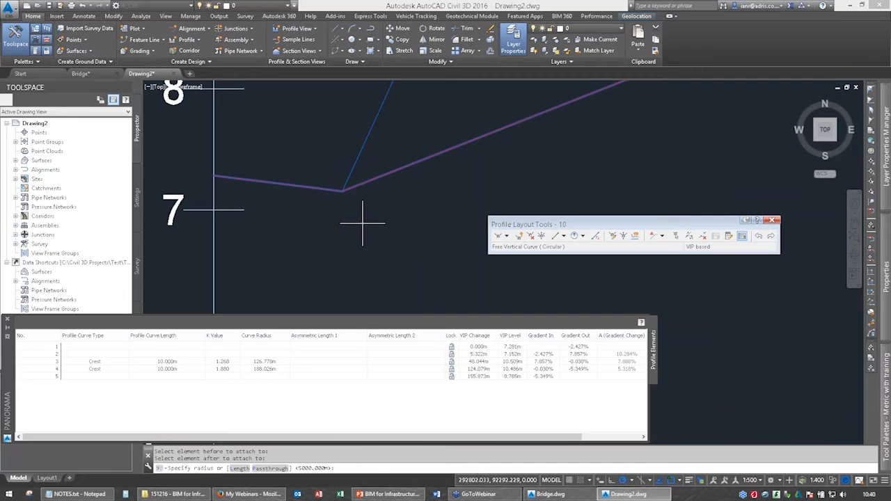
text(10)
key(Return)
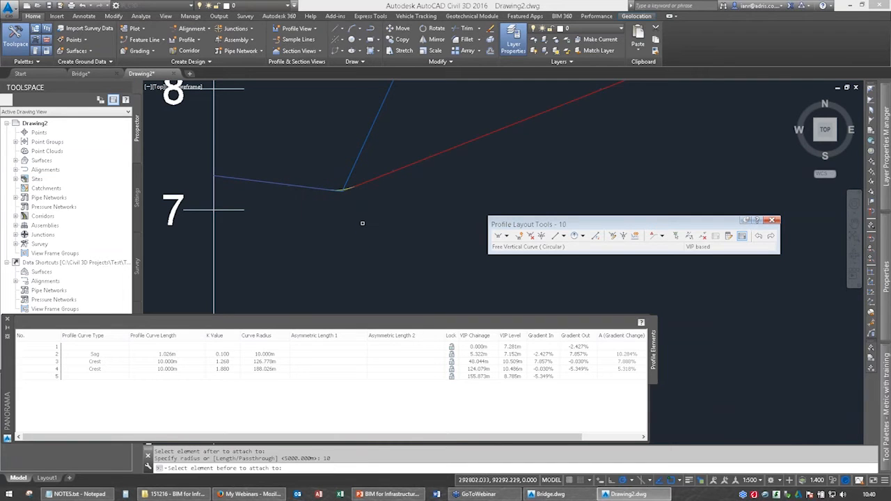
key(Escape)
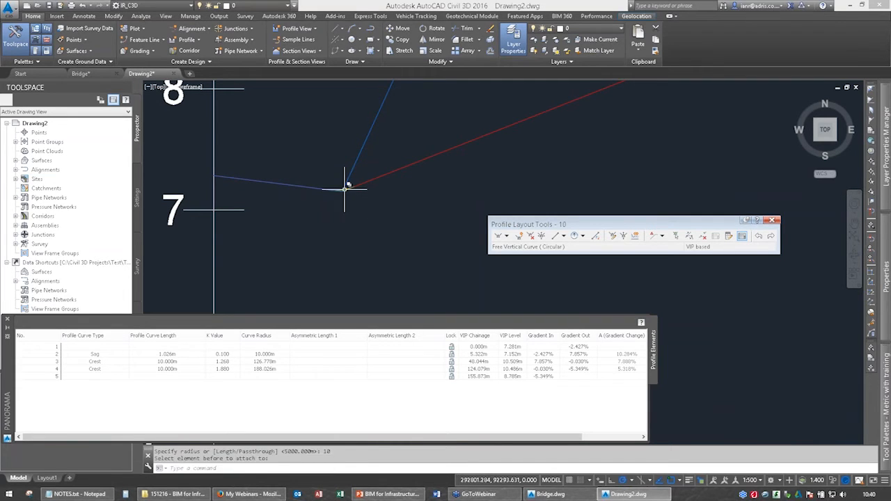
With object snap off, stretch the end of the sag curve along the rising tangent to a curve length of about 9.48 m.
click(345, 189)
click(354, 186)
click(354, 186)
key(F3)
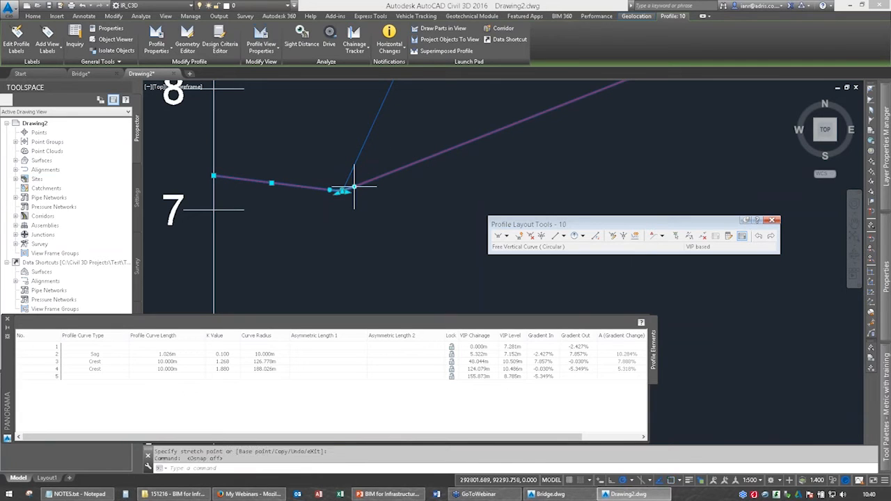
click(355, 186)
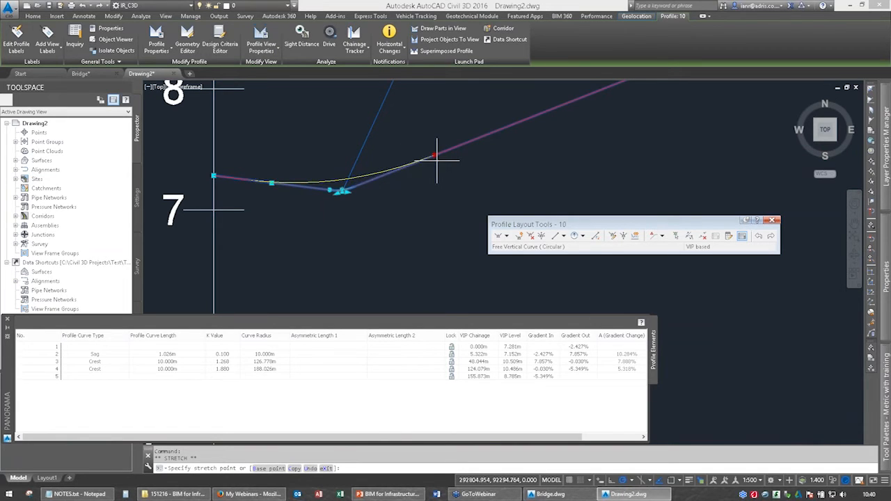
click(438, 160)
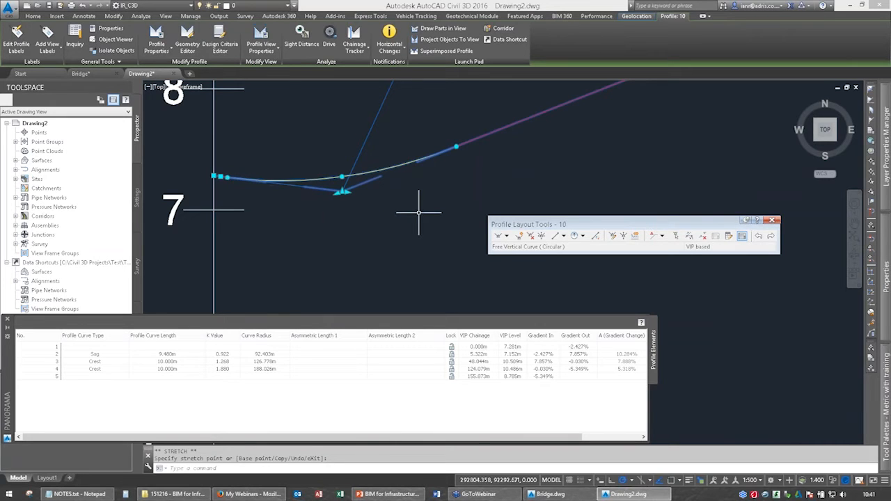
scroll(418, 213, down, 2)
middle_drag(413, 209, 308, 238)
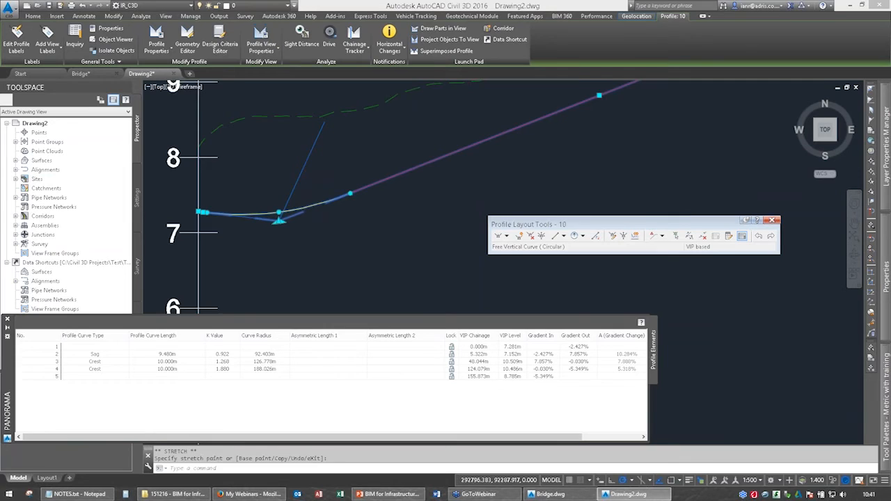
Slide the sag curve's VIP along the incoming gradient to chainage 13.148 m, level 6.962 m, and stretch the curve to about 20.35 m long.
scroll(282, 223, up, 4)
scroll(448, 209, down, 4)
middle_drag(448, 209, 229, 178)
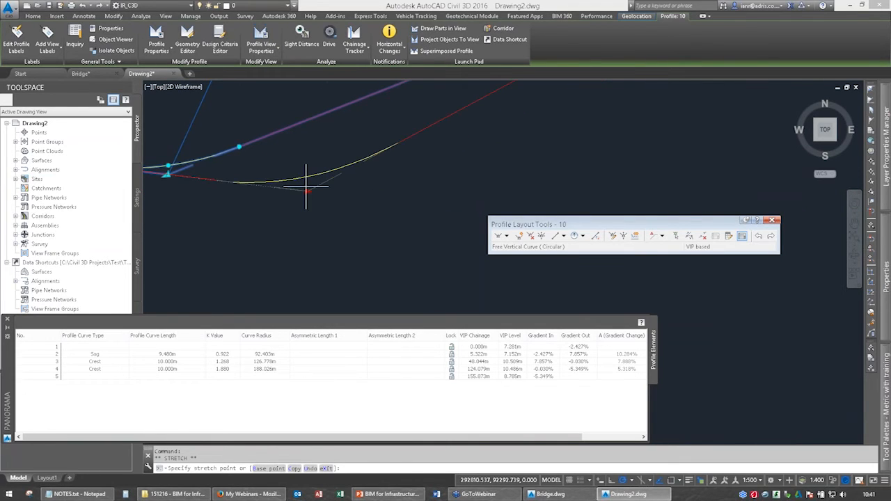
click(285, 188)
click(372, 144)
click(438, 111)
Set the profile curve length of the first sag curve to 20 m in the element table.
middle_drag(326, 238, 451, 169)
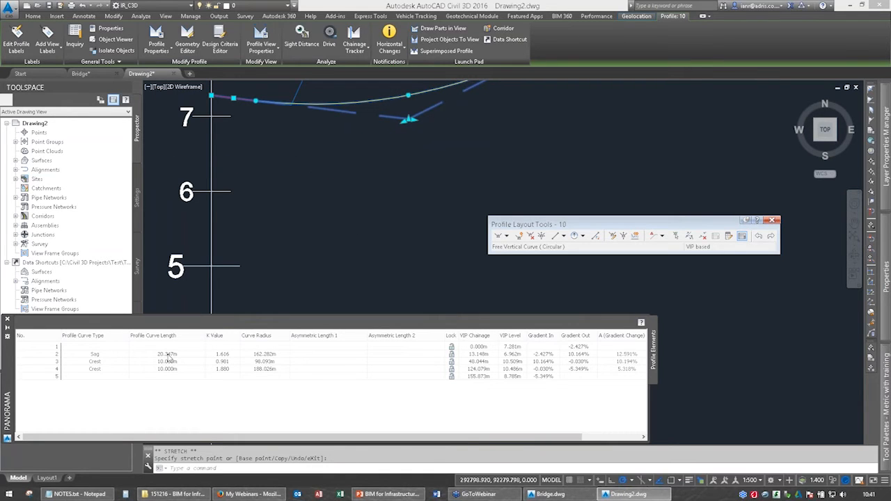
double_click(167, 357)
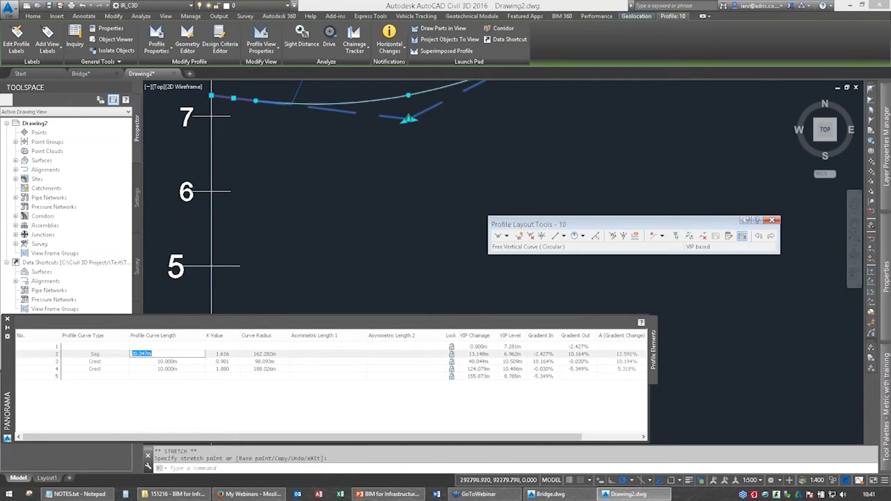
text(20)
key(Return)
key(Escape)
Insert a new VIP on the falling tangent near the far end of the design profile, at chainage 145.602 m and level 9.318 m.
scroll(392, 212, down, 4)
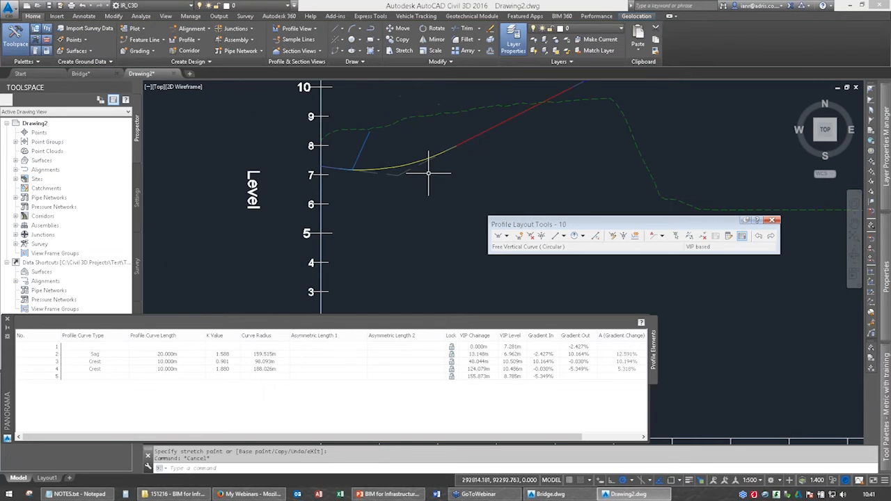
scroll(428, 173, down, 2)
middle_drag(489, 154, 404, 160)
middle_drag(706, 134, 335, 132)
scroll(466, 136, up, 4)
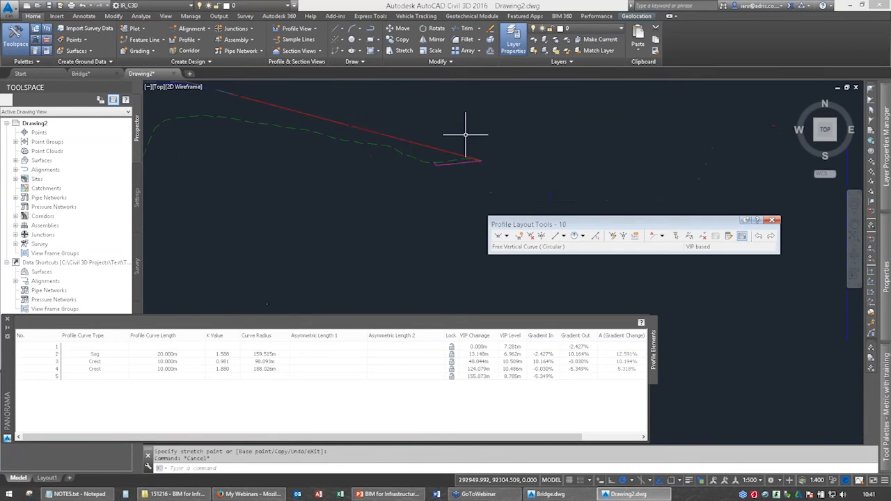
scroll(453, 152, up, 2)
middle_drag(453, 151, 479, 175)
click(442, 119)
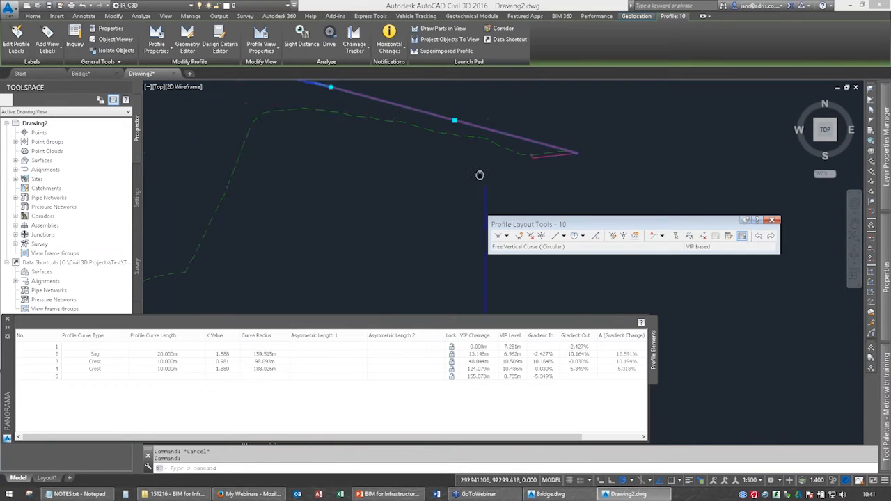
scroll(406, 166, down, 2)
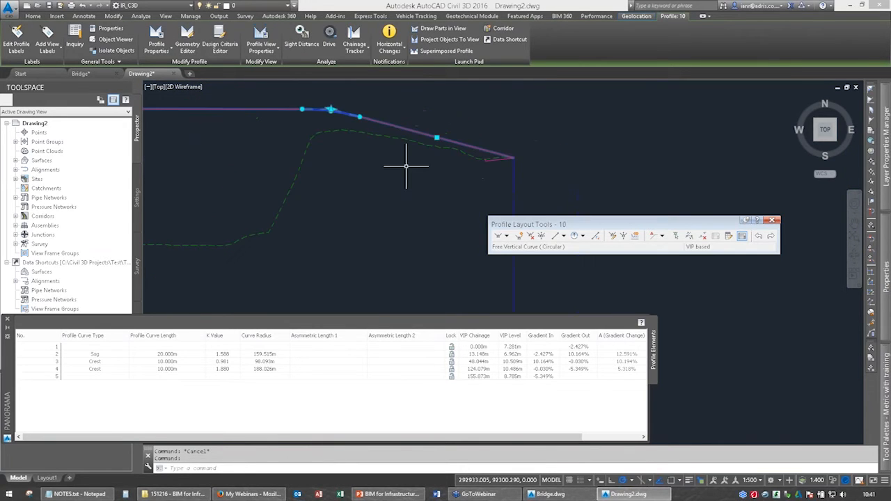
middle_drag(406, 166, 329, 165)
click(531, 236)
click(401, 152)
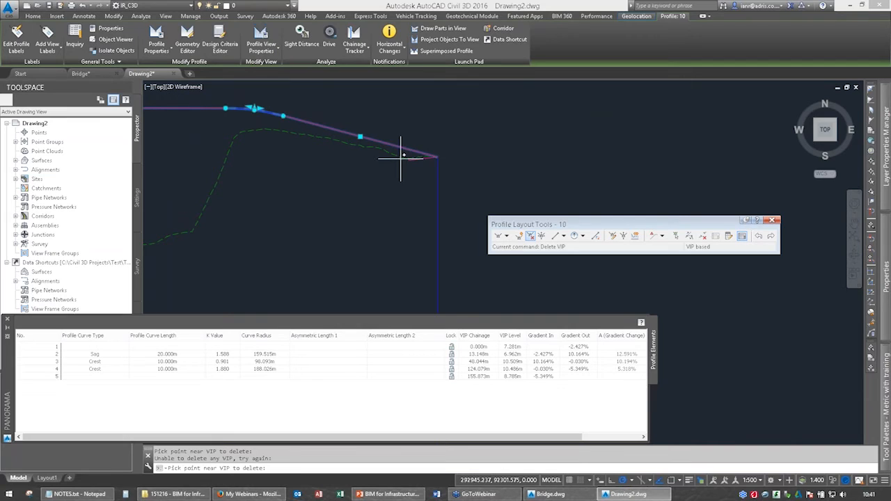
click(519, 236)
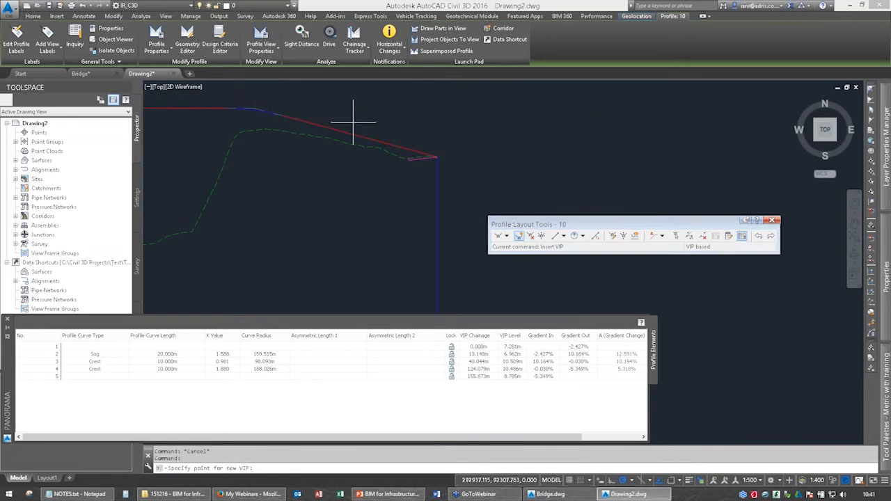
click(380, 143)
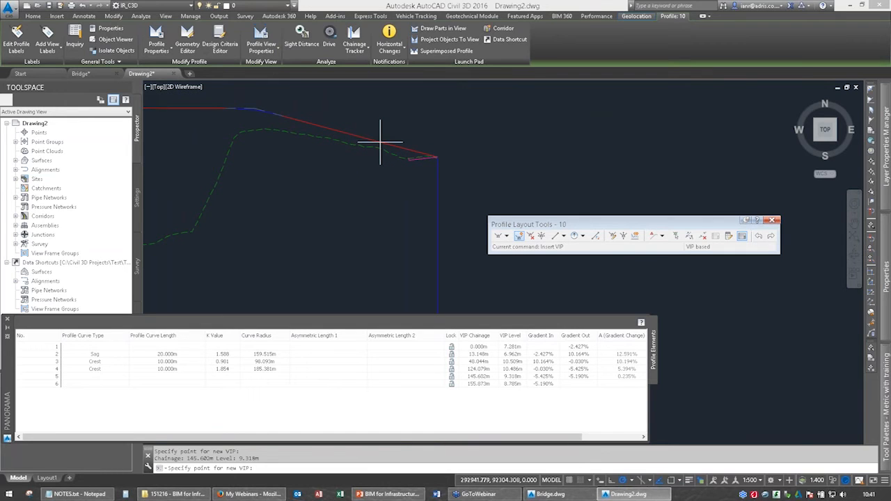
key(Escape)
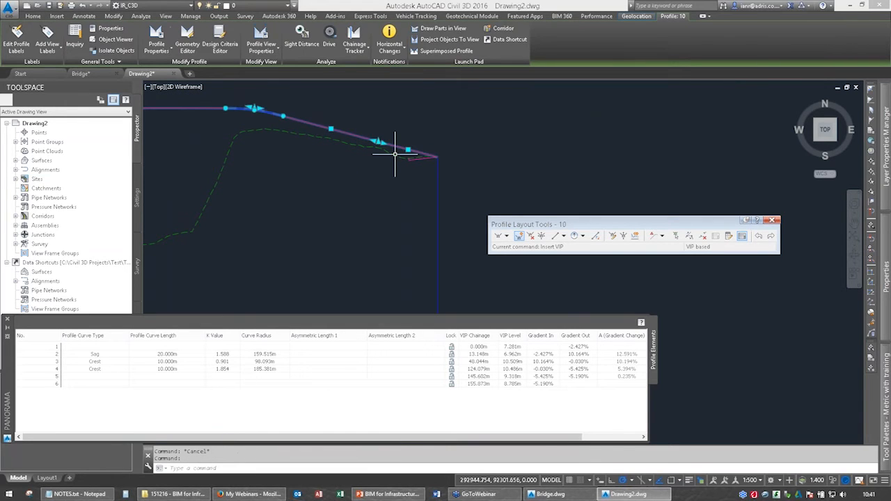
Lower the inserted VIP below the ground line and shift the final tangent back, placing the VIP at chainage 142.939 m and level 8.995 m.
scroll(380, 143, up, 4)
click(374, 142)
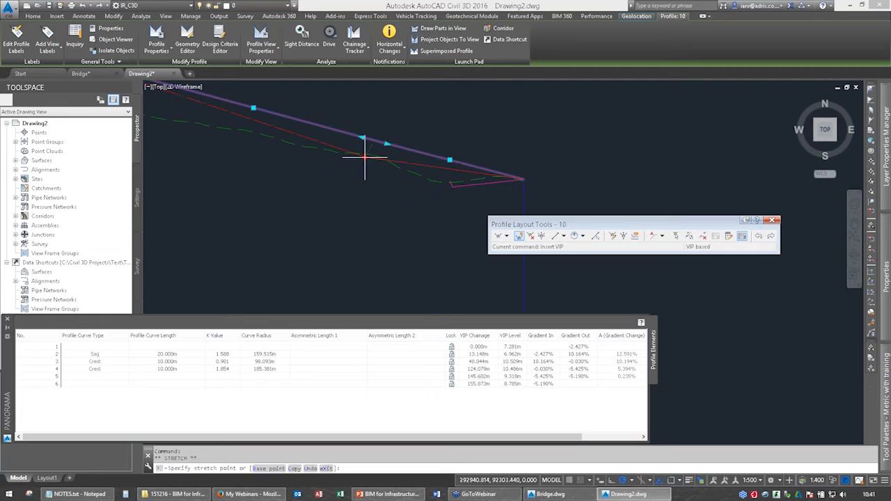
click(363, 164)
click(444, 171)
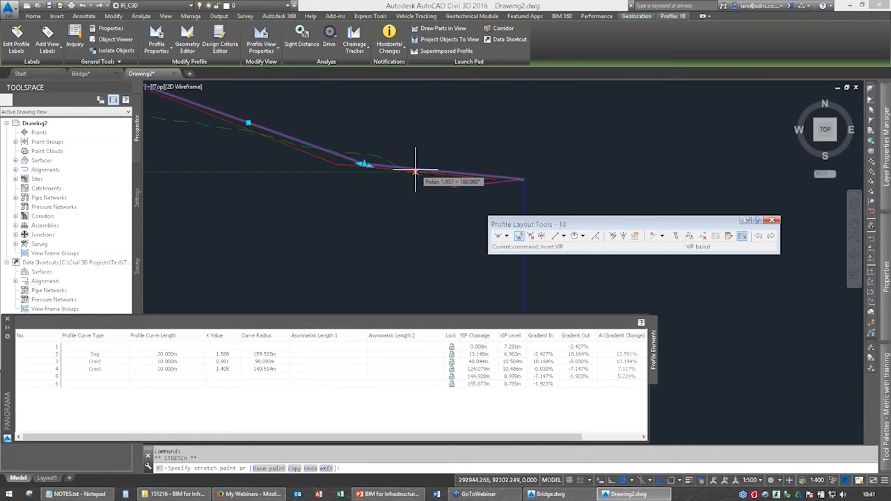
click(416, 171)
With object snap on, stretch the design profile's end VIP to the end of the magenta surface profile at chainage 155.834 m.
click(495, 179)
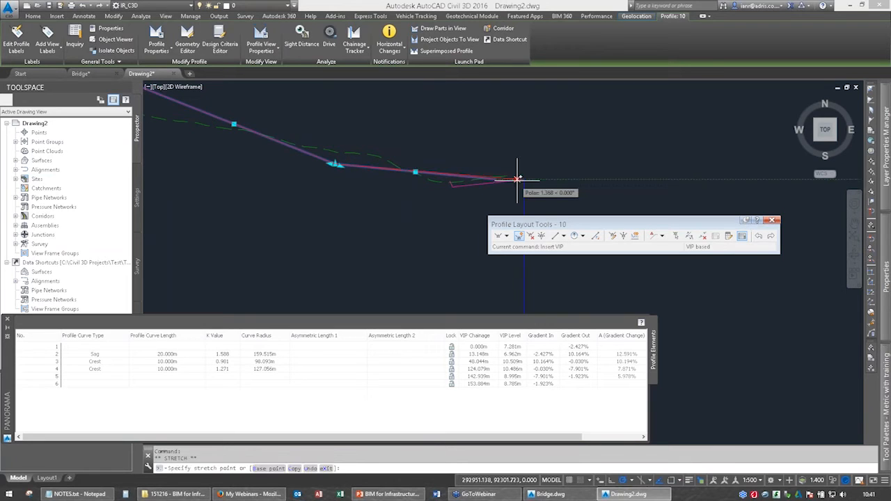
scroll(551, 159, up, 3)
key(F3)
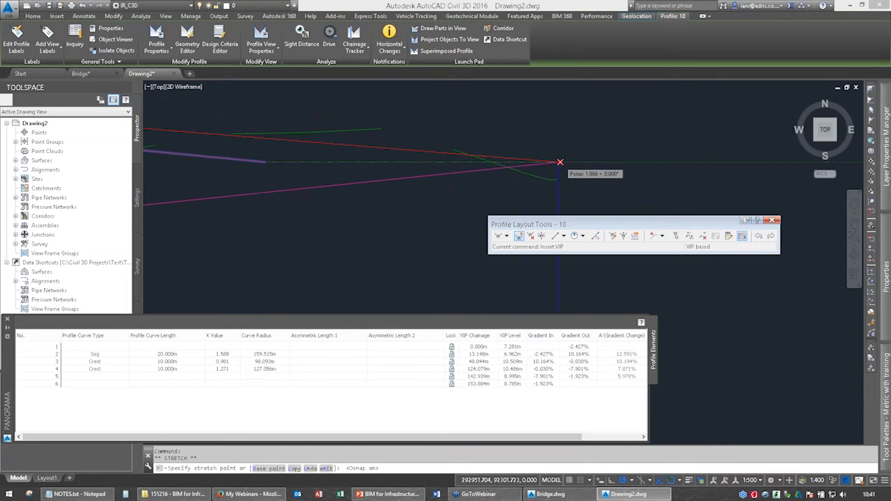
click(559, 162)
Snap the inserted VIP to the magenta profile's low corner and extend it back along that gradient to chainage 142.464 m, level 8.507 m.
scroll(559, 162, down, 3)
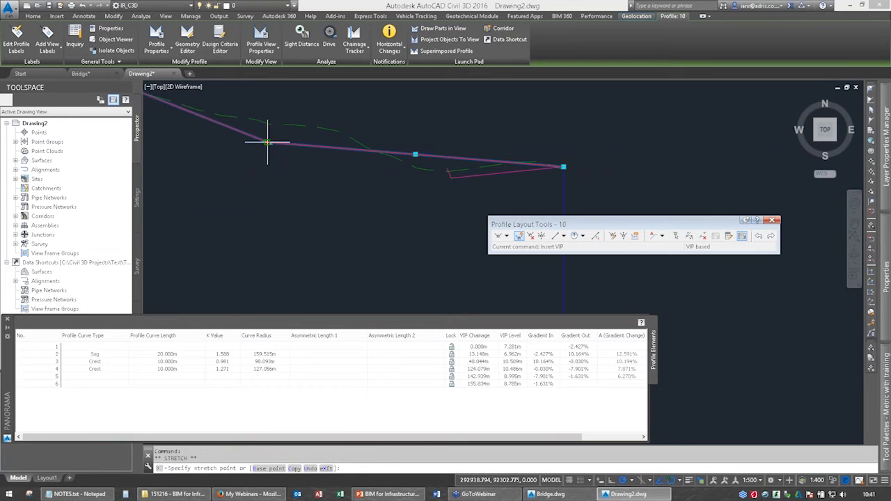
click(447, 179)
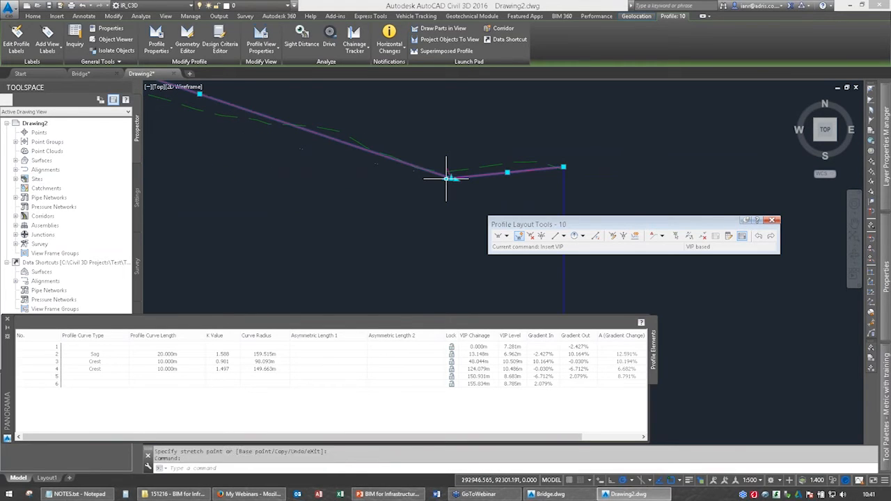
click(446, 179)
click(256, 200)
Add a free circular vertical curve of radius 20 m between the last two tangents of the design profile.
mouse_move(362, 213)
middle_down()
mouse_move(467, 194)
mouse_move(447, 229)
middle_up()
click(575, 236)
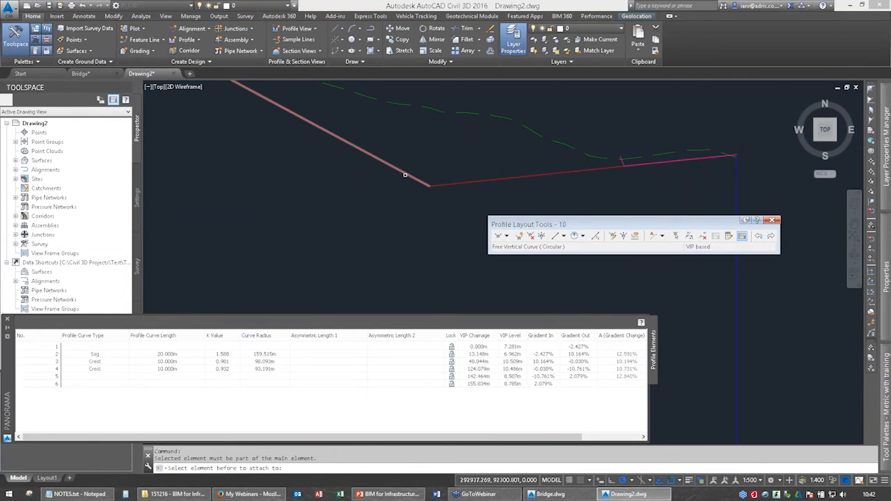
click(406, 175)
click(440, 184)
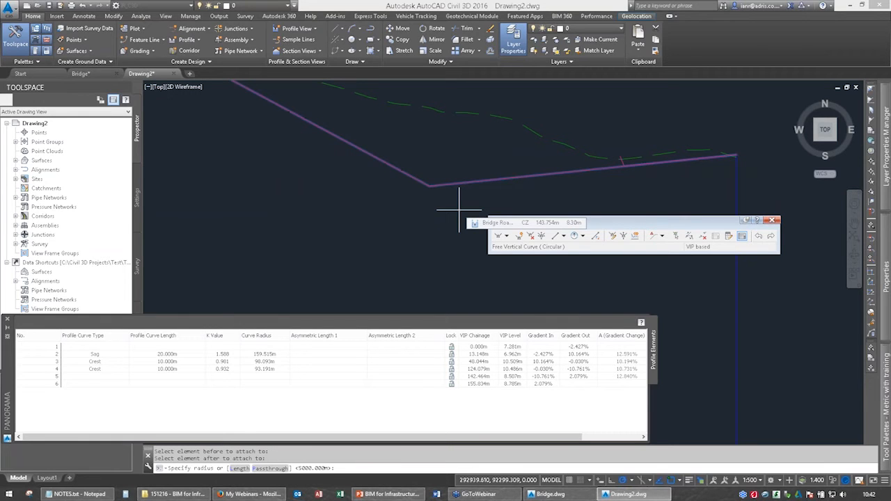
text(20)
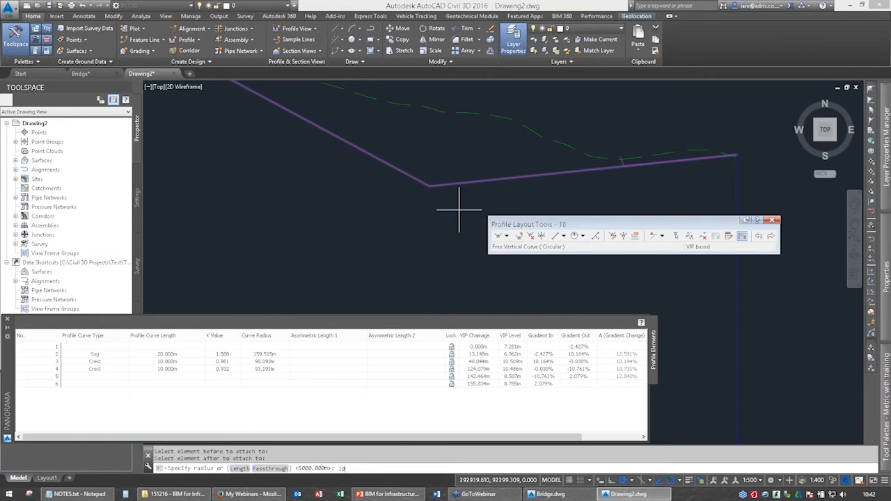
key(Return)
Stretch the end of the new sag curve to the magenta profile's low corner, giving a curve length of about 16.89 m.
click(445, 183)
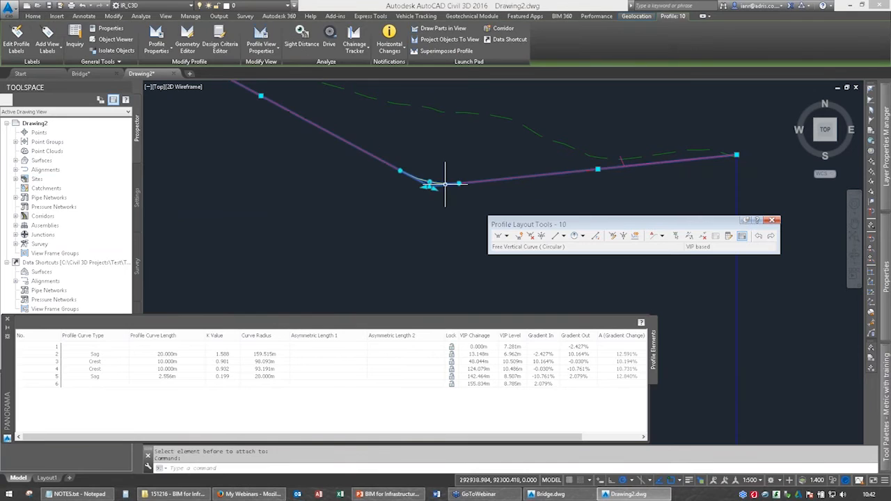
click(446, 184)
click(624, 165)
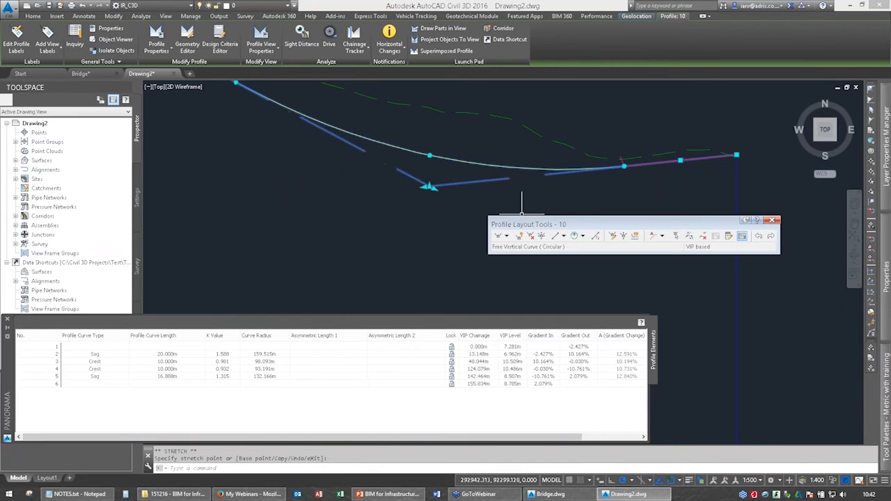
Set the profile curve length of the second sag curve to 20 m in the element table.
mouse_move(454, 216)
middle_down()
mouse_move(475, 191)
mouse_move(456, 201)
middle_up()
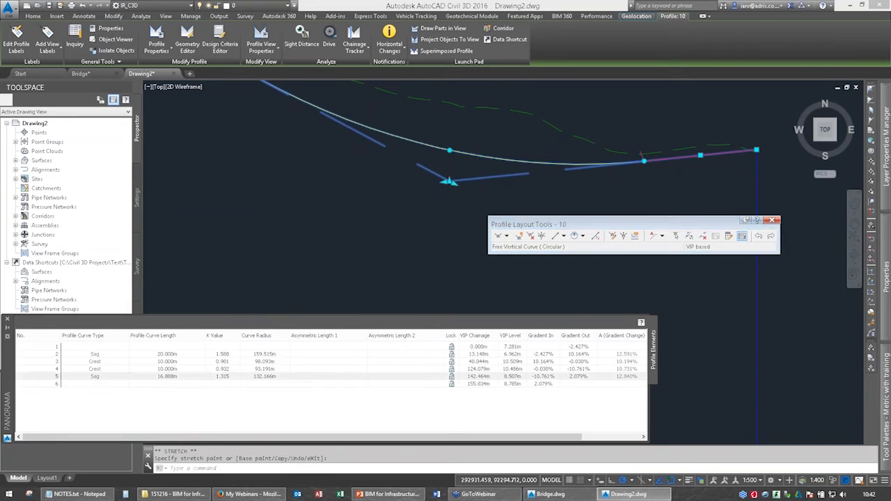
click(167, 376)
key(Escape)
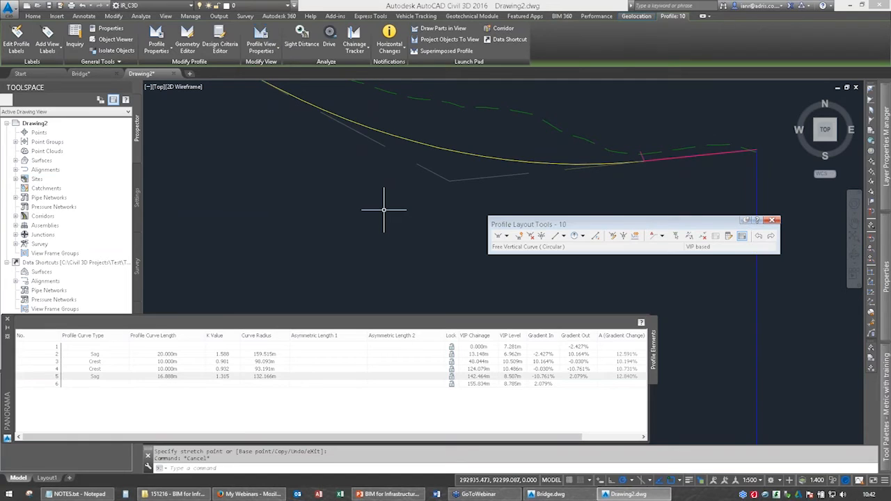
click(410, 139)
text(20)
key(Return)
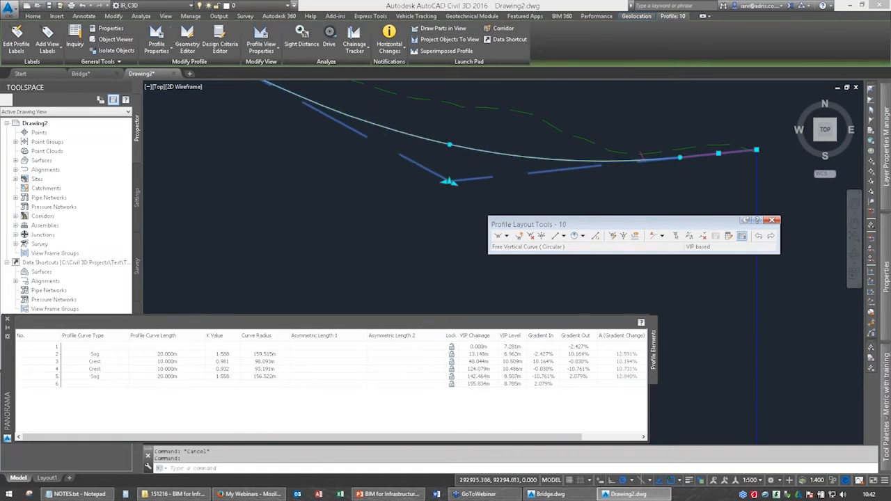
key(Escape)
Close the profile layout tools and element table, and return to the full Bridge Road longsection.
scroll(352, 208, down, 5)
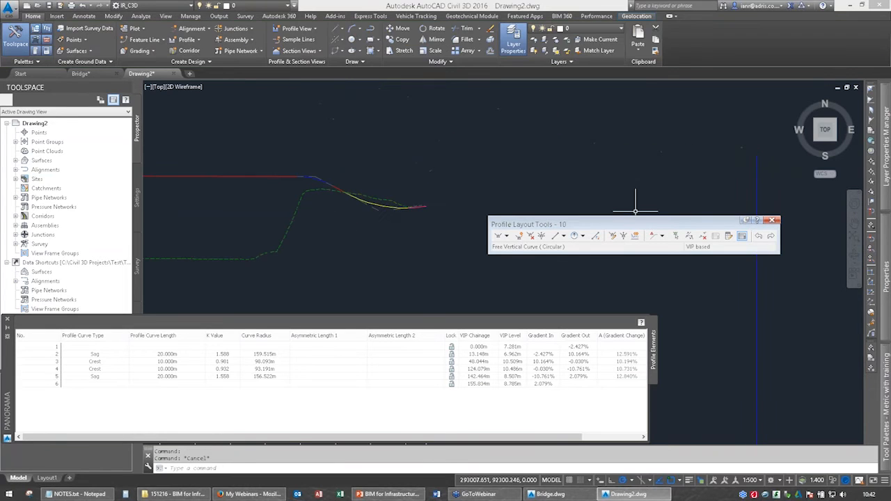
click(772, 220)
key(Escape)
middle_drag(289, 274, 572, 241)
scroll(301, 237, down, 2)
middle_drag(300, 237, 425, 213)
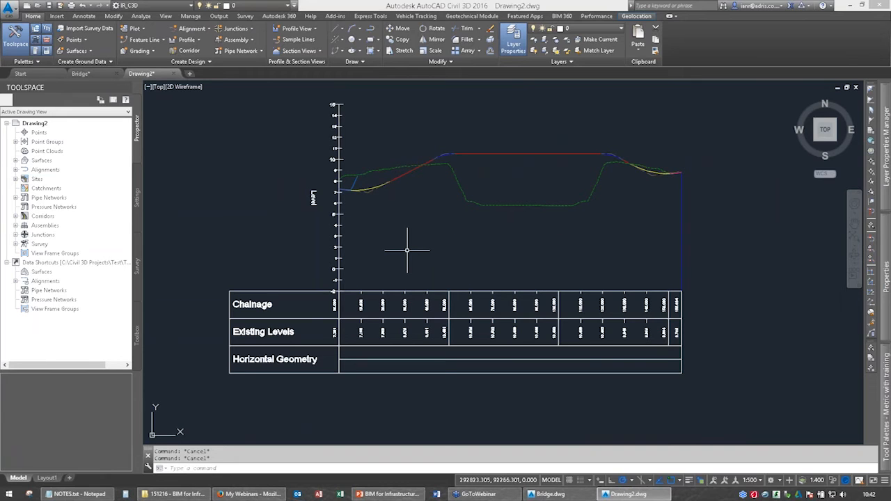
middle_drag(407, 250, 408, 294)
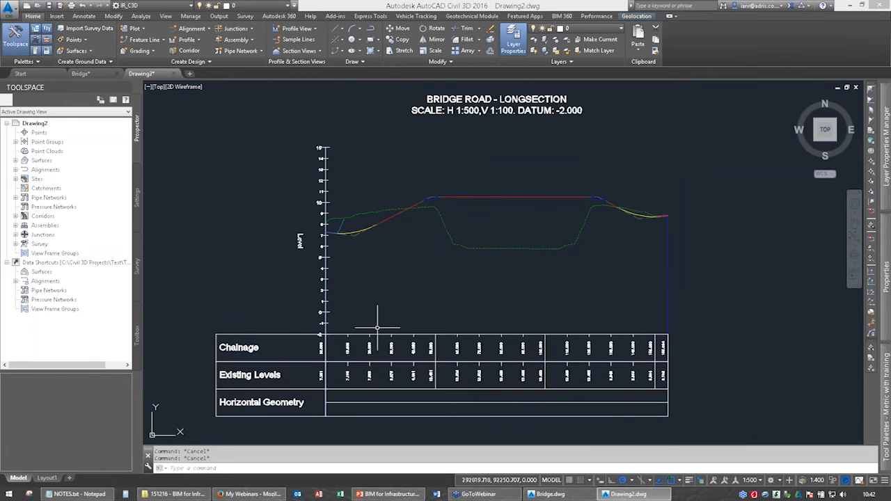
Start projecting objects to a profile view and select the bridge's grouped 3D solids in plan as the objects to project.
click(377, 334)
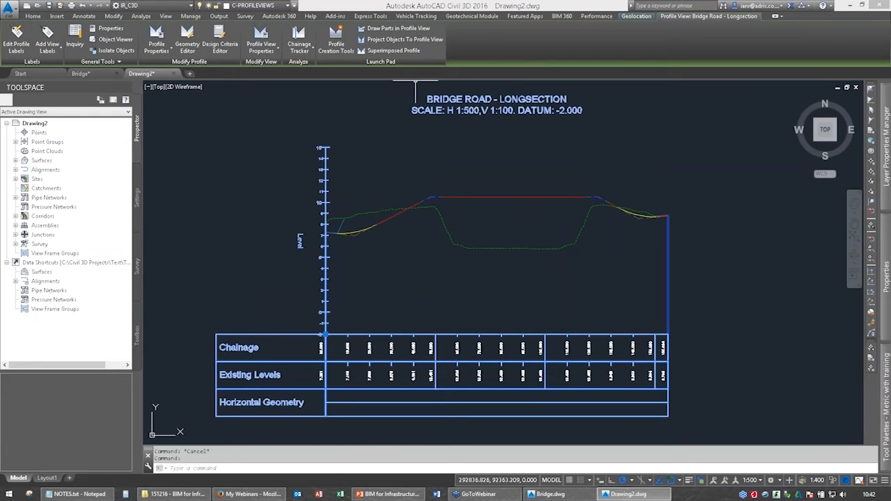
key(Escape)
click(405, 39)
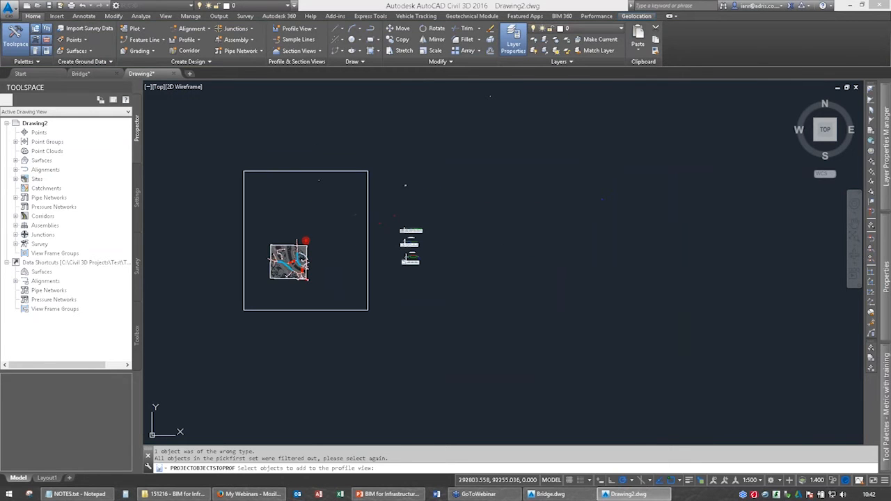
scroll(241, 316, up, 6)
scroll(445, 105, up, 6)
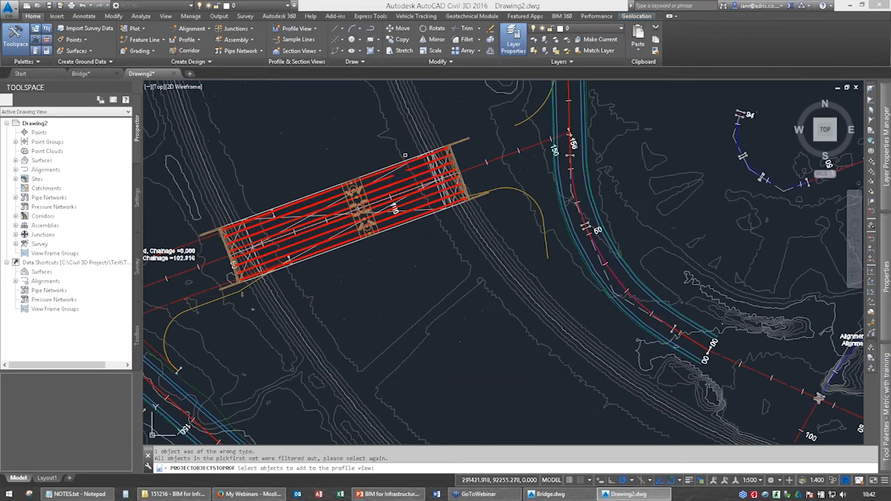
click(404, 160)
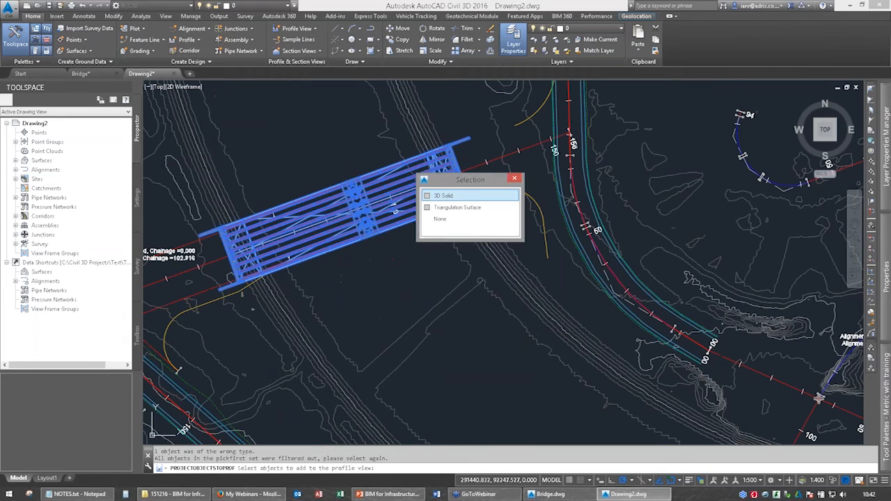
click(459, 196)
scroll(490, 198, down, 10)
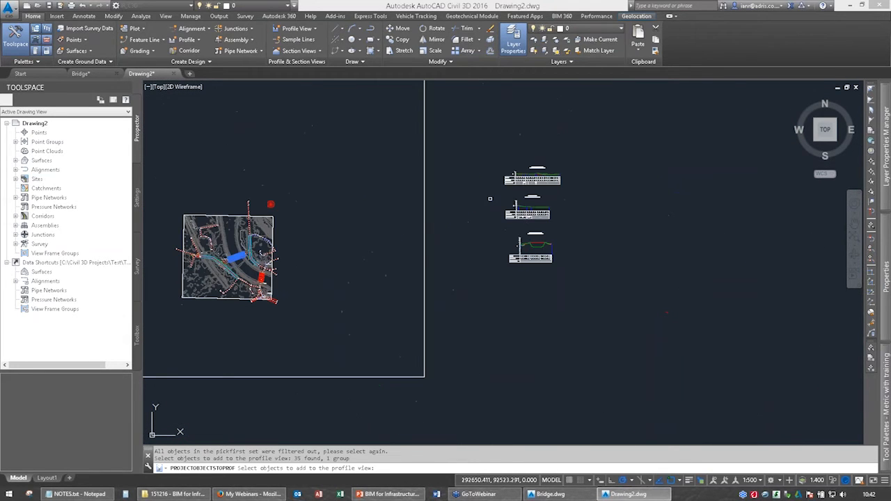
scroll(544, 252, up, 6)
key(Return)
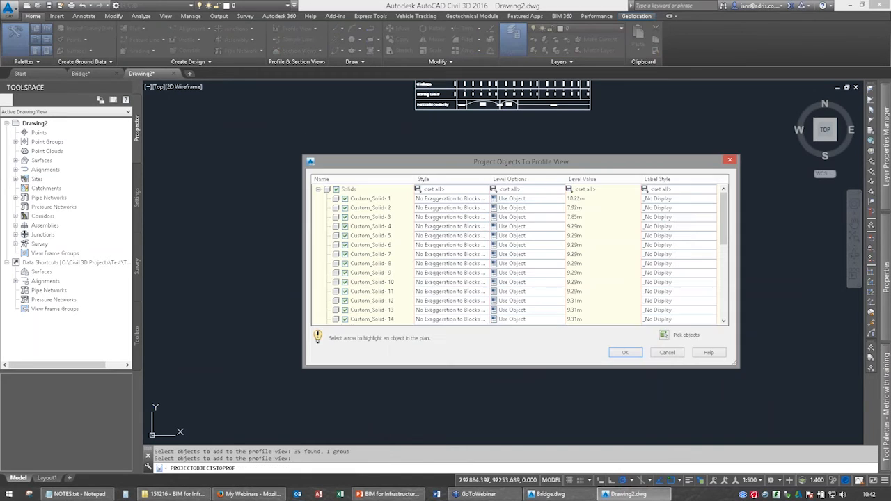
Set the projection style of all bridge solids to Exaggeration to Blocks and Projected Solids and project them onto Bridge Road's longsection.
click(418, 189)
click(472, 236)
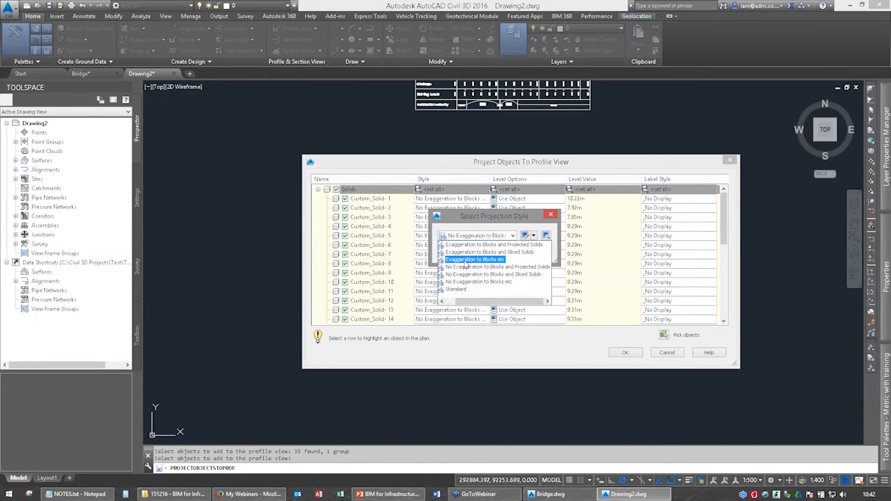
click(471, 245)
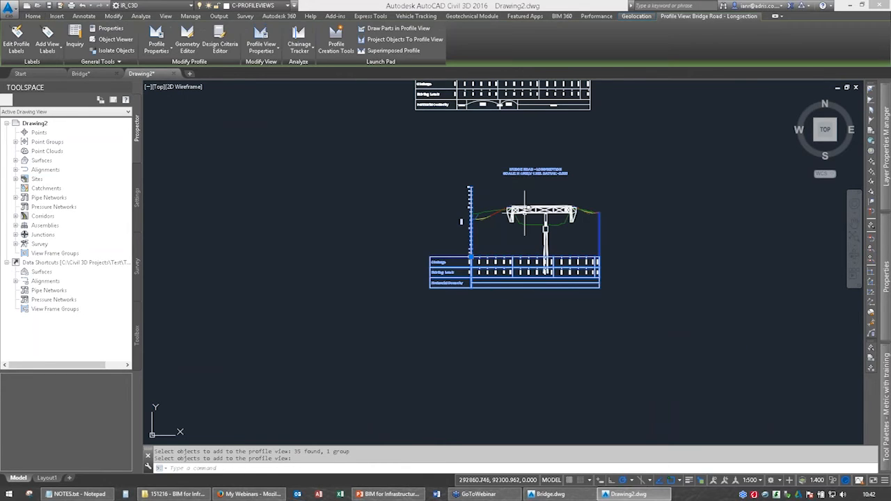
scroll(551, 219, up, 5)
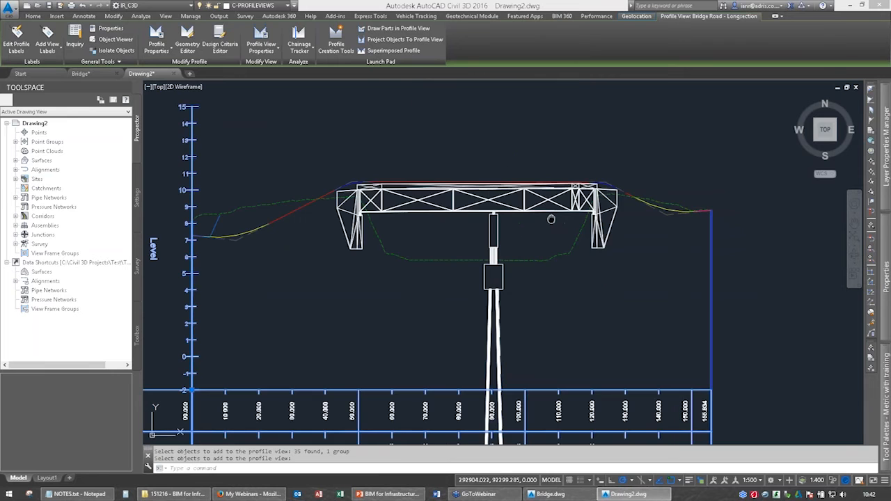
key(Escape)
scroll(551, 219, up, 2)
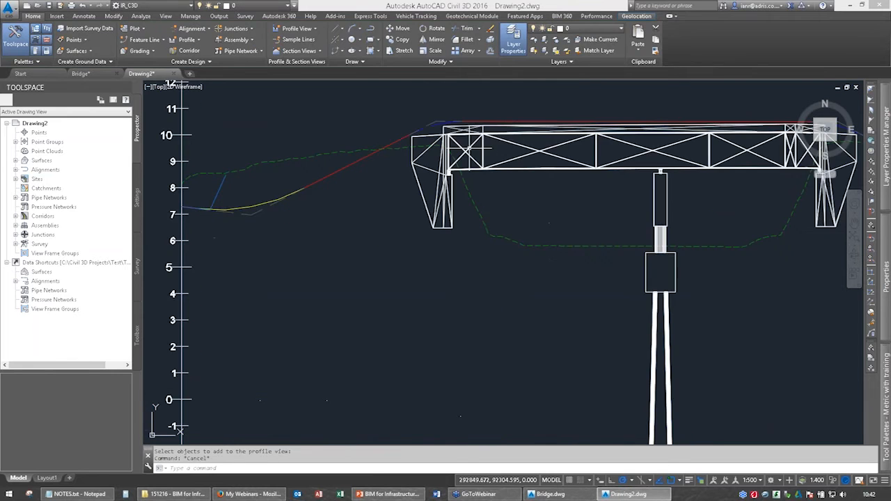
scroll(490, 232, down, 2)
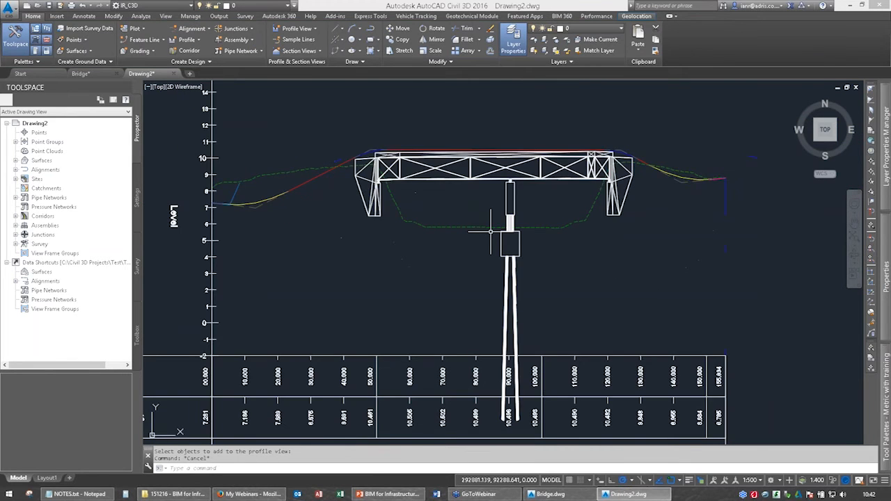
Change the object style of the Bridge Road longsection profile view to Natural Scale.
scroll(416, 271, down, 2)
click(415, 271)
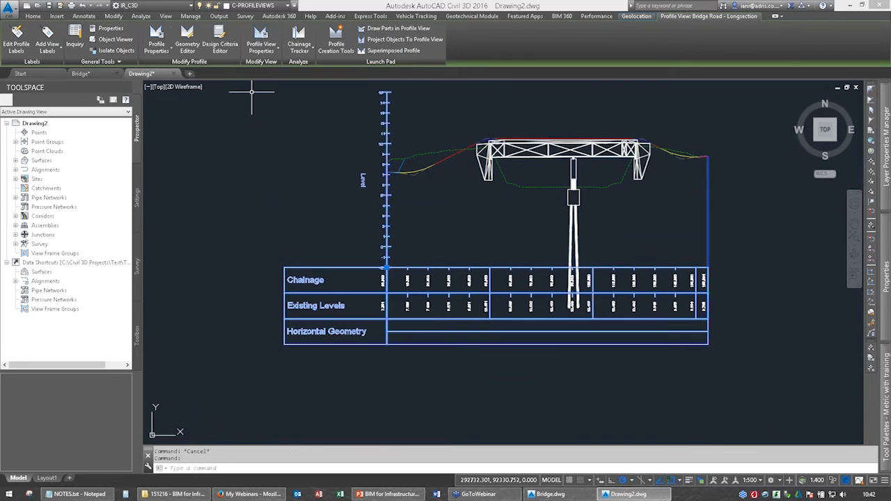
click(262, 38)
click(206, 158)
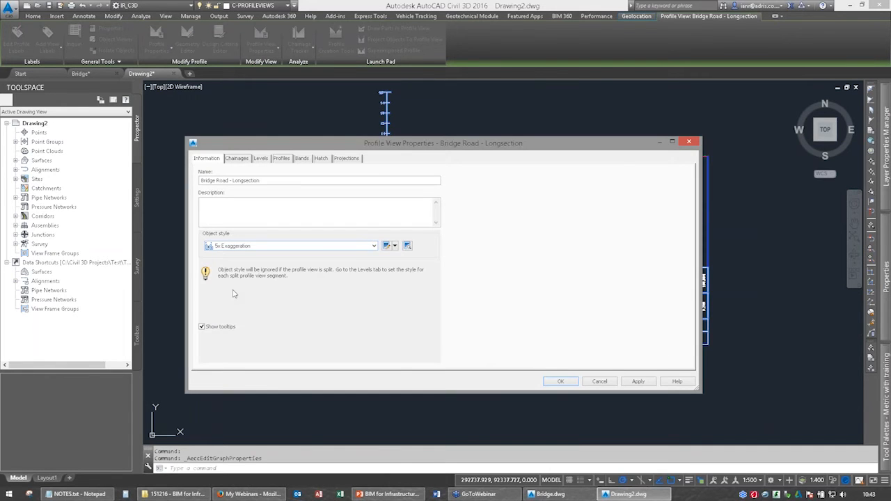
click(373, 246)
click(239, 285)
click(560, 381)
middle_drag(522, 242, 477, 214)
key(Escape)
key(Escape)
Examine the profiles and the projected bridge along the full length of the natural-scale longsection.
scroll(408, 217, up, 3)
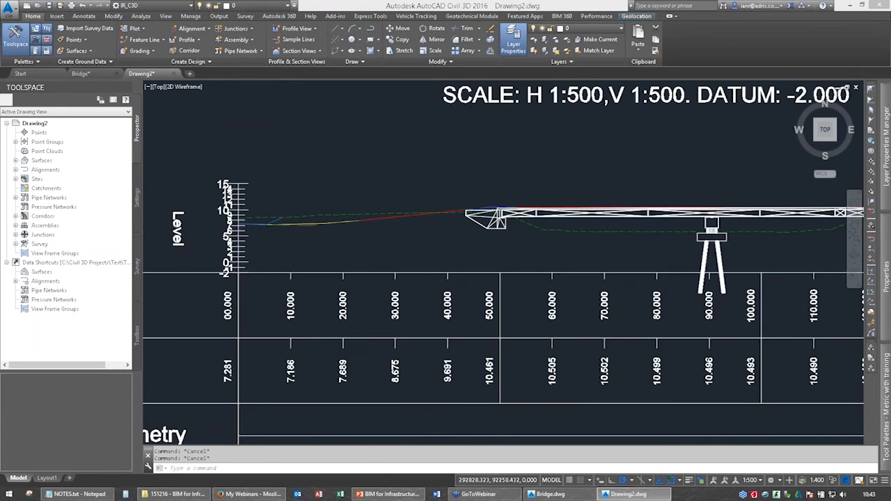
scroll(445, 220, up, 5)
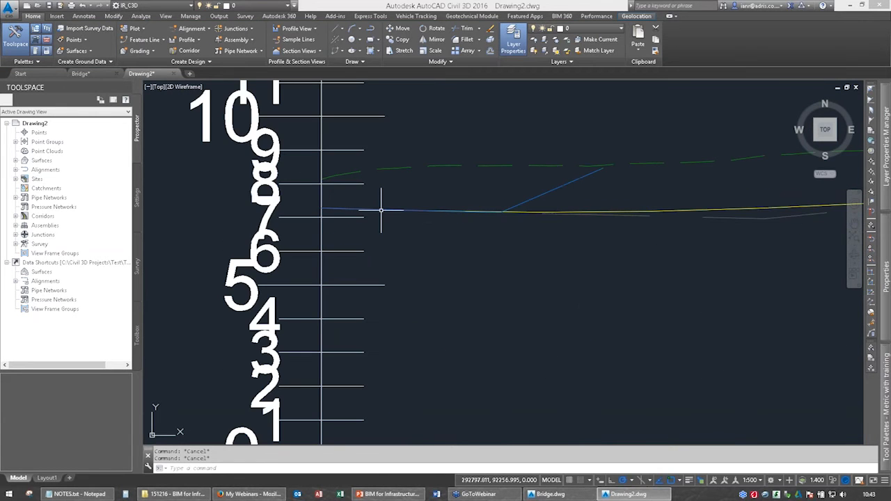
scroll(613, 207, down, 3)
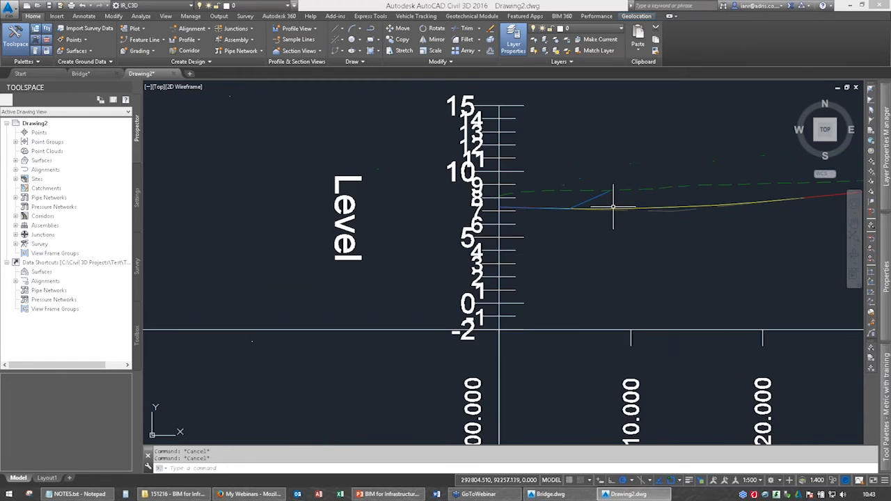
scroll(613, 207, down, 4)
middle_drag(802, 204, 349, 206)
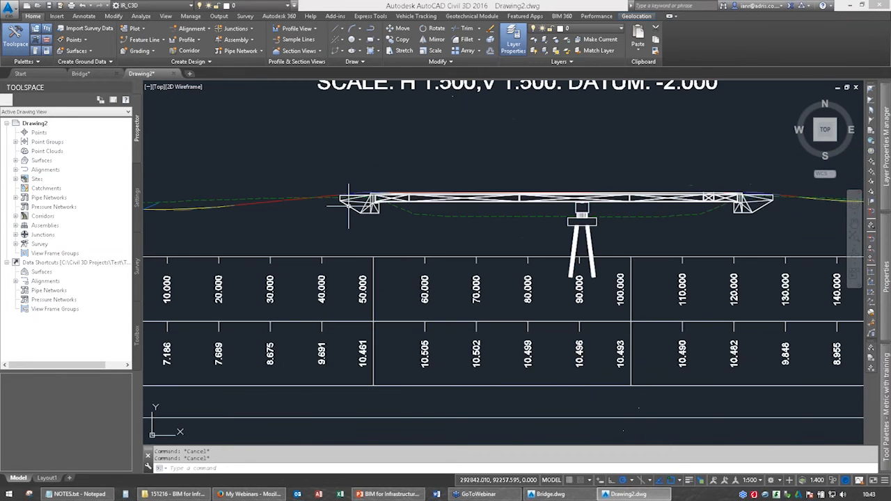
middle_drag(839, 204, 572, 204)
scroll(571, 203, down, 6)
middle_drag(279, 232, 453, 207)
scroll(454, 207, down, 2)
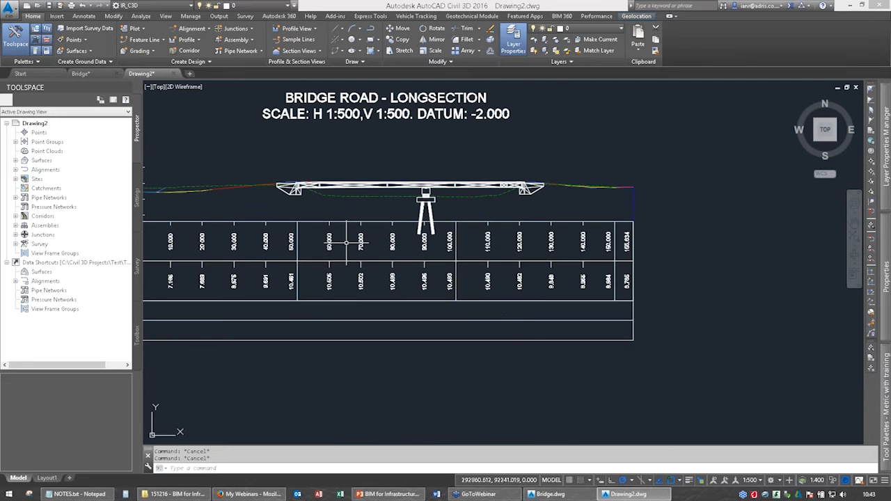
middle_drag(347, 243, 494, 215)
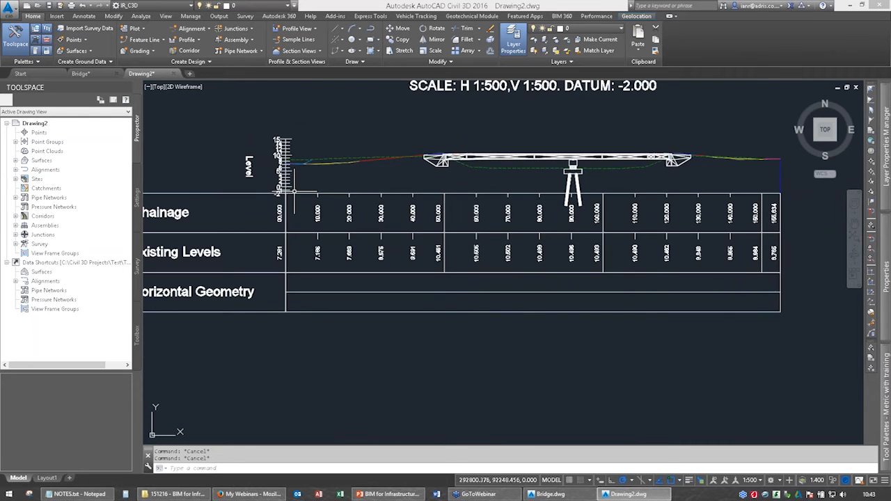
Set the longsection's user specified minimum level to -6 m and check the datum against the base of the bridge pier legs.
click(387, 192)
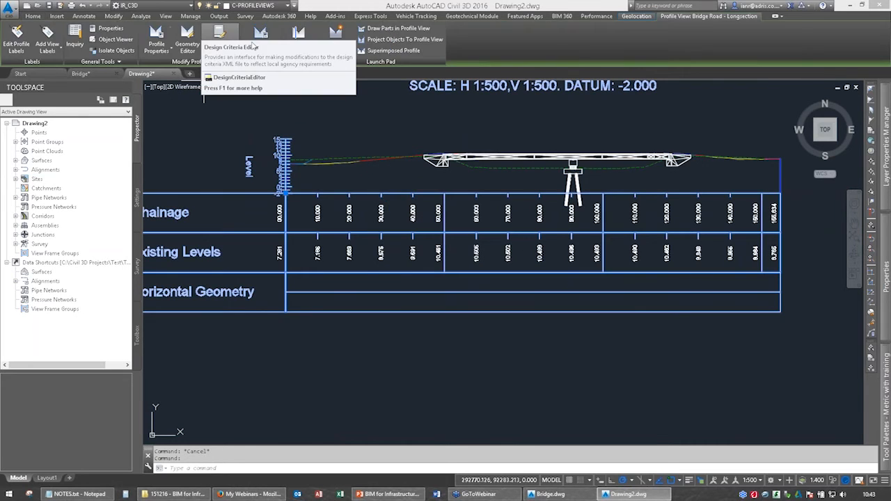
click(255, 43)
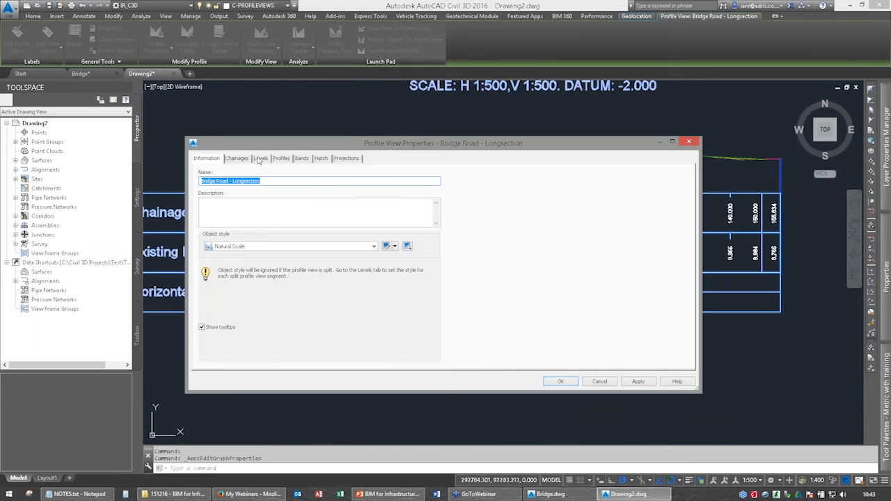
click(260, 159)
click(279, 213)
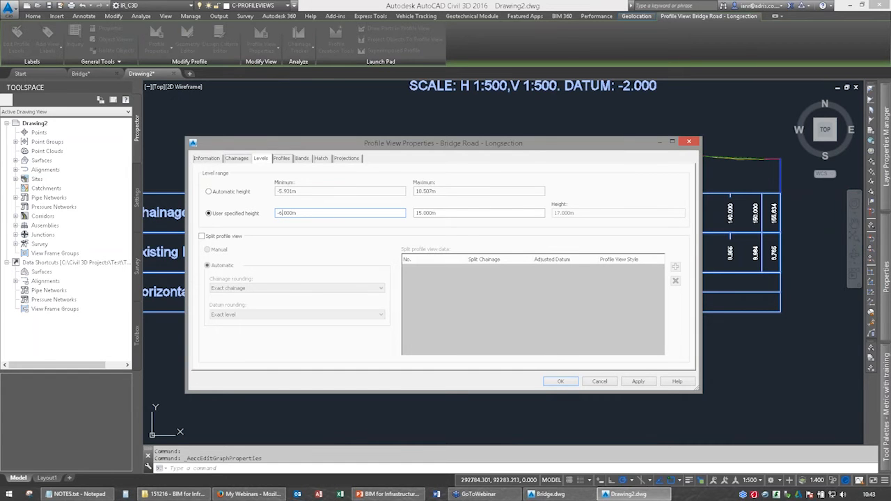
key(Return)
key(Escape)
scroll(568, 214, up, 5)
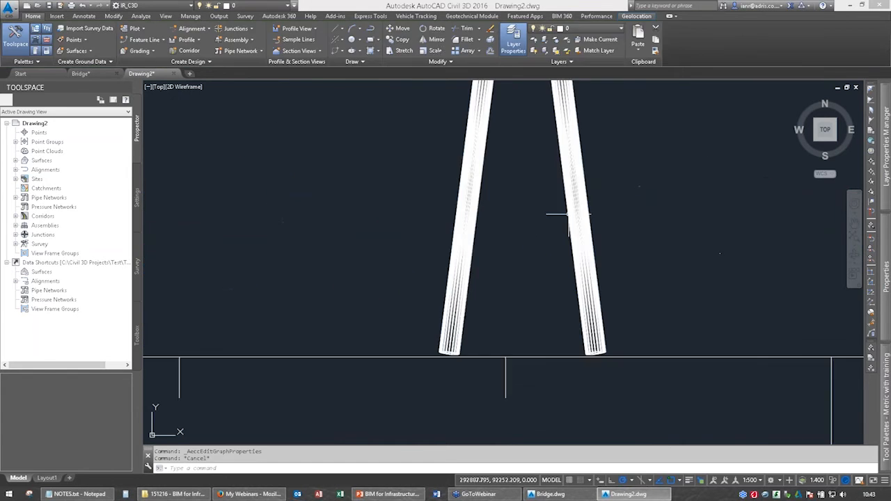
scroll(533, 256, down, 5)
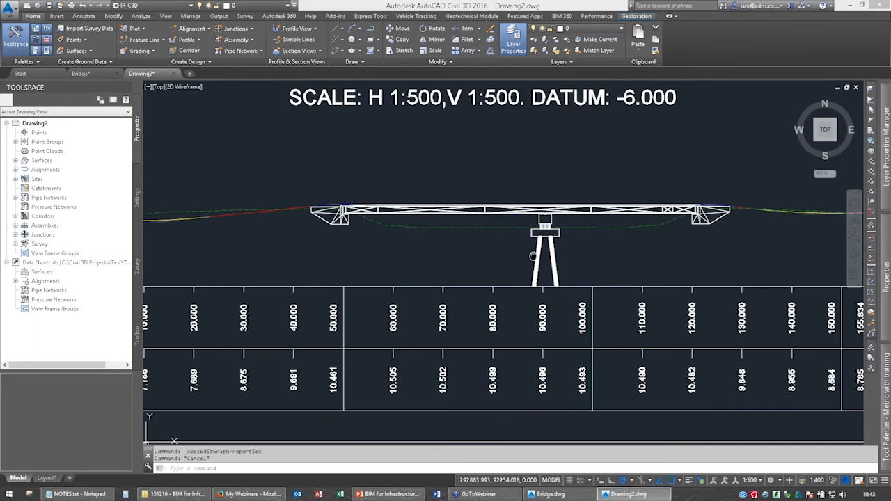
scroll(533, 256, down, 4)
scroll(459, 238, up, 1)
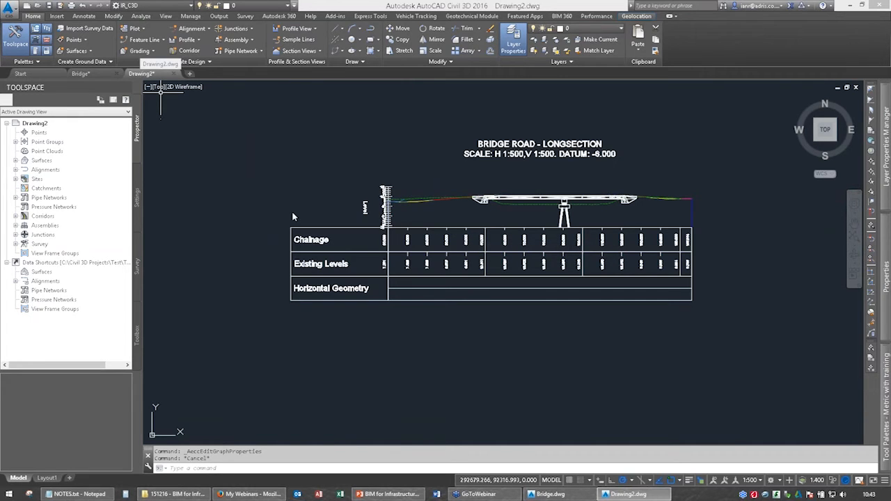
Save the drawing as Bridge2.dwg in the 151216 - BIM for Infrastructure folder.
key(ctrl+shift+s)
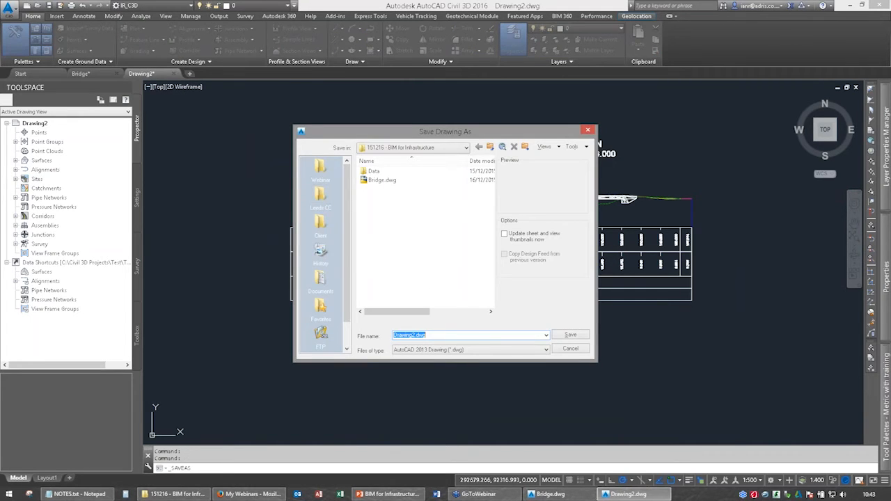
click(382, 180)
click(408, 335)
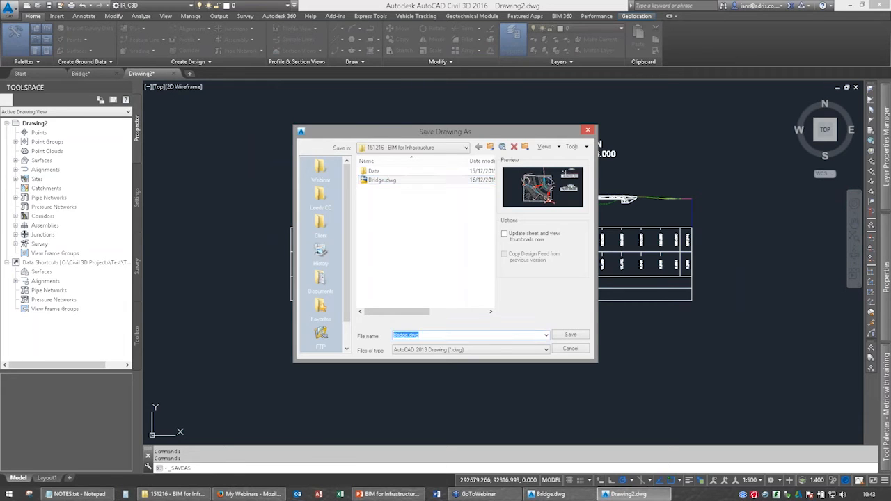
click(407, 335)
text(2)
click(568, 336)
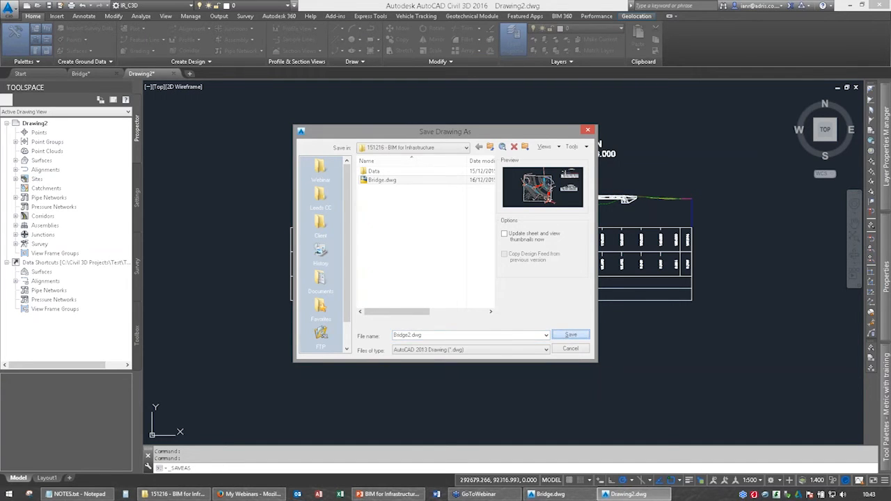
Examine the bridge in plan, including its abutment corners and the road connections at both ends.
scroll(432, 213, down, 5)
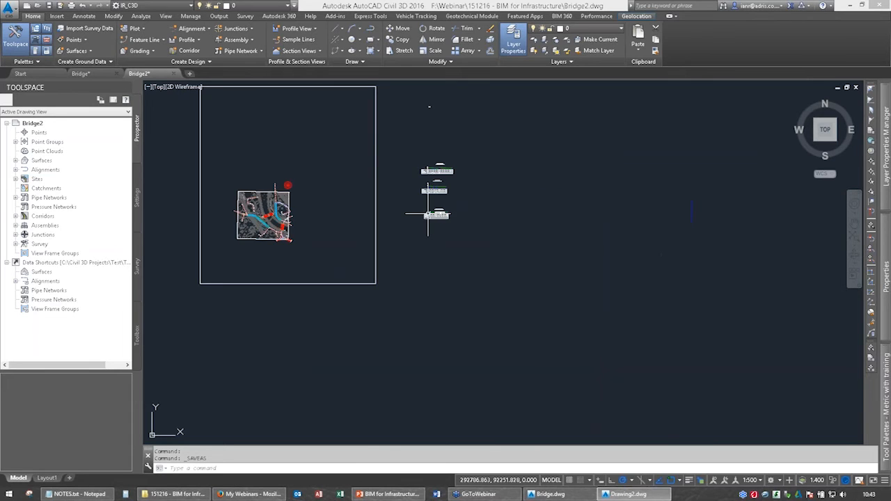
scroll(428, 216, down, 3)
scroll(441, 213, down, 3)
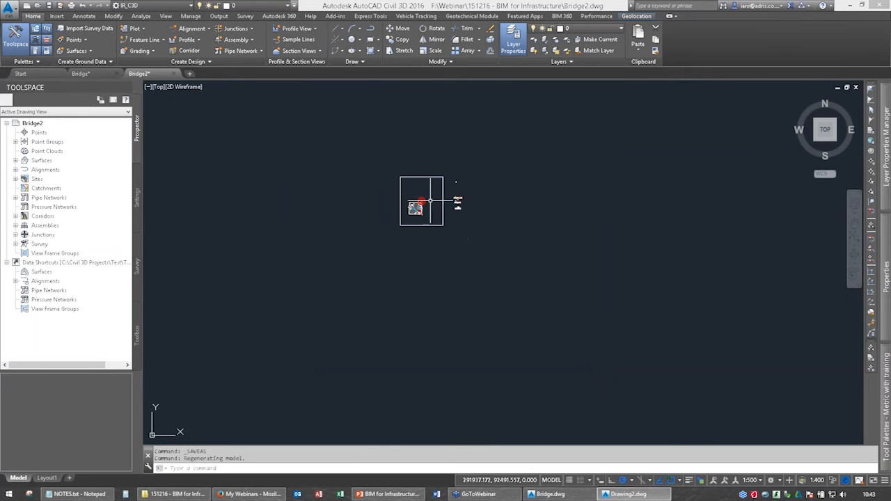
scroll(426, 204, up, 5)
scroll(425, 205, up, 4)
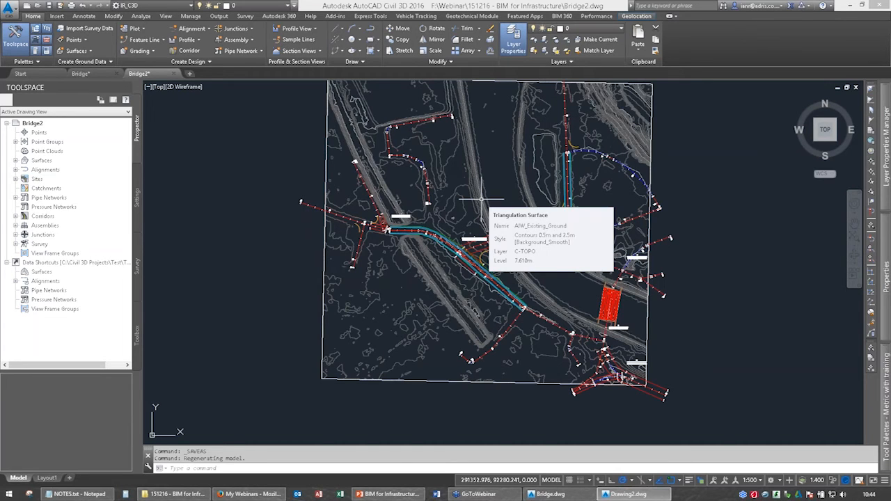
scroll(543, 204, up, 6)
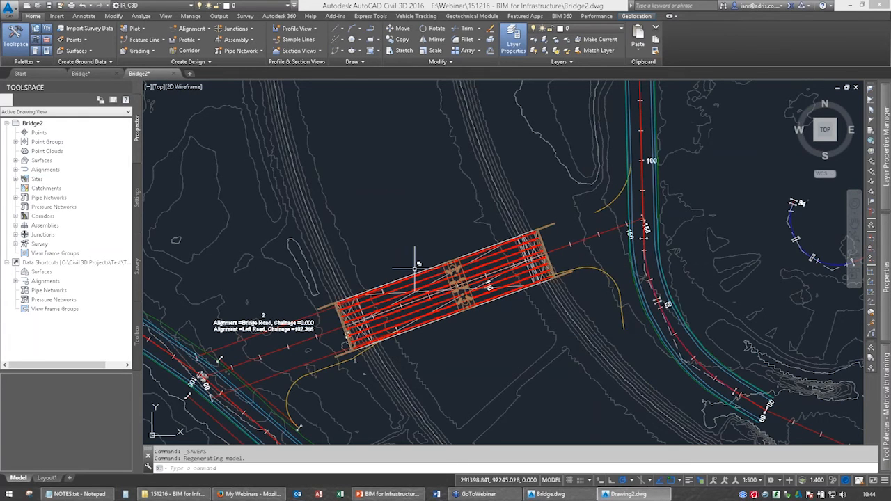
middle_drag(183, 324, 266, 258)
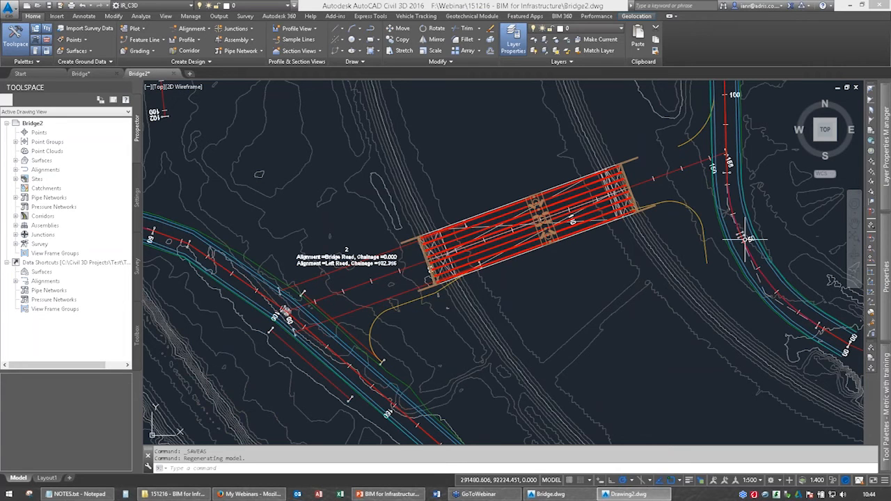
scroll(439, 334, up, 5)
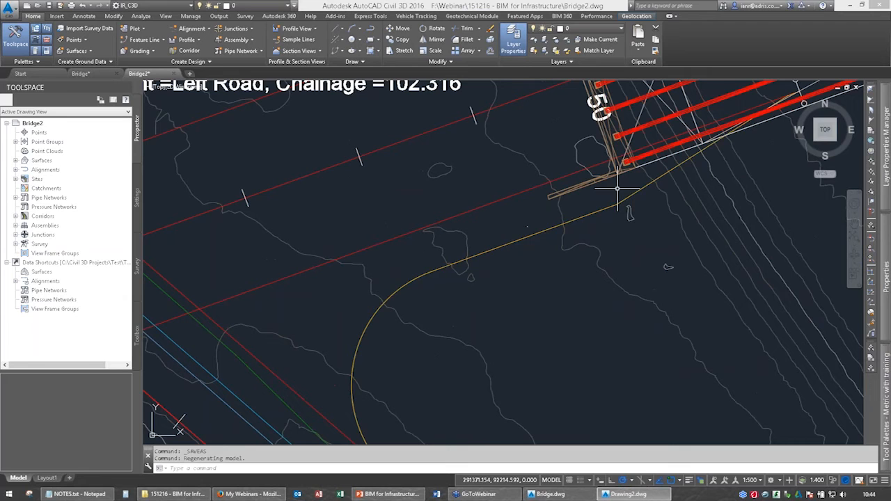
middle_drag(617, 188, 577, 218)
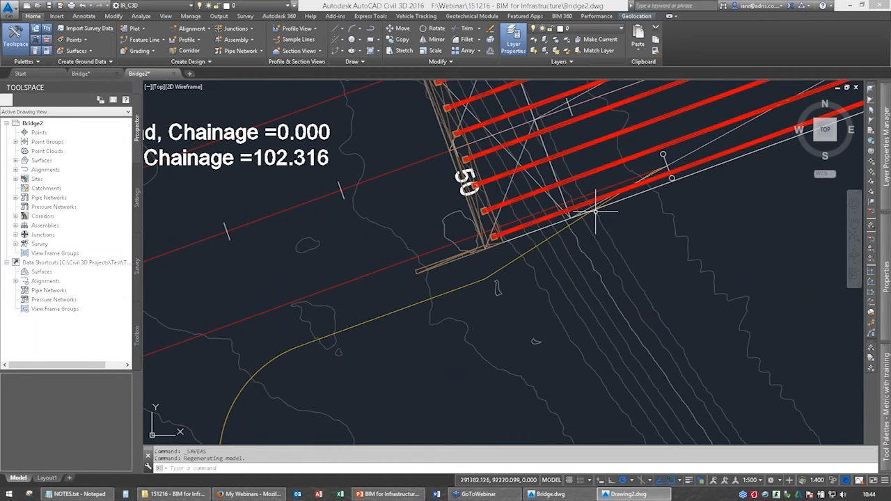
scroll(460, 279, down, 2)
scroll(463, 284, down, 5)
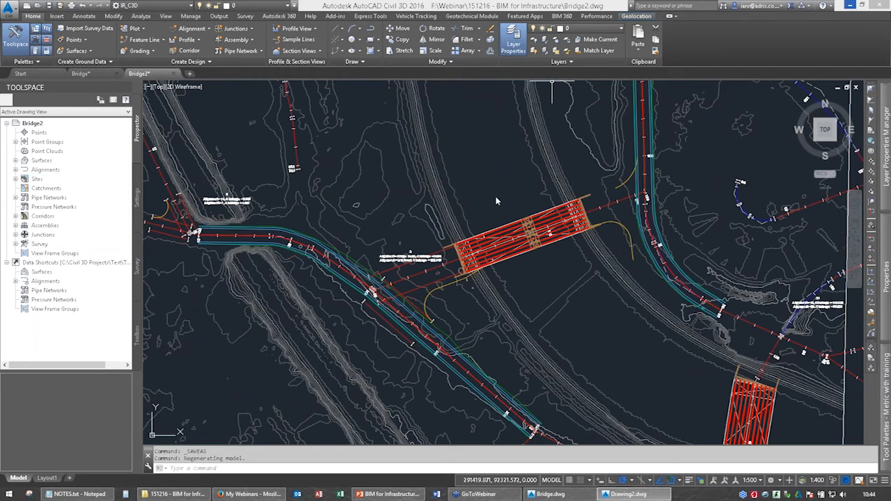
Switch to InfraWorks 360 and open the Webinar_151216 model.
key(super+d)
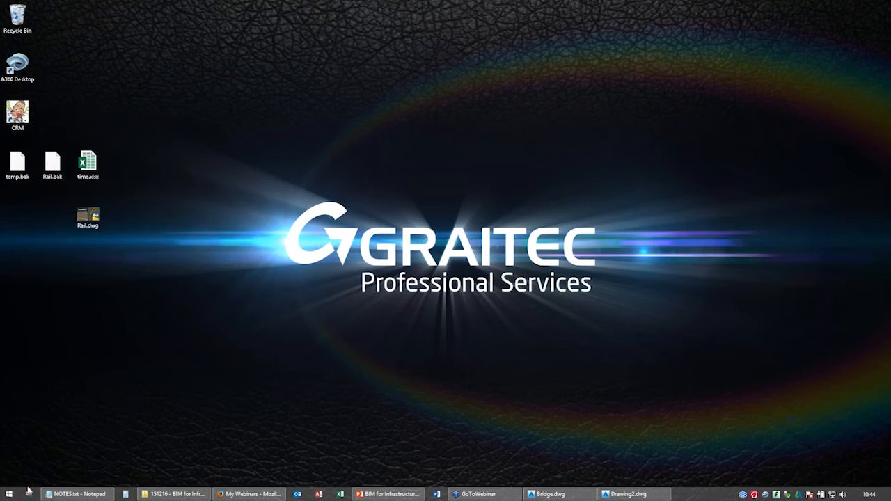
key(super)
click(752, 144)
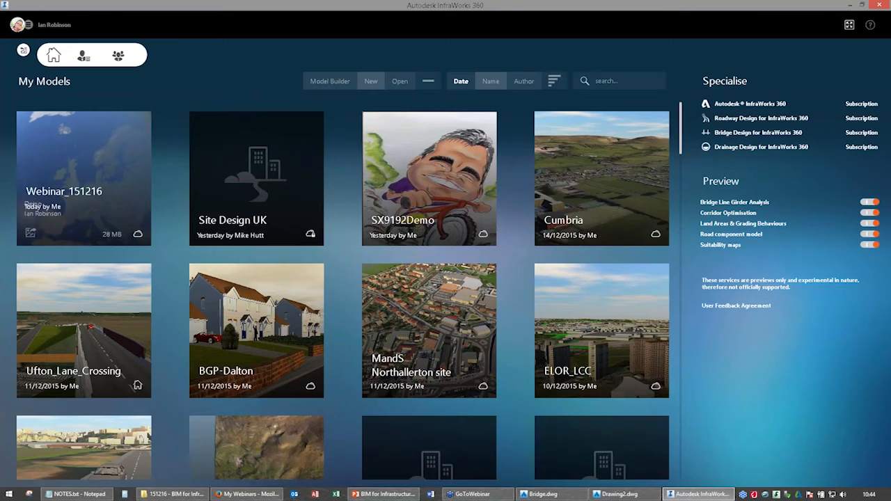
click(83, 182)
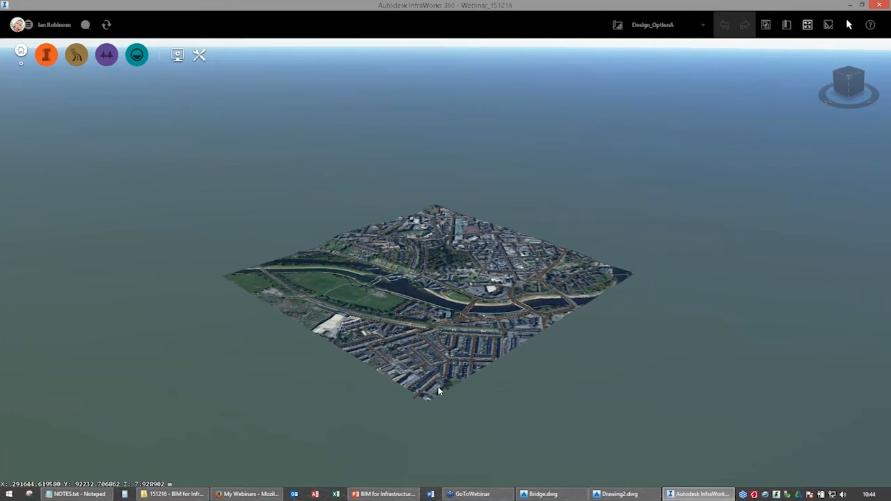
Add a new proposal named Design while Design_OptionA is the active proposal.
drag(438, 387, 390, 311)
scroll(389, 311, up, 3)
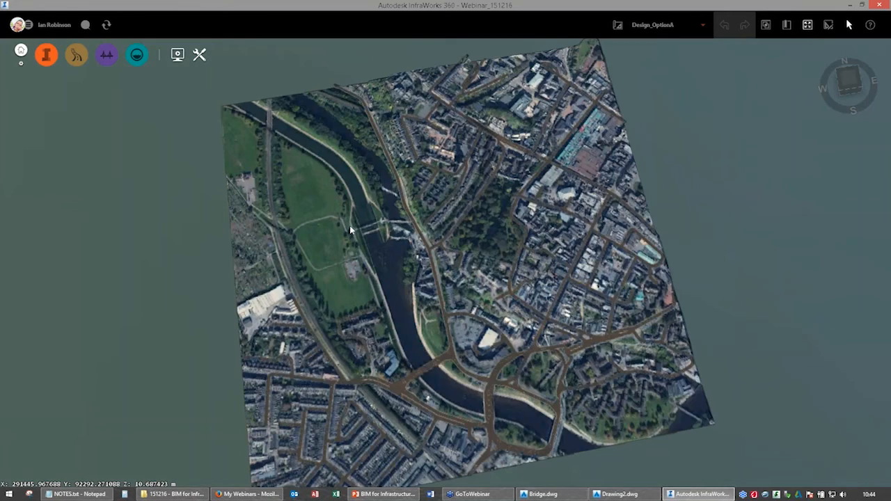
drag(349, 226, 418, 397)
scroll(395, 376, up, 4)
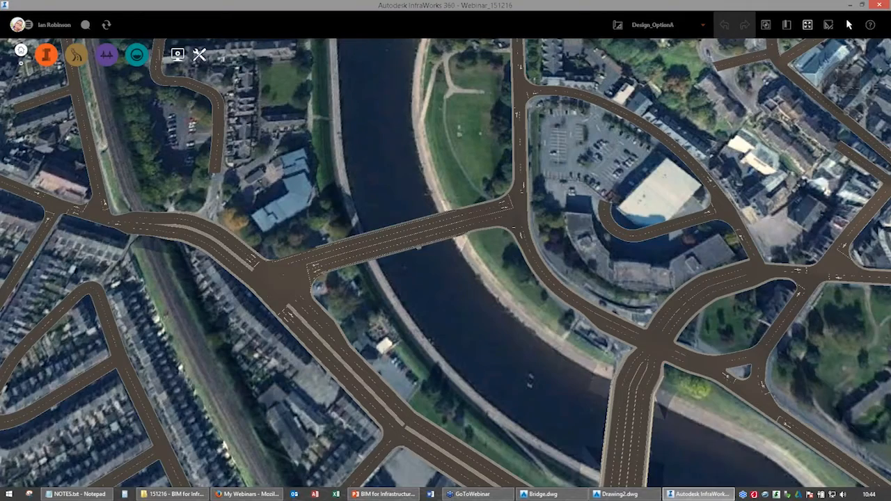
middle_drag(418, 397, 426, 411)
click(685, 28)
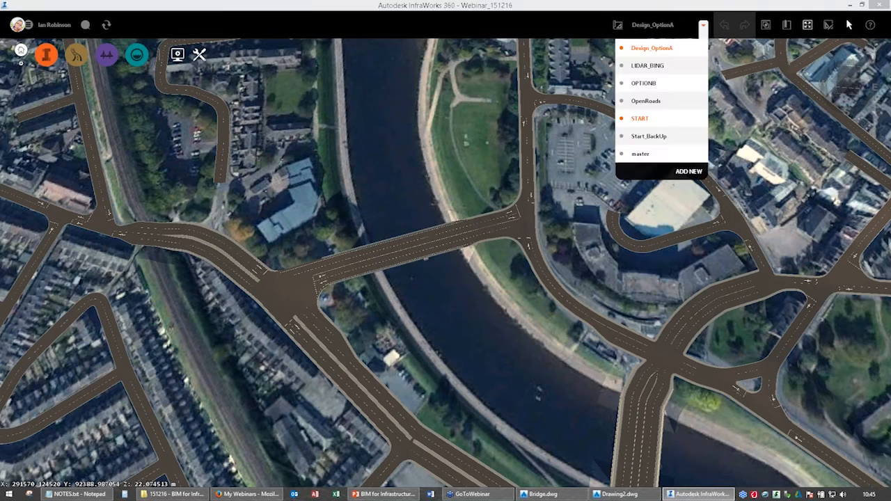
click(686, 172)
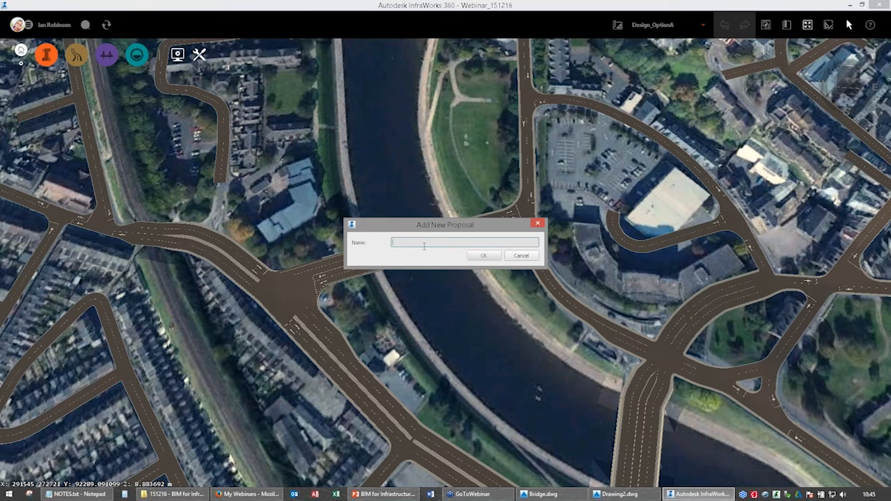
text(Design)
key(Return)
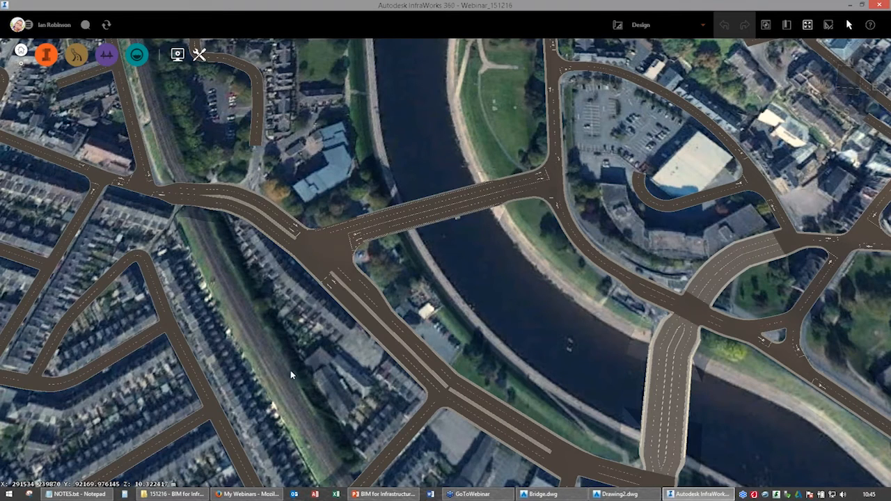
Inspect the geometry of the existing bridge road crossing the river and delete that road from the Design proposal.
scroll(266, 225, up, 2)
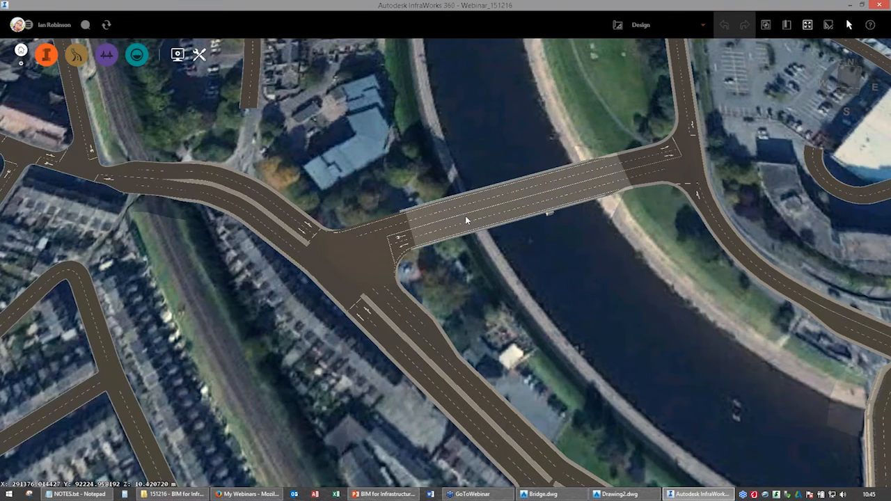
click(404, 238)
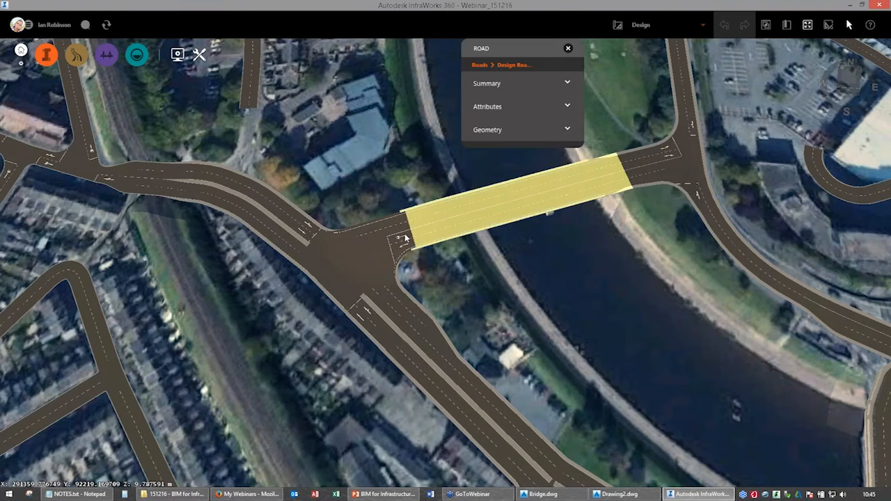
right_click(458, 218)
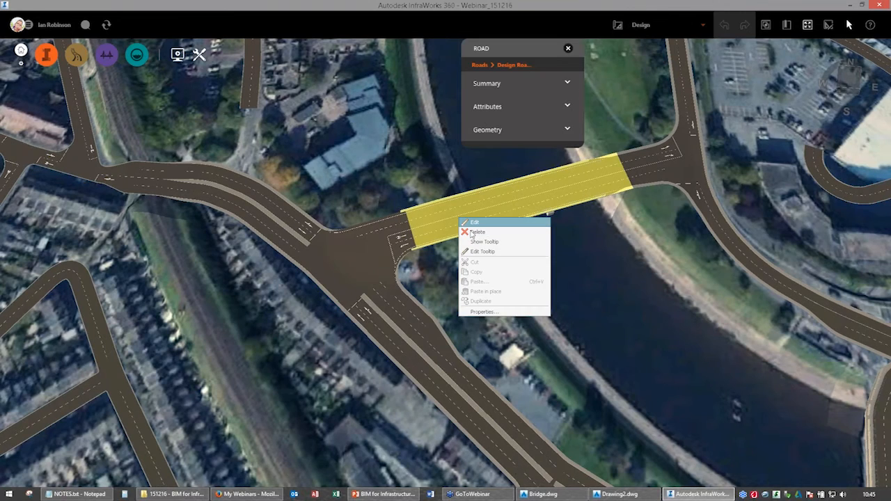
click(473, 223)
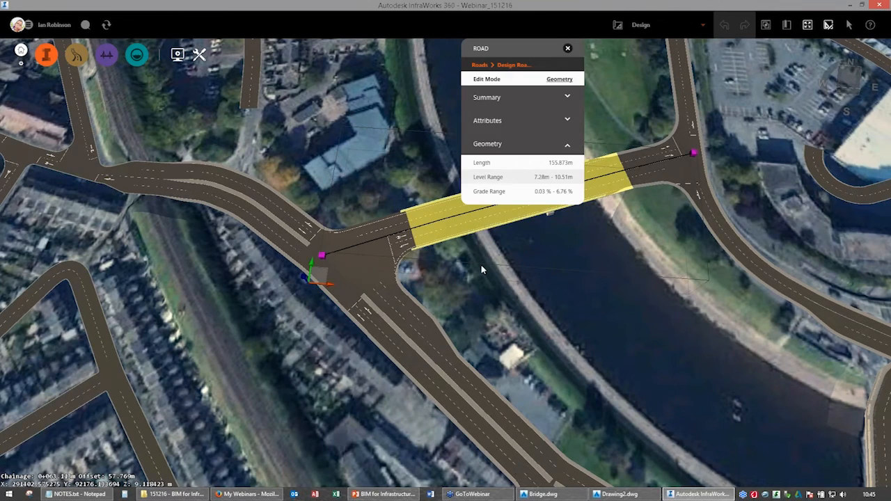
drag(480, 264, 412, 243)
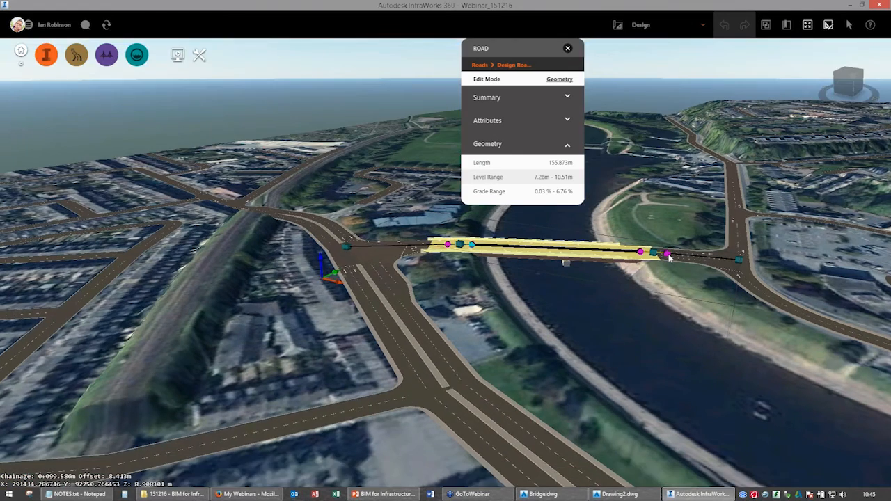
drag(513, 384, 427, 362)
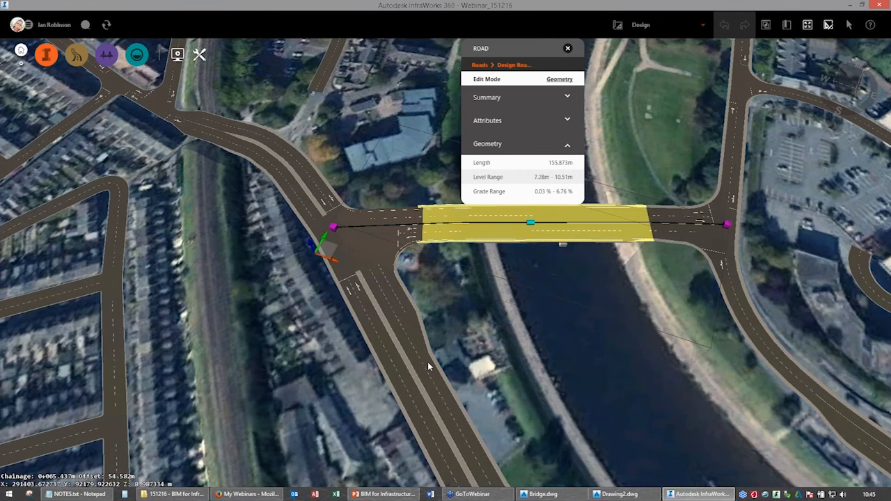
middle_drag(428, 363, 381, 406)
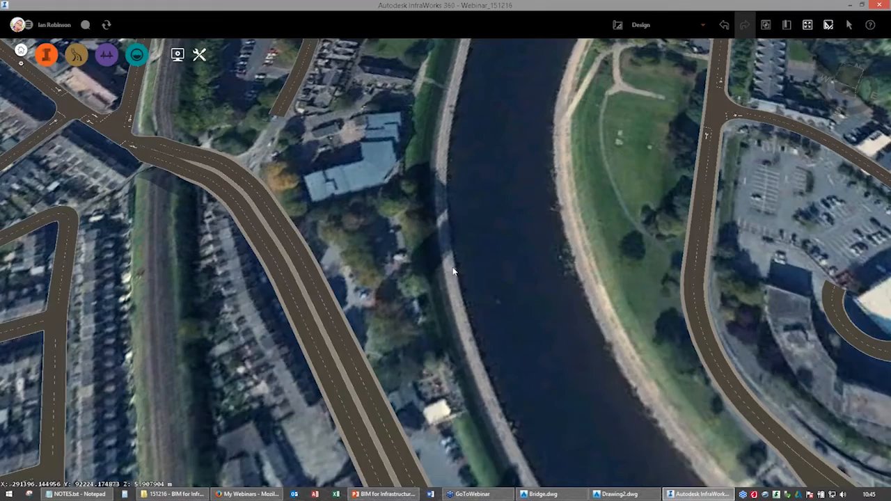
drag(453, 270, 305, 264)
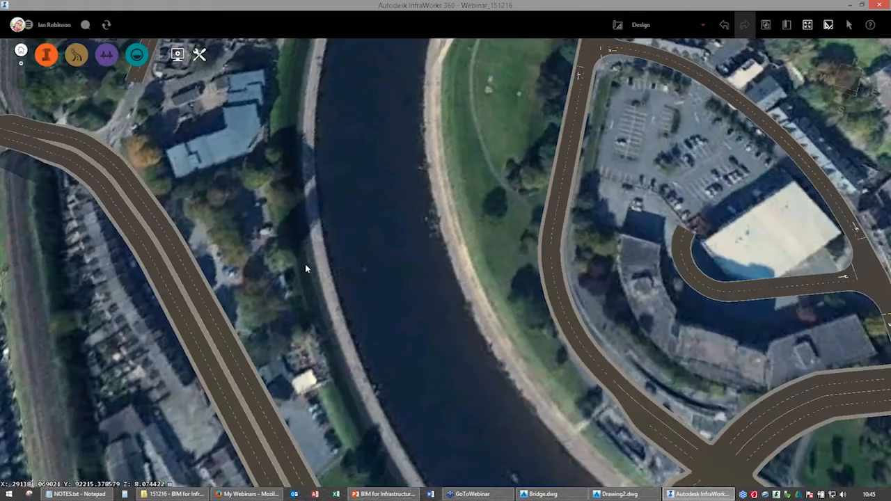
Import Bridge2.dwg from the 151216 - BIM for Infrastructure folder as a Civil 3D DWG and refresh its coverage, road and terrain data sources.
scroll(305, 264, down, 3)
click(173, 498)
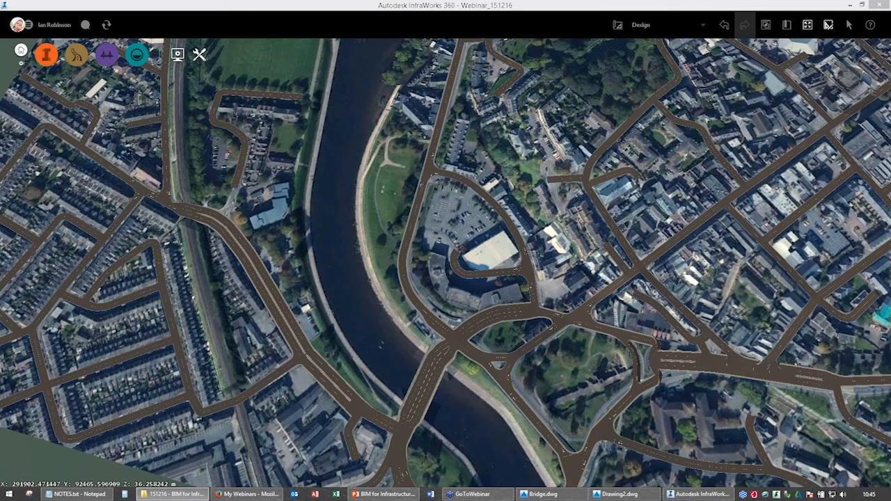
drag(856, 282, 329, 269)
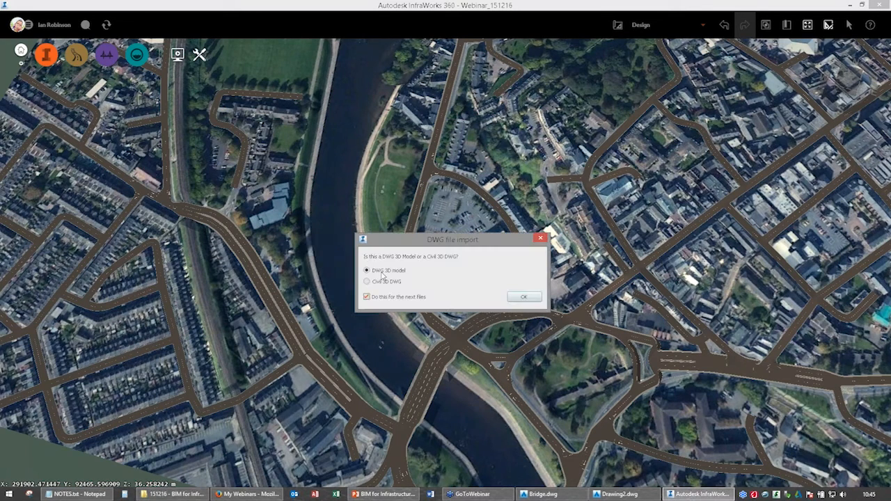
key(ctrl)
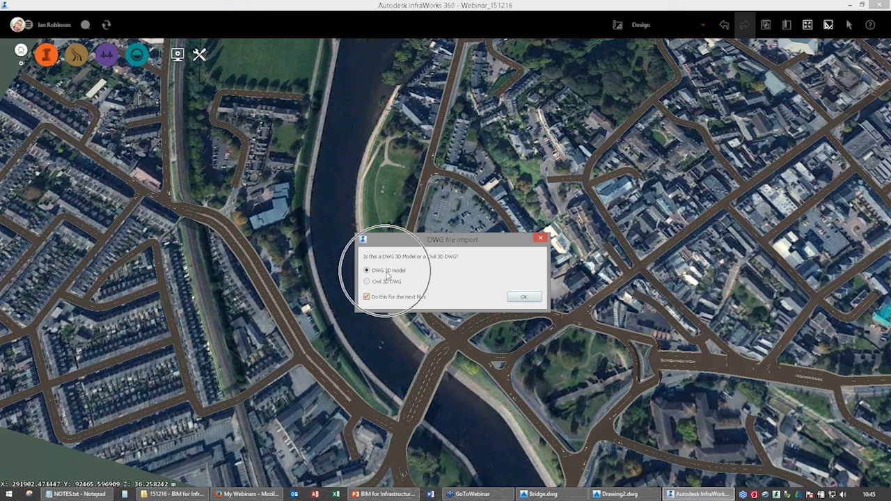
key(ctrl)
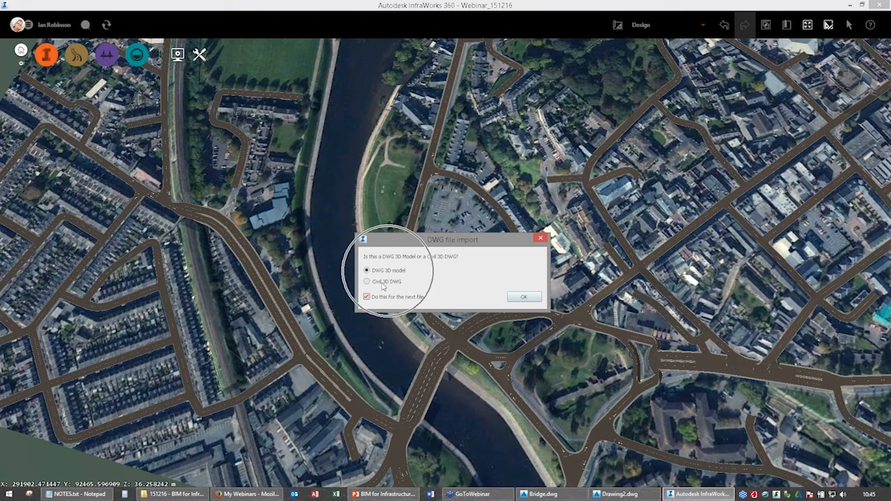
click(382, 283)
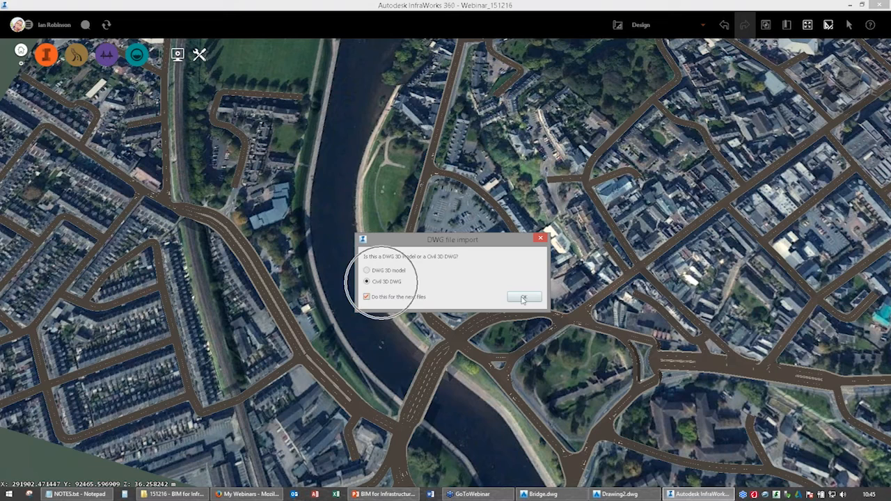
click(523, 298)
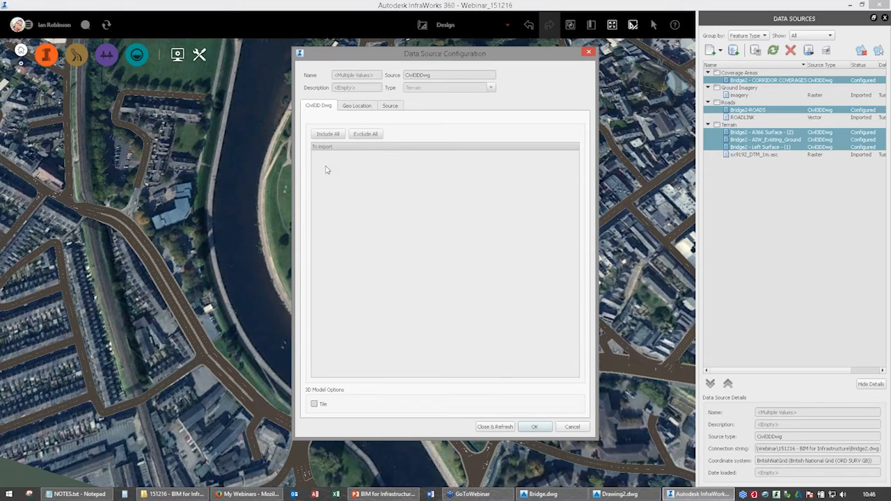
click(390, 106)
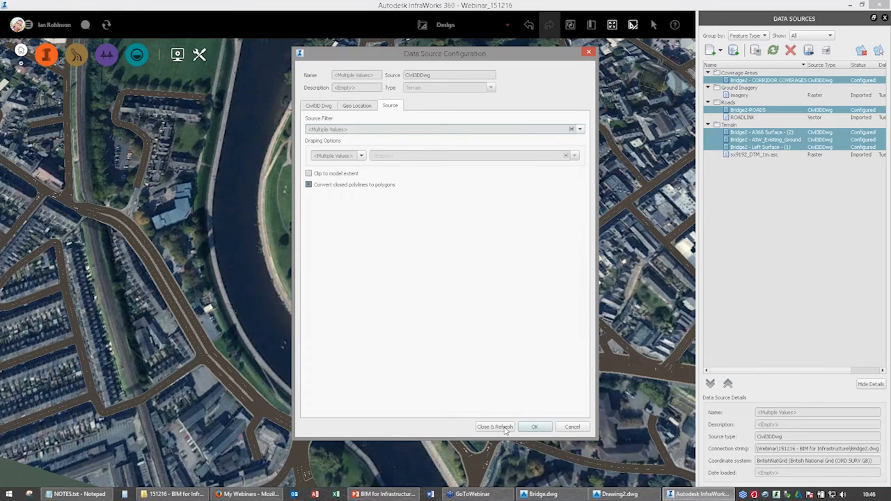
click(319, 106)
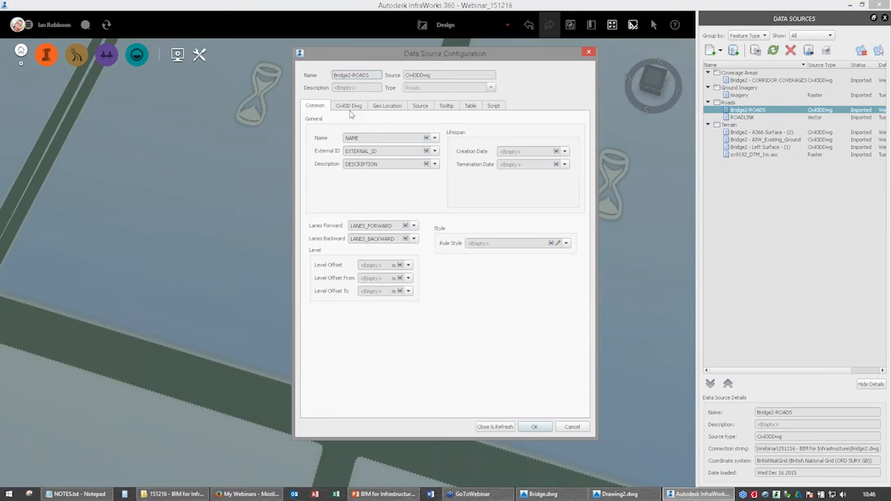
Exclude all roads from the Bridge2-ROADS data source, include only Bridge Road, and refresh the source.
click(349, 106)
click(364, 134)
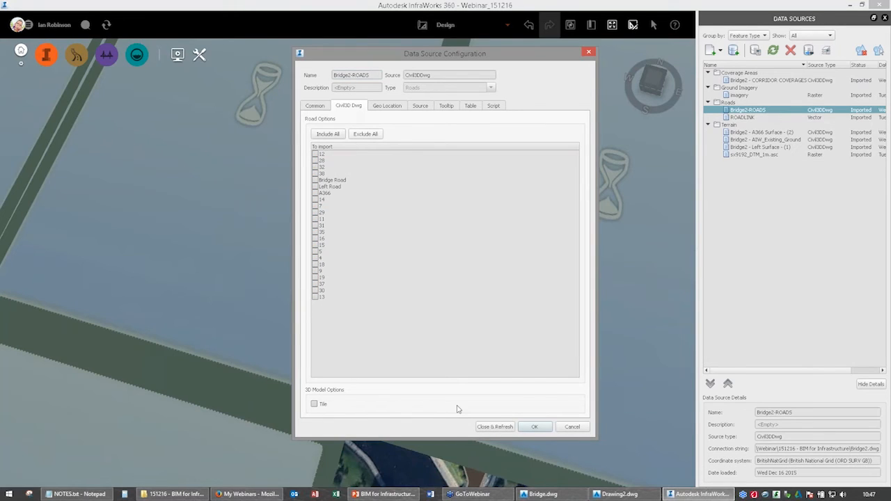
click(332, 180)
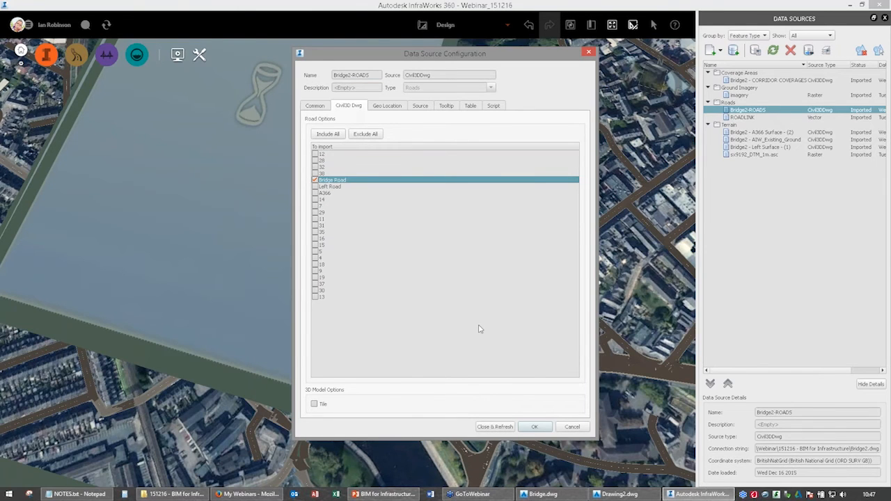
click(495, 426)
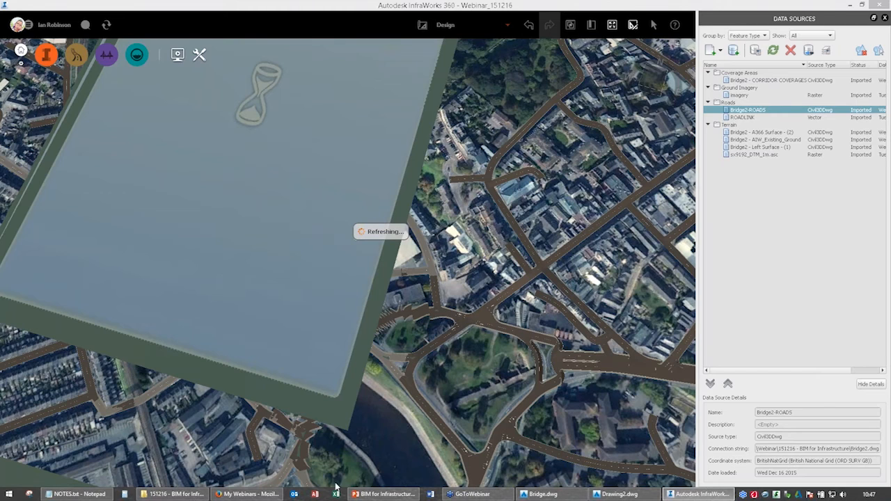
click(370, 495)
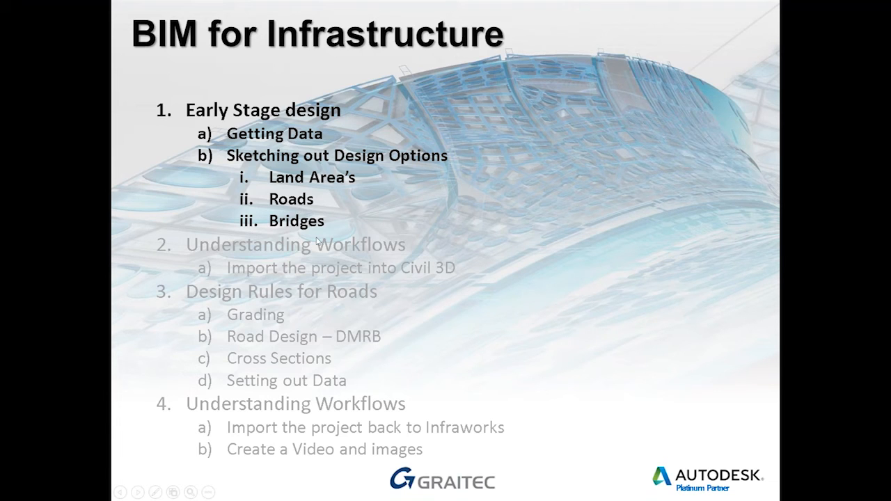
click(294, 251)
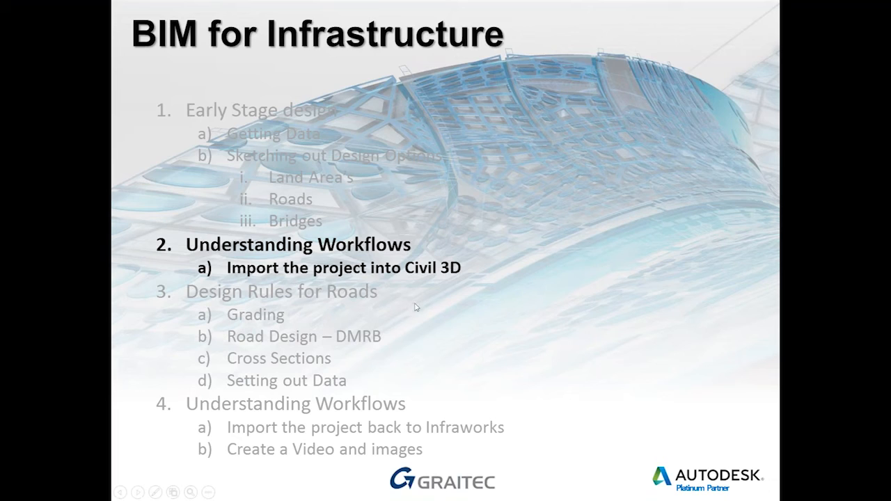
click(261, 305)
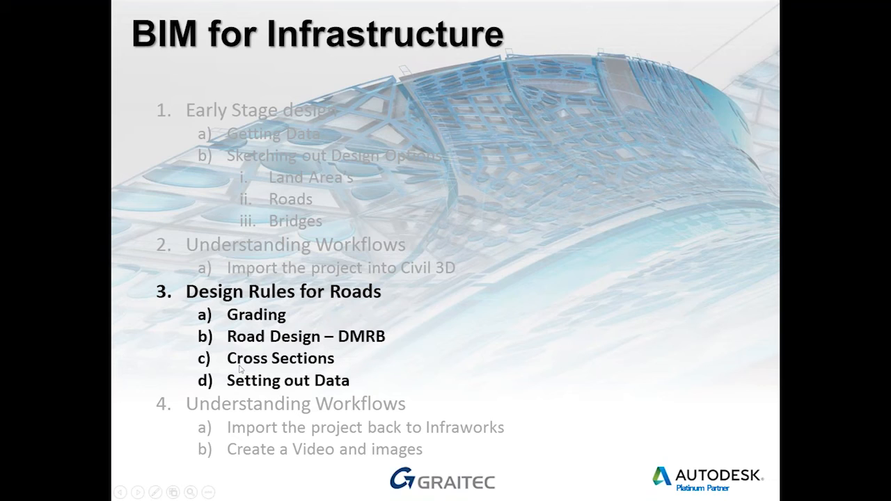
click(330, 372)
click(385, 426)
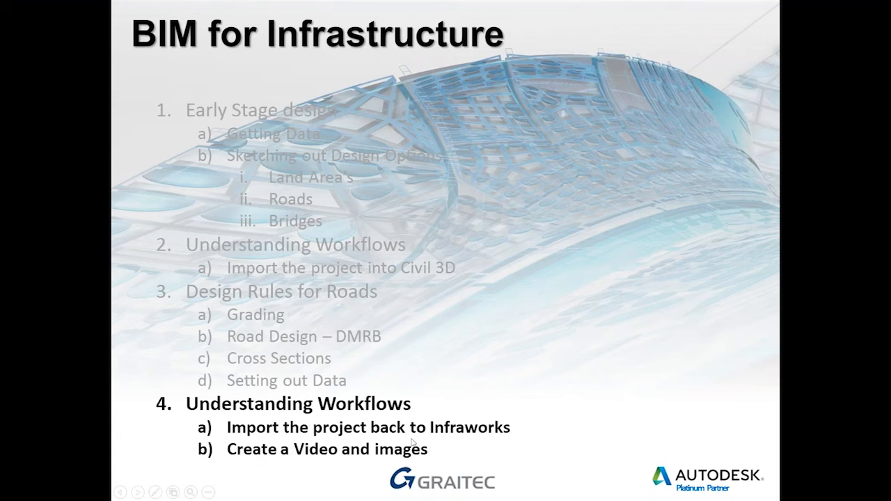
key(alt+Tab)
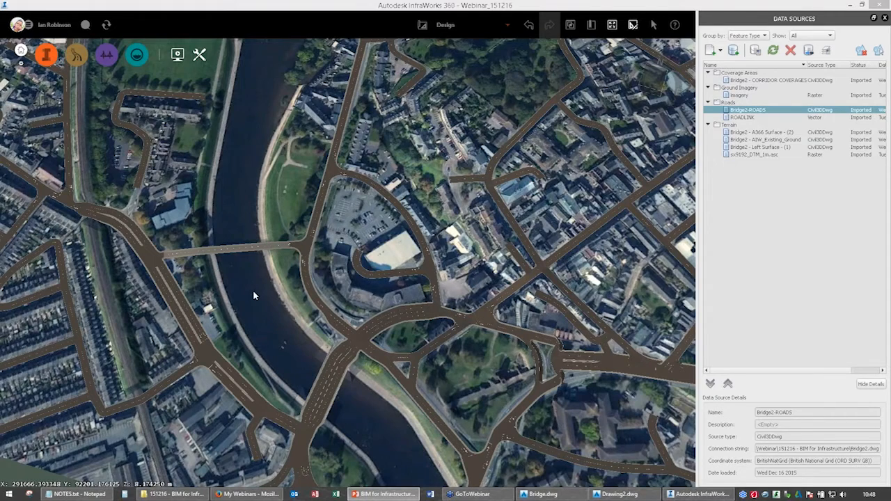
Switch the active proposal from Design to Design_OptionA with the river bridge in view.
scroll(264, 303, up, 5)
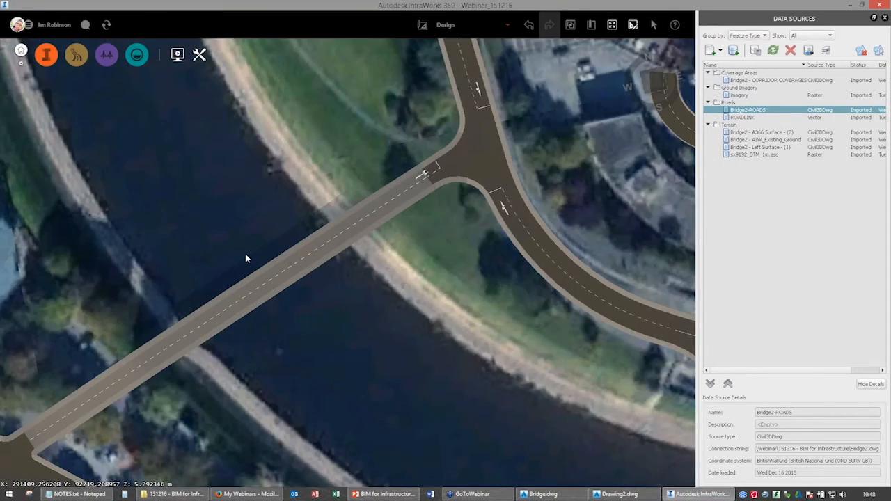
drag(246, 255, 133, 108)
scroll(185, 268, up, 3)
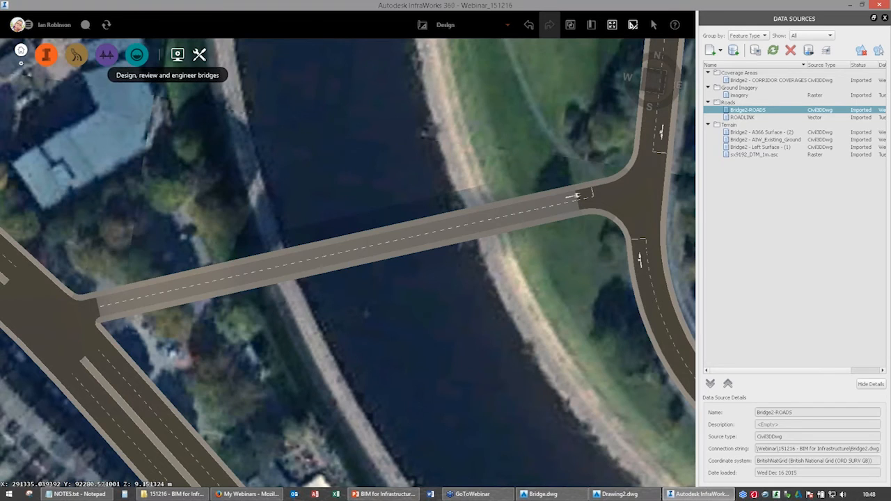
click(507, 24)
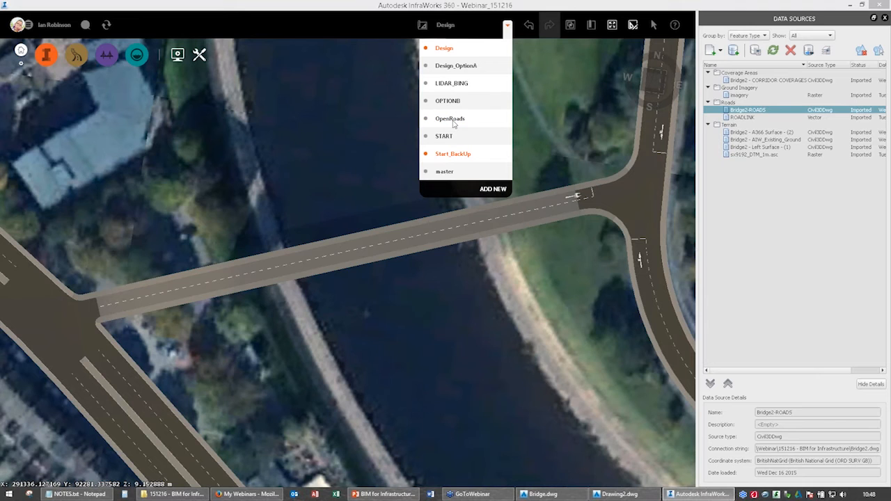
click(456, 66)
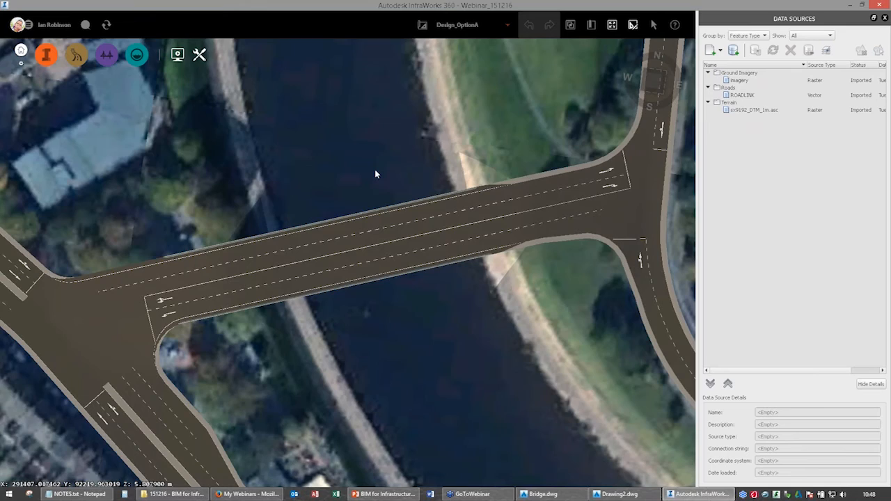
Enable High Visual Quality and Animation in the visual effects for the Design_OptionA view of the bridge.
drag(375, 174, 390, 305)
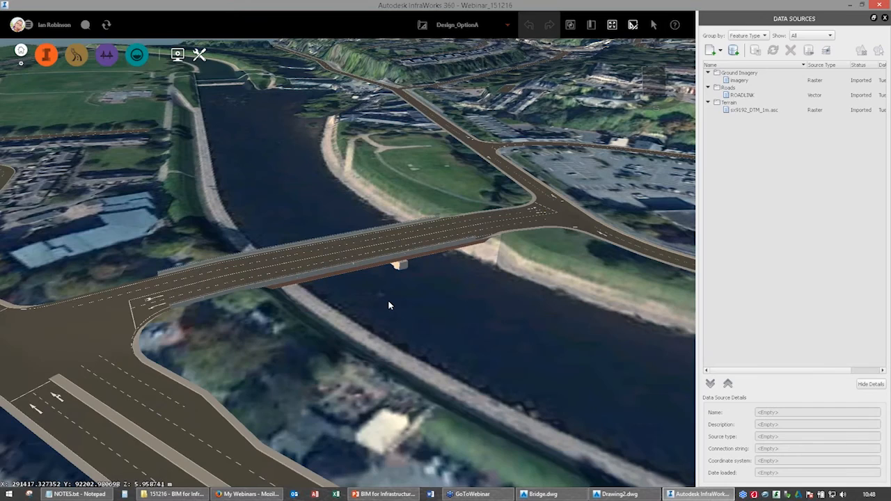
scroll(390, 305, down, 3)
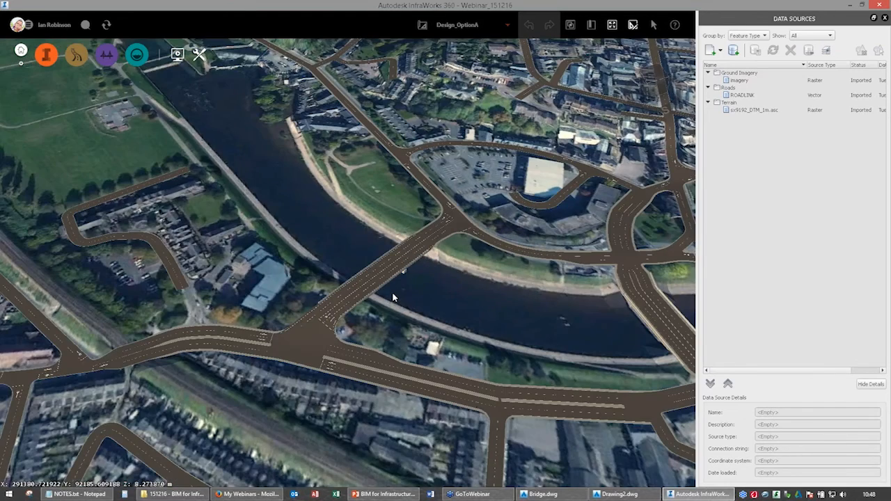
scroll(393, 297, up, 3)
drag(406, 359, 388, 296)
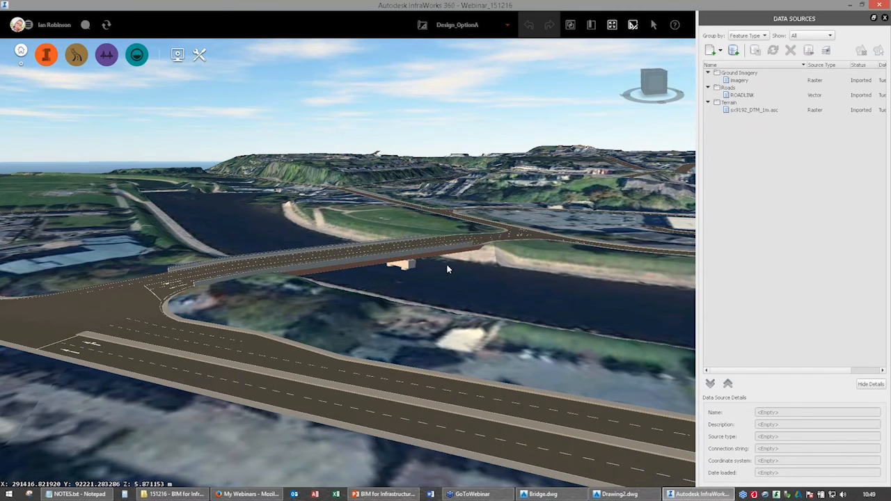
drag(448, 268, 354, 209)
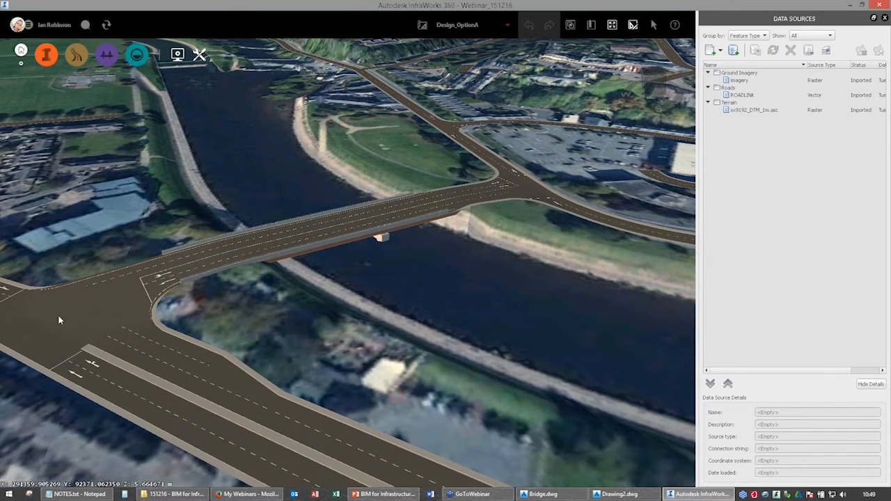
click(200, 55)
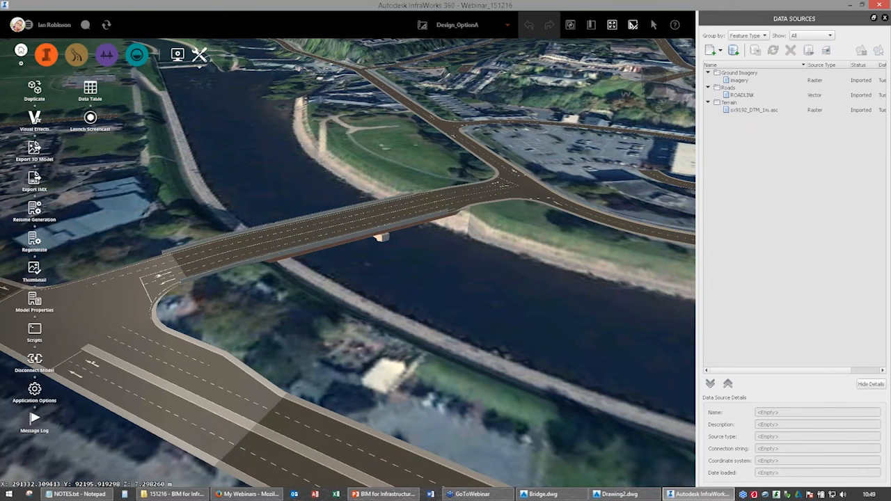
click(178, 55)
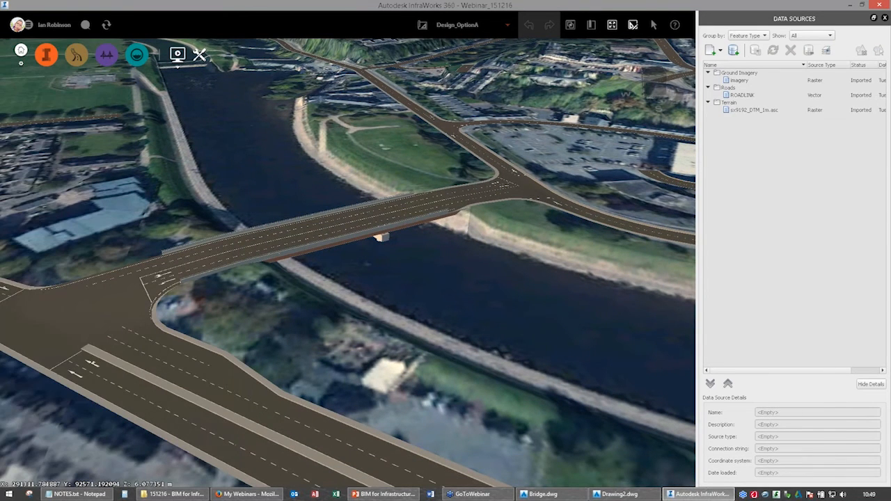
click(34, 299)
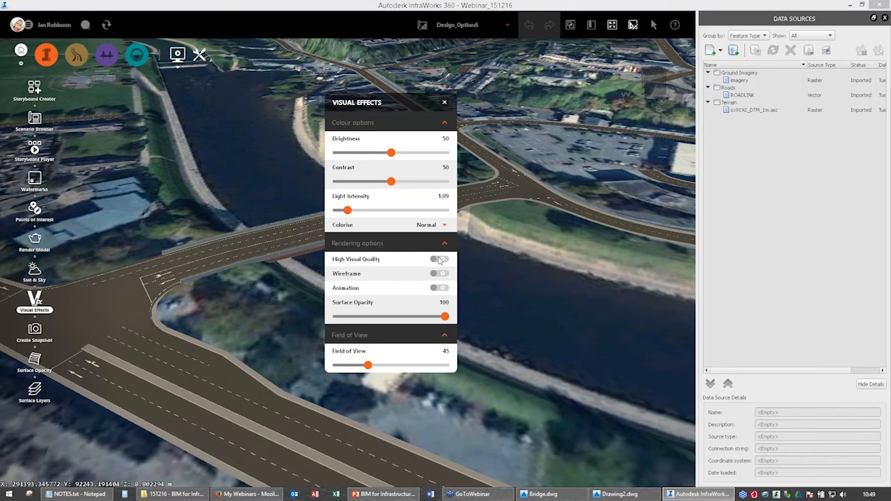
click(439, 288)
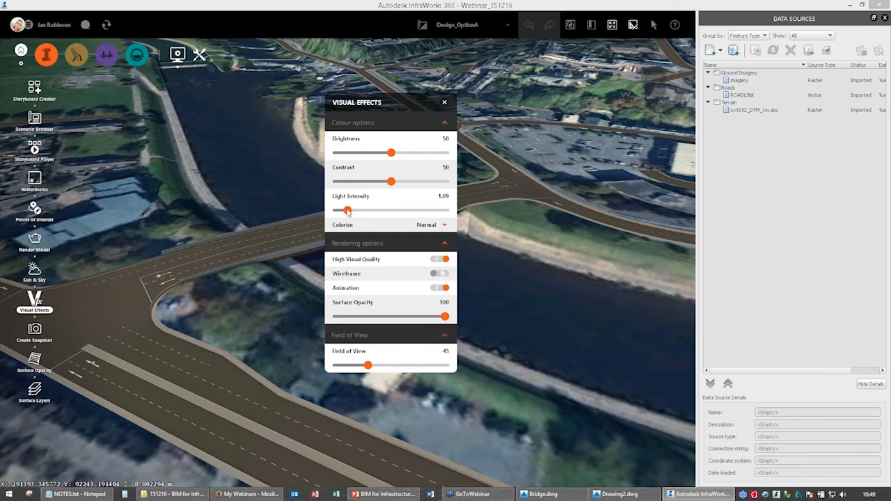
click(443, 103)
Set the Sun & Sky time to 11:38 and the date to 14/07/2015.
drag(412, 271, 411, 276)
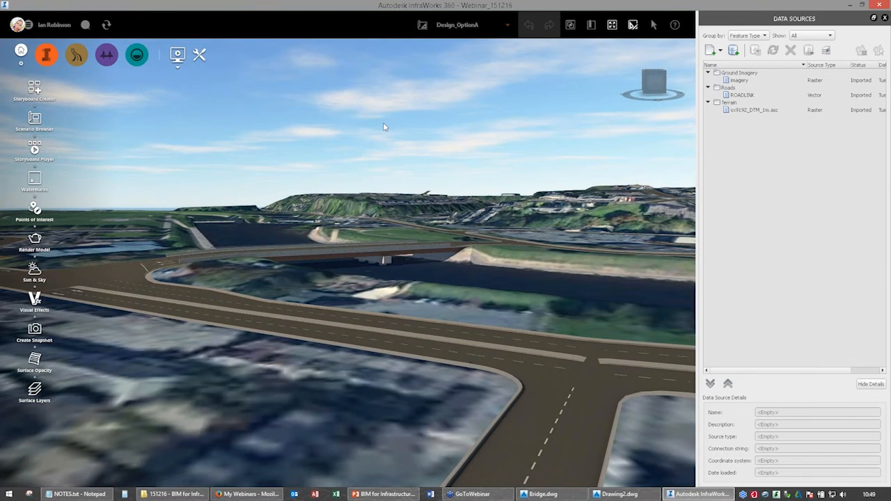
drag(372, 352, 311, 349)
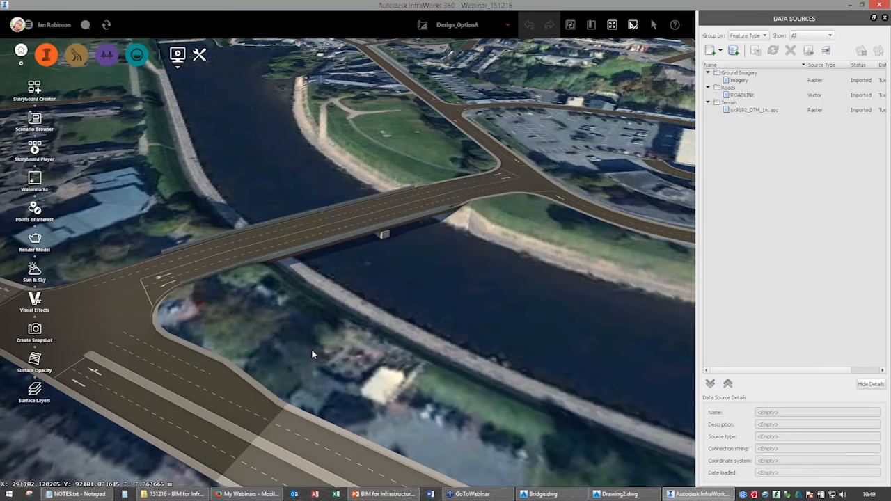
click(34, 270)
drag(244, 102, 578, 118)
drag(601, 169, 621, 171)
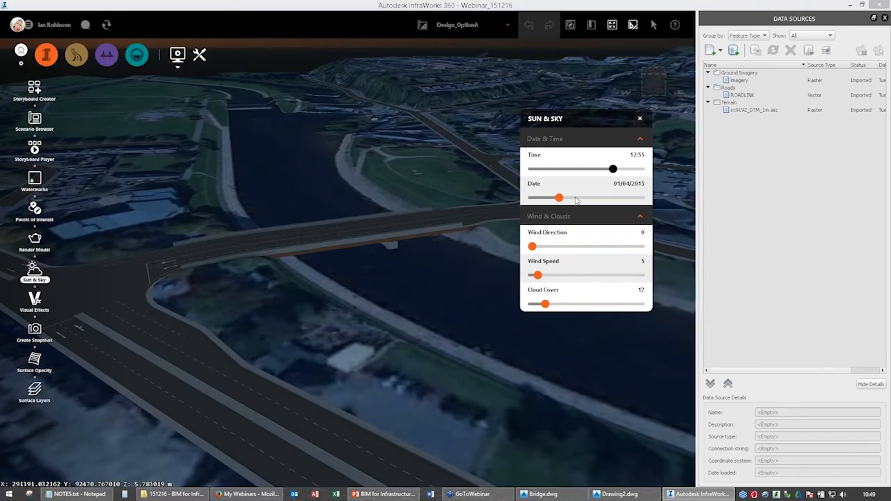
drag(576, 200, 638, 200)
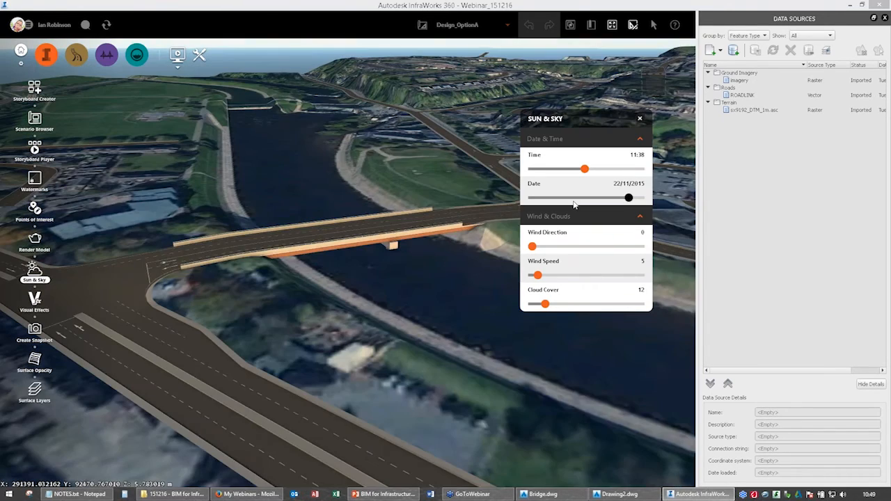
click(589, 198)
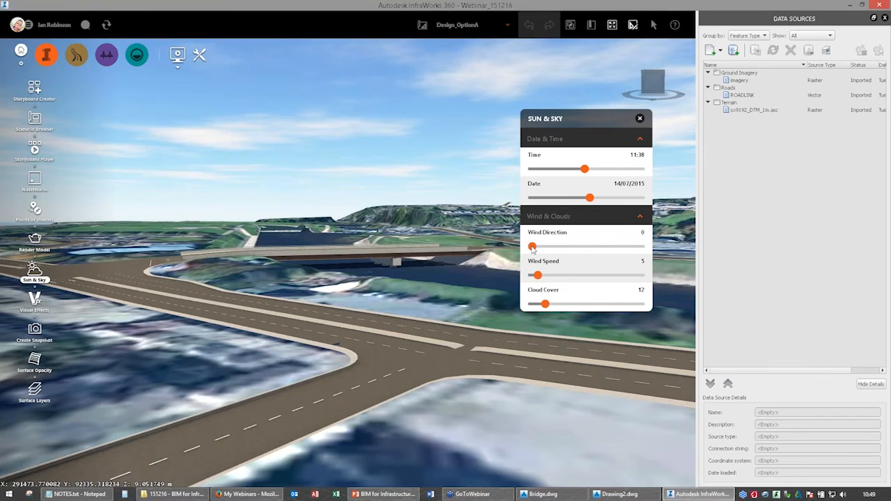
Set the Sun & Sky wind direction to 87, wind speed to 30 and cloud cover to 37.
drag(532, 247, 597, 312)
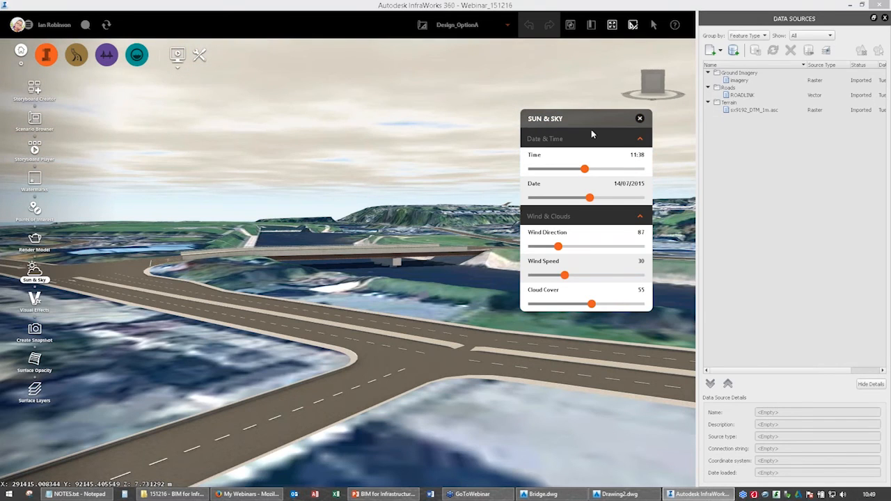
click(583, 304)
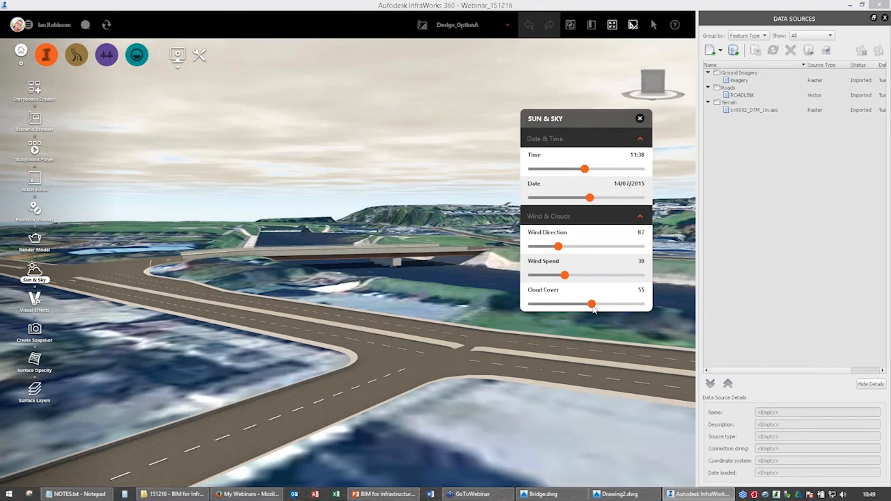
click(639, 119)
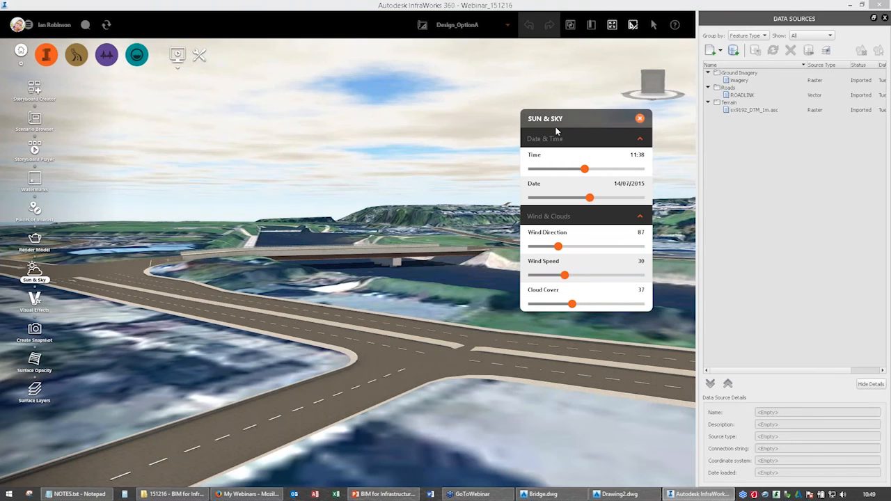
click(640, 119)
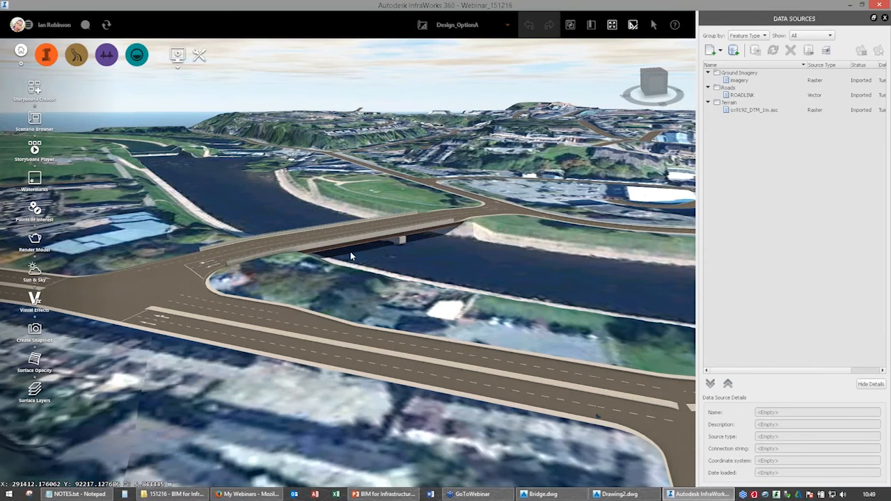
Frame the bridge close up from the side and save a viewport-resolution camera snapshot to the Desktop as Bridge optionA in JPG format.
scroll(351, 256, up, 3)
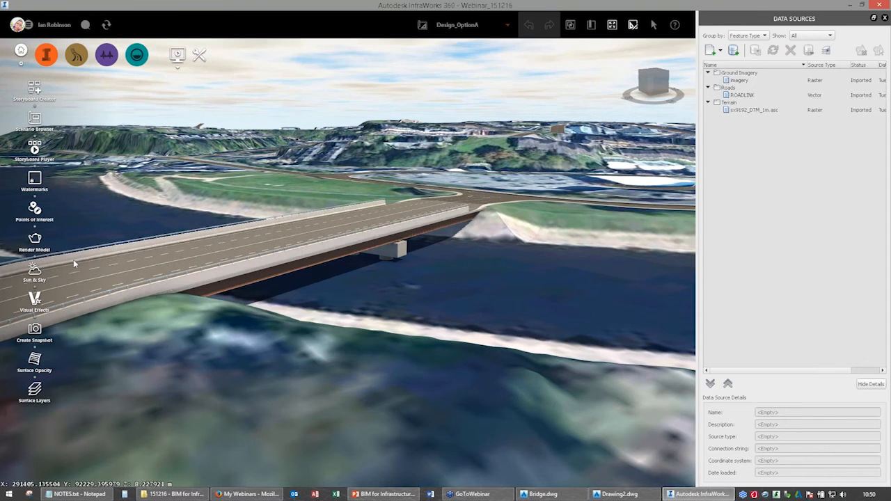
click(40, 333)
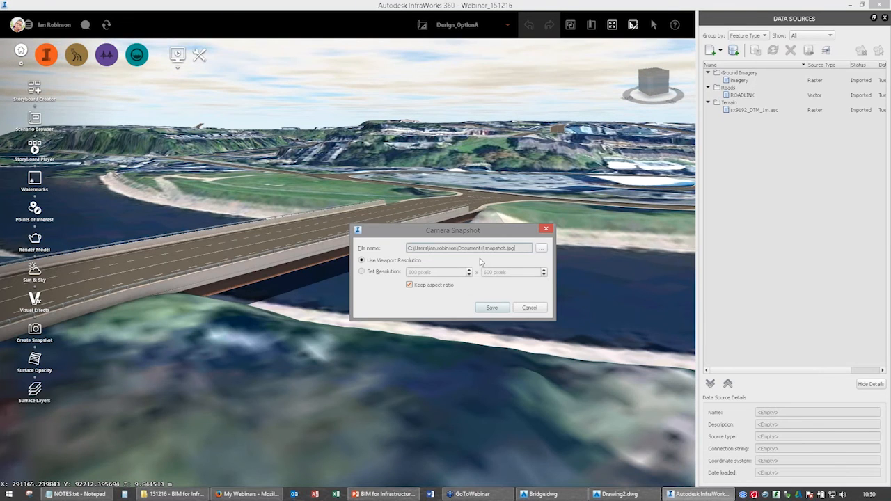
click(541, 248)
scroll(391, 327, up, 4)
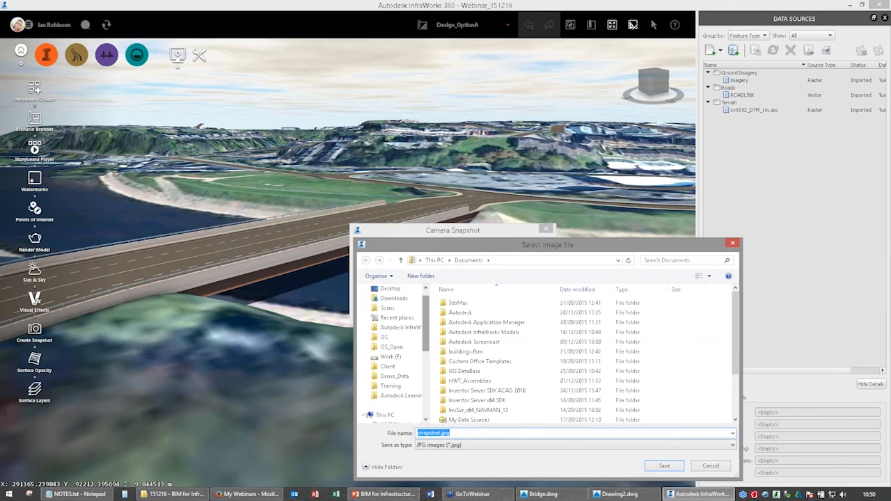
click(390, 289)
double_click(448, 433)
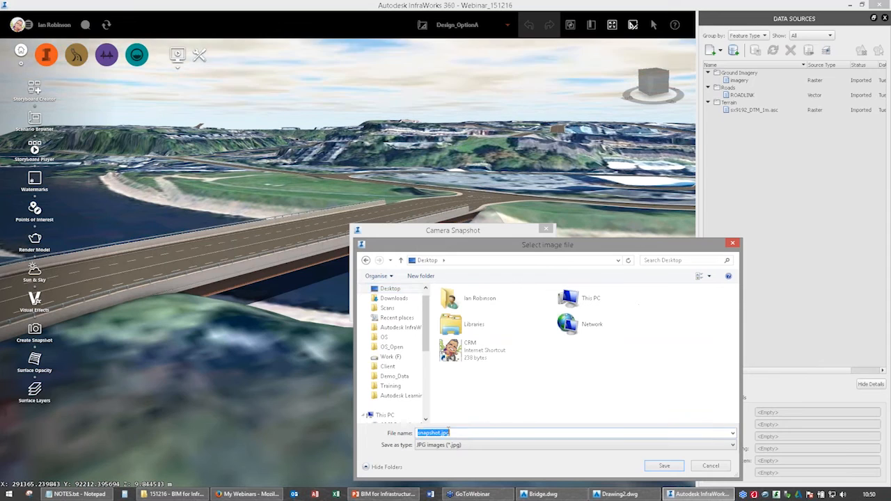
text(Bri)
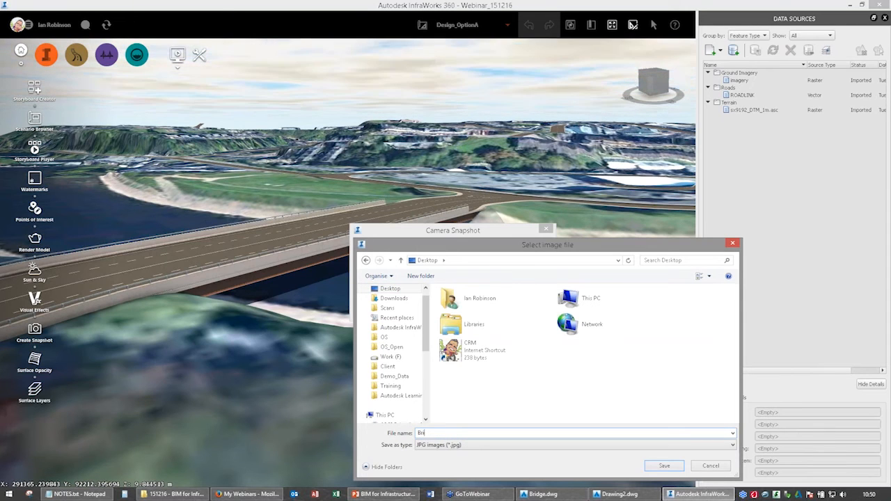
text(dge option)
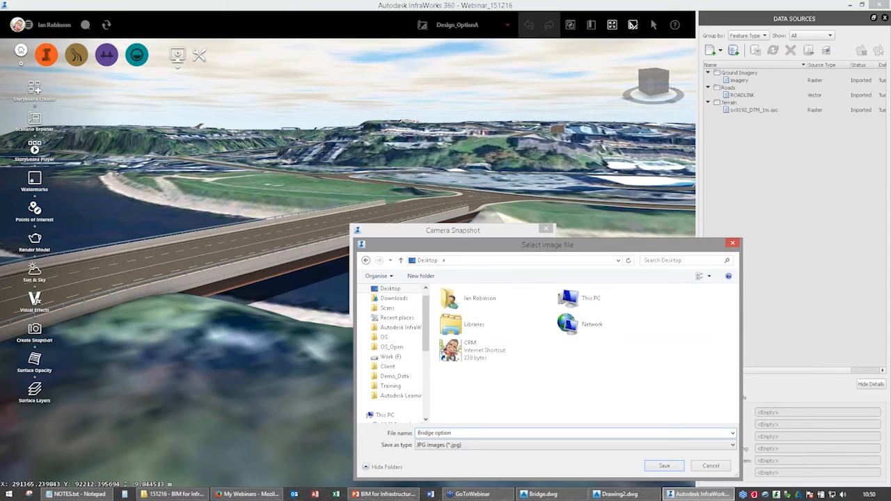
text(A)
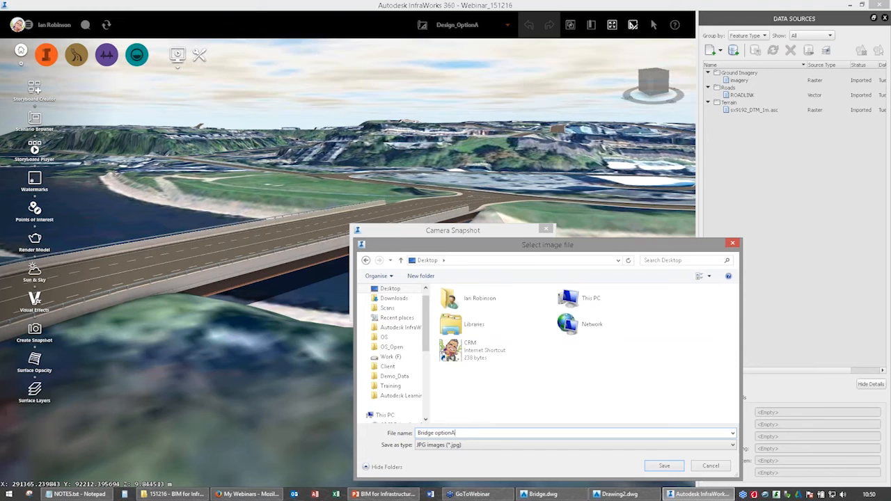
click(666, 466)
key(Return)
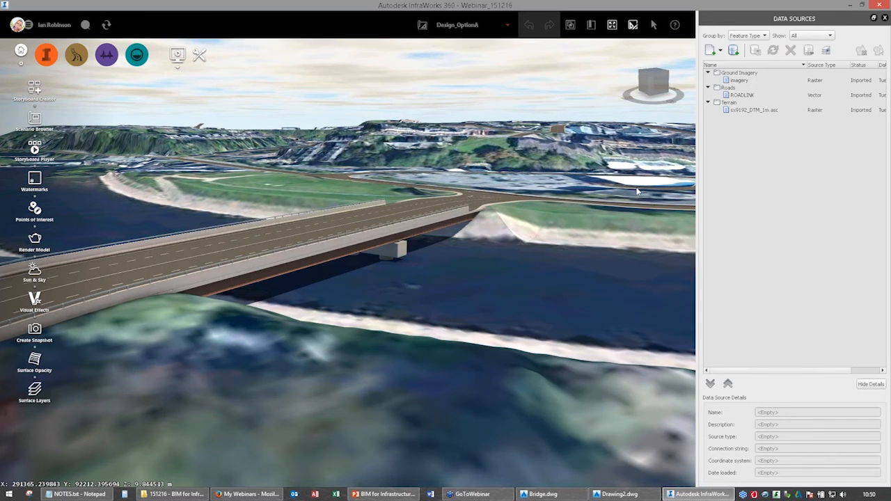
Open the saved snapshot Bridge optionA.jpg from the desktop to check the image.
key(super+d)
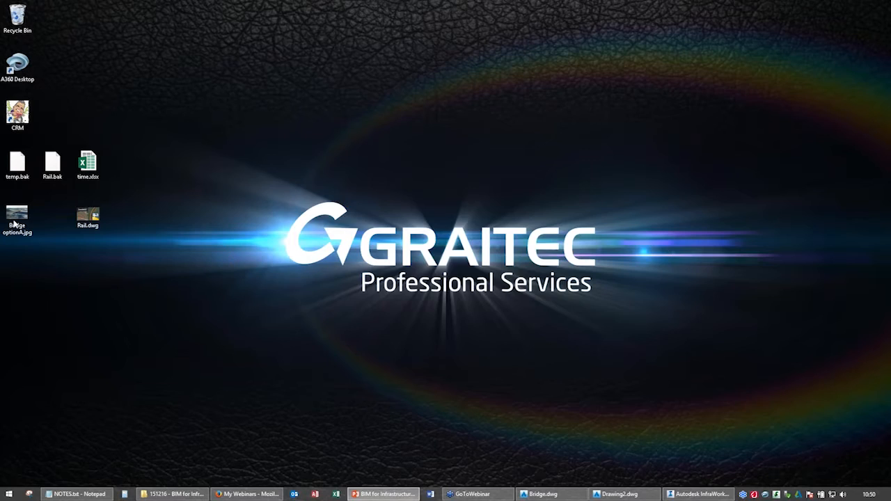
double_click(17, 222)
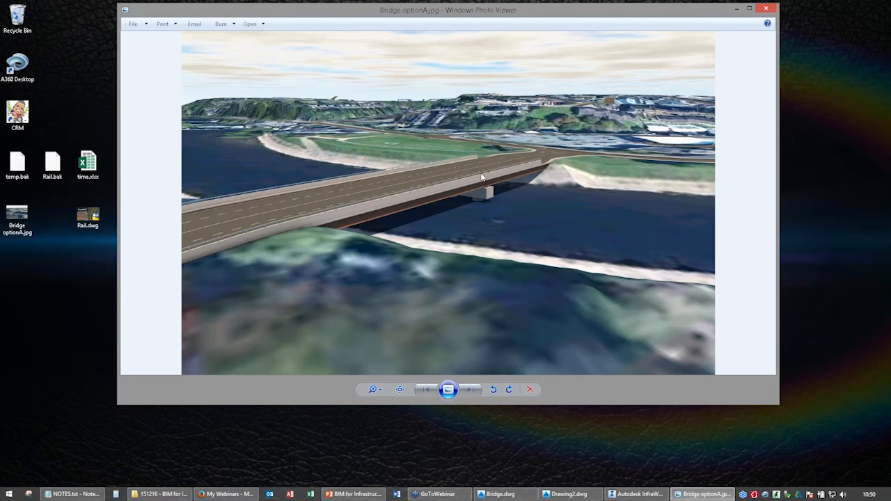
Close the snapshot image, switch back to InfraWorks and open the Storyboard Creator for the Design_OptionA proposal.
key(alt+F4)
click(700, 498)
drag(408, 390, 105, 251)
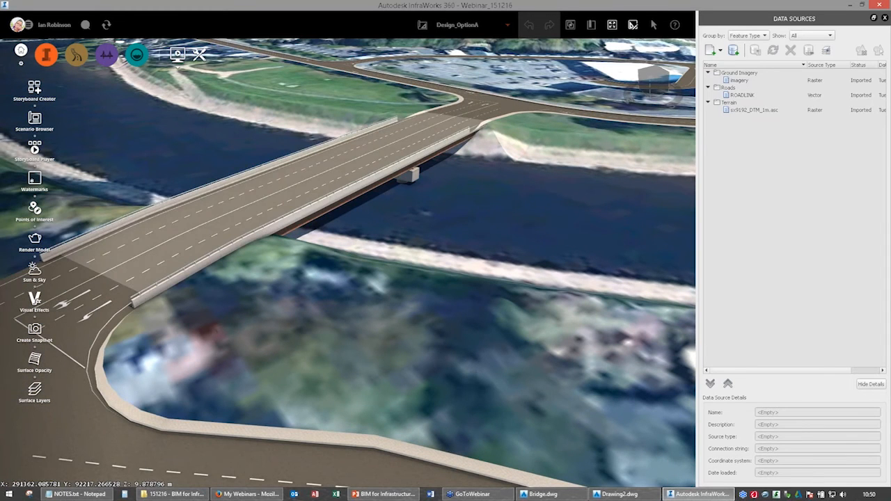
click(34, 90)
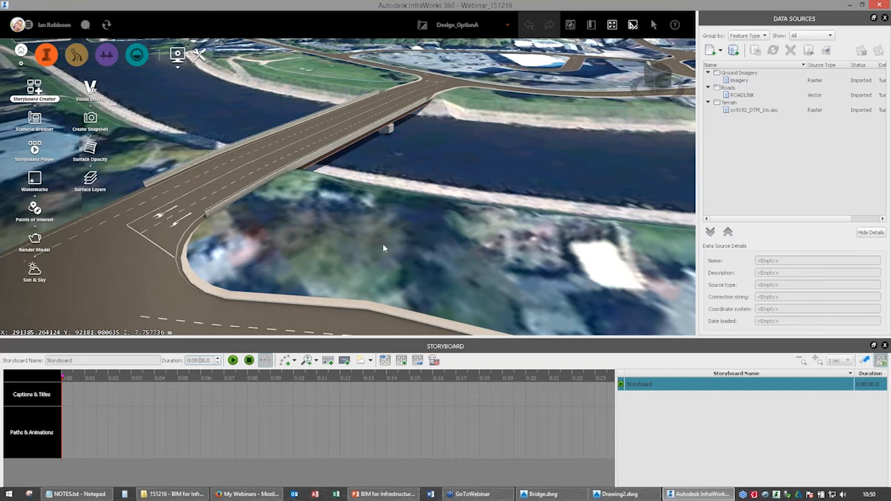
Add a camera path to the storyboard, with its first keyframe on a zoomed-out view of the bridge and junction.
scroll(383, 247, down, 3)
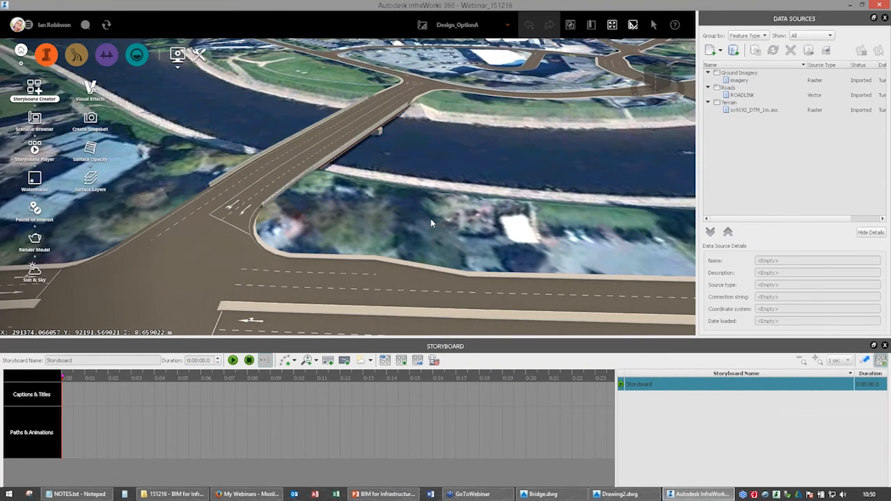
scroll(431, 223, down, 2)
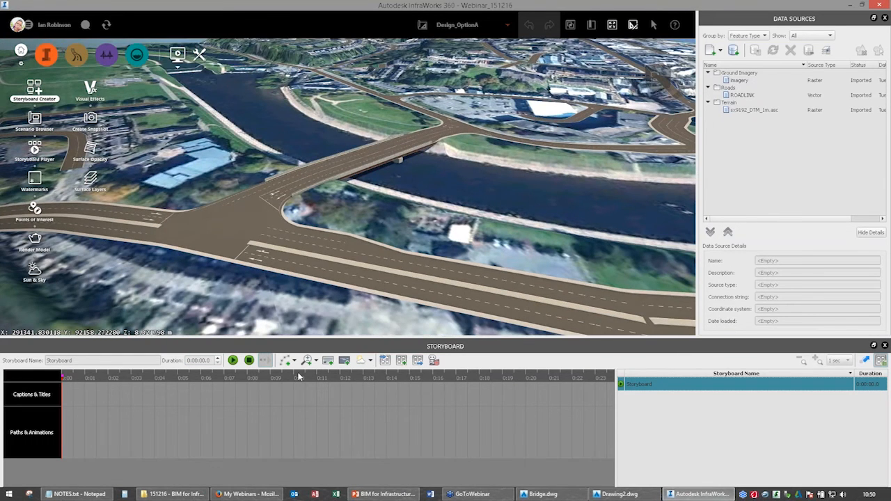
click(294, 360)
click(326, 373)
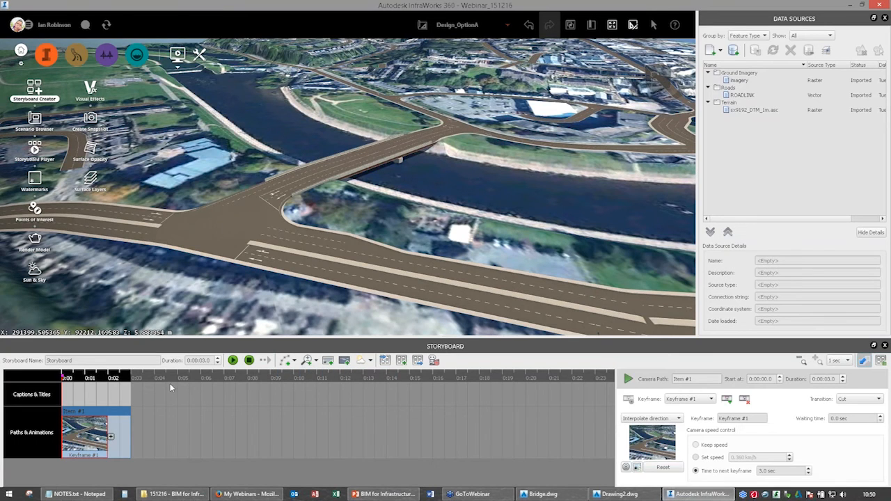
Add four more keyframes to the camera path from different viewpoints around the bridge and river.
drag(388, 251, 523, 222)
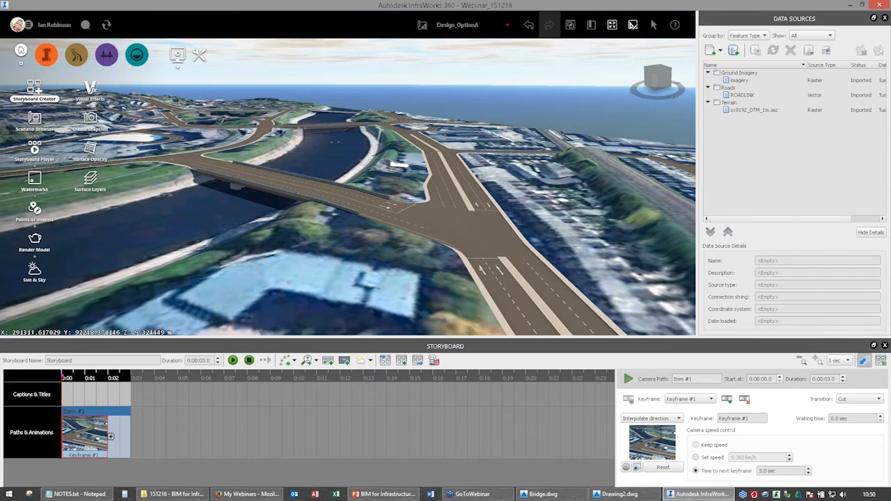
click(225, 278)
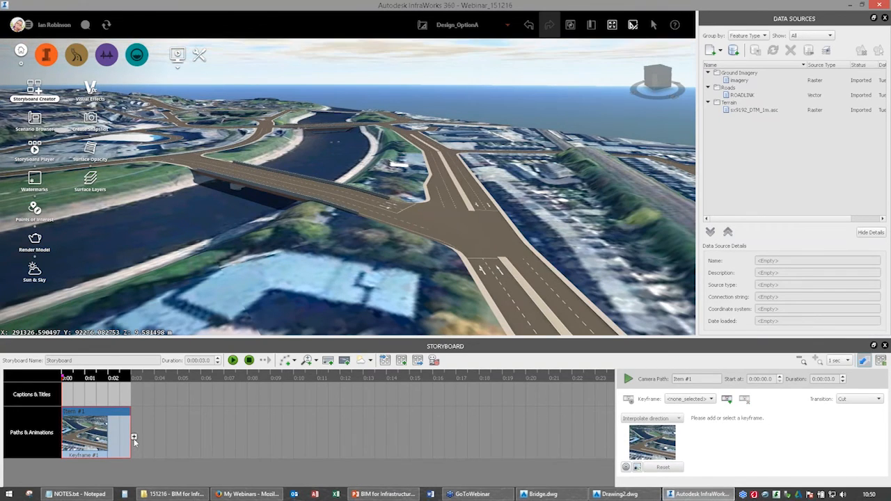
drag(282, 232, 452, 188)
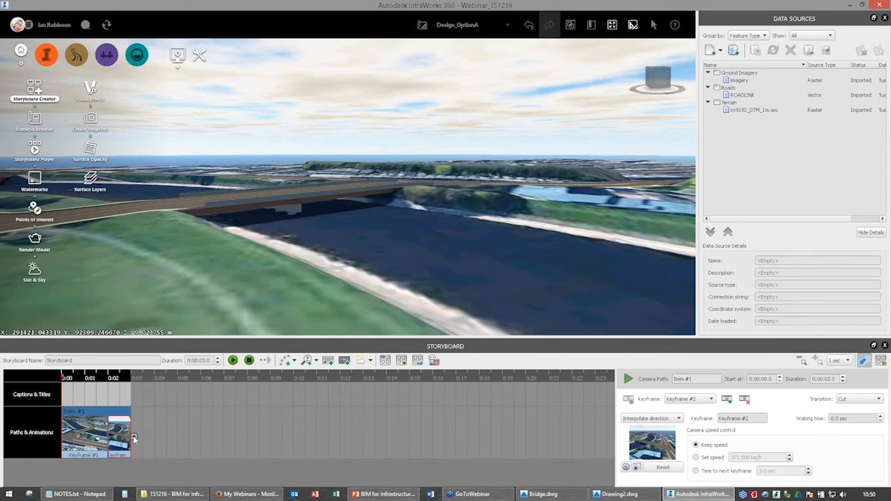
click(134, 437)
drag(222, 277, 390, 309)
click(187, 437)
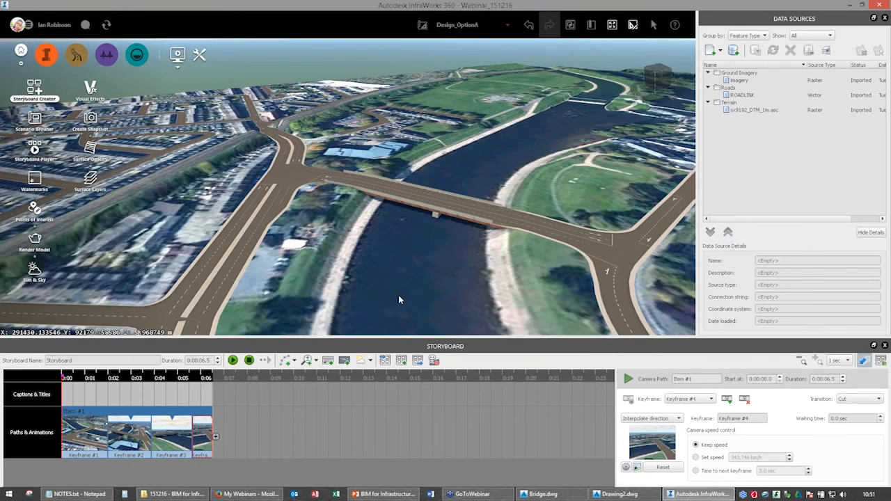
drag(400, 300, 444, 313)
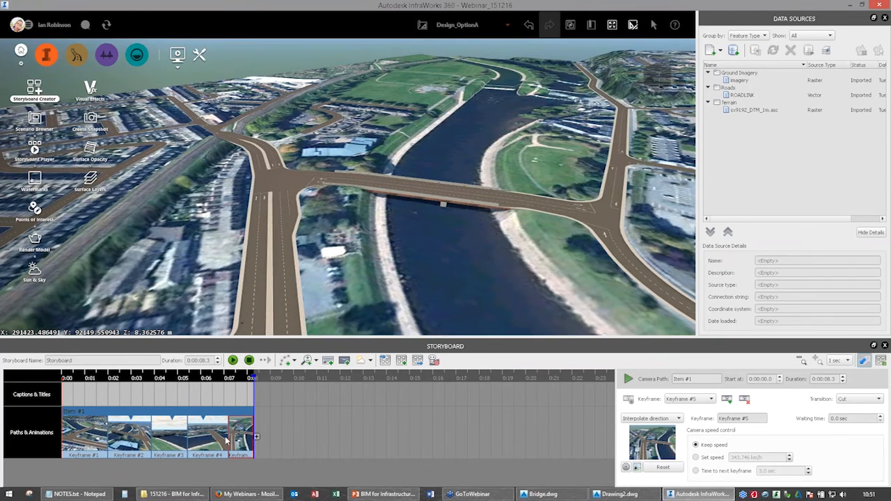
Delete the free camera path and its keyframes from the storyboard.
key(Delete)
key(Delete)
key(Delete)
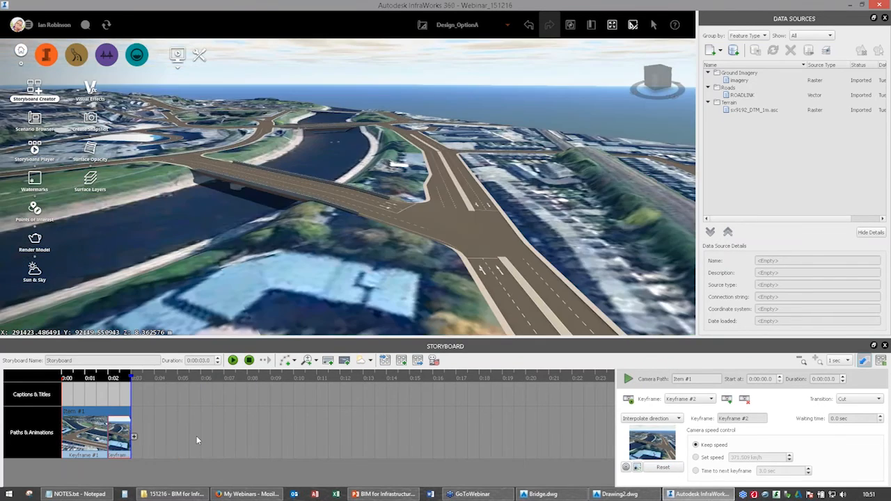
Add a camera path to the storyboard that follows the design road across the bridge.
click(294, 361)
click(306, 392)
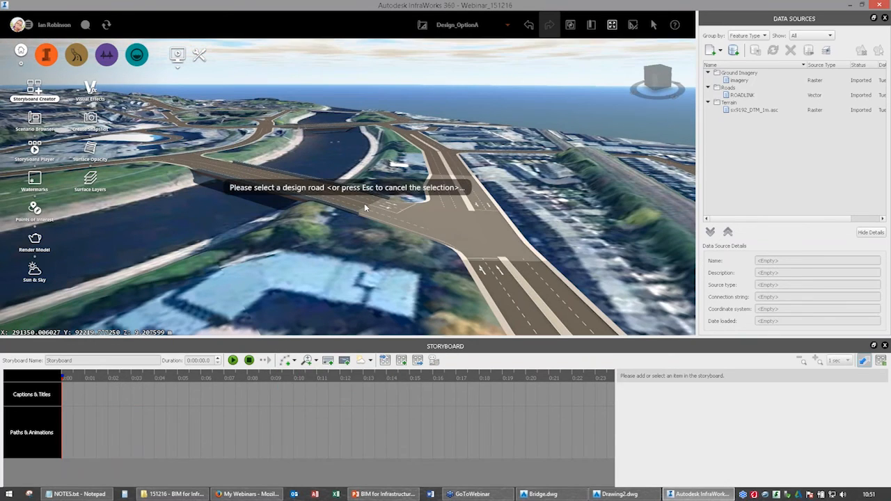
click(362, 207)
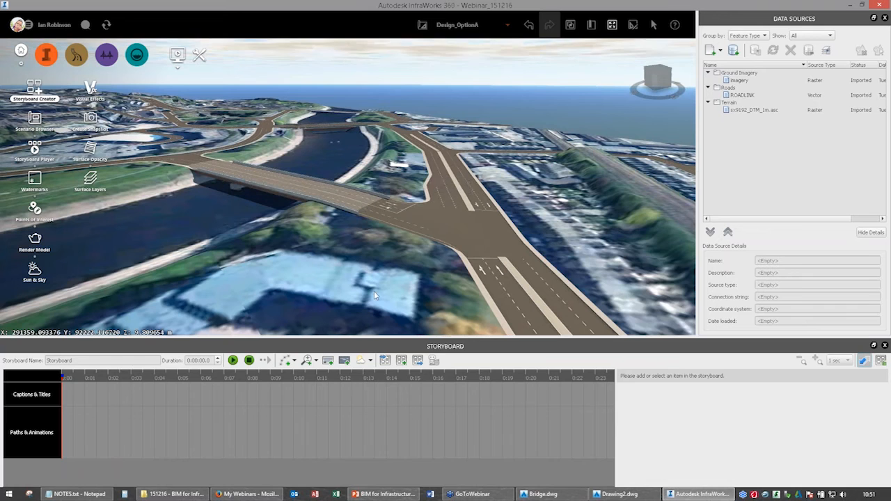
Play the storyboard to review the drive along the road over the bridge.
click(233, 360)
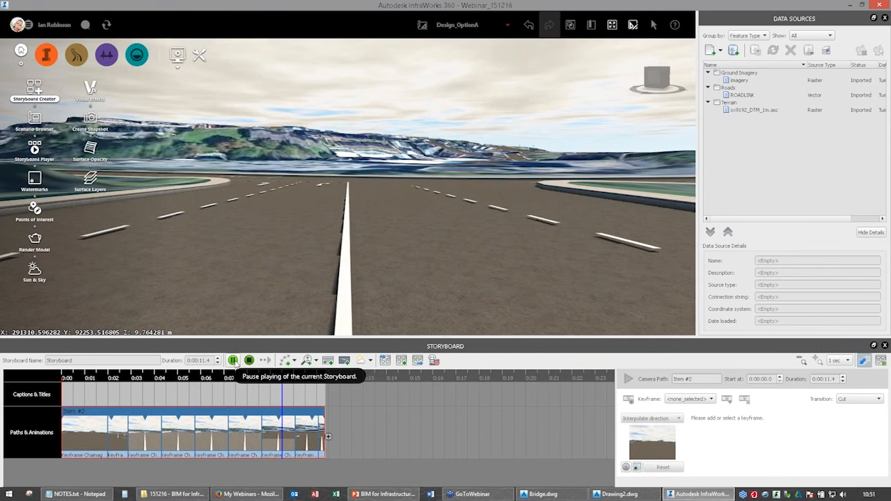
click(233, 360)
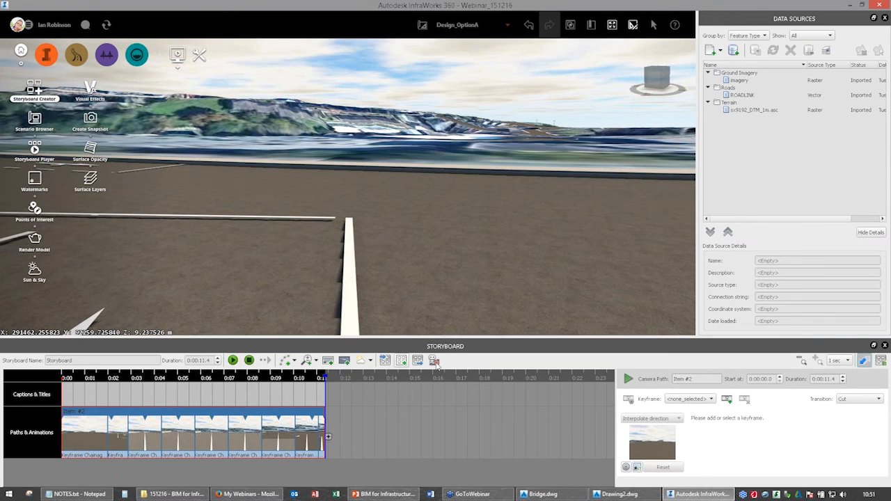
click(434, 361)
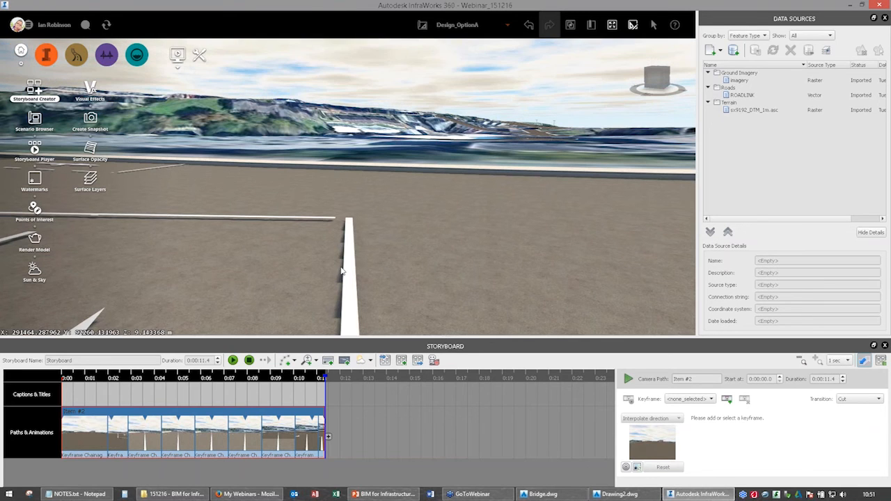
Leave the bridge model for the My Models overview and open the Cumbria model.
drag(341, 271, 338, 226)
scroll(339, 226, down, 6)
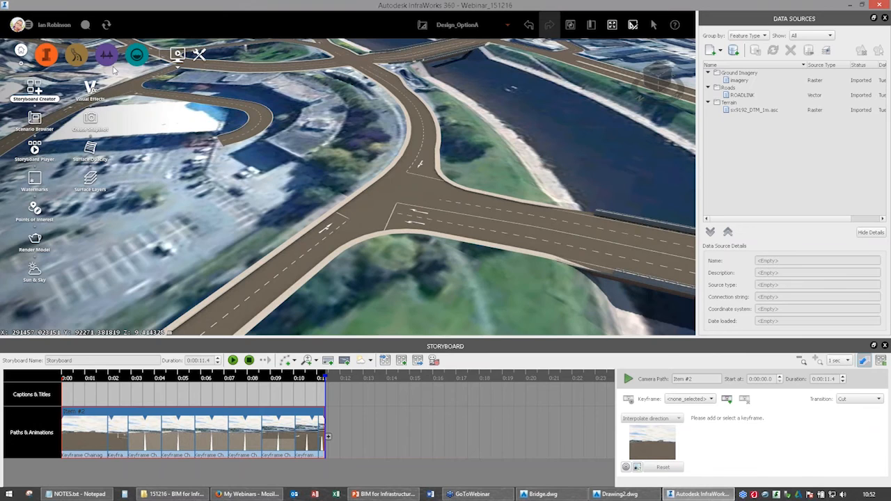
drag(113, 70, 103, 64)
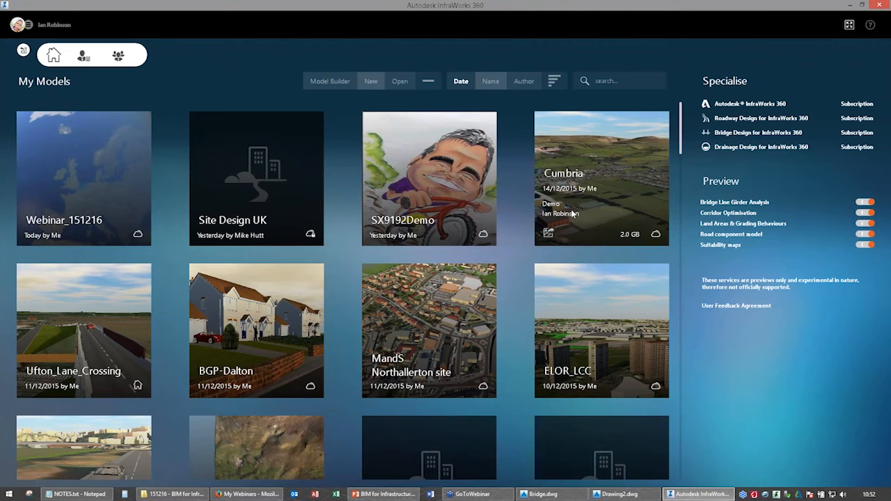
click(540, 241)
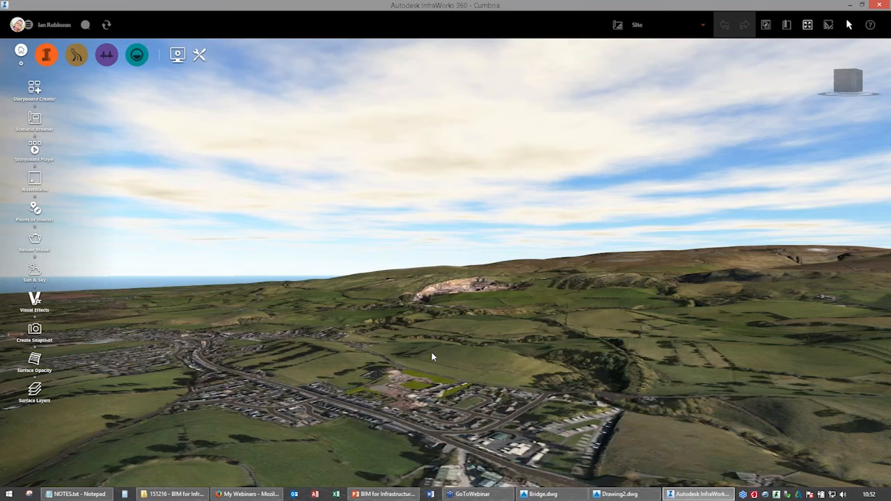
Examine the Cumbria model's terrain around the town and the quarry, from above and close up at low angle.
scroll(423, 321, up, 3)
scroll(411, 354, up, 2)
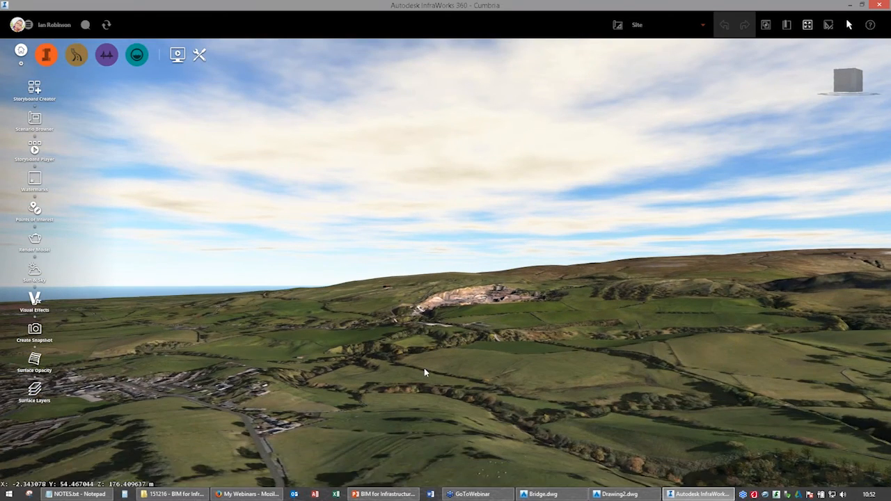
mouse_move(424, 371)
mouse_down()
mouse_move(426, 338)
mouse_move(438, 371)
mouse_up()
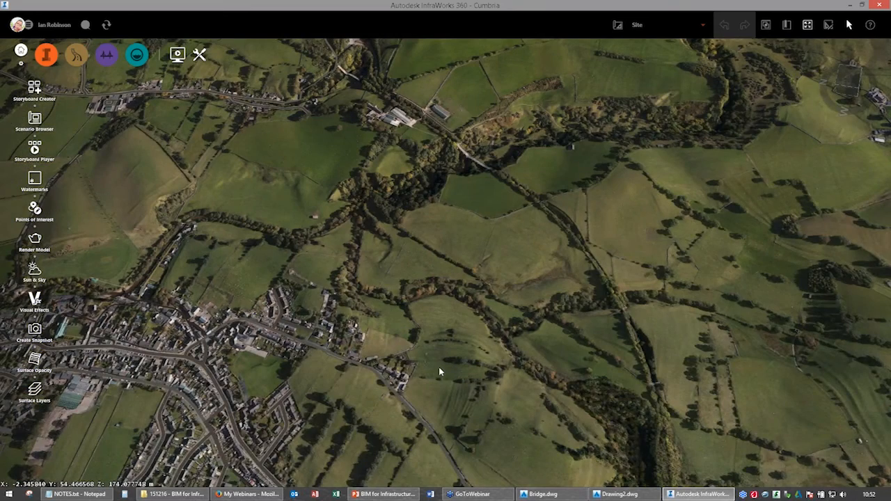
middle_drag(439, 367, 441, 344)
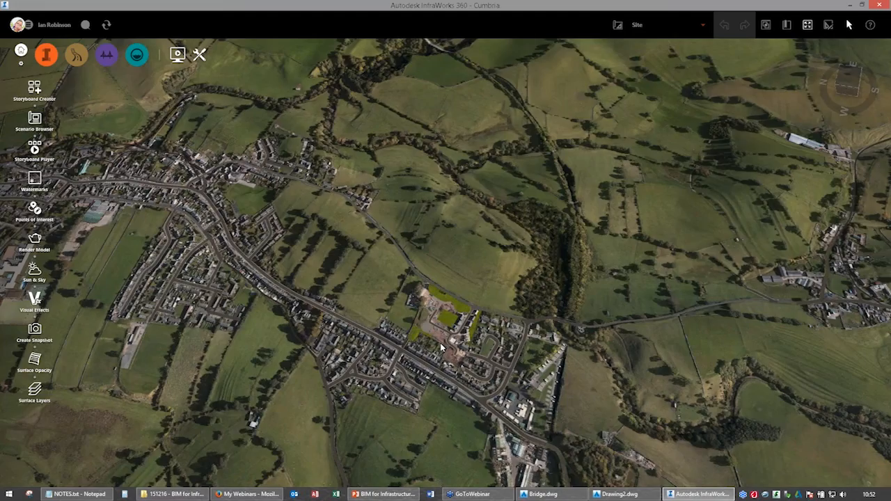
scroll(441, 348, up, 6)
scroll(378, 231, down, 6)
middle_drag(378, 232, 385, 315)
scroll(384, 316, up, 4)
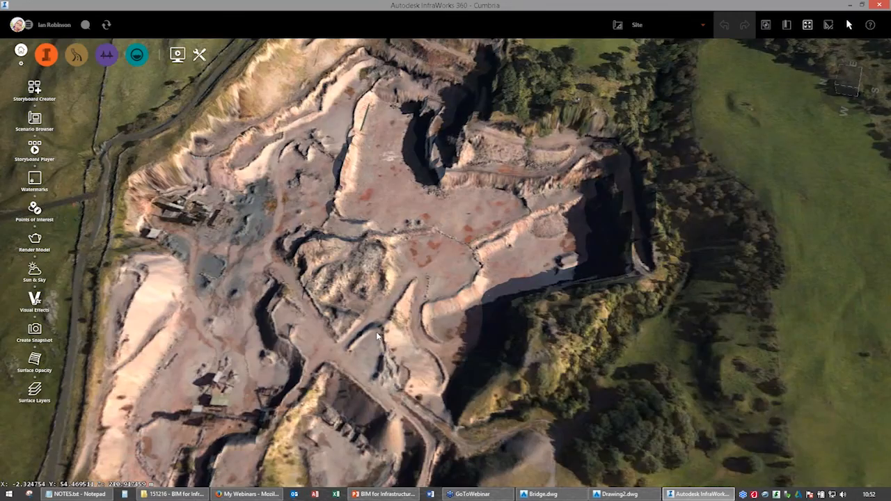
drag(376, 331, 356, 358)
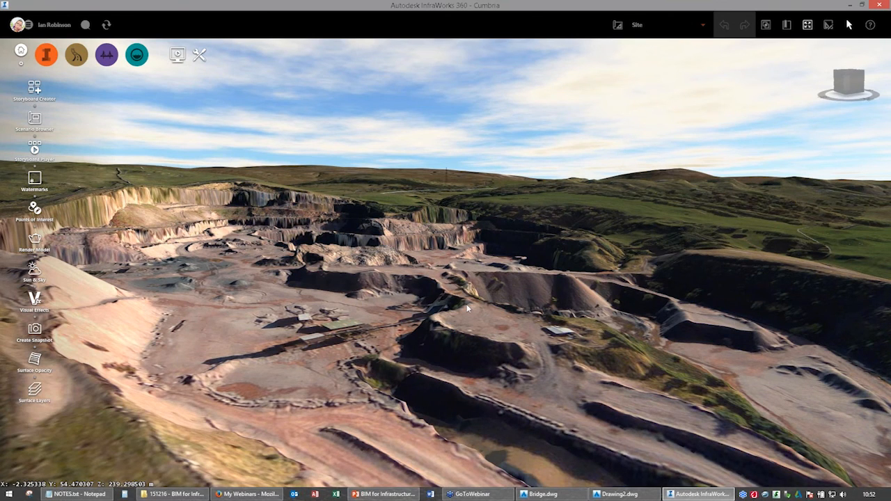
drag(467, 307, 324, 328)
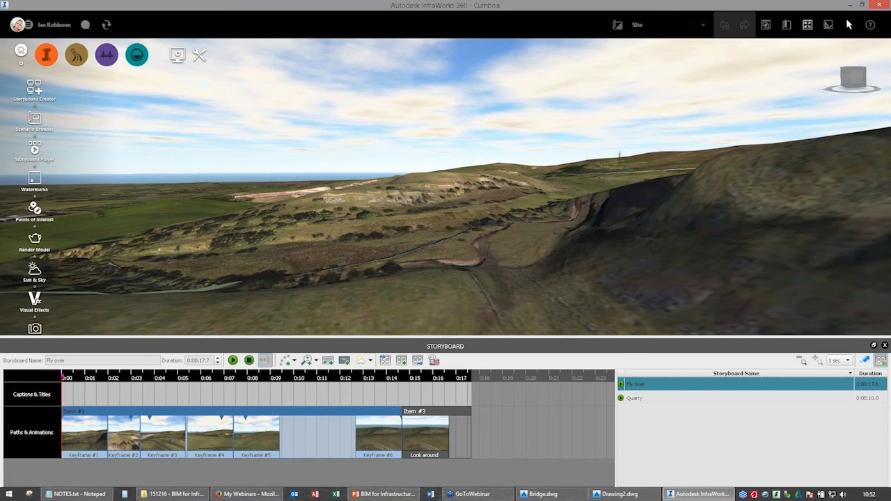
Play the Fly over storyboard and then the Quarry storyboard of the Cumbria model.
click(234, 361)
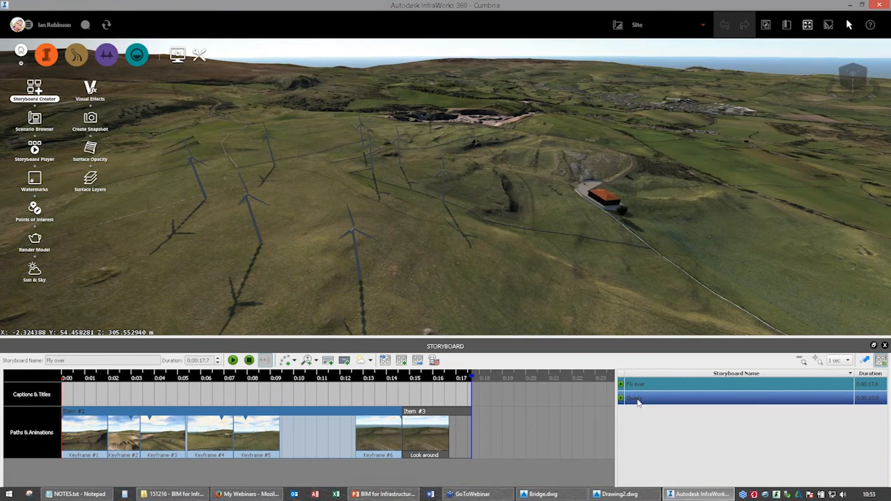
double_click(638, 402)
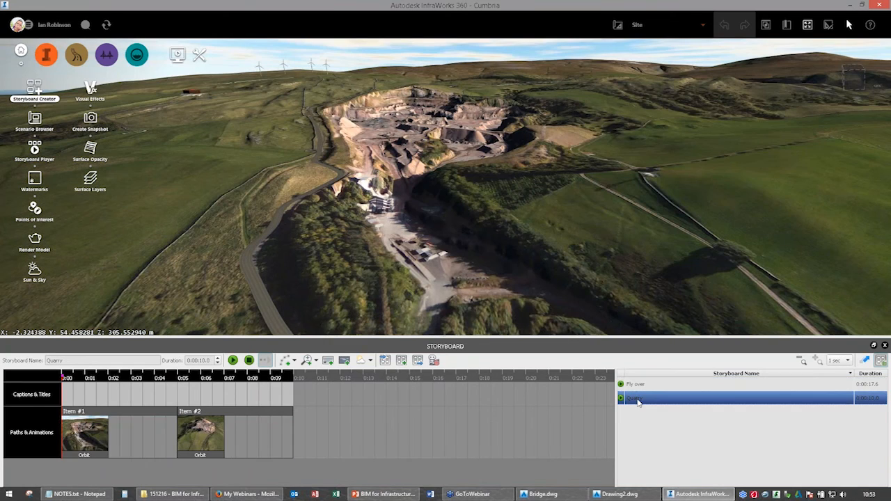
click(233, 361)
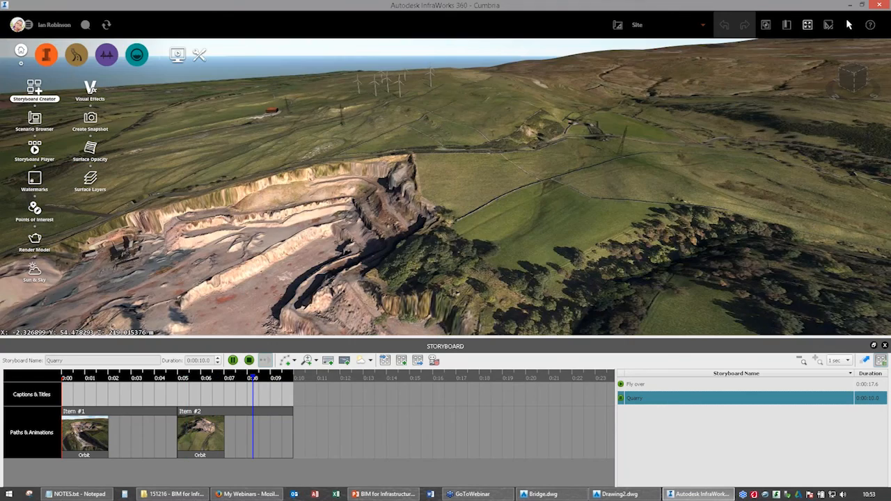
Select the published Quarry scenario in the Scenario Browser, close the storyboard and examine the scenario's boundary around the quarry.
click(34, 122)
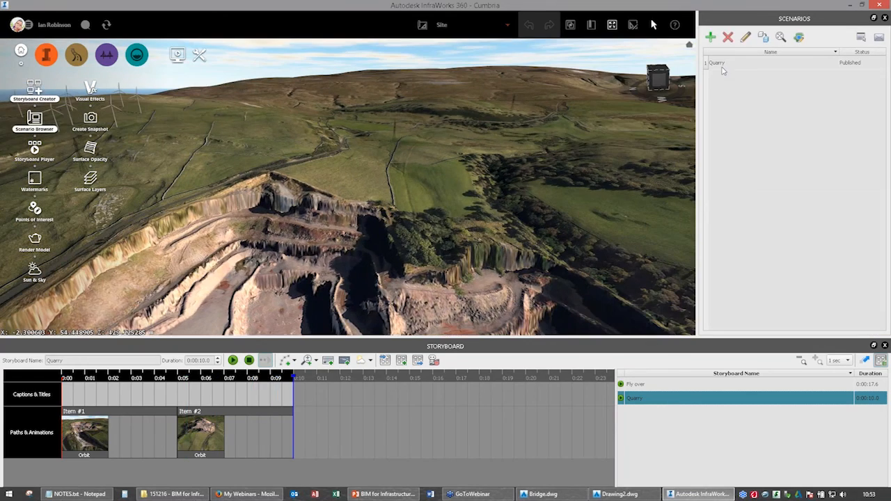
click(721, 66)
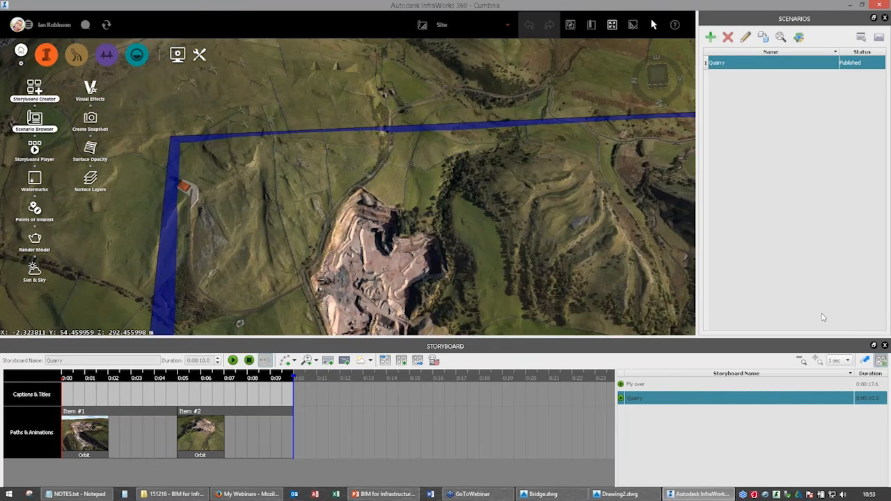
click(885, 345)
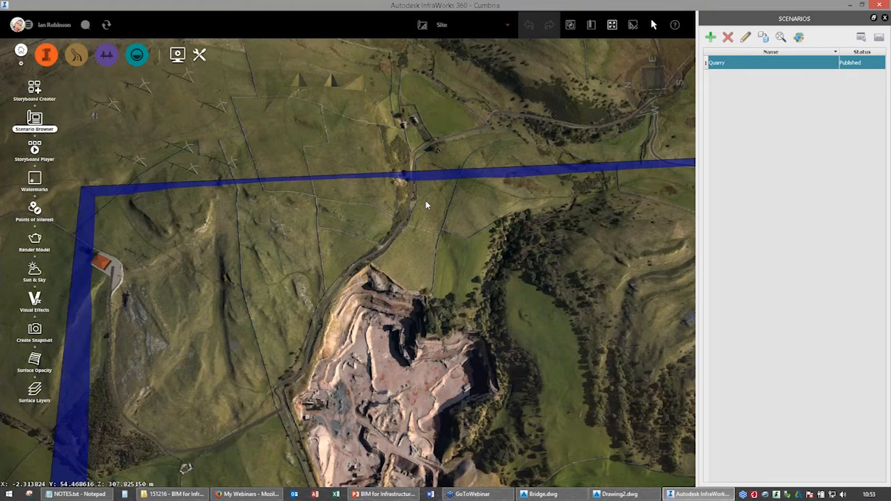
scroll(425, 203, down, 5)
scroll(364, 199, up, 5)
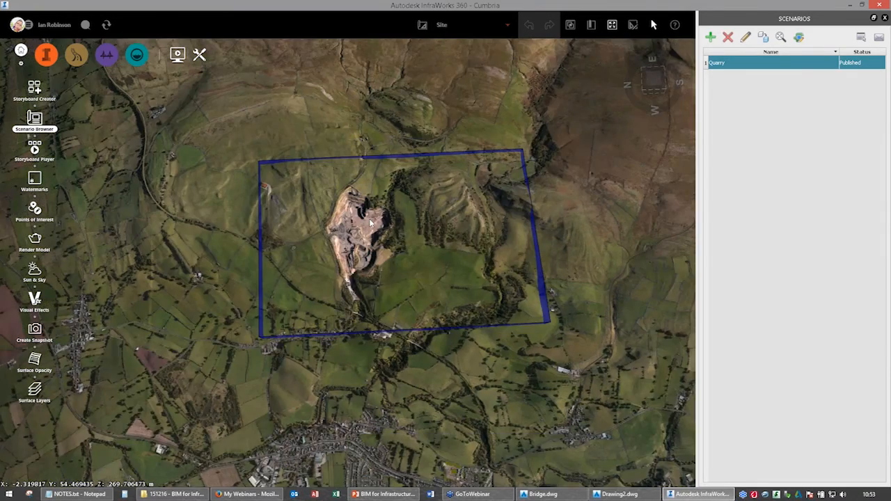
drag(375, 210, 372, 149)
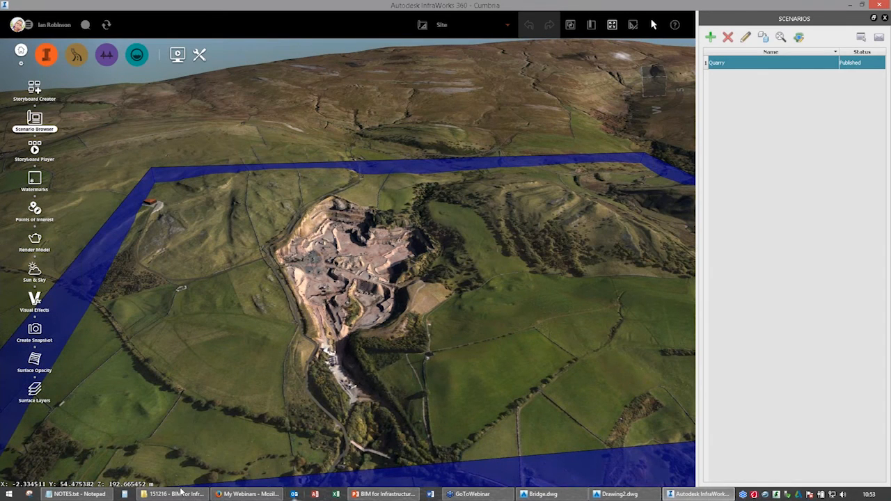
Switch to Internet Explorer, maximise its window and open the published Quarry scenario from the saved favourites.
key(super)
click(68, 111)
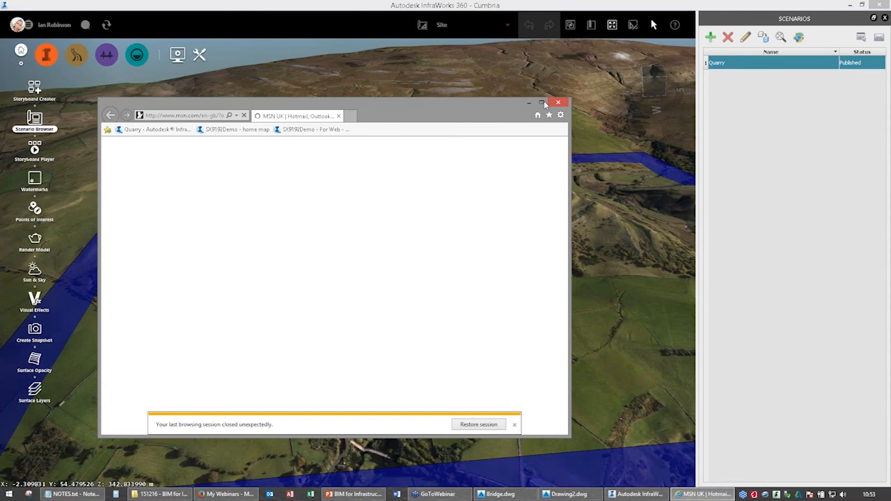
click(542, 103)
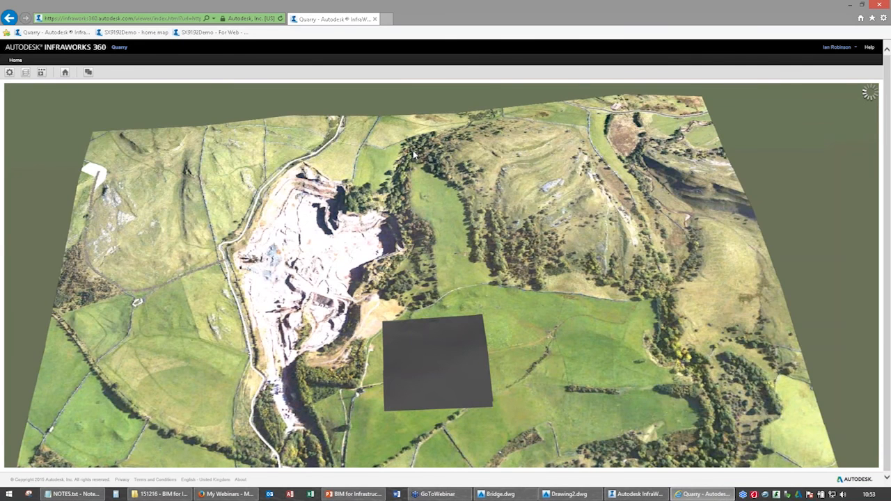
Examine the published scenario's quarry and the surrounding hills from a low oblique angle.
drag(412, 155, 257, 401)
scroll(400, 280, up, 3)
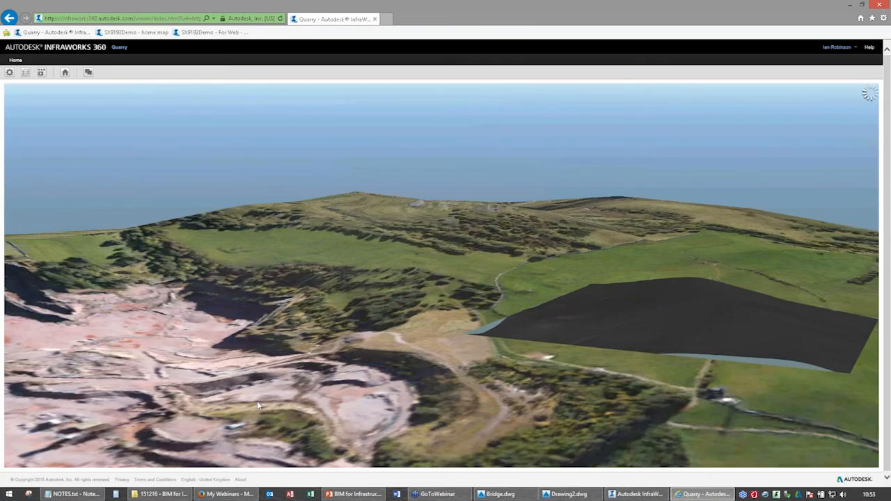
drag(388, 382, 573, 220)
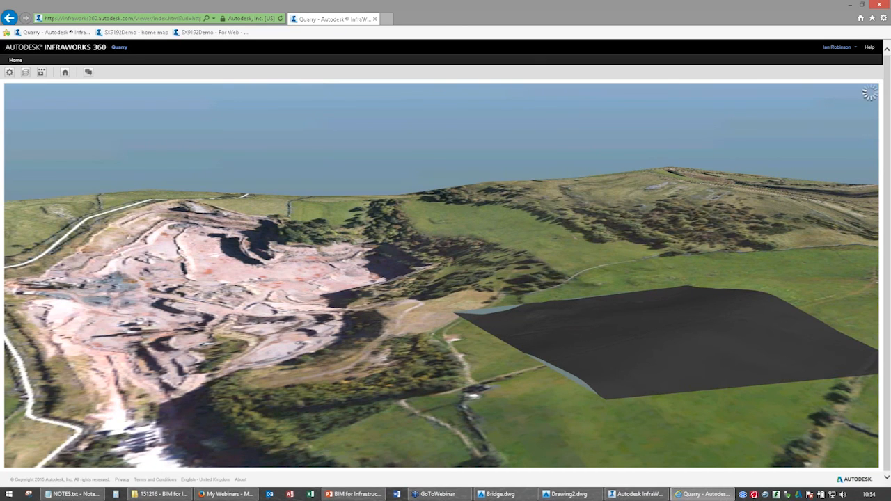
Show the viewer settings, keep Level of Detail at maximum and examine the quarry terrain from above, close up and at an oblique angle.
click(9, 72)
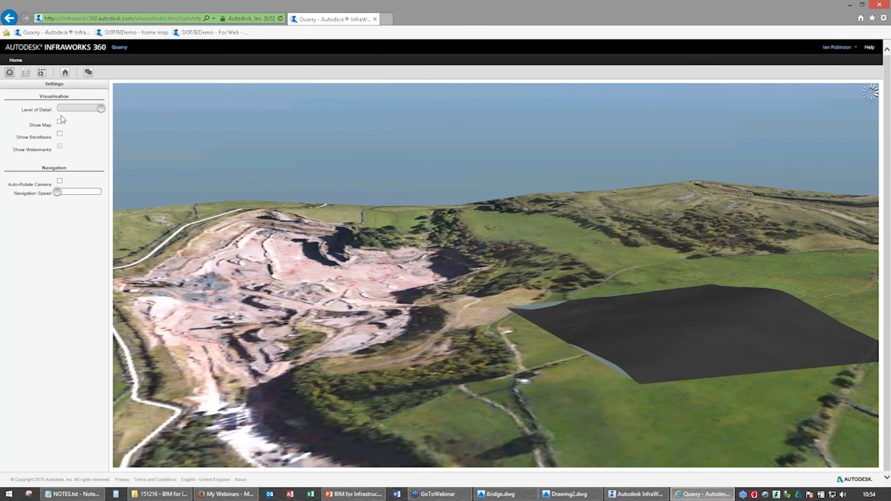
mouse_move(101, 108)
mouse_down()
mouse_move(61, 110)
mouse_move(100, 114)
mouse_up()
drag(498, 298, 424, 296)
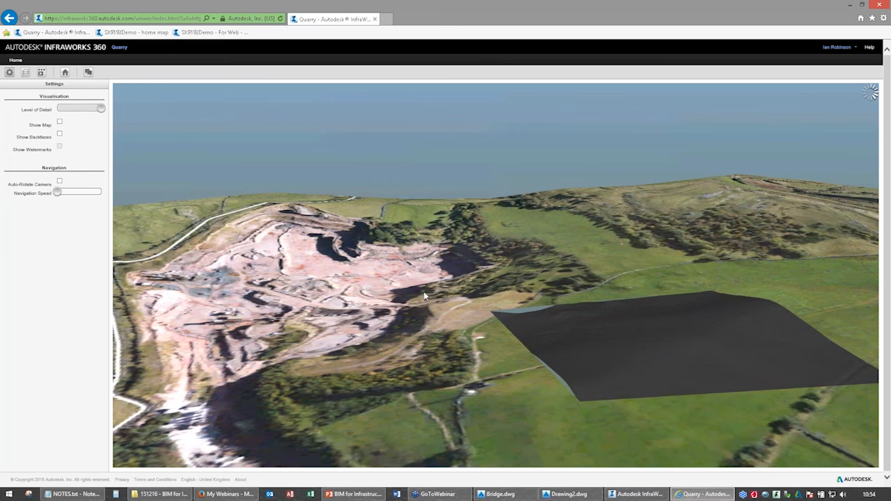
scroll(502, 289, down, 3)
scroll(489, 324, up, 8)
drag(490, 326, 438, 265)
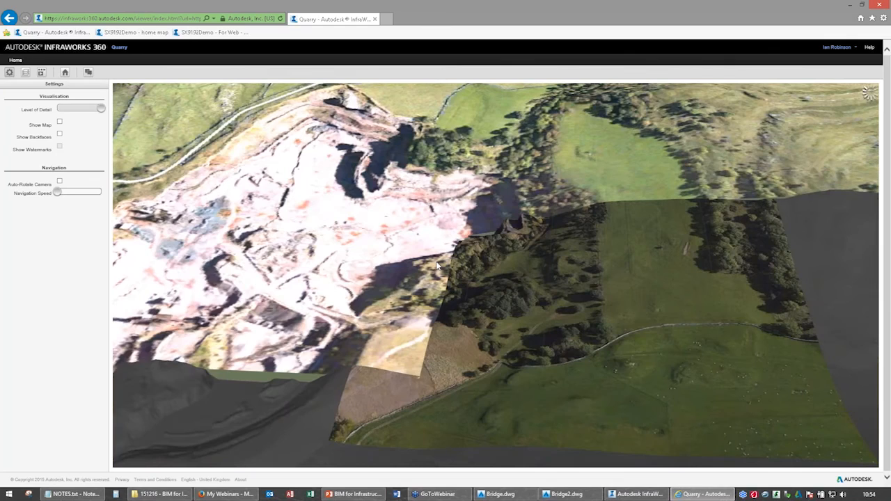
scroll(438, 265, down, 5)
scroll(518, 247, up, 2)
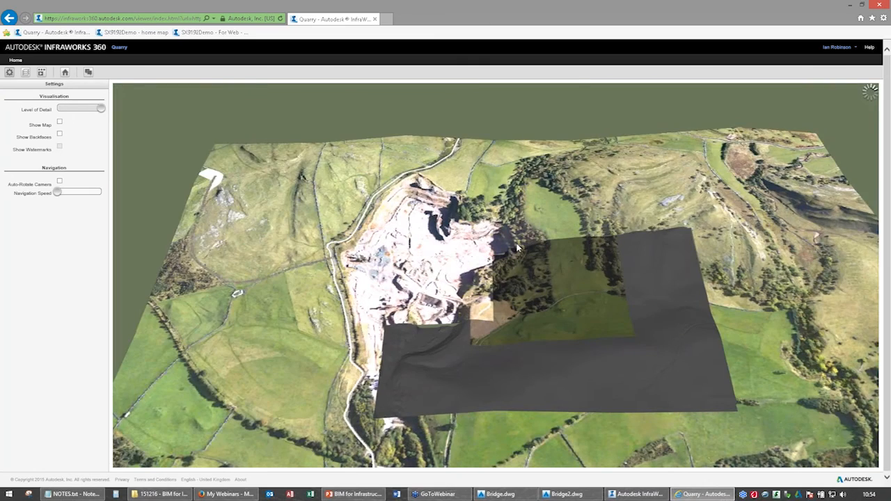
scroll(517, 247, up, 5)
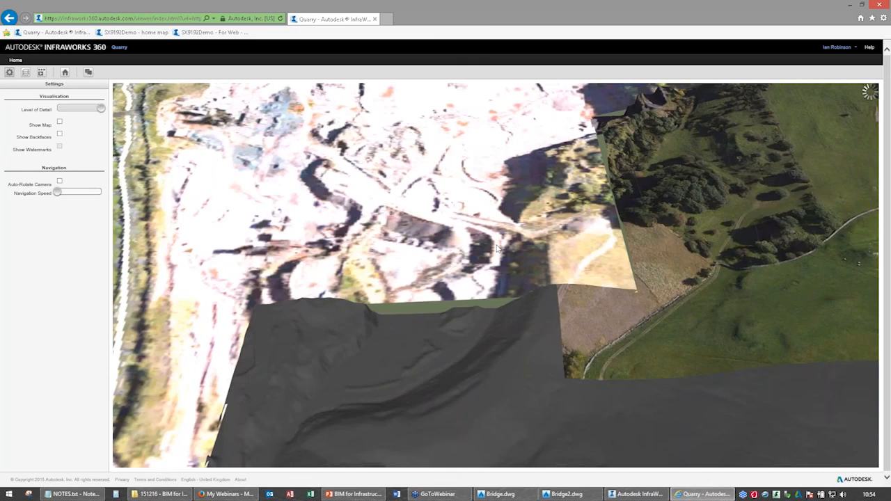
scroll(405, 304, up, 3)
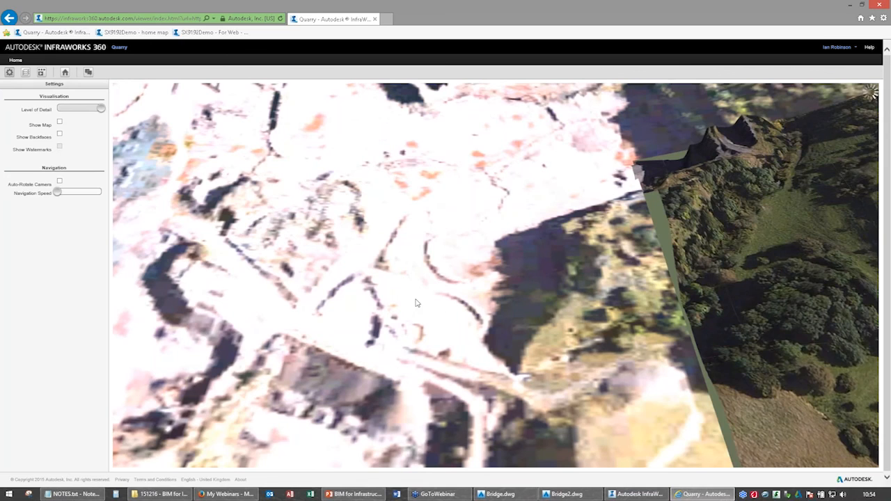
scroll(412, 305, up, 2)
scroll(409, 306, down, 5)
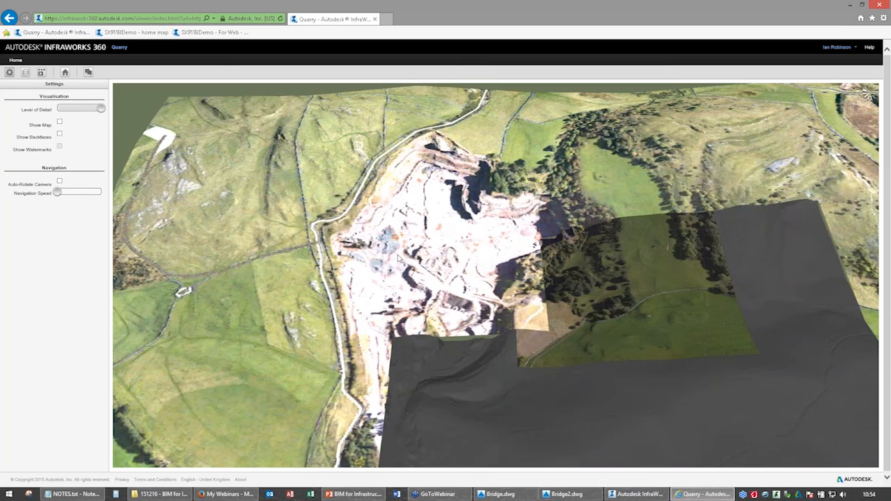
drag(399, 258, 405, 247)
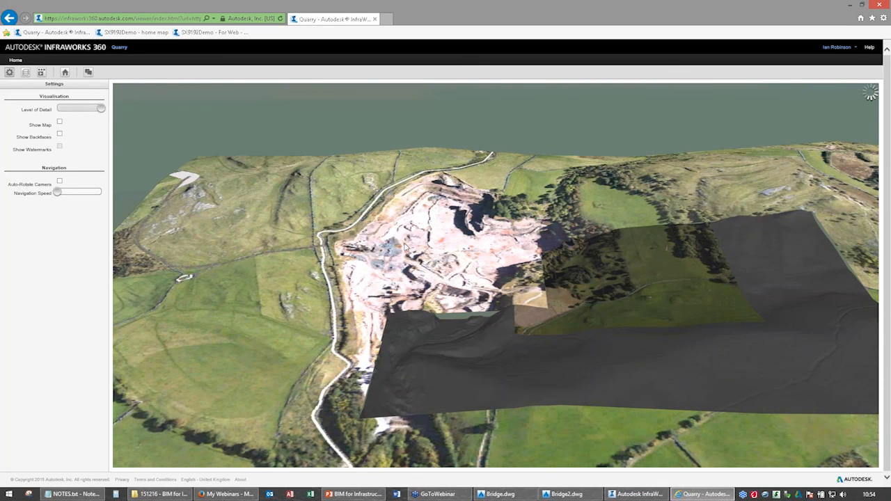
Show and hide the overview map, and turn on Auto-Rotate Camera.
click(60, 121)
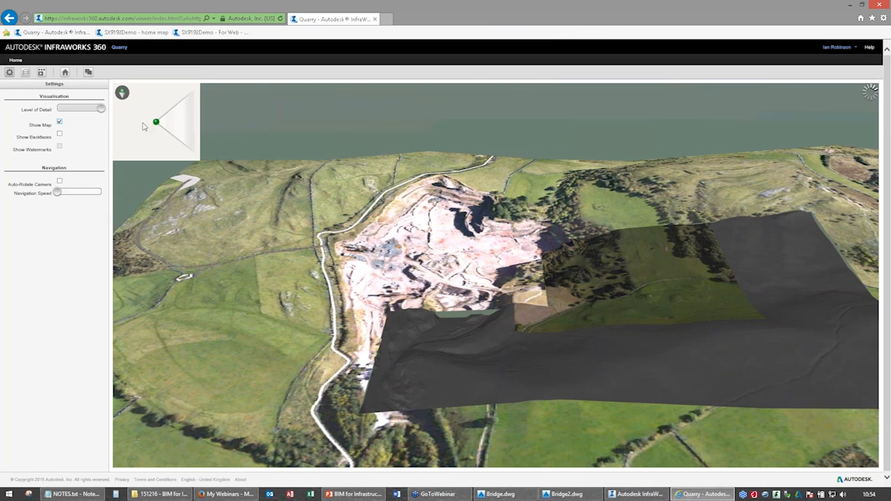
click(59, 122)
click(59, 181)
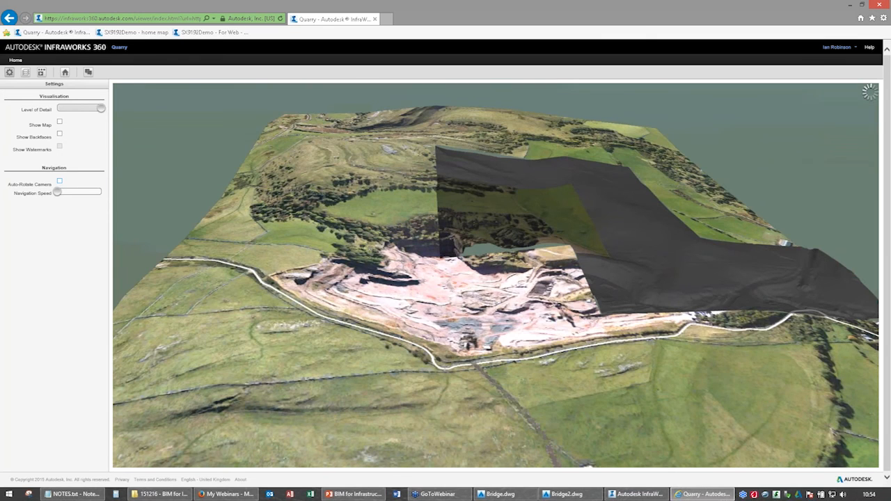
Review the layer list, hiding and restoring Ground and checking the Trees, Points of Interest and Buildings layers.
click(25, 71)
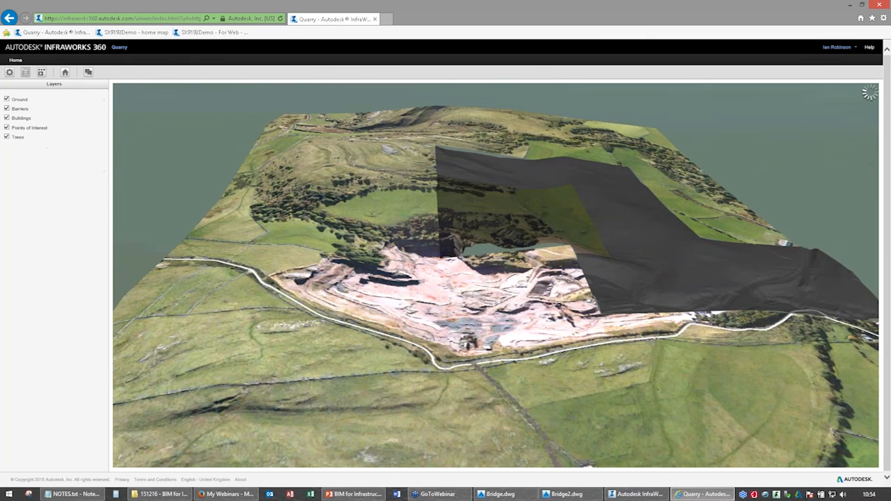
click(7, 100)
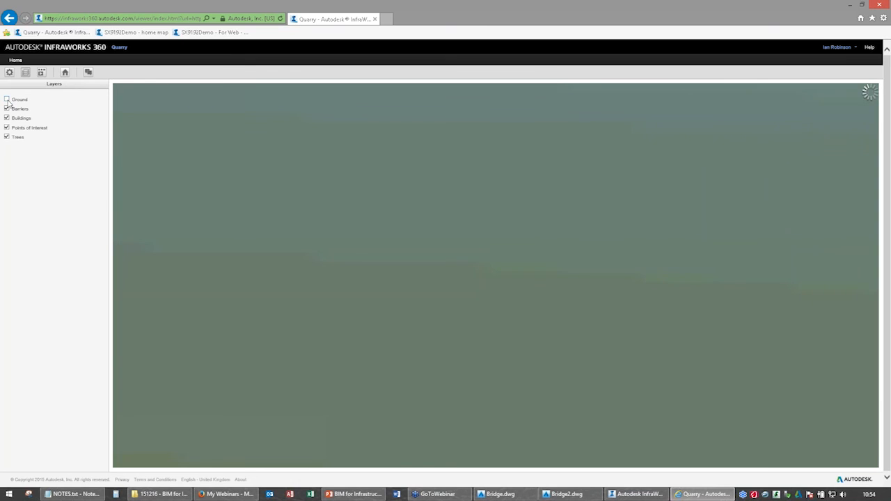
click(7, 100)
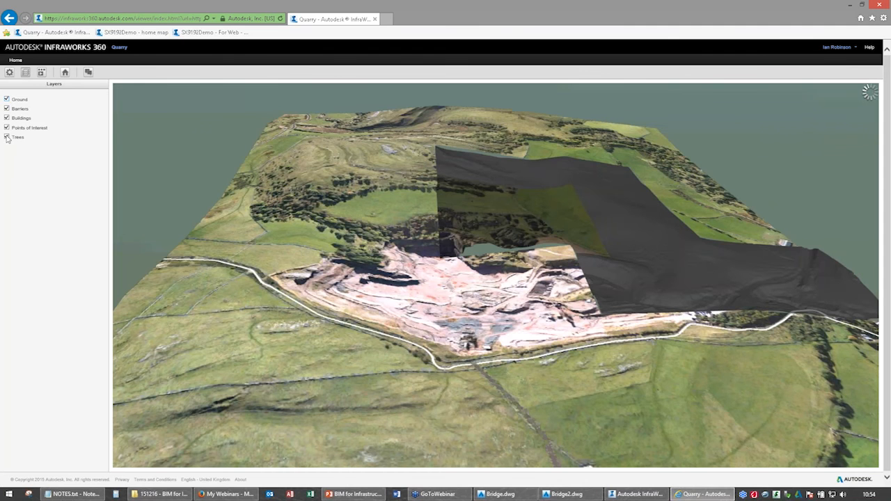
click(7, 137)
click(7, 126)
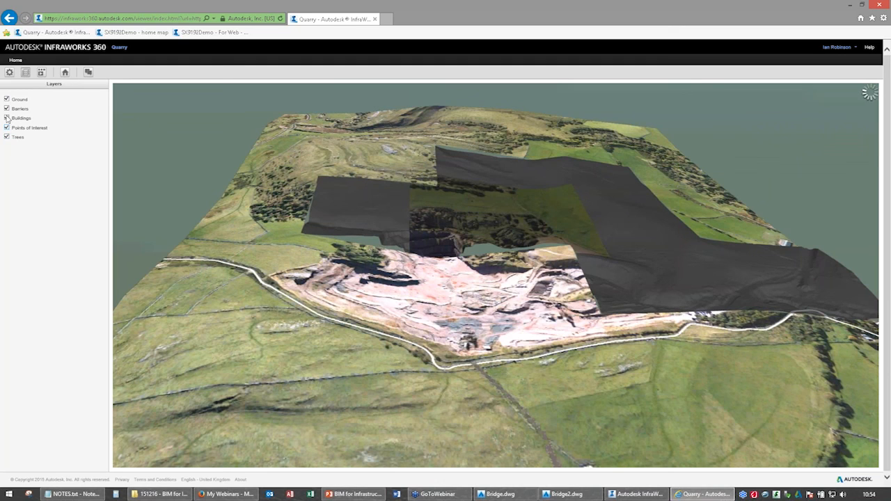
click(7, 119)
Play the published scenario's Fly over and Quarry storyboards in the web viewer and pause the playback.
click(42, 72)
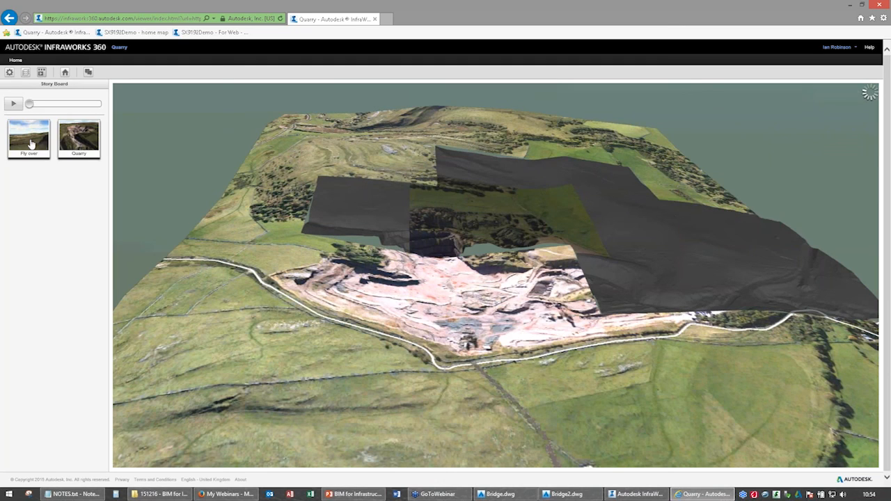
click(29, 143)
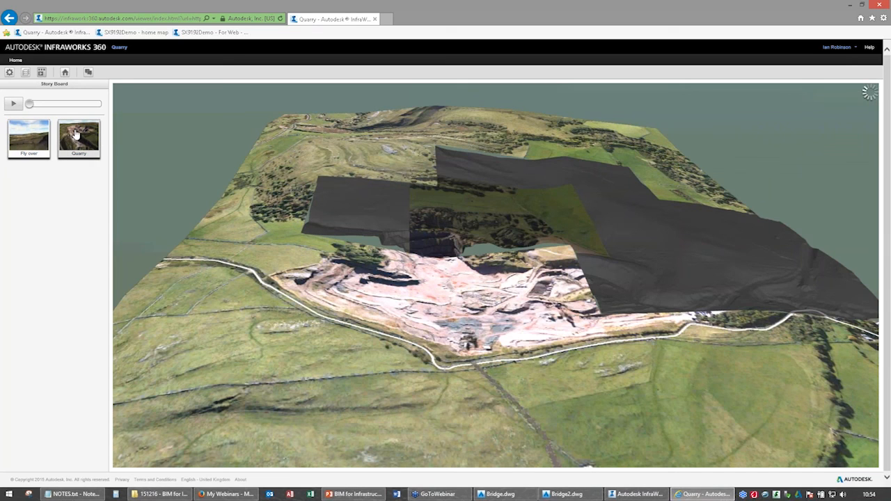
click(15, 106)
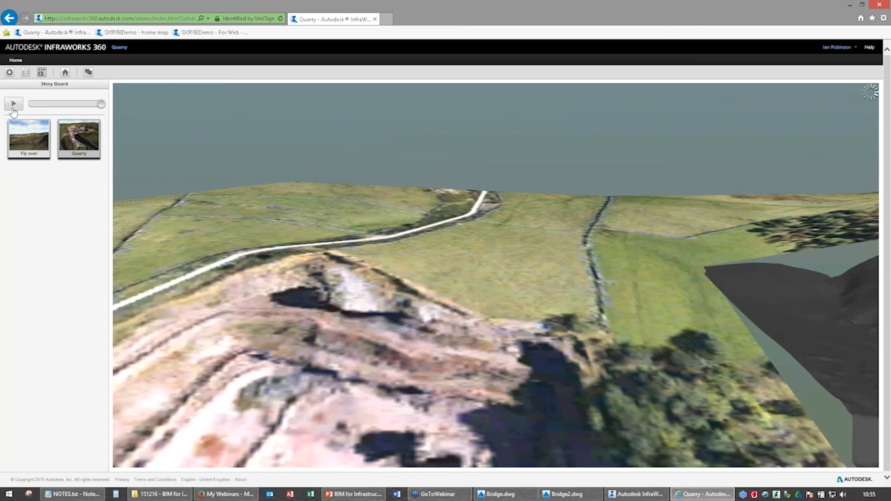
click(13, 106)
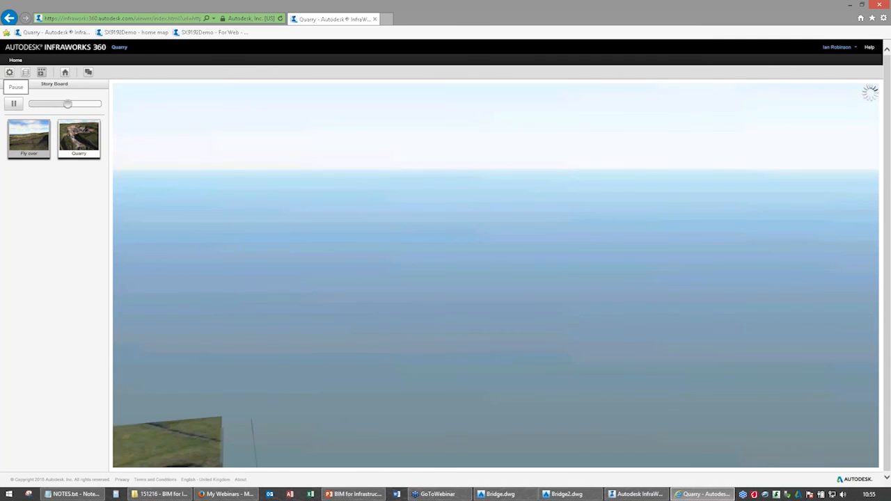
click(13, 103)
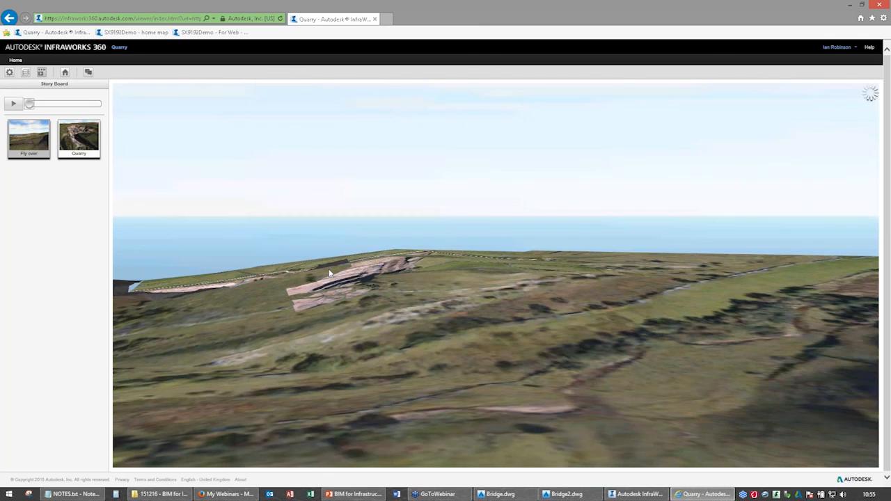
Examine the hillside beside the quarry and the detailed terrain inside the quarry close up.
drag(329, 273, 378, 287)
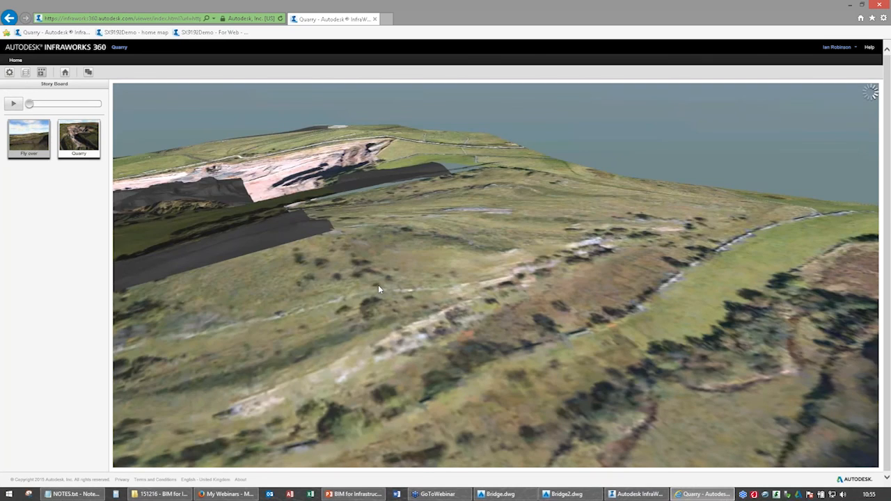
scroll(527, 319, down, 5)
drag(527, 317, 351, 314)
scroll(351, 313, up, 5)
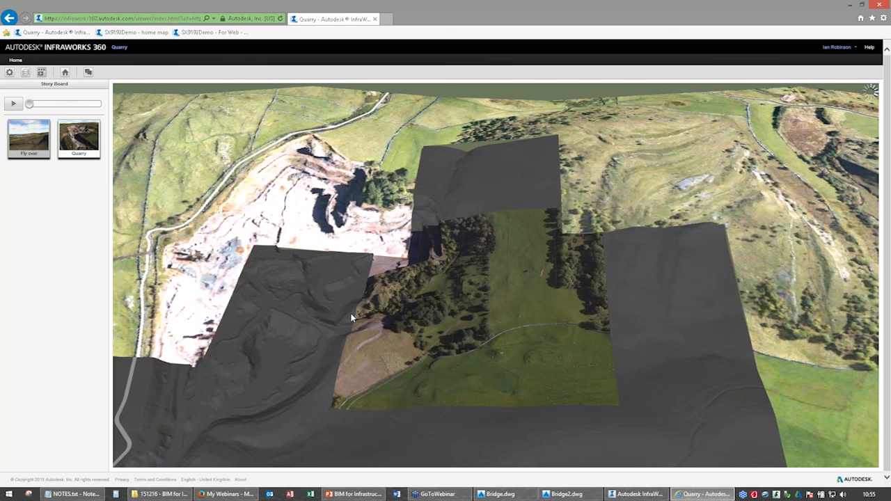
scroll(351, 316, up, 4)
middle_drag(351, 316, 603, 219)
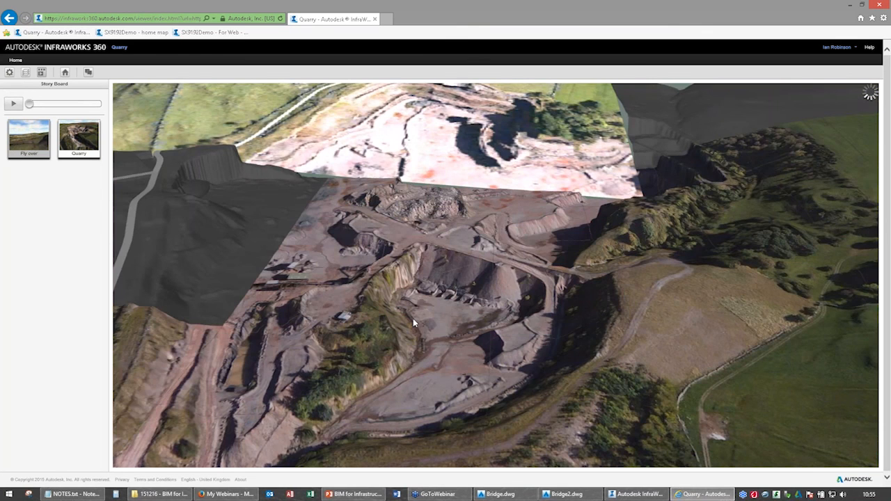
scroll(410, 326, up, 1)
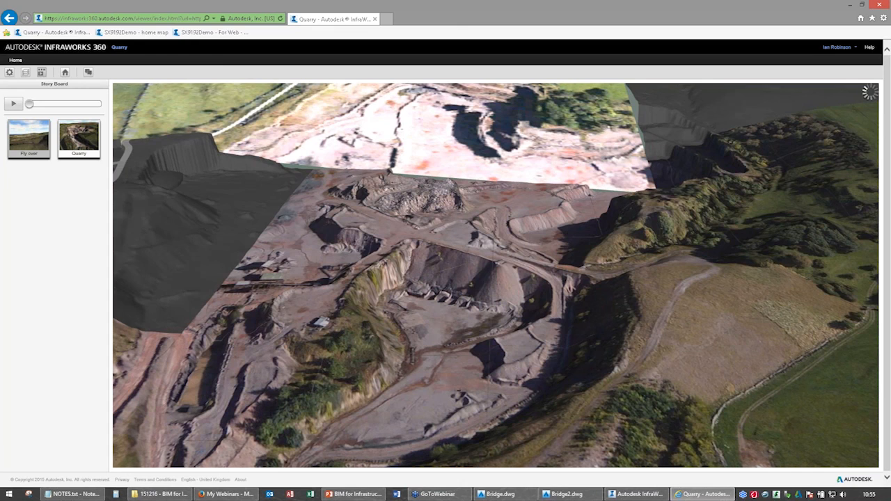
Switch to PowerPoint and return to the BIM for Infrastructure slide show.
key(alt+Tab)
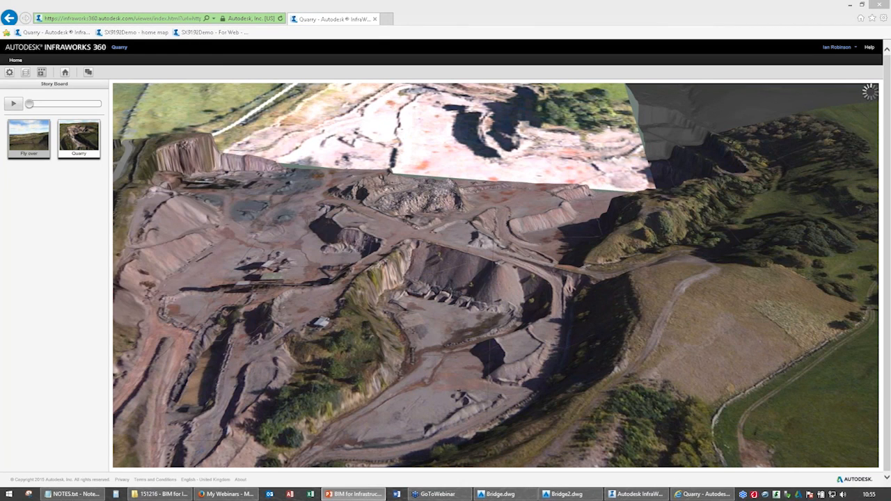
key(alt+Tab)
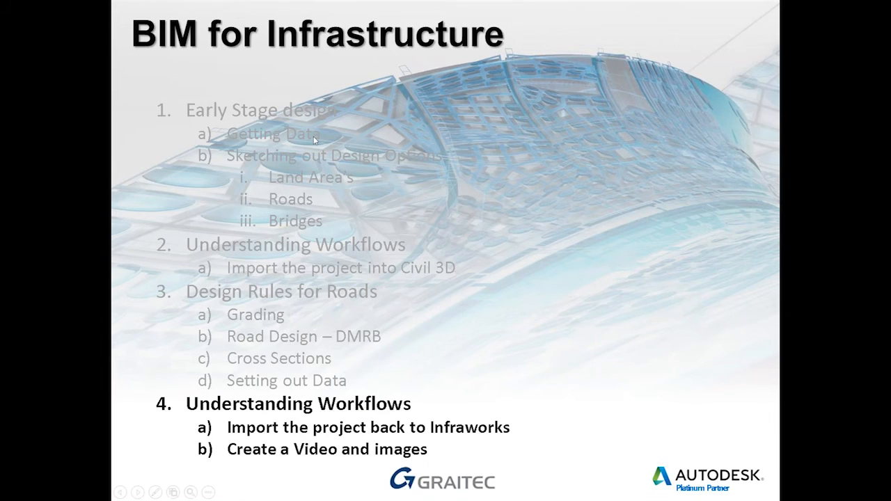